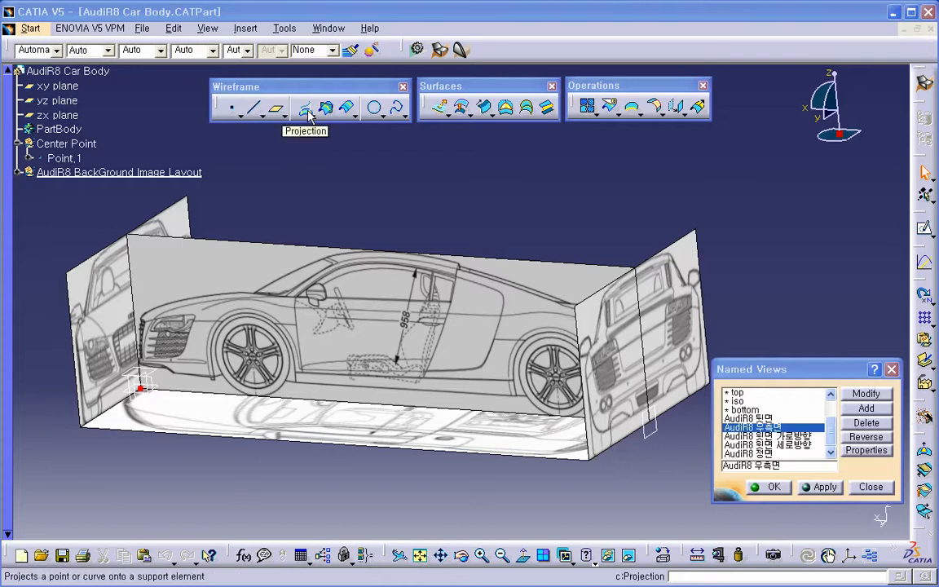
Switch to the FreeStyle workbench and show the Tools Dashboard and Quick compass orientation toolbars
click(308, 117)
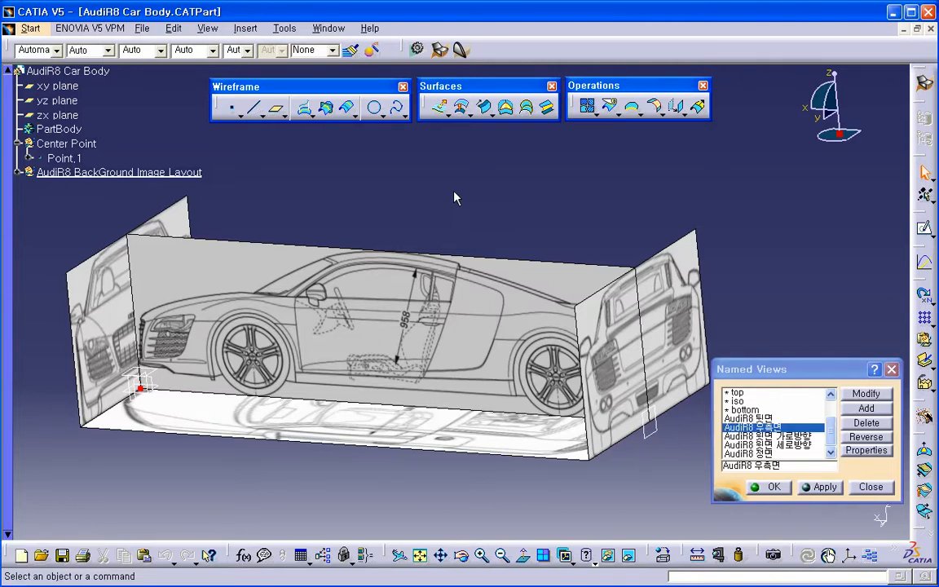
click(461, 51)
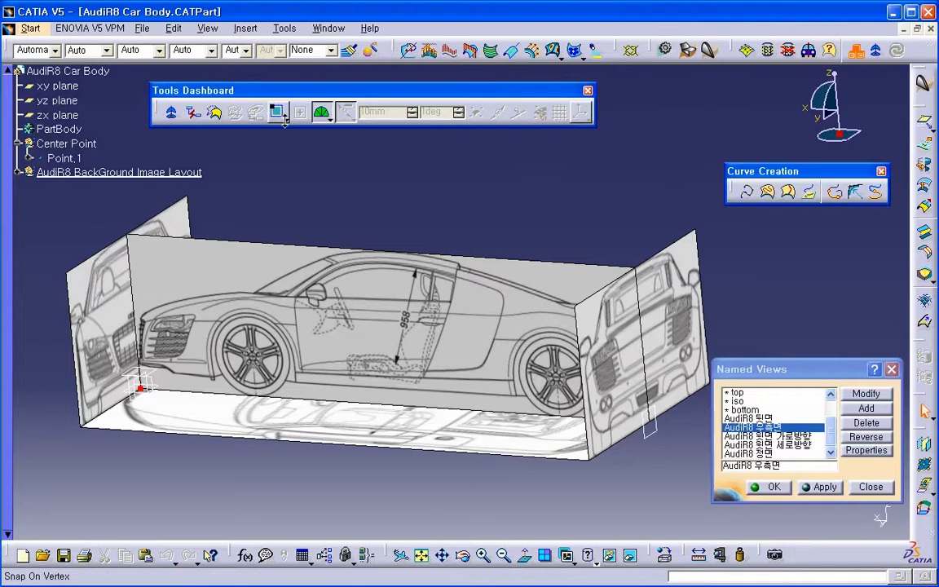
click(587, 90)
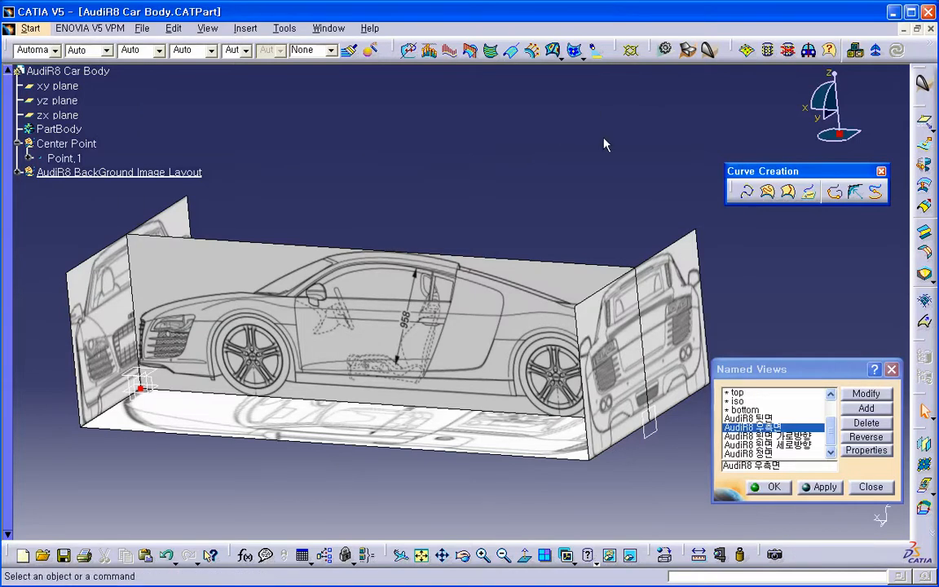
click(858, 55)
click(174, 115)
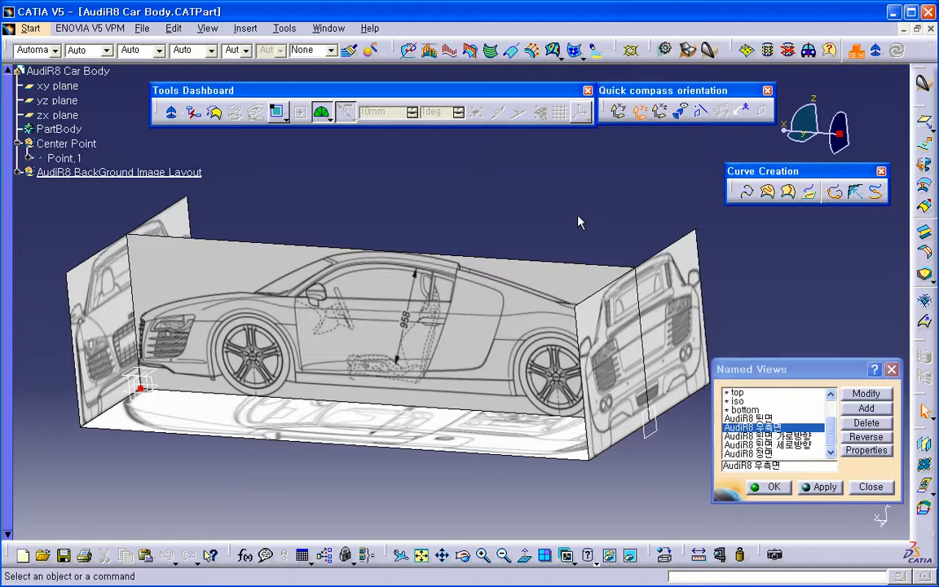
Set the compass orientation to the XZ plane and apply the saved AudiR8 우측면 view, framed on the rear wheel
click(659, 112)
click(619, 112)
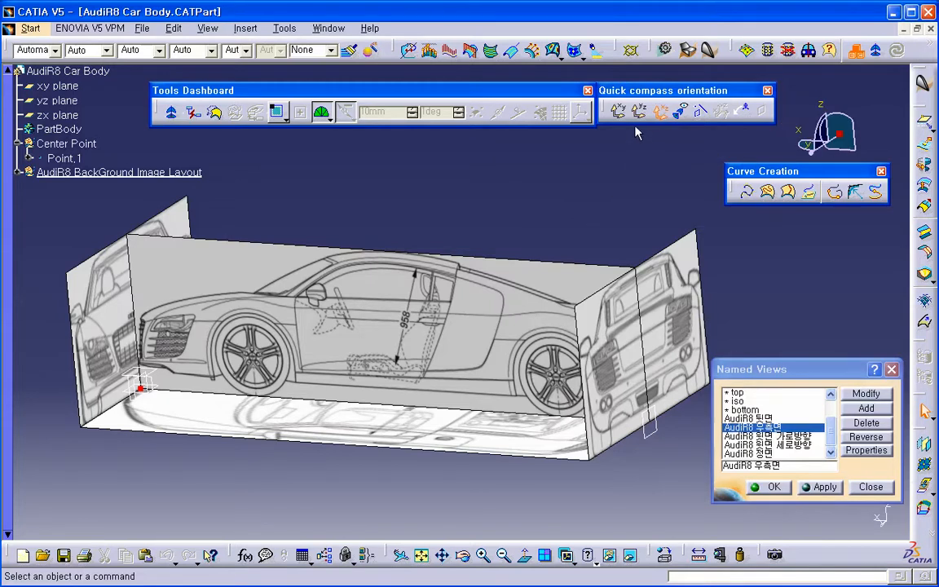
click(660, 112)
double_click(745, 428)
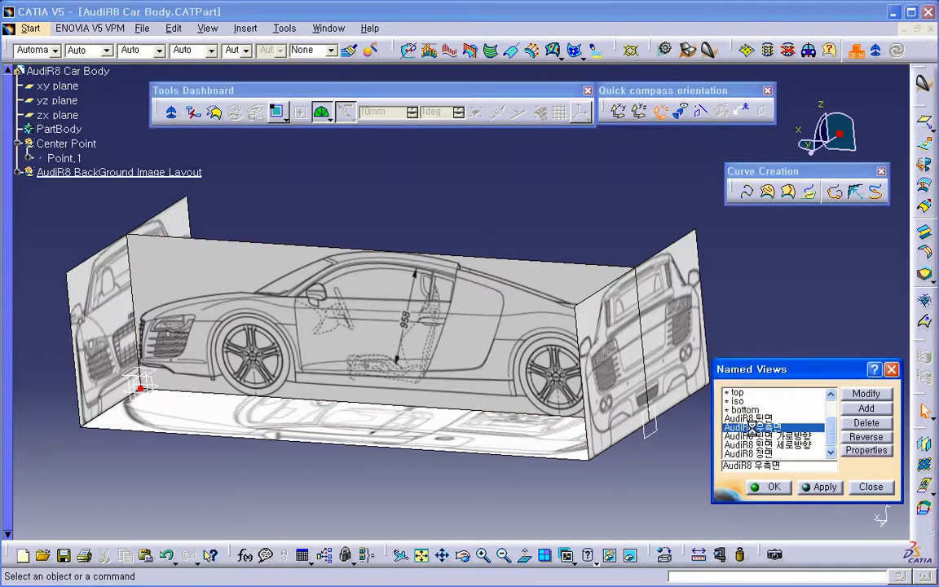
middle_drag(585, 403, 548, 260)
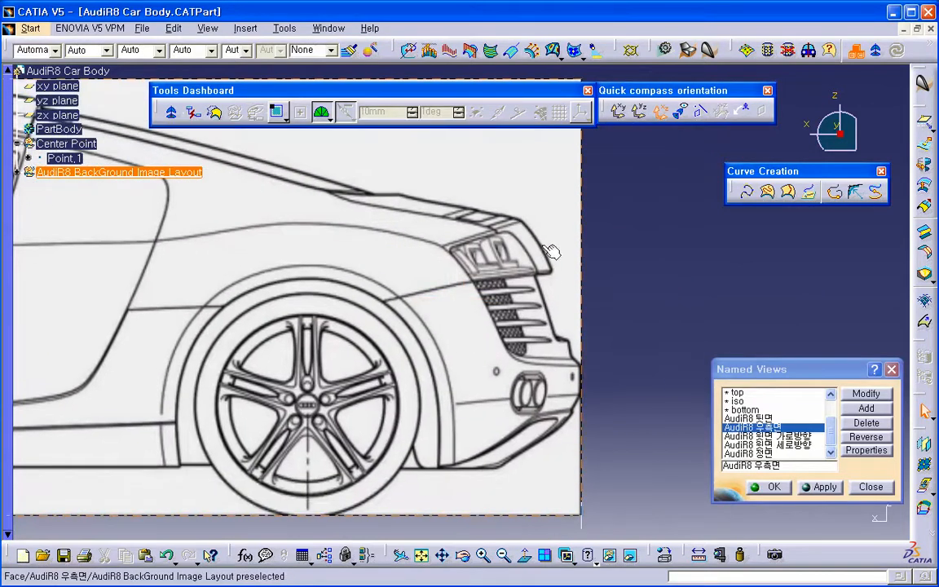
Draw a three-point 3D curve with creation type Through points, arching over the rear wheel to the rear grille
click(750, 197)
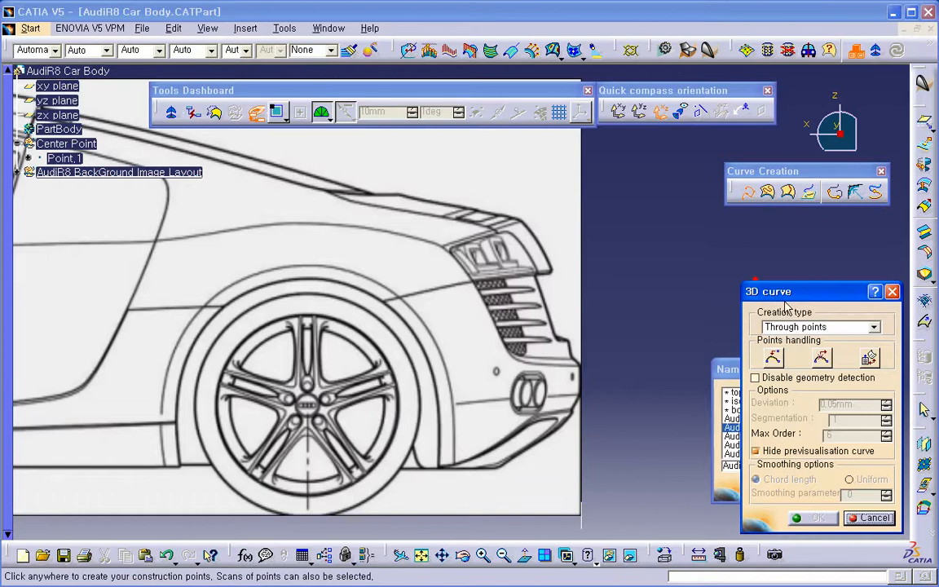
drag(784, 294, 770, 248)
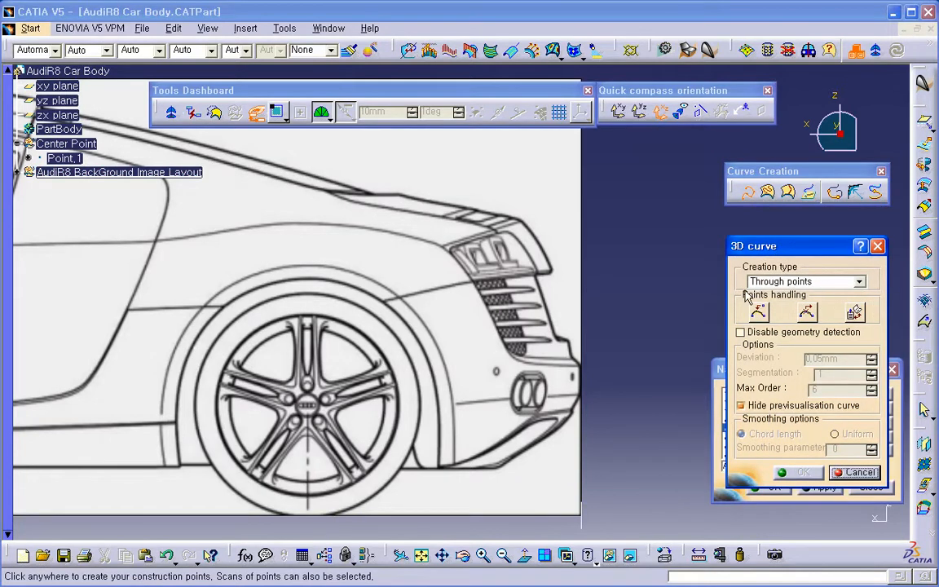
click(148, 304)
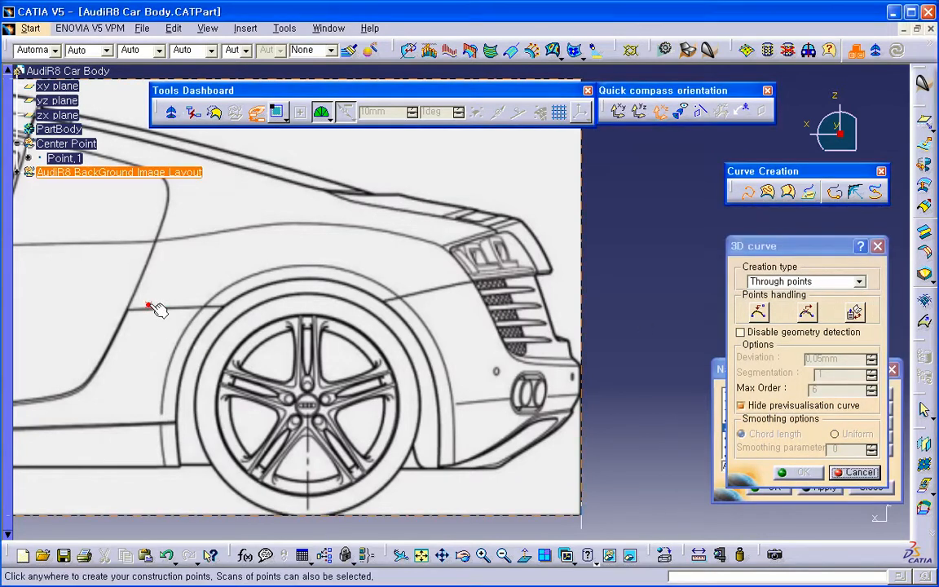
click(317, 255)
click(493, 282)
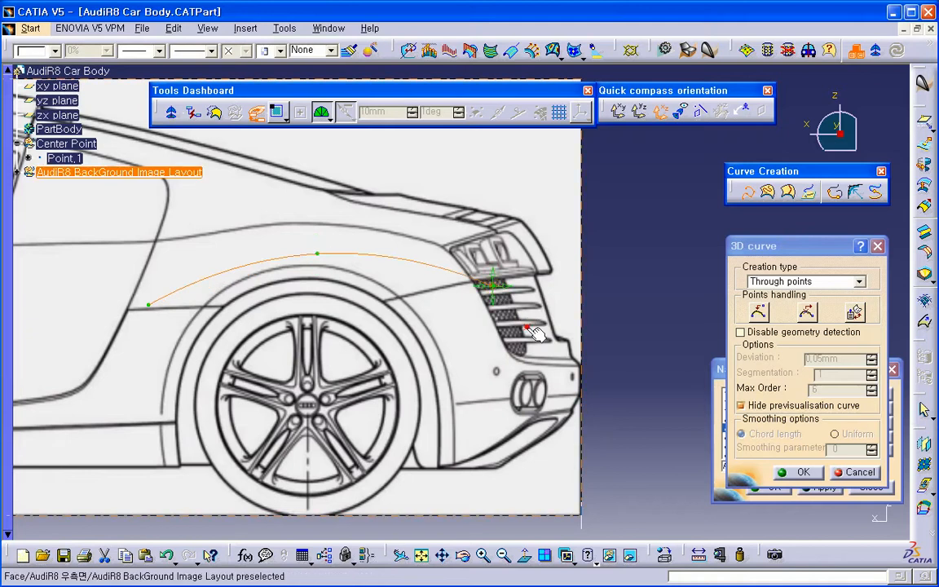
Change the curve's creation type to Control points and reshape it by raising the middle point and shifting the rear end point
click(787, 282)
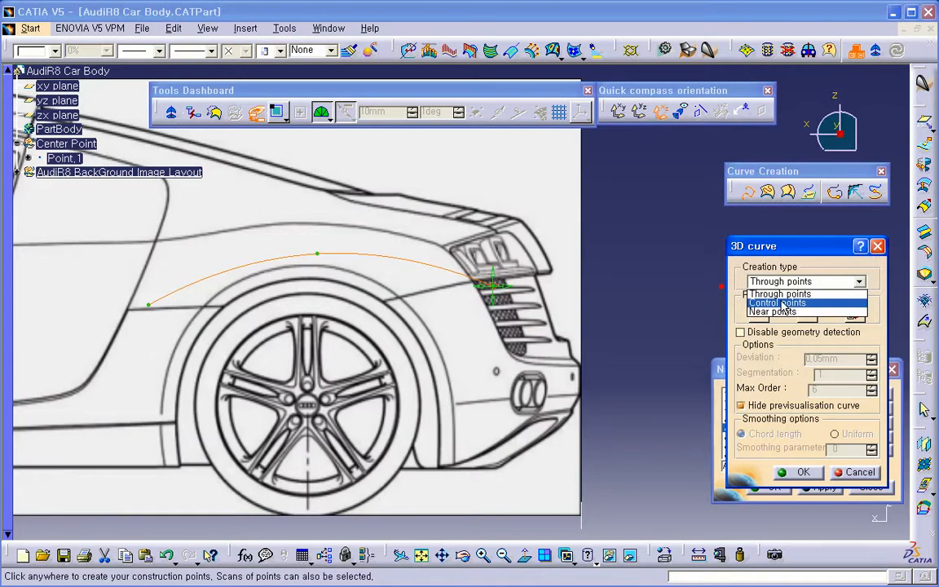
click(781, 303)
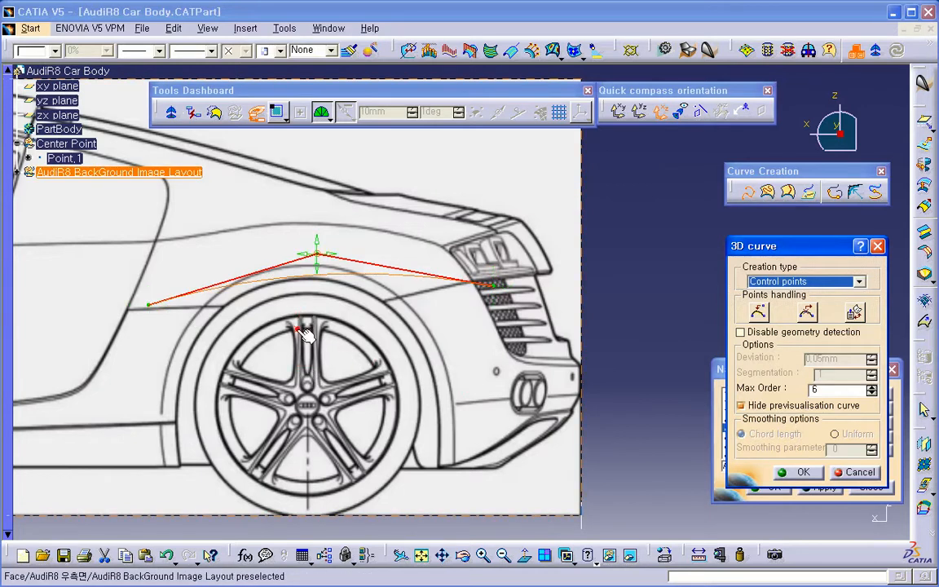
drag(316, 254, 312, 230)
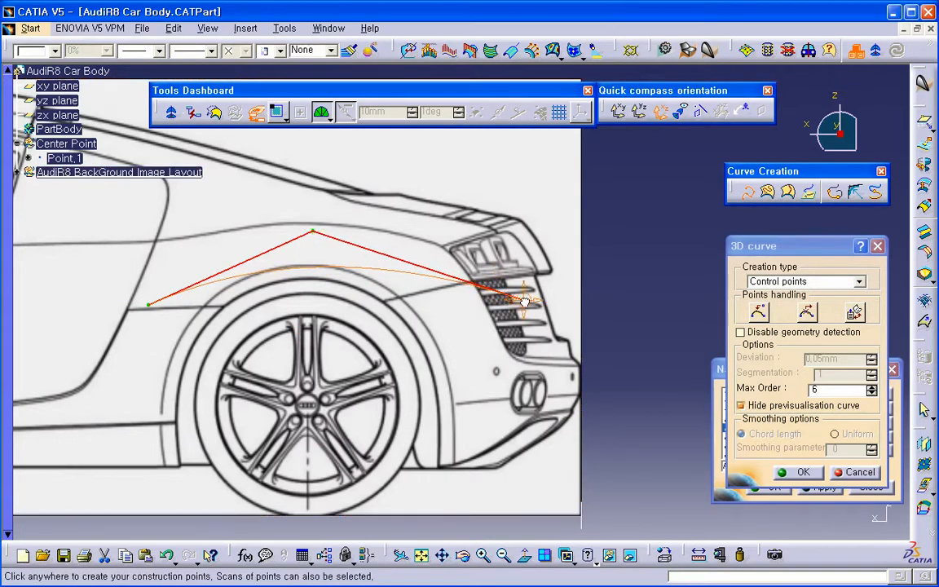
drag(319, 237, 320, 219)
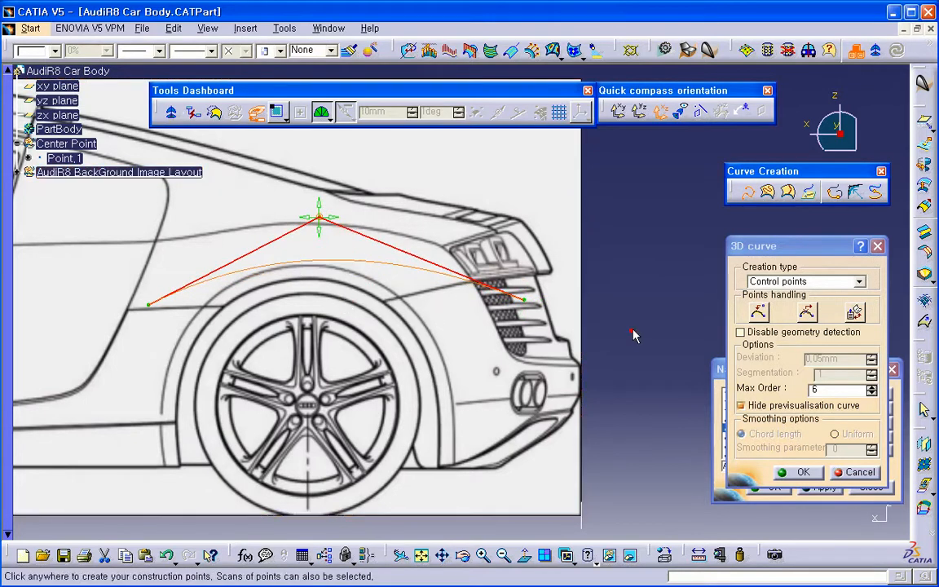
Change the curve's creation type to Near points and set its order to 9
click(805, 281)
click(774, 313)
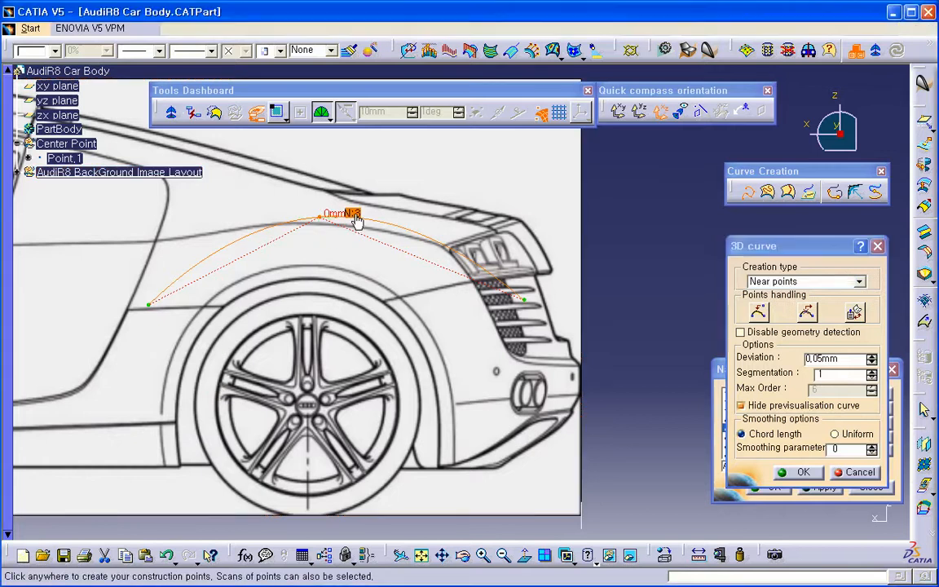
right_click(353, 213)
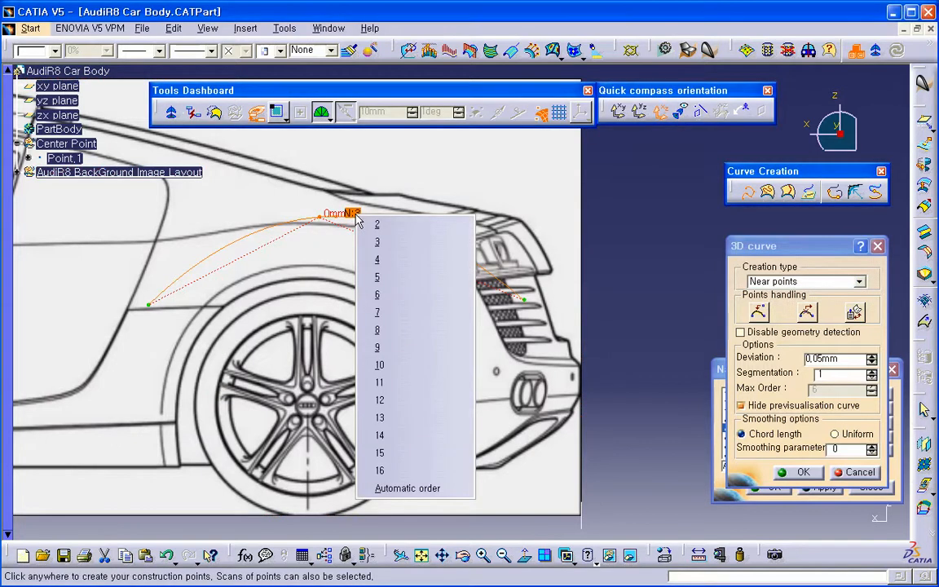
click(379, 347)
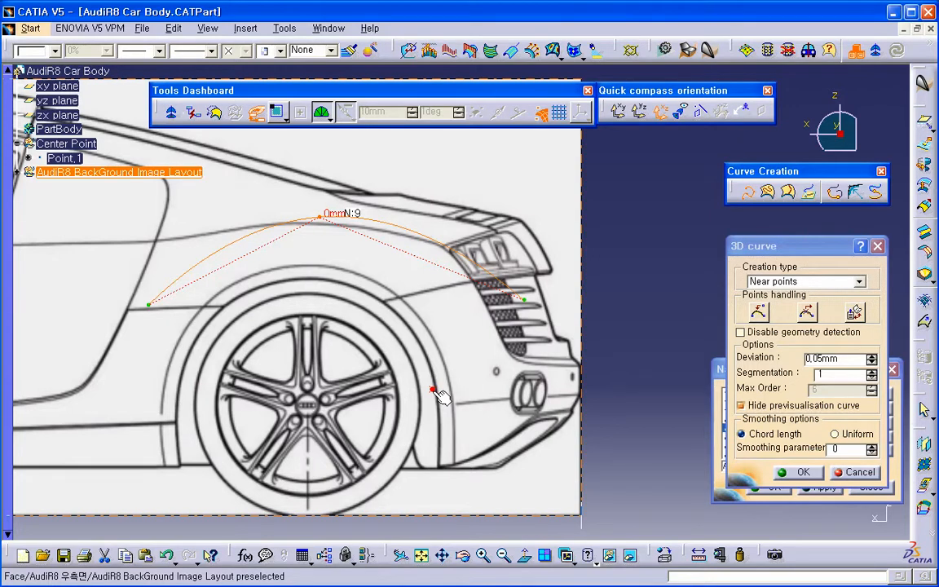
Return the creation type to Through points, lower the curve's middle point, and cancel the 3D curve
click(817, 282)
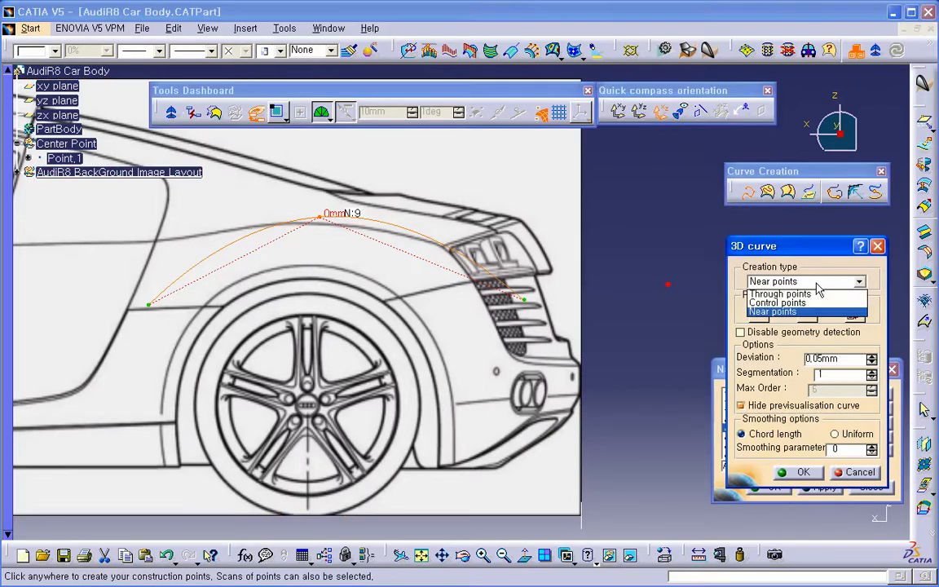
click(774, 297)
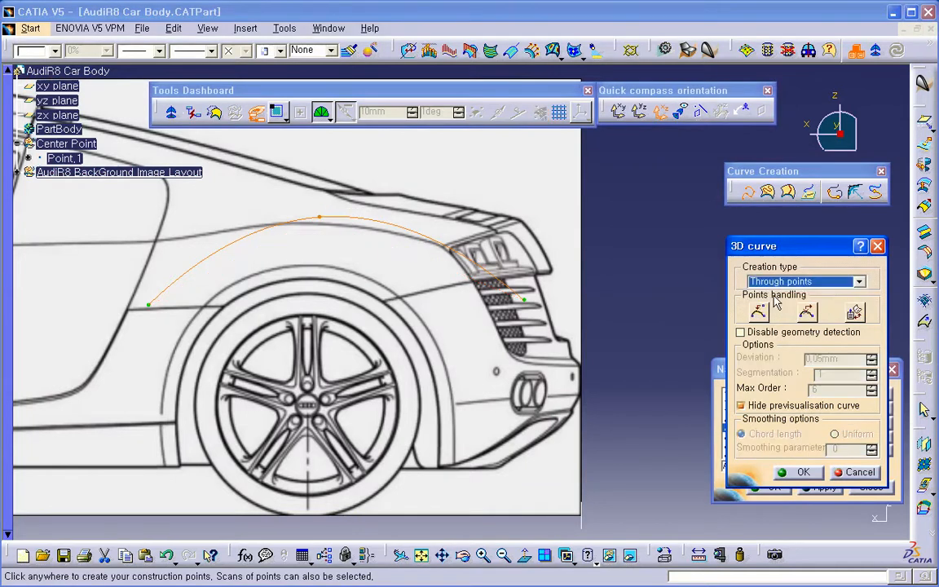
drag(319, 235, 319, 254)
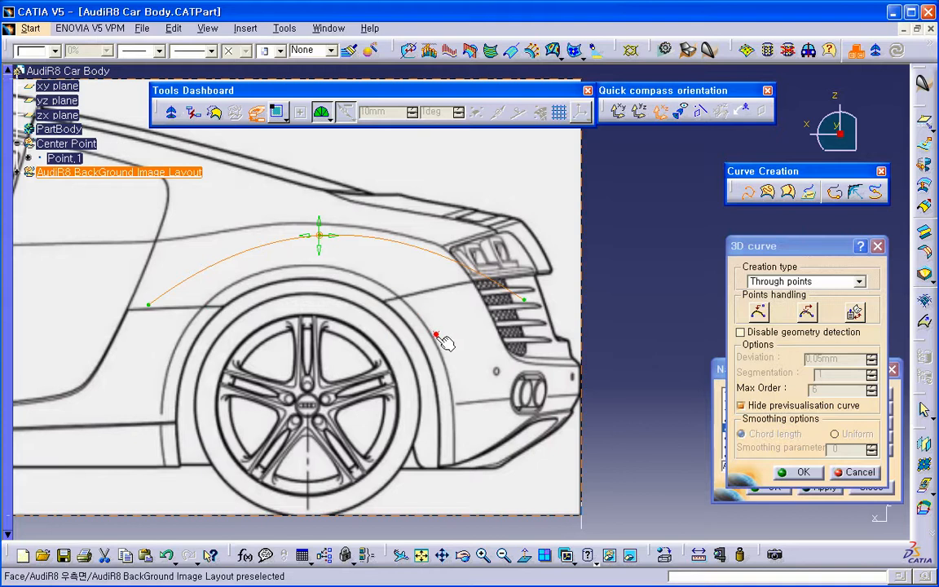
click(866, 474)
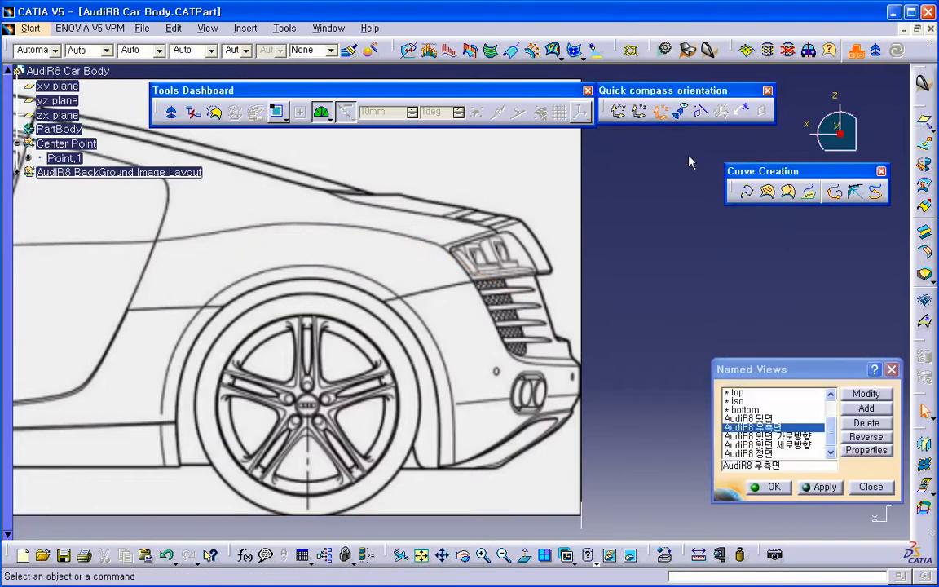
Set the compass orientation to the XY plane and cycle it back to the XZ plane
click(619, 112)
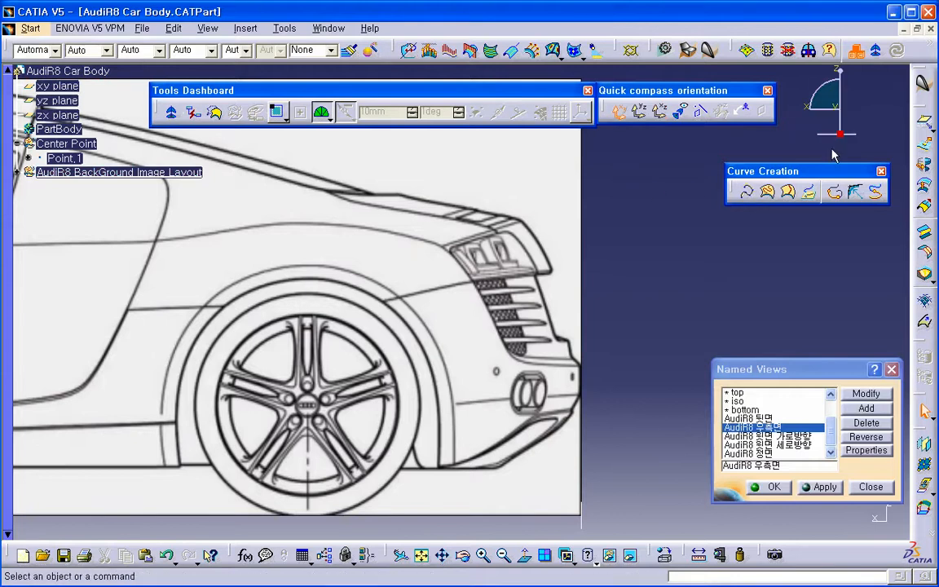
key(F5)
key(F5)
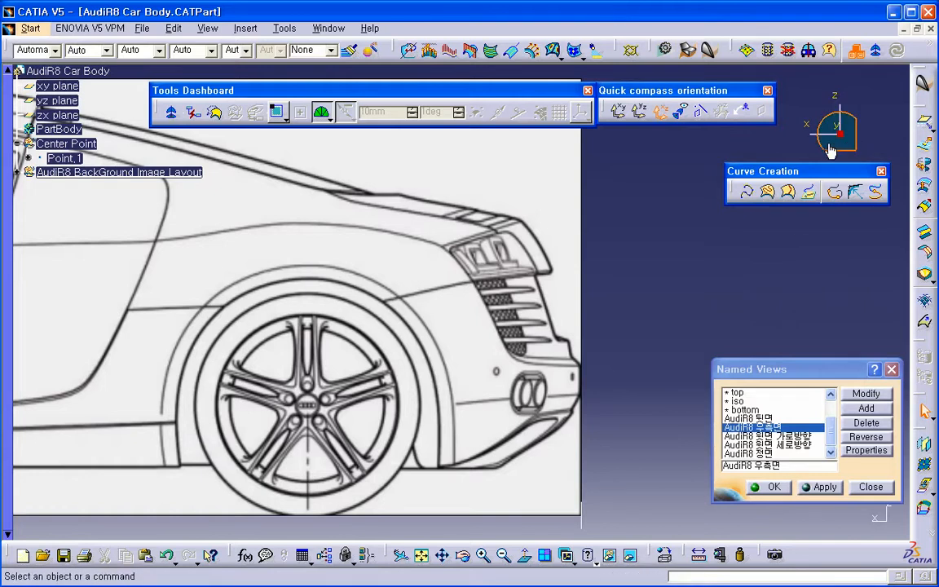
Start a Through points 3D curve over the rear wheel arch with two end points and a crown point between them
click(746, 192)
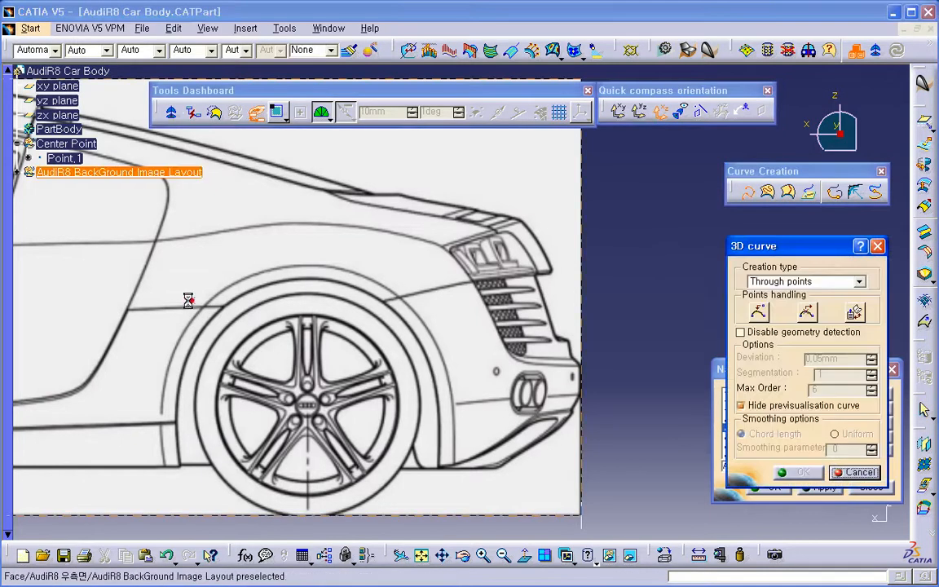
click(173, 299)
click(440, 292)
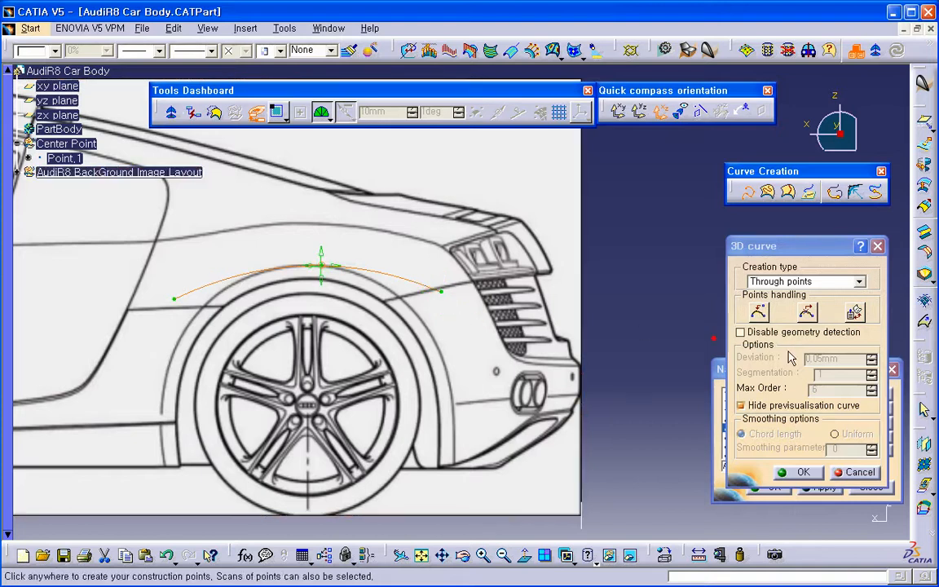
Insert an extra point on the curve segment behind the wheel arch's crown, and remove that point again
click(757, 311)
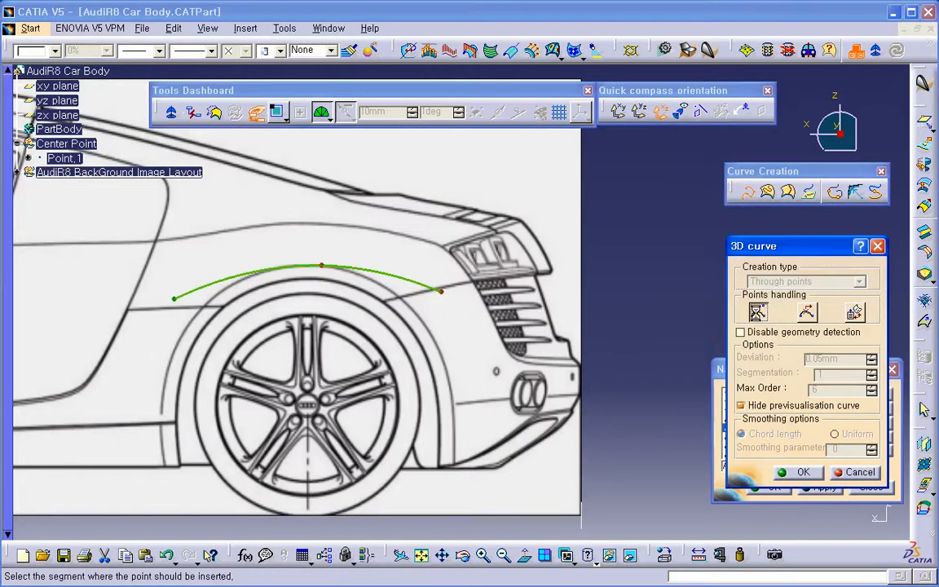
click(388, 279)
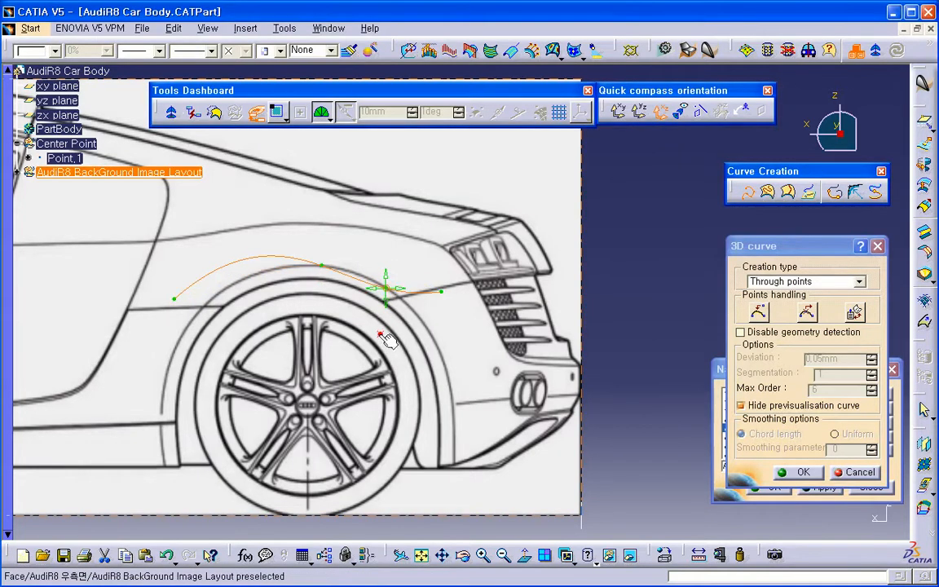
click(806, 312)
click(385, 288)
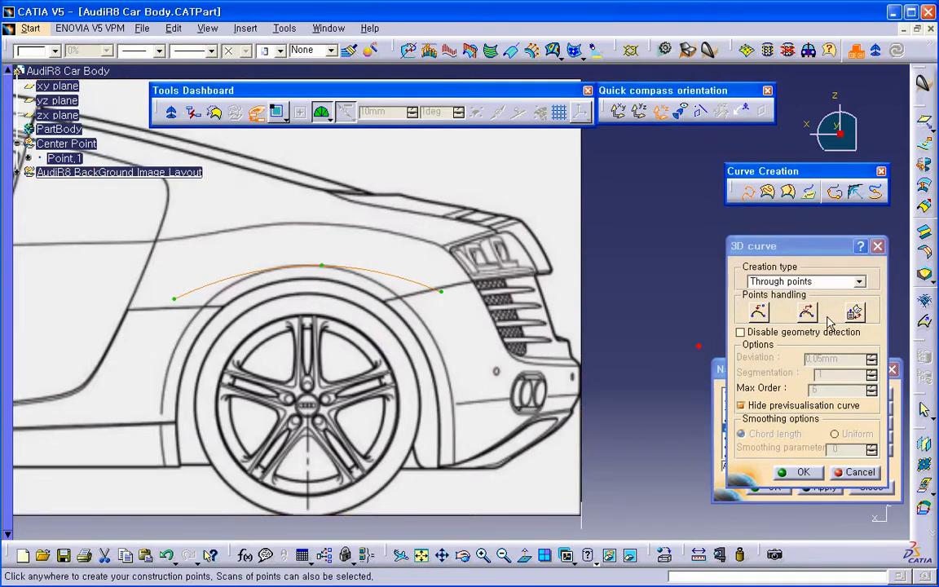
Constrain the curve's rear end point to the rear edge of the side-view image and slide it up along that edge
mouse_move(441, 294)
right_click(441, 291)
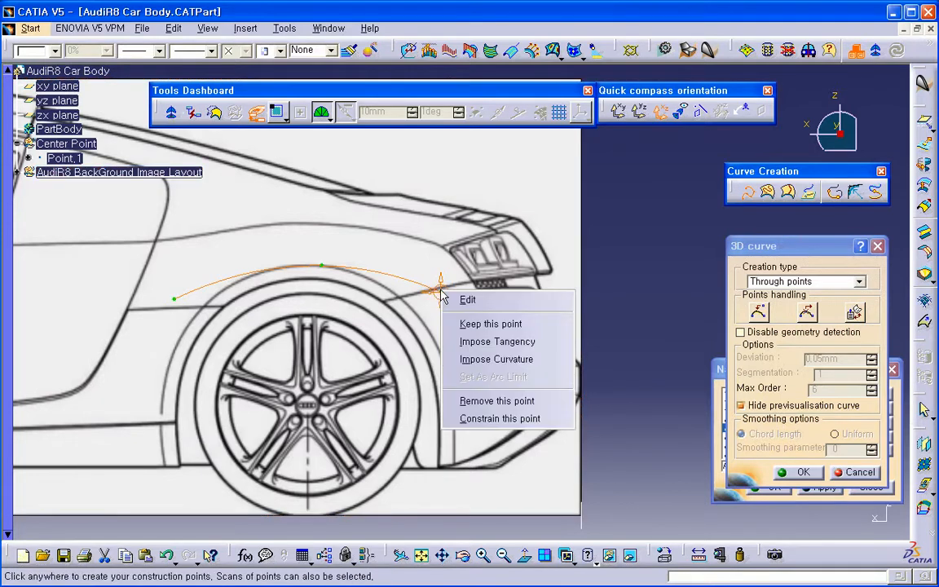
click(477, 420)
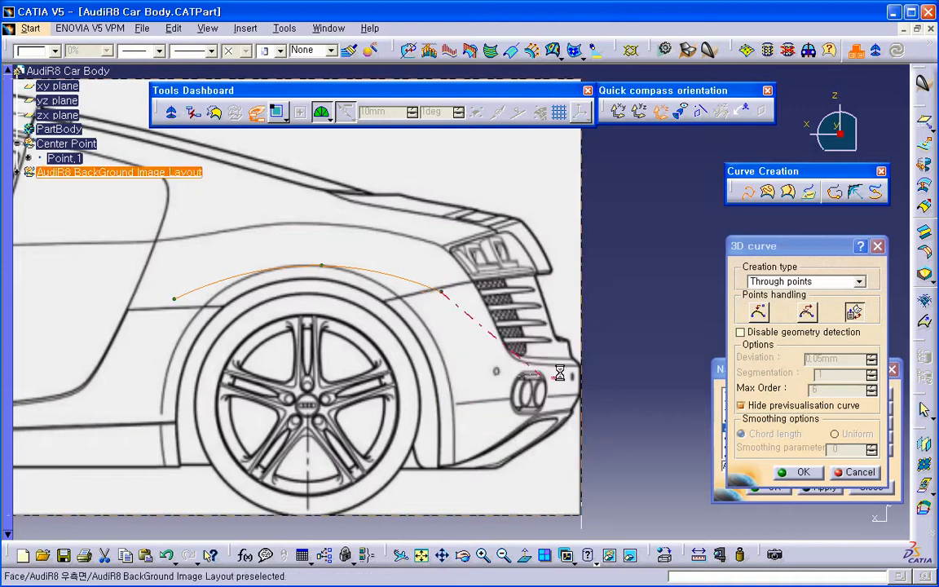
click(582, 316)
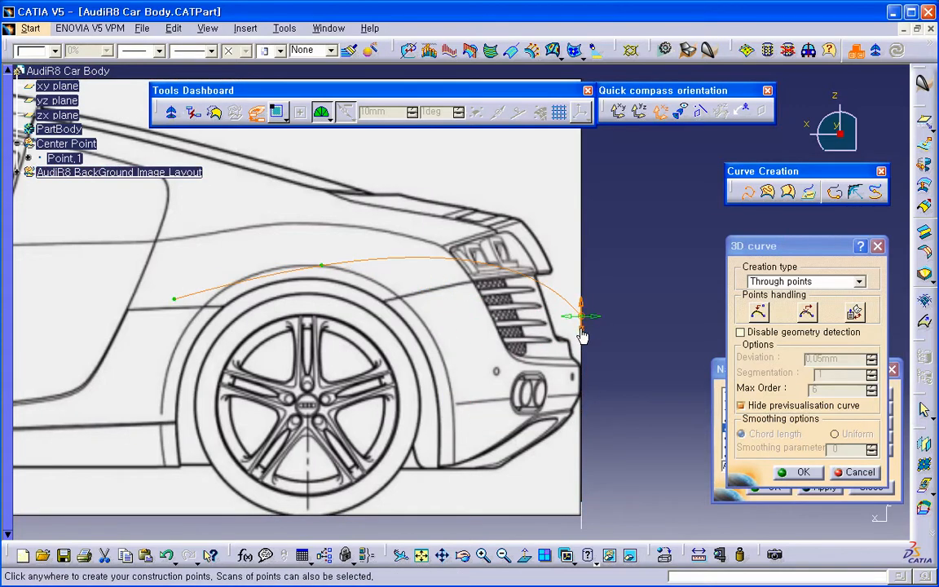
mouse_move(580, 320)
mouse_down()
mouse_move(579, 347)
mouse_move(580, 300)
mouse_up()
Move the curve's rear end point onto the rear grille and finish the 3D curve
right_click(581, 299)
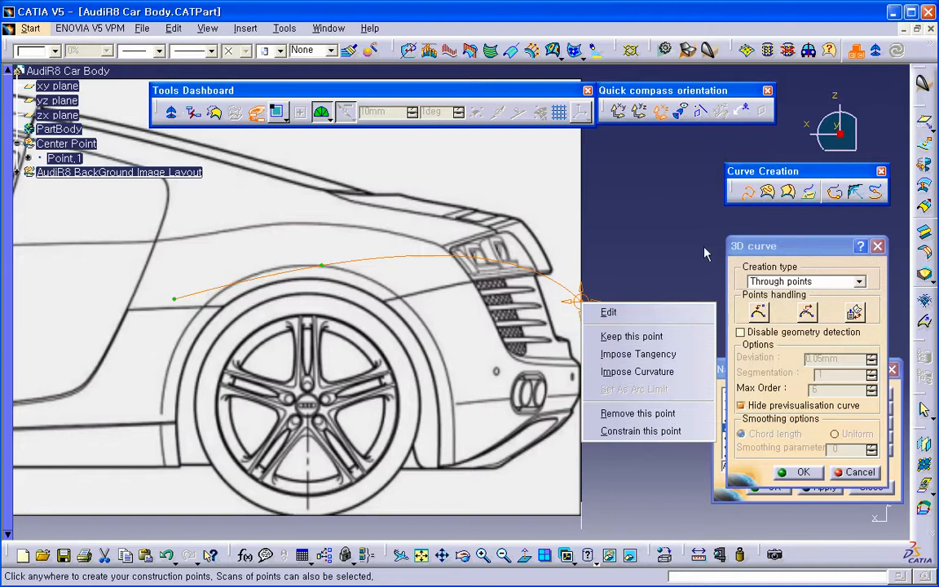
click(744, 248)
drag(581, 302, 512, 300)
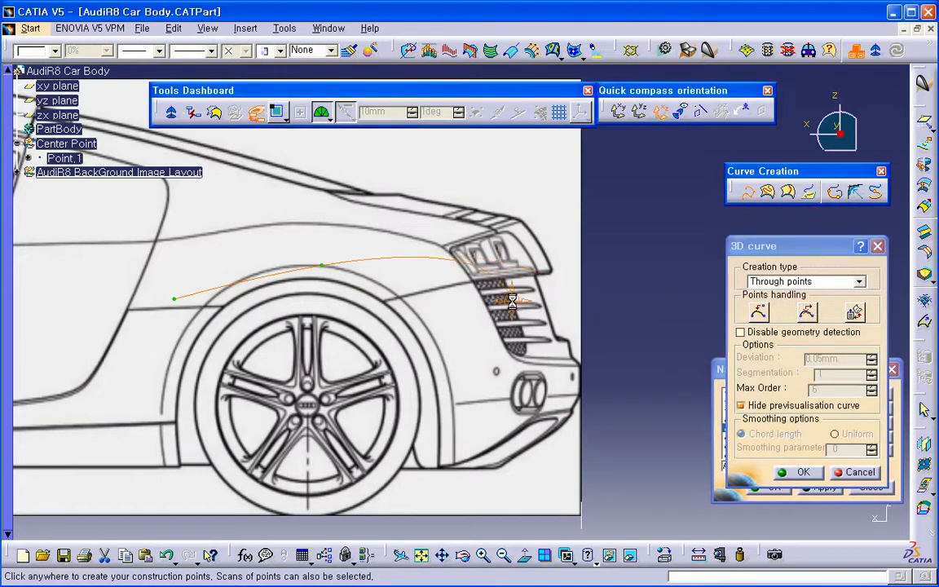
click(783, 473)
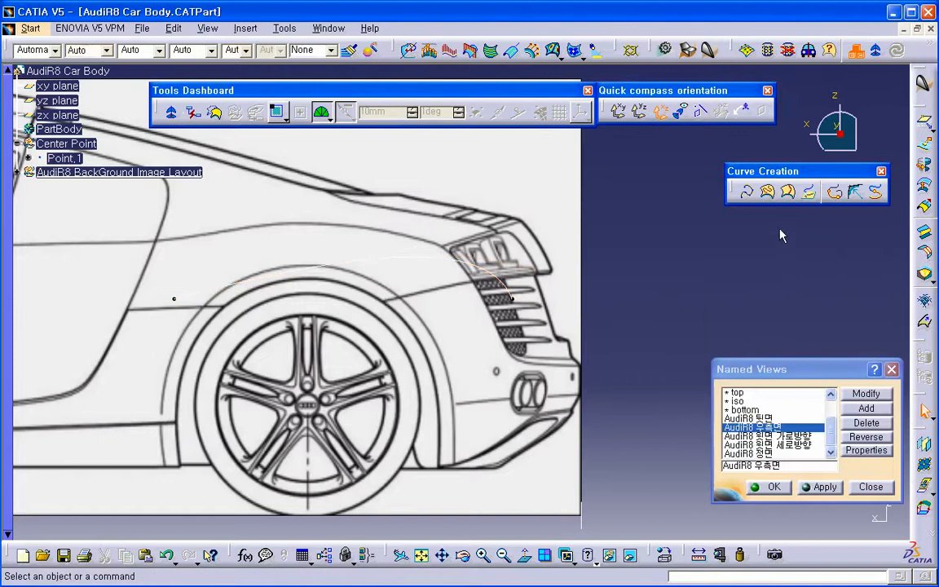
Start a second Through points 3D curve with a point behind the rear wheel and two rising points beyond the car's rear end
click(747, 191)
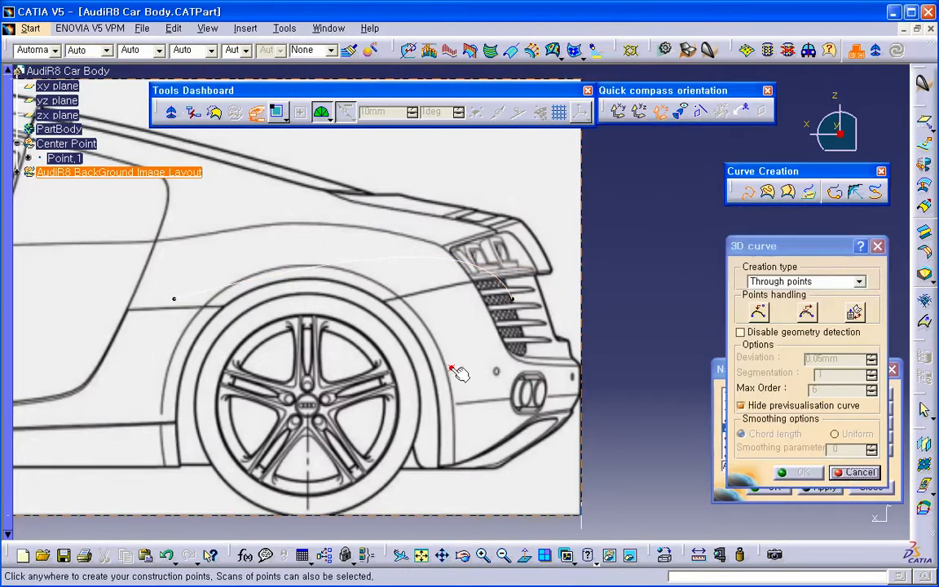
click(622, 308)
click(659, 208)
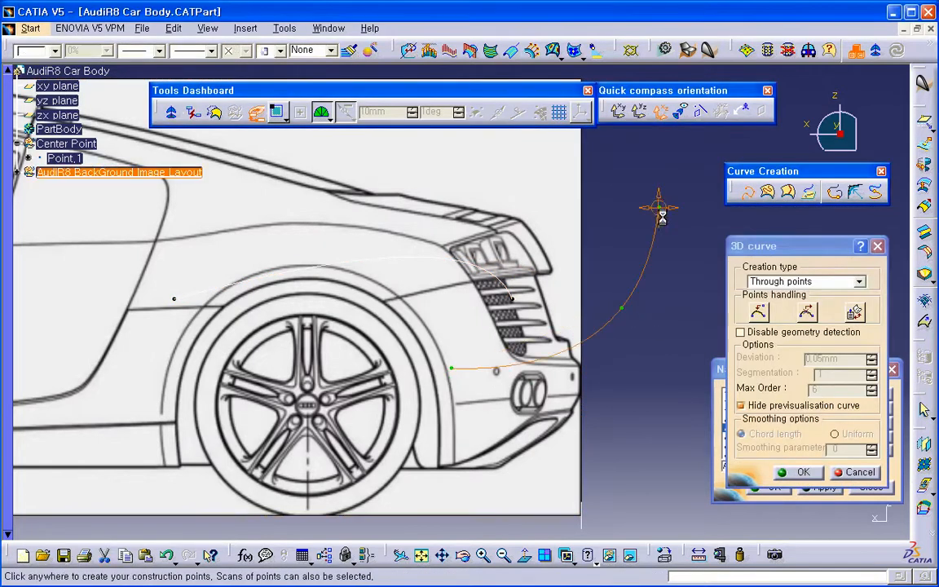
Constrain the new curve's first point to the existing wheel arch curve and slide it to that curve's rear end
right_click(452, 369)
click(507, 497)
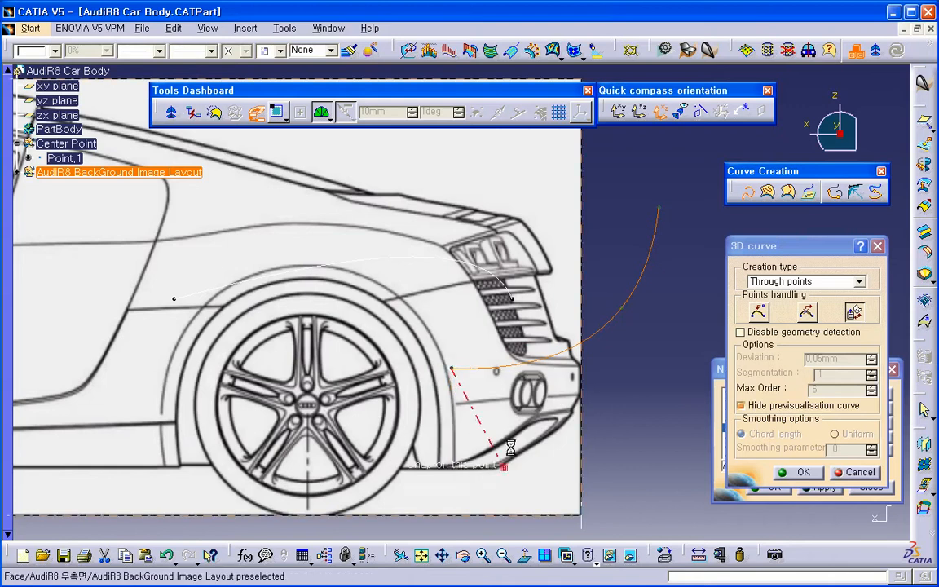
click(513, 299)
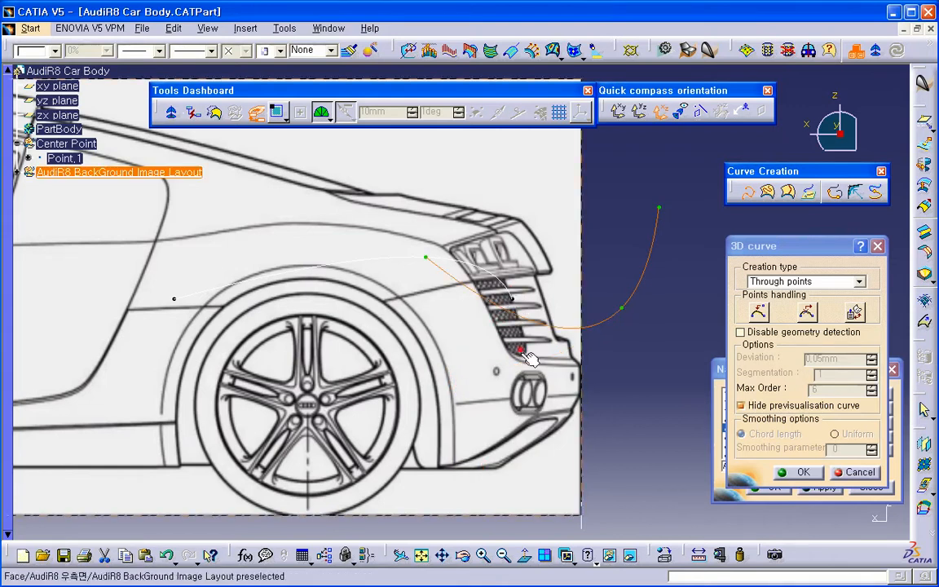
click(430, 256)
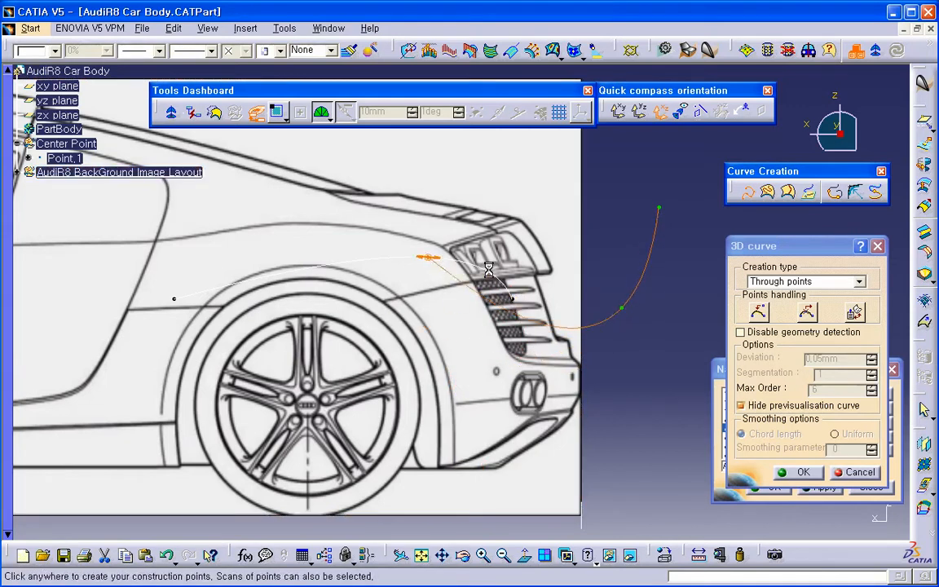
Free the new curve's first point from its constraint and move it down onto the lower part of the rear grille
right_click(512, 302)
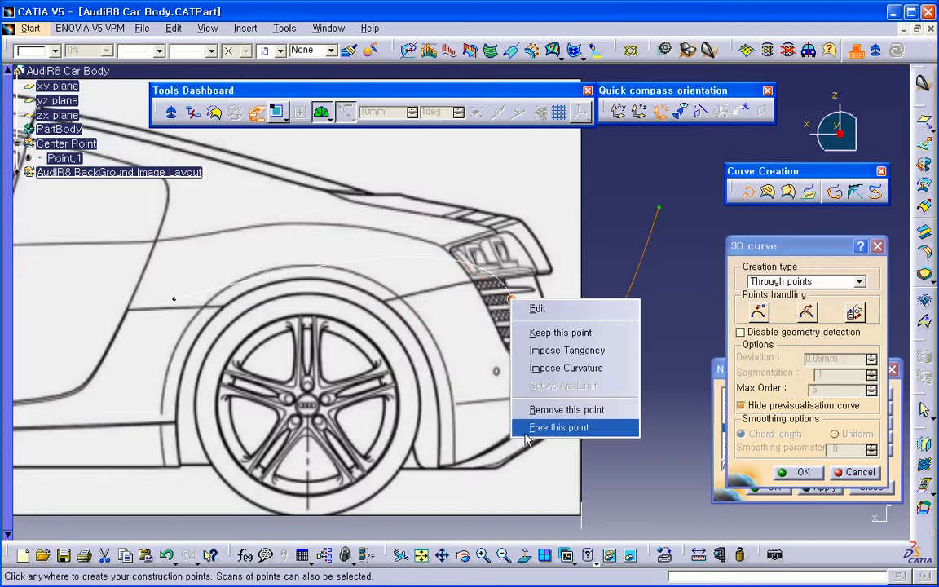
click(550, 425)
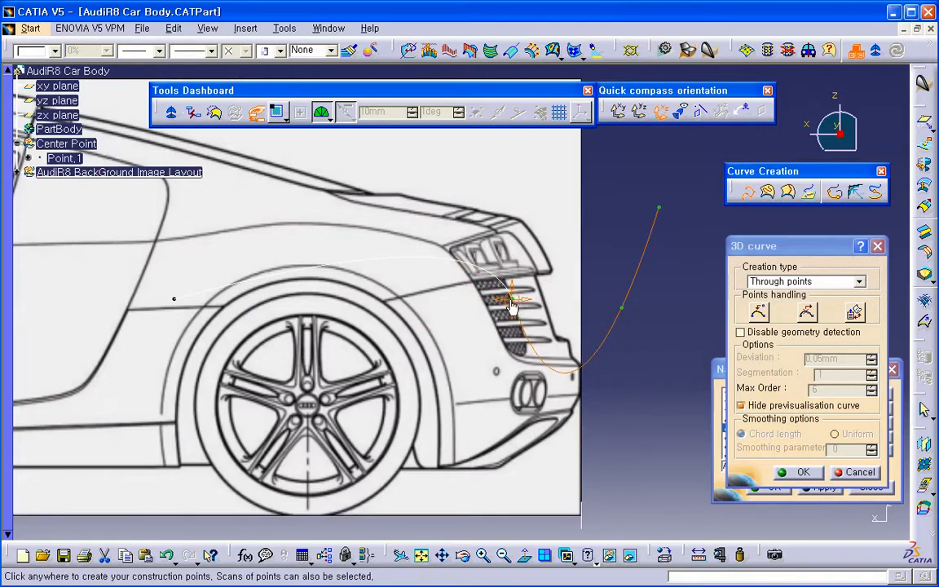
drag(511, 299, 501, 334)
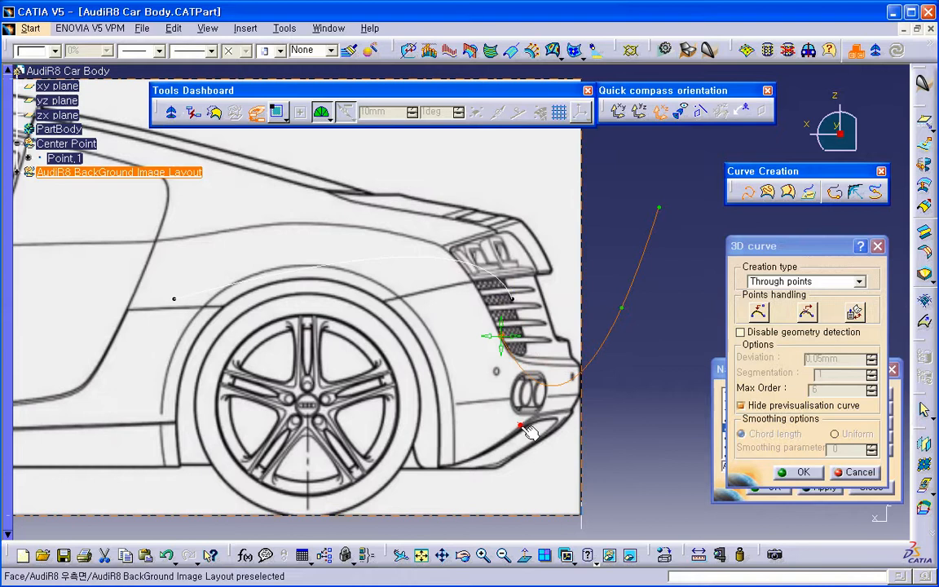
Move the new curve's middle point upward in the side view, to about the height of the tail light
click(855, 314)
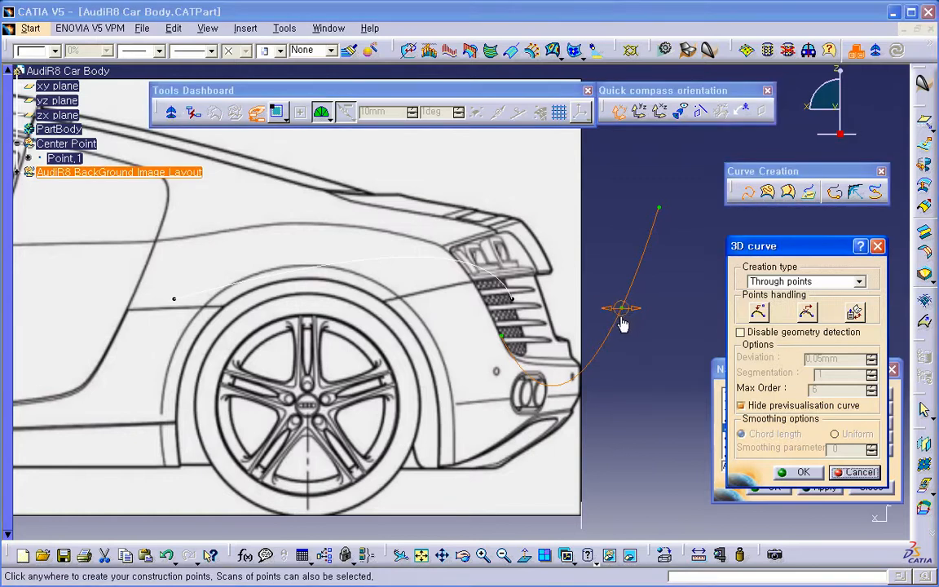
drag(638, 313, 632, 291)
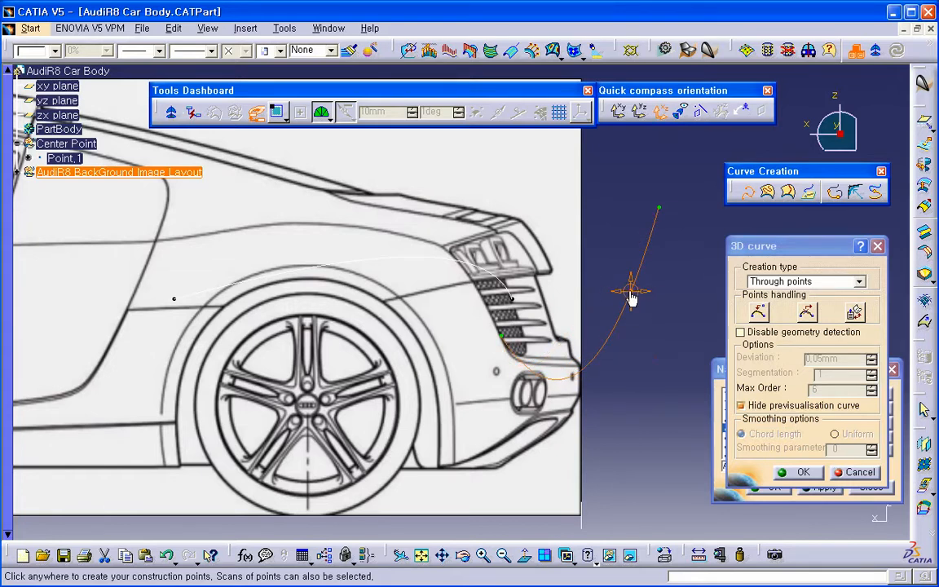
drag(634, 297, 624, 269)
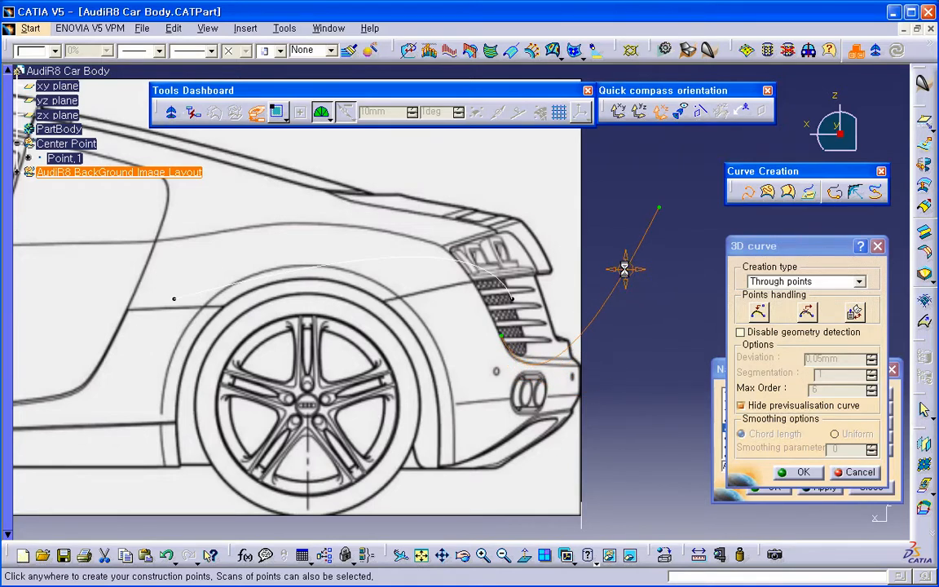
middle_drag(624, 312, 607, 392)
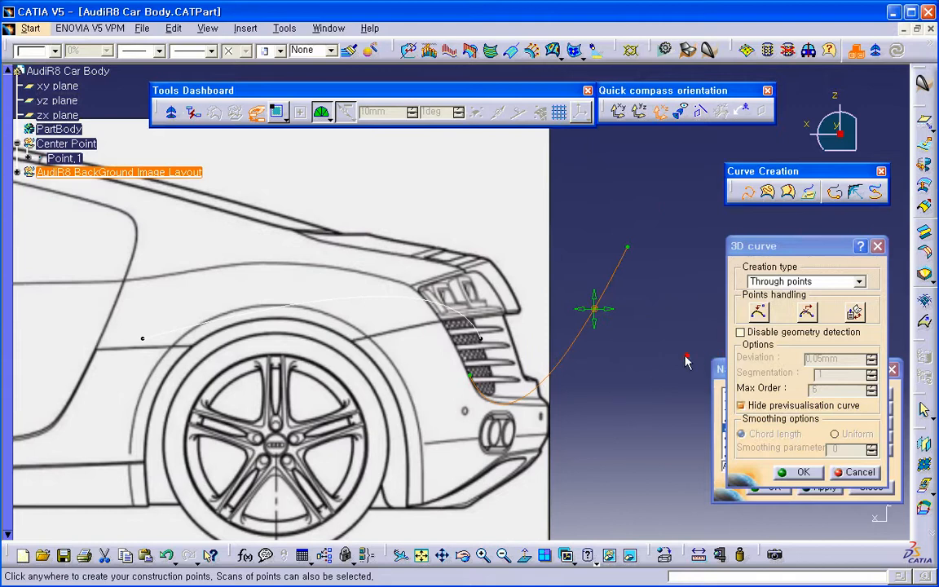
Open the coordinates of the new curve's middle point for editing in the Tuner
right_click(594, 315)
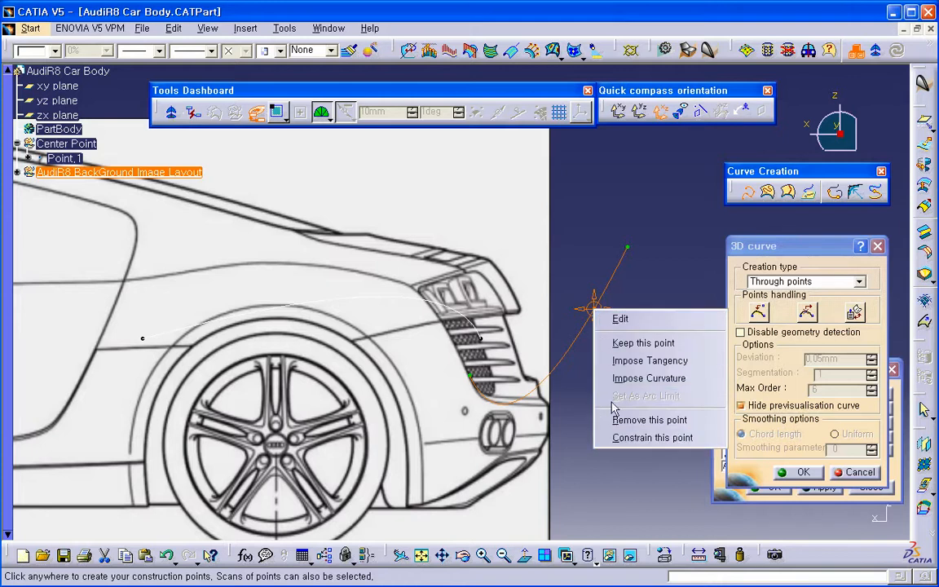
click(619, 318)
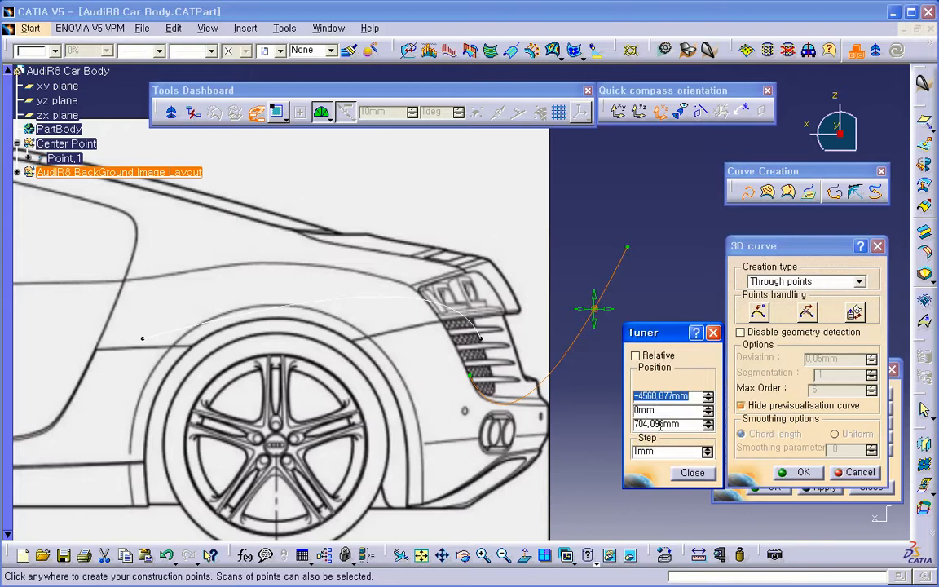
key(Tab)
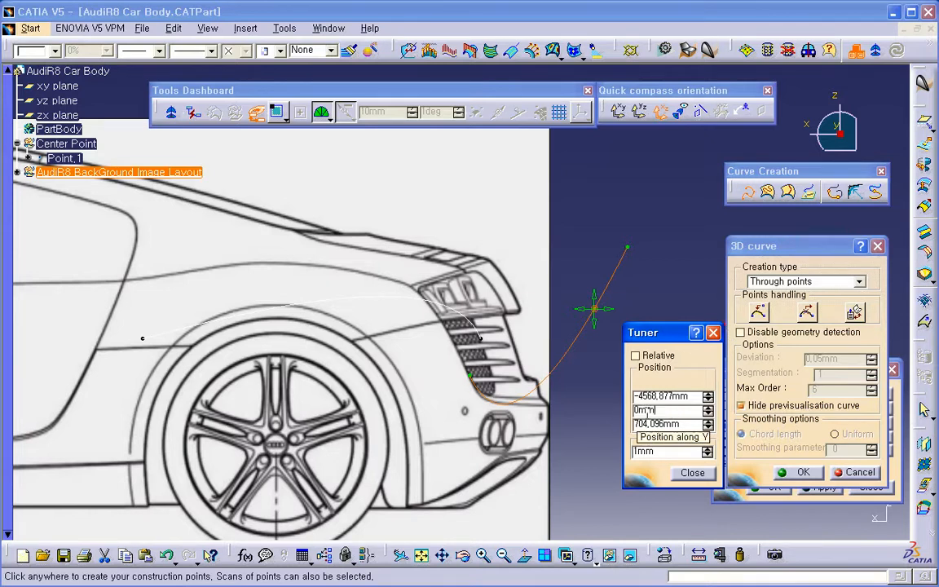
Examine the curve's points against the side, rear and top blueprint images from an angled view
mouse_move(562, 379)
middle_down()
mouse_move(366, 414)
mouse_move(575, 384)
middle_up()
middle_drag(473, 351, 467, 328)
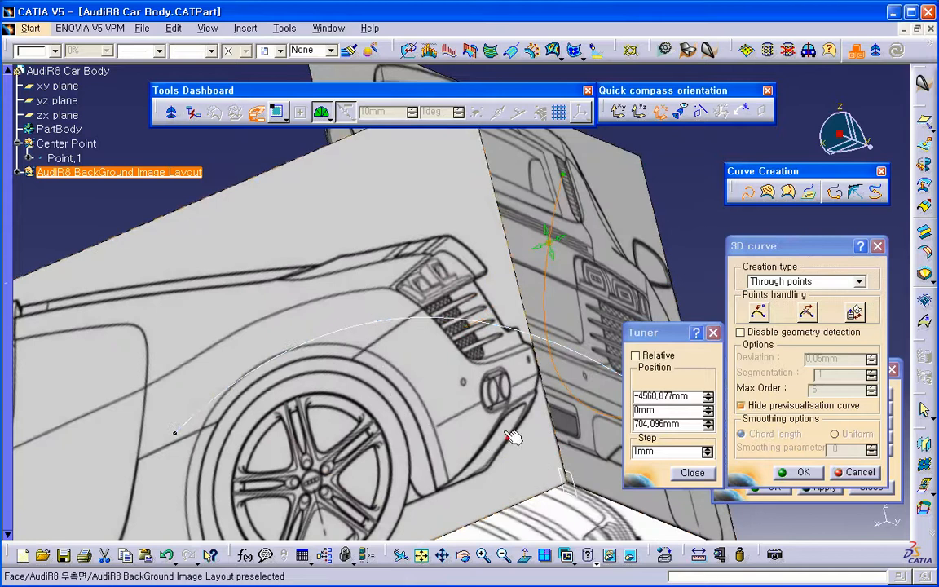
middle_drag(499, 424, 441, 423)
scroll(441, 423, up, 1)
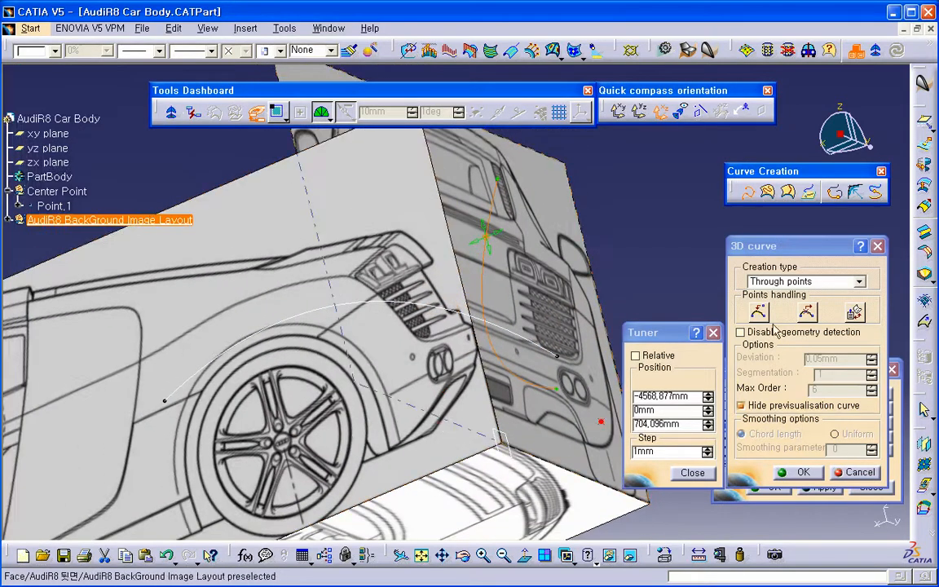
drag(782, 245, 783, 108)
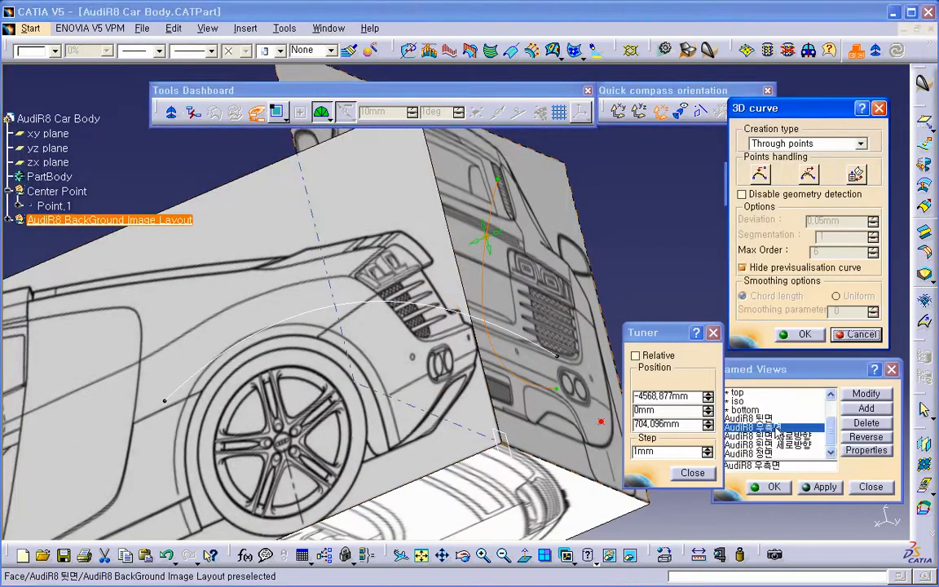
click(774, 427)
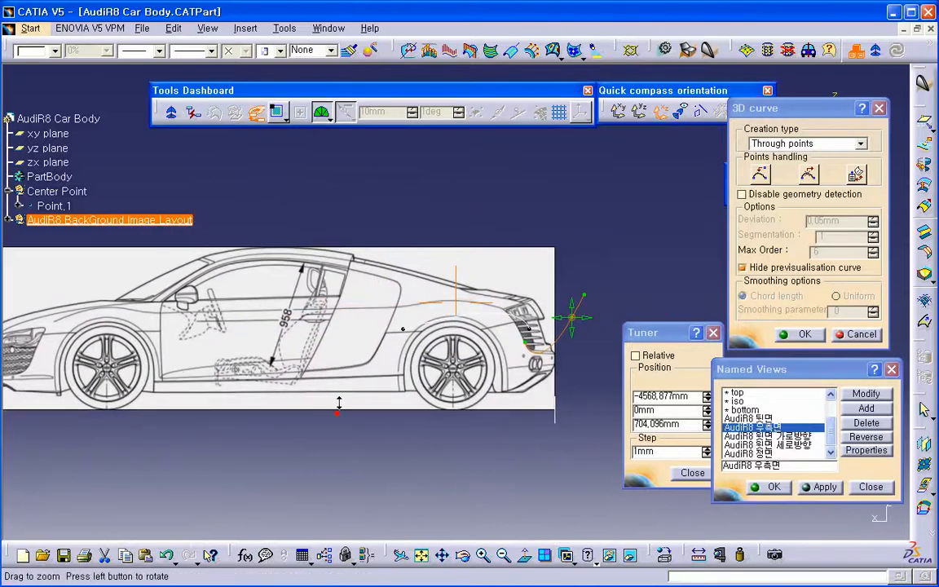
middle_drag(339, 404, 314, 348)
middle_drag(459, 370, 552, 416)
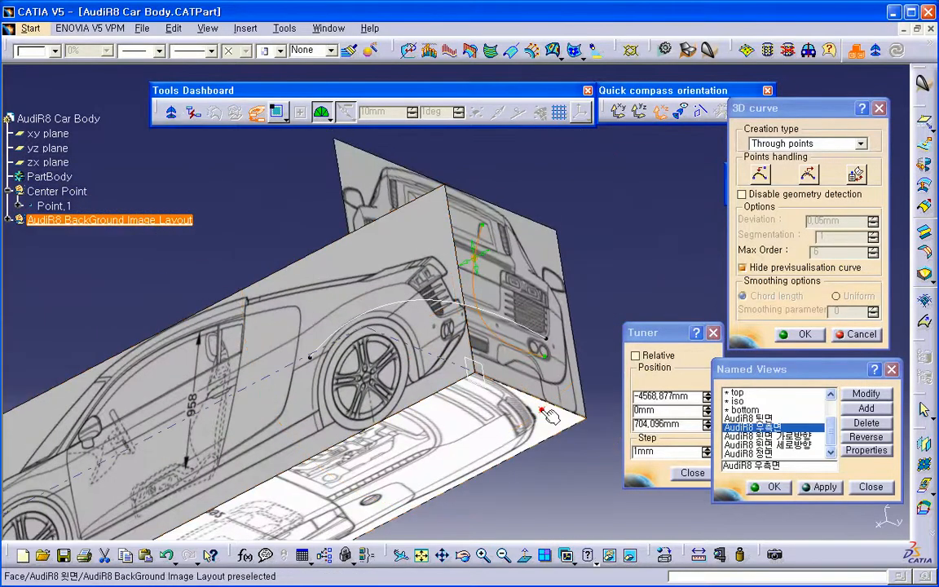
middle_drag(492, 367, 443, 373)
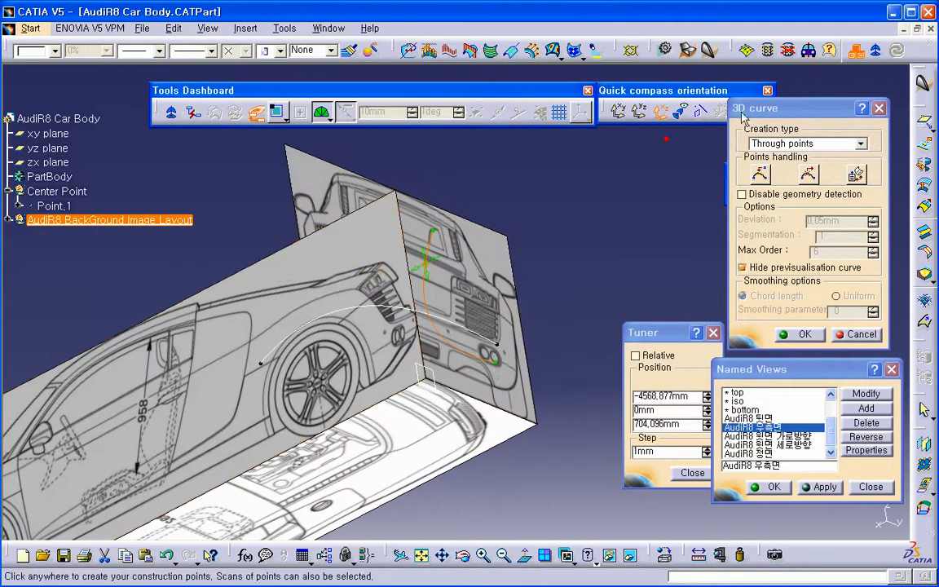
Set the Y position of the curve's lower end point to 0 mm
drag(665, 334, 656, 307)
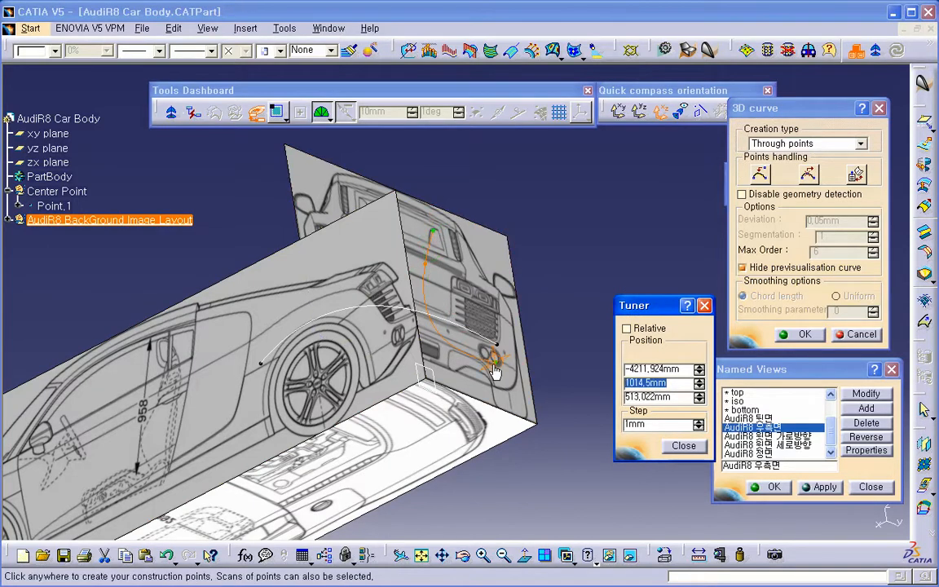
text(0)
key(Tab)
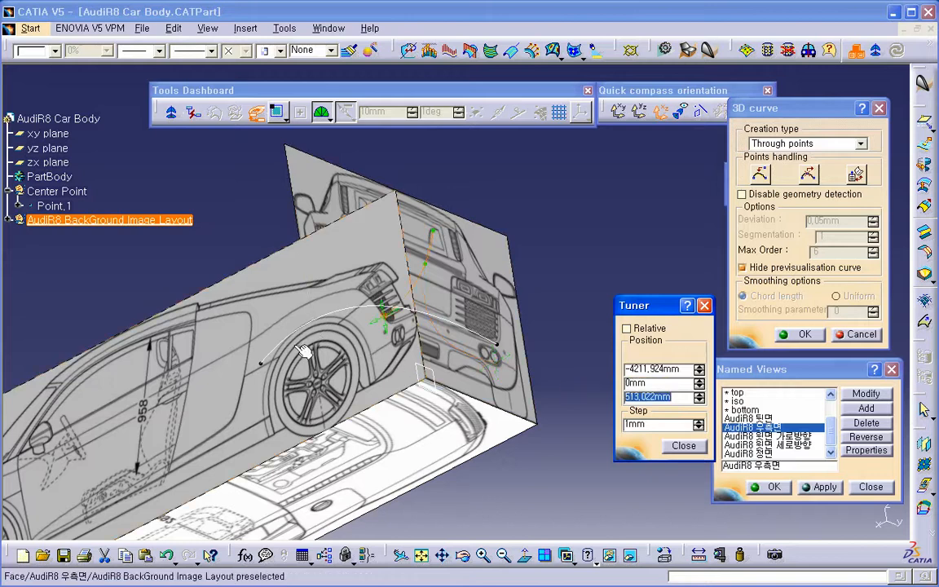
Return to the right side view and open the curve's upper end point for editing with relative positioning
middle_drag(441, 336, 424, 371)
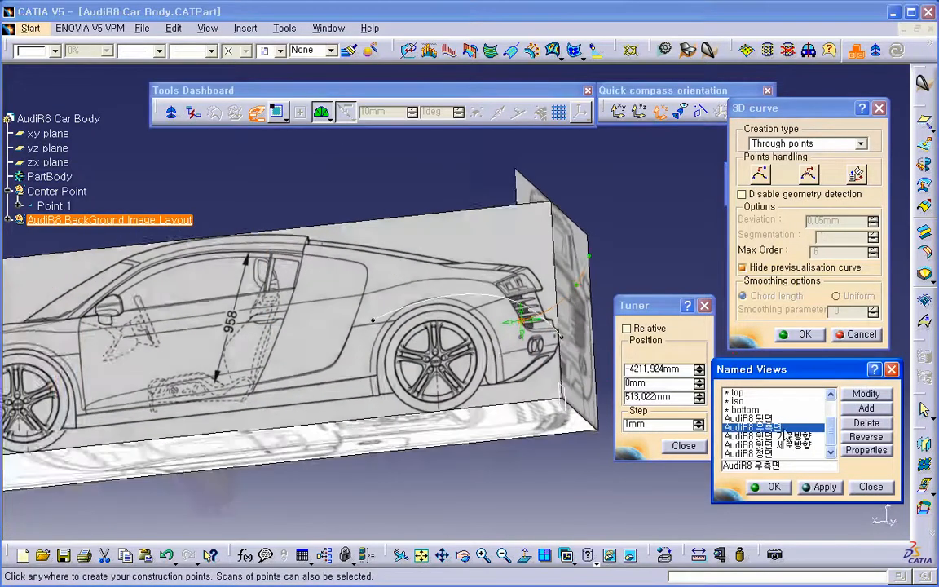
middle_drag(343, 384, 356, 267)
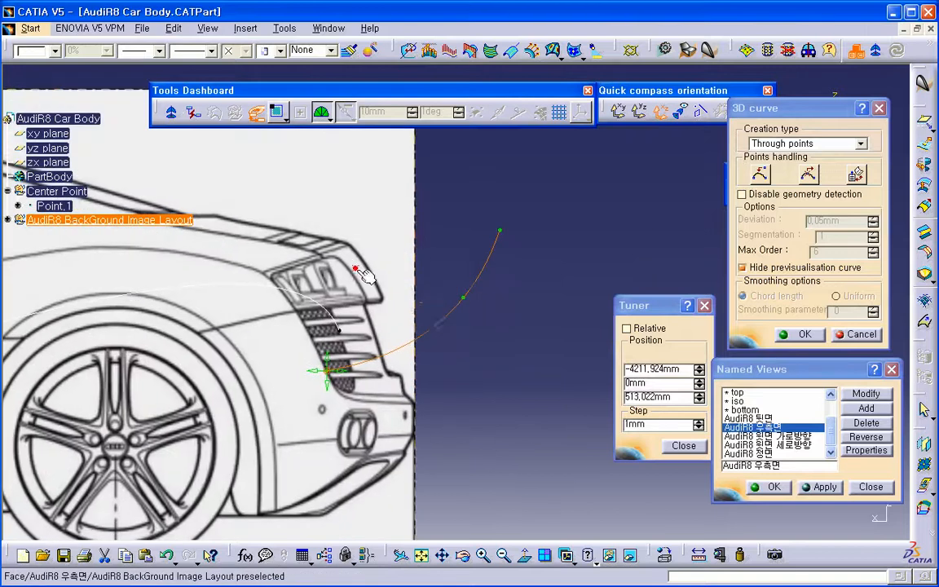
right_click(500, 231)
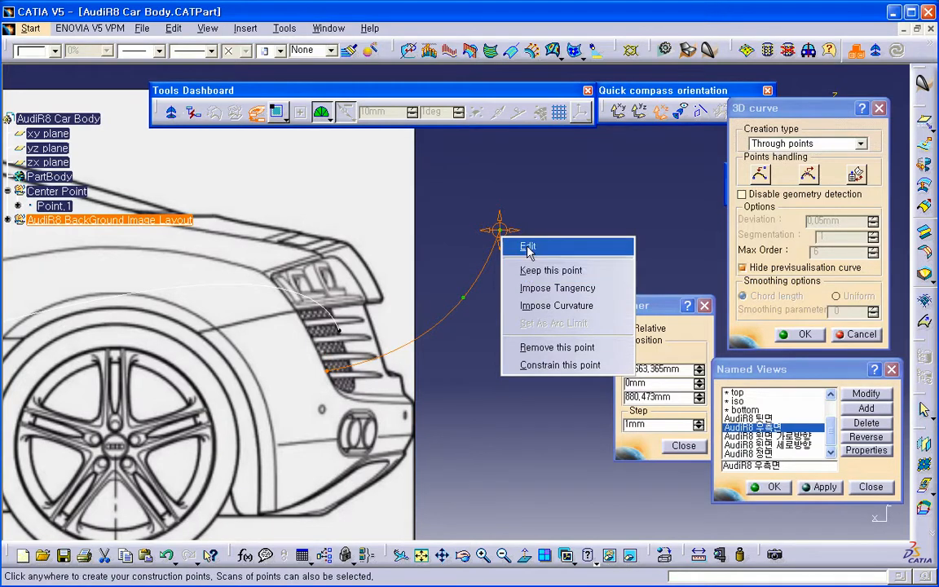
click(527, 247)
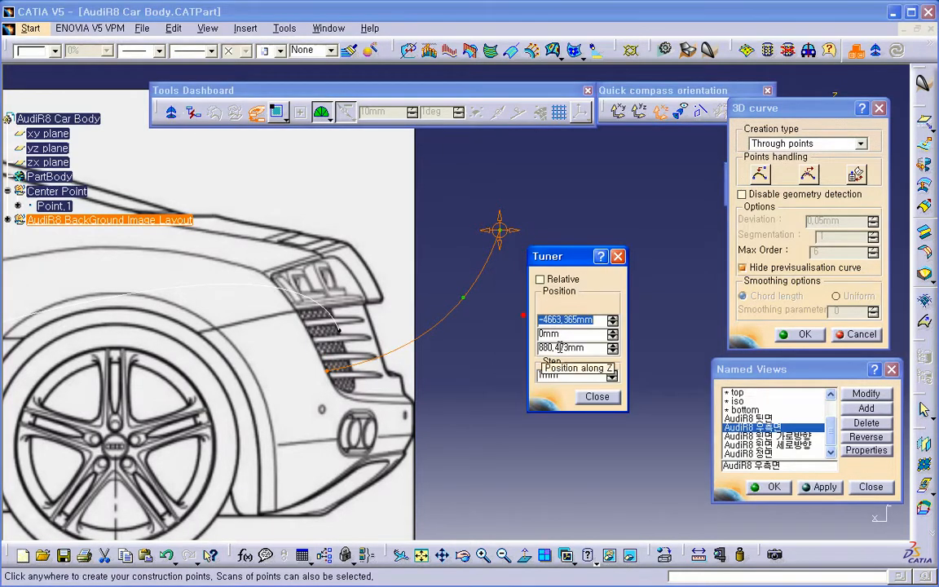
click(562, 287)
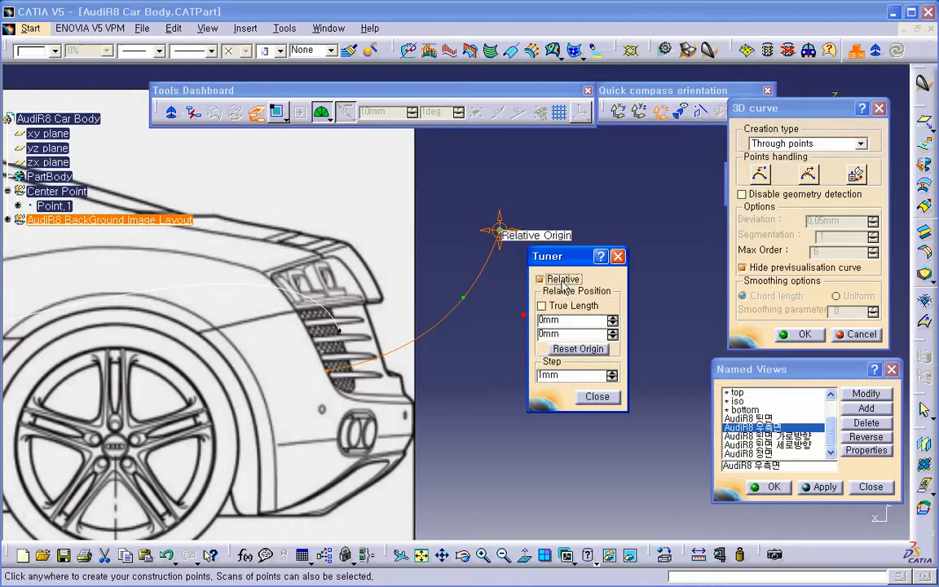
Step the upper end point's relative offsets up to 4 mm and 3 mm
click(613, 316)
click(612, 317)
click(613, 317)
click(613, 317)
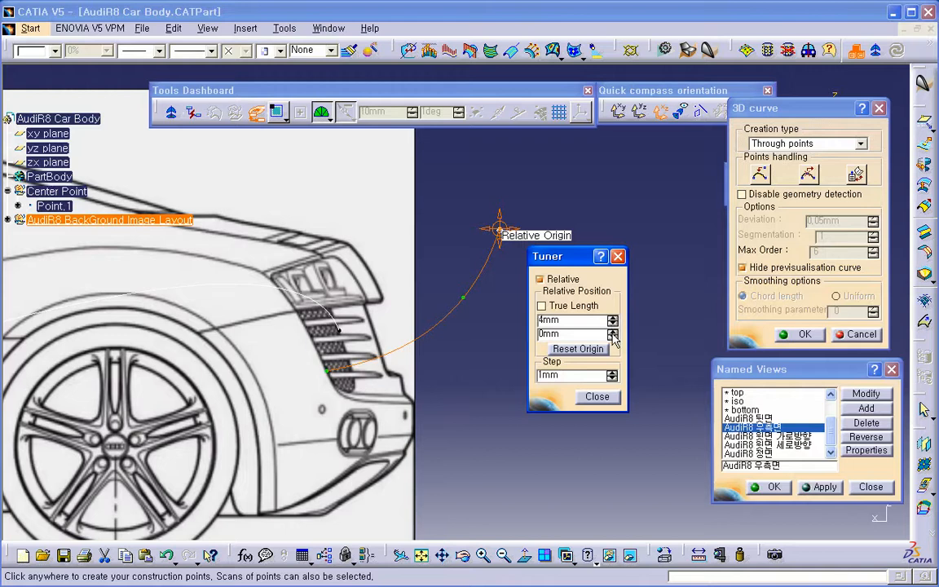
click(613, 331)
click(613, 331)
click(613, 331)
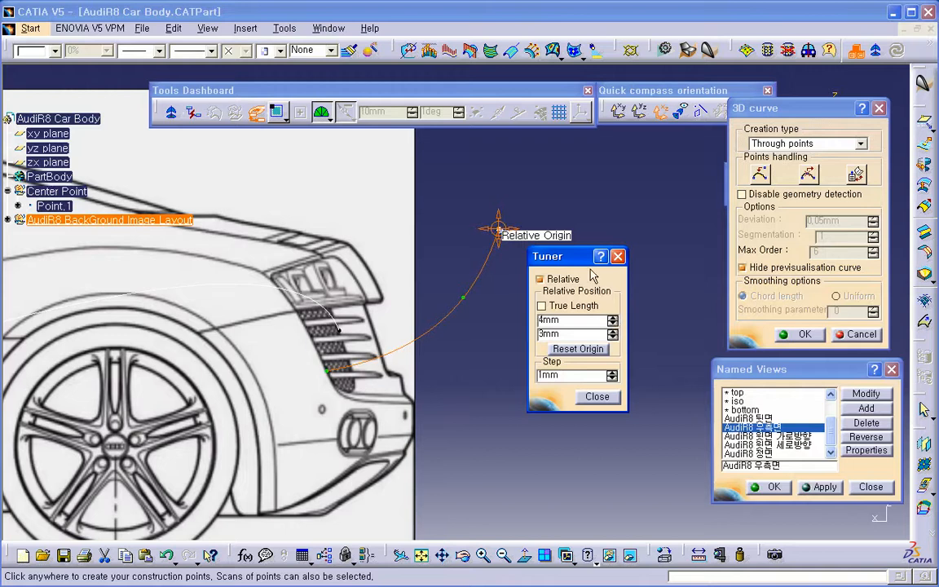
Set both relative offsets of the curve's upper end point to 50 mm
drag(594, 262, 611, 270)
drag(592, 328, 546, 322)
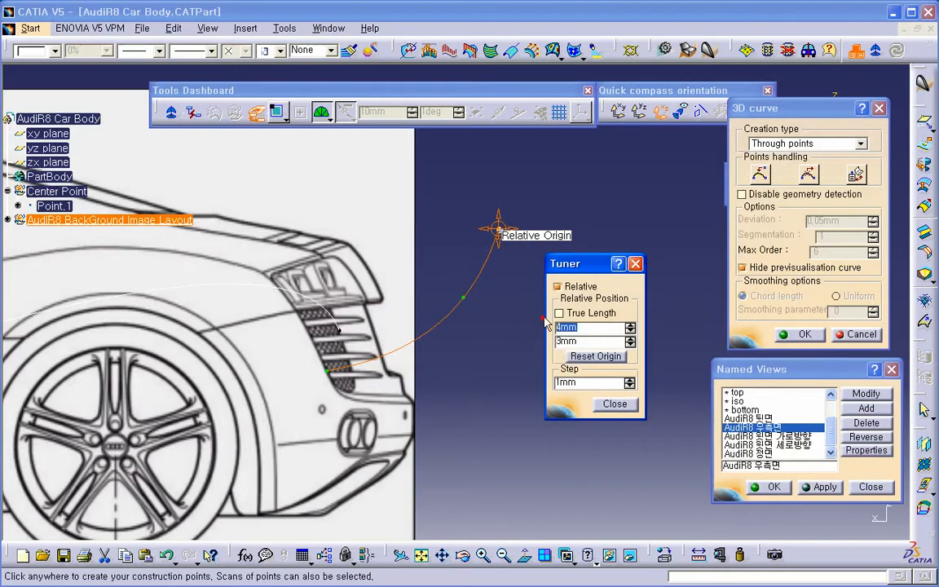
text(50)
key(Tab)
text(50)
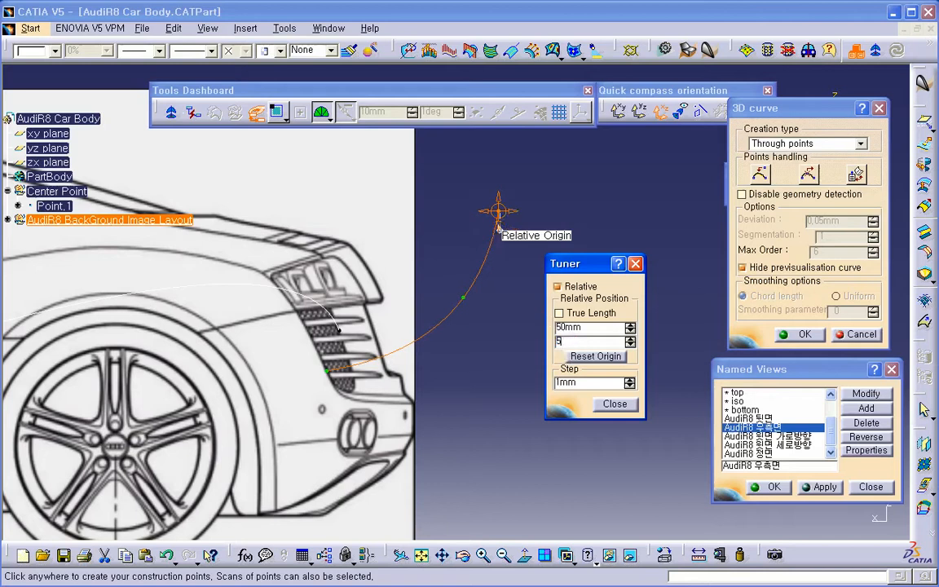
key(Return)
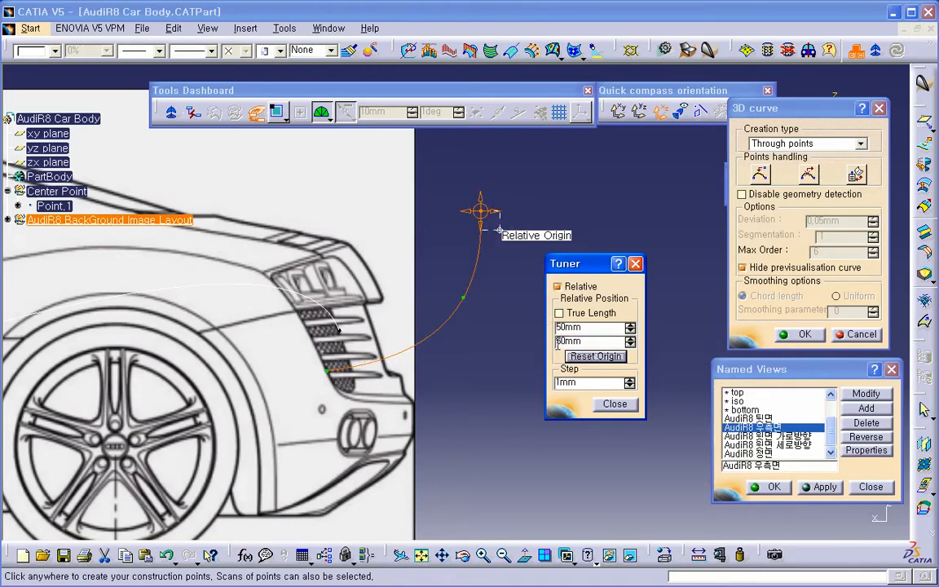
Change the upper end point's second relative offset to -50 mm and reset the relative origin to the point's position
text(-)
key(Tab)
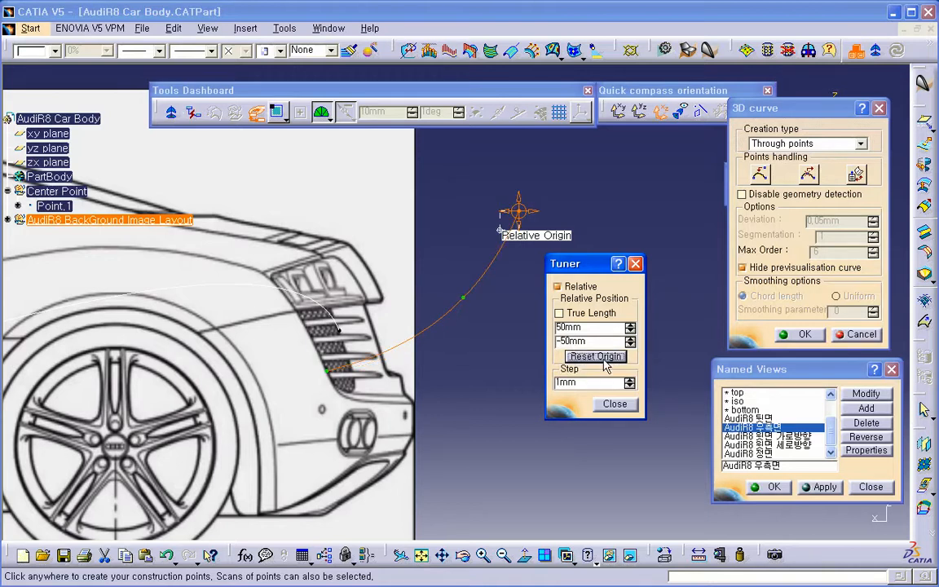
click(603, 357)
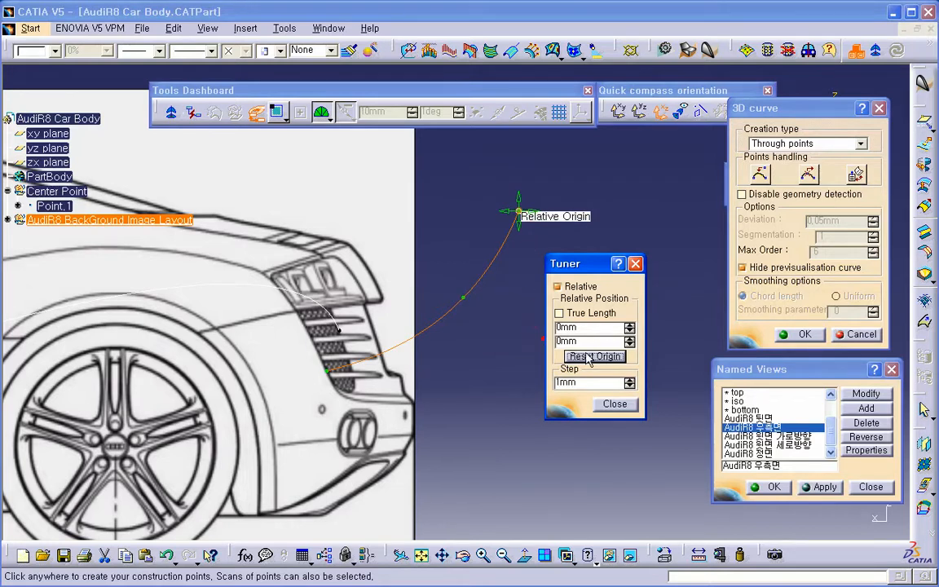
Enable True Length, set both relative offsets of the curve's upper end point to 100 mm, and reset the relative origin
click(594, 315)
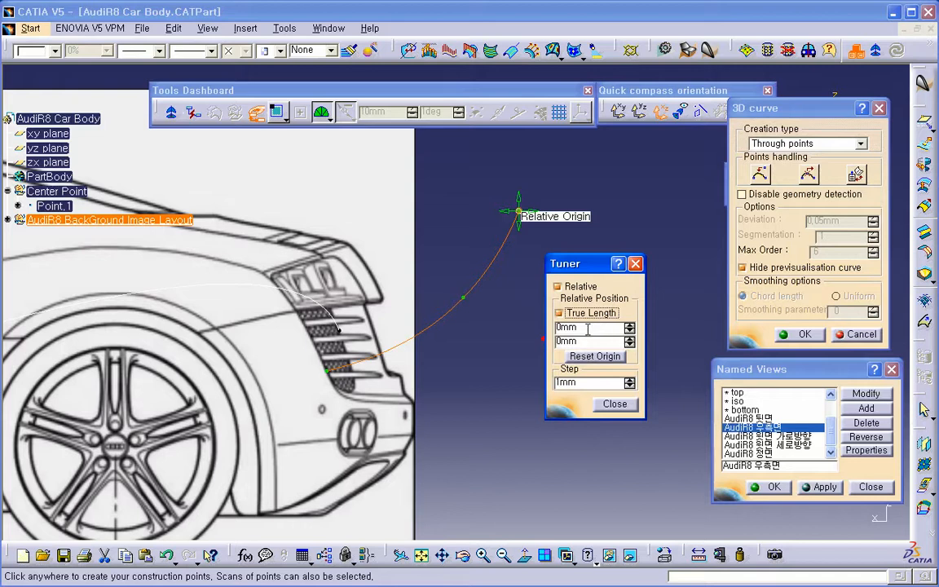
double_click(597, 329)
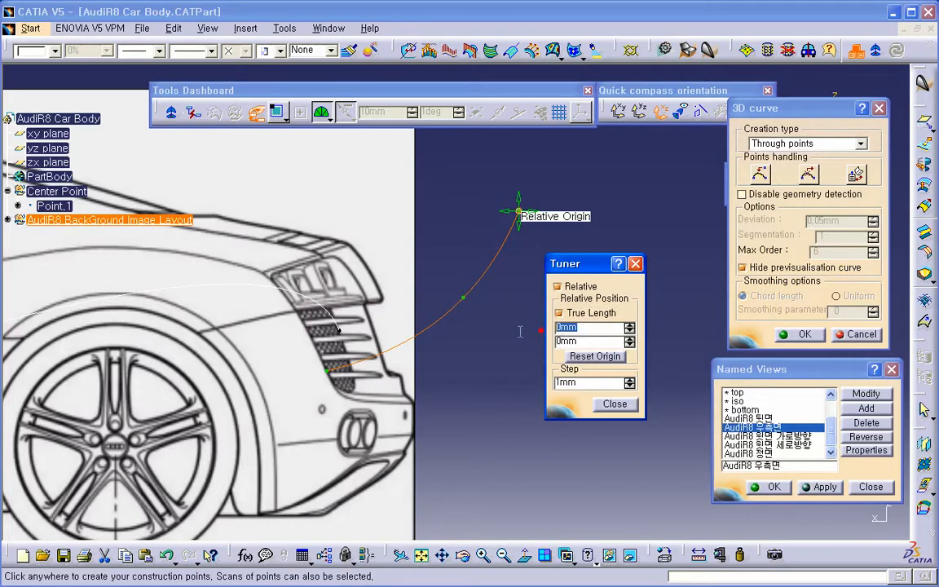
text(100)
key(Tab)
text(100)
key(Tab)
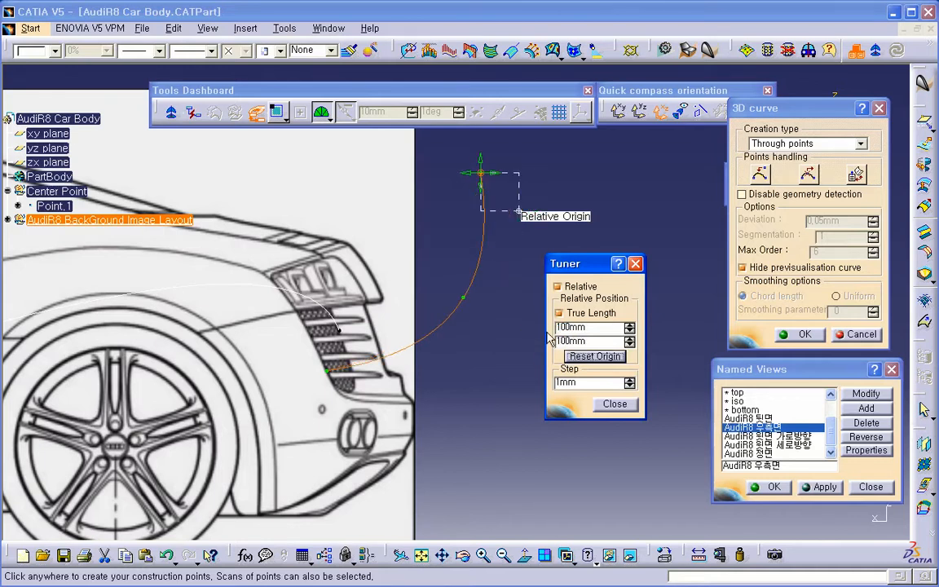
click(596, 357)
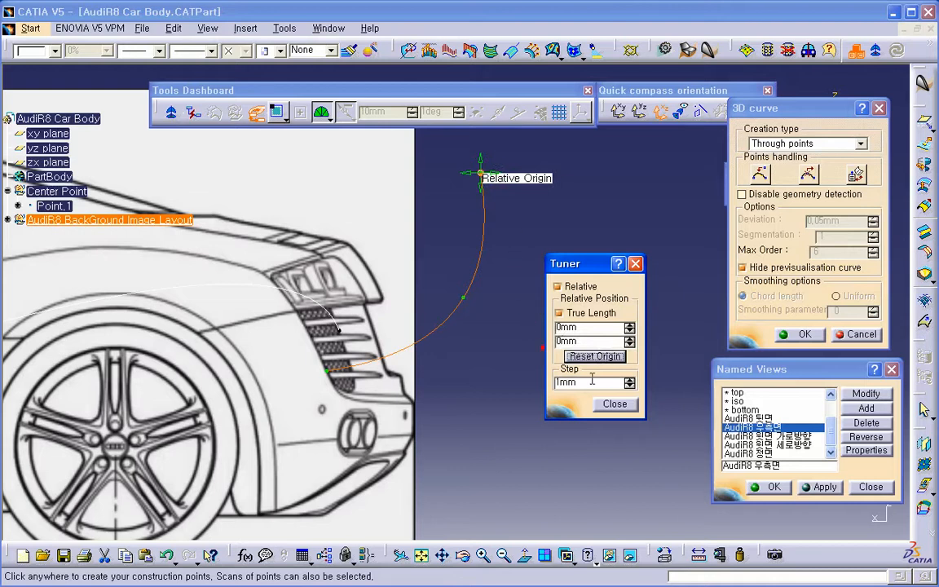
Set the Tuner step to 2 mm, raise the first relative offset to 3 mm and shift the upper end point horizontally to about -19 mm
click(629, 324)
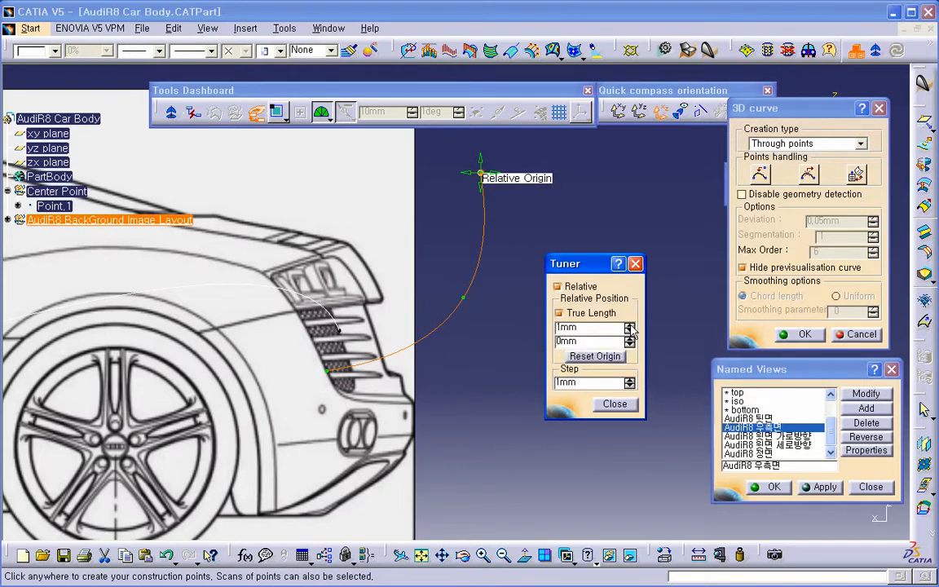
click(630, 324)
click(631, 379)
drag(599, 386, 543, 387)
text(2)
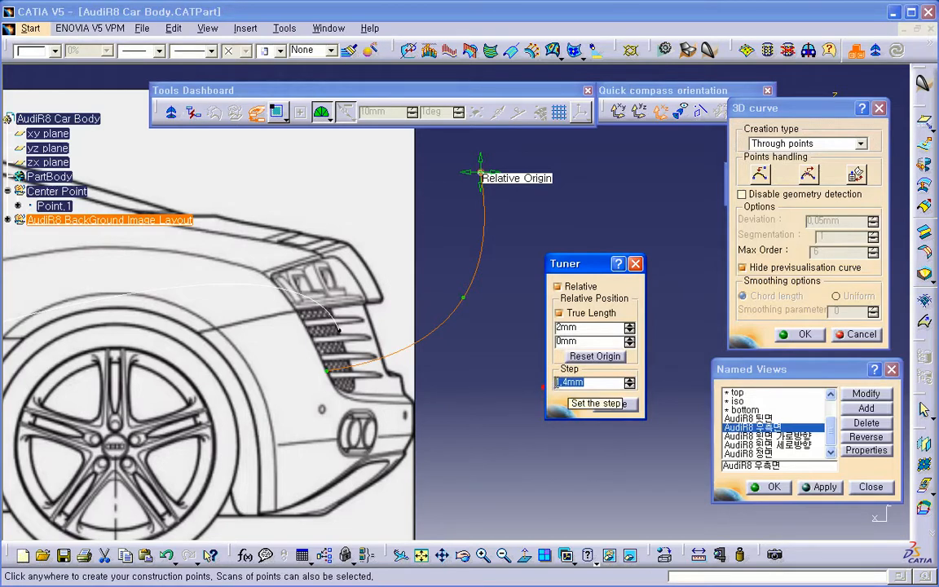
click(630, 324)
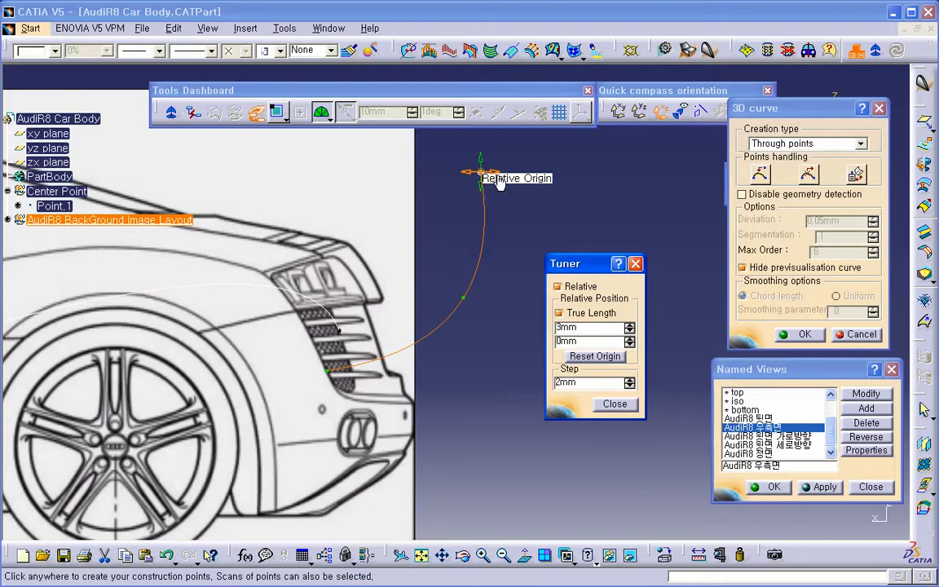
mouse_move(497, 175)
mouse_down()
mouse_move(515, 173)
mouse_move(505, 185)
mouse_up()
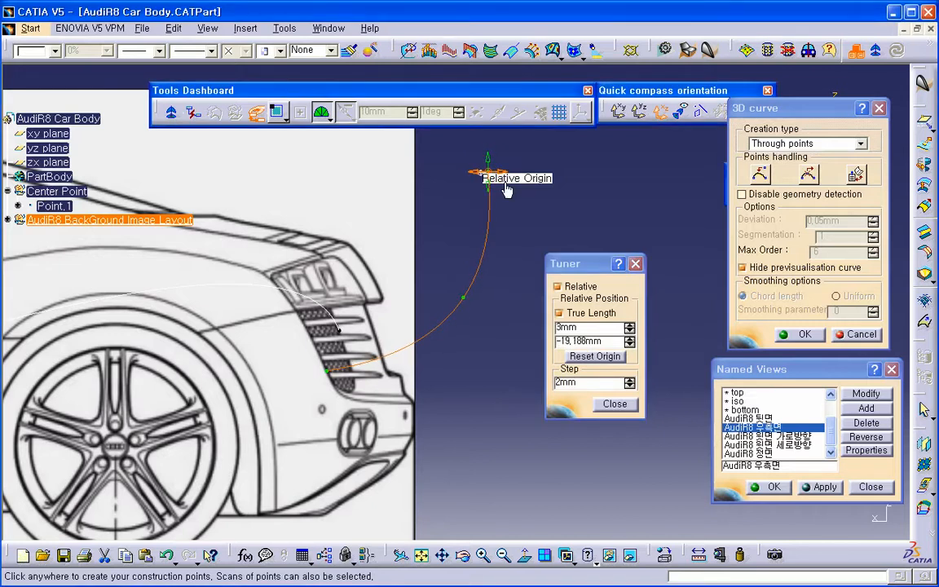
Switch the upper end point back to absolute positioning, set the Tuner step to 1 mm and close the Tuner
click(586, 383)
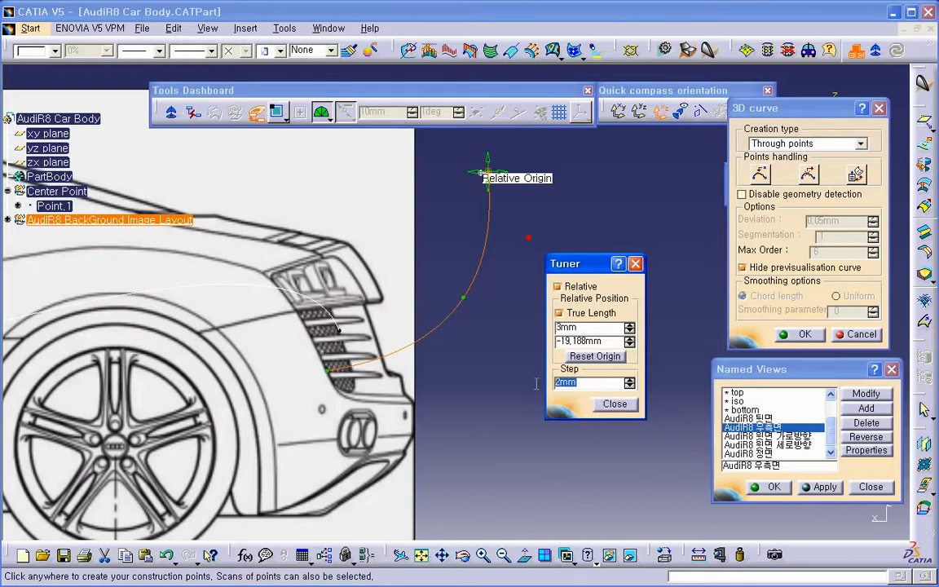
drag(585, 383, 526, 391)
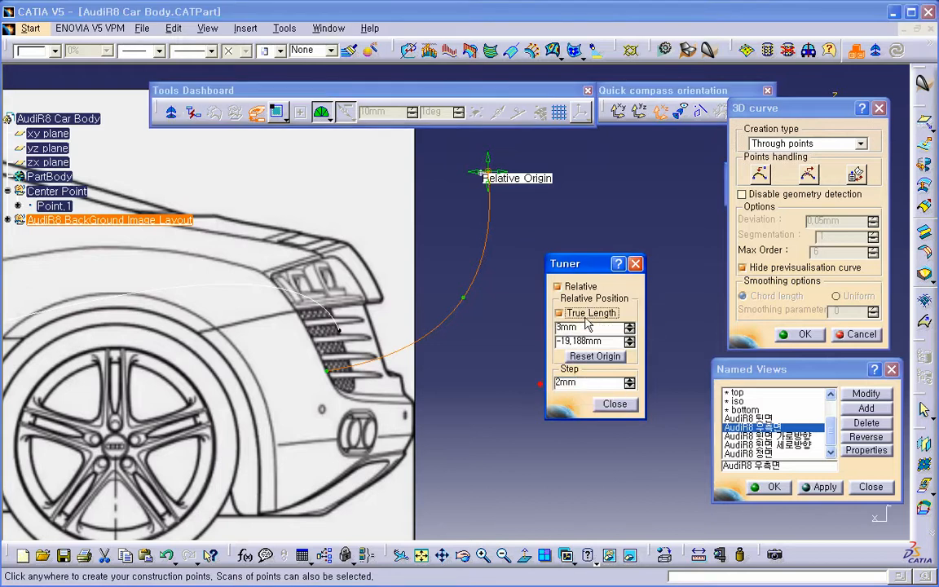
click(559, 286)
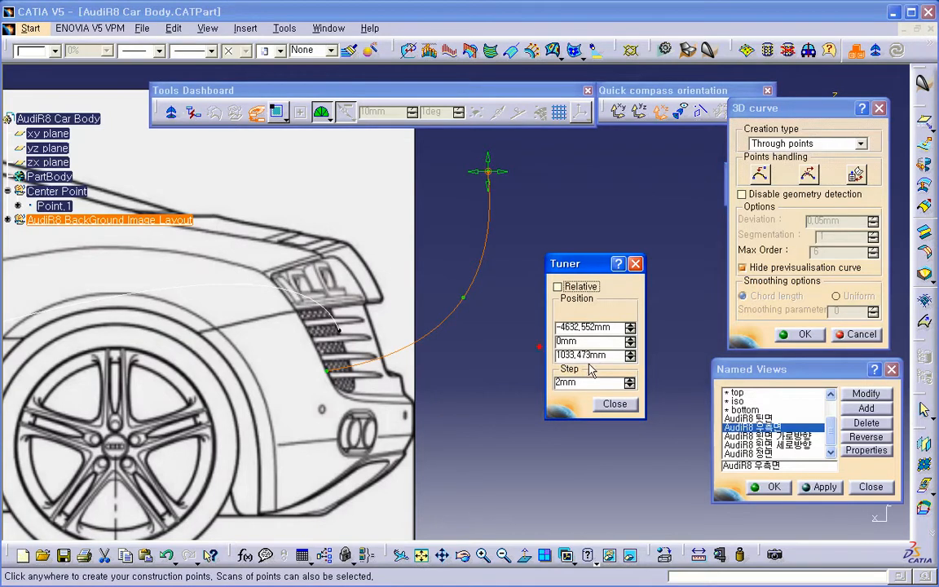
key(Tab)
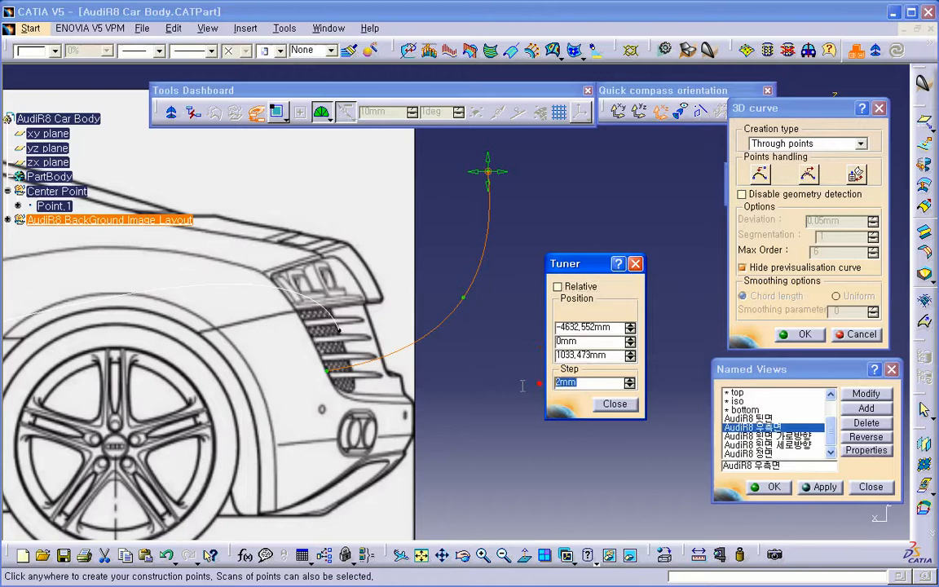
text(1mm)
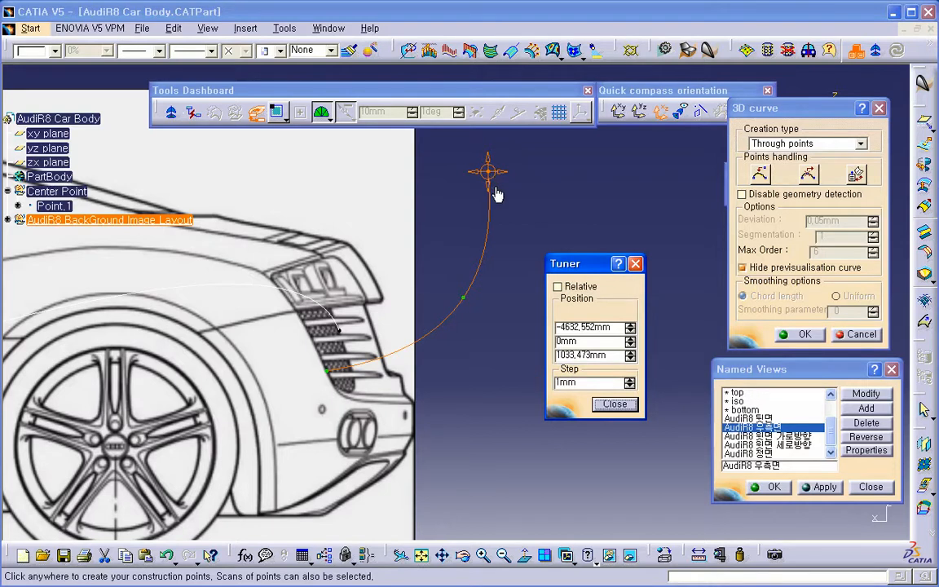
click(615, 403)
Impose tangency at the curve's upper end point and turn the tangent direction to vertical
right_click(488, 175)
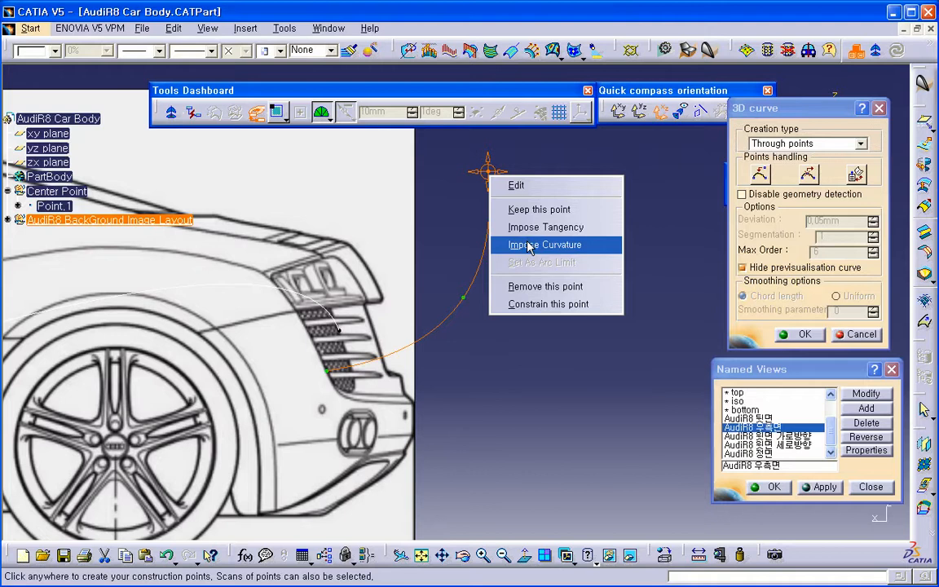
click(532, 231)
middle_drag(532, 237, 523, 305)
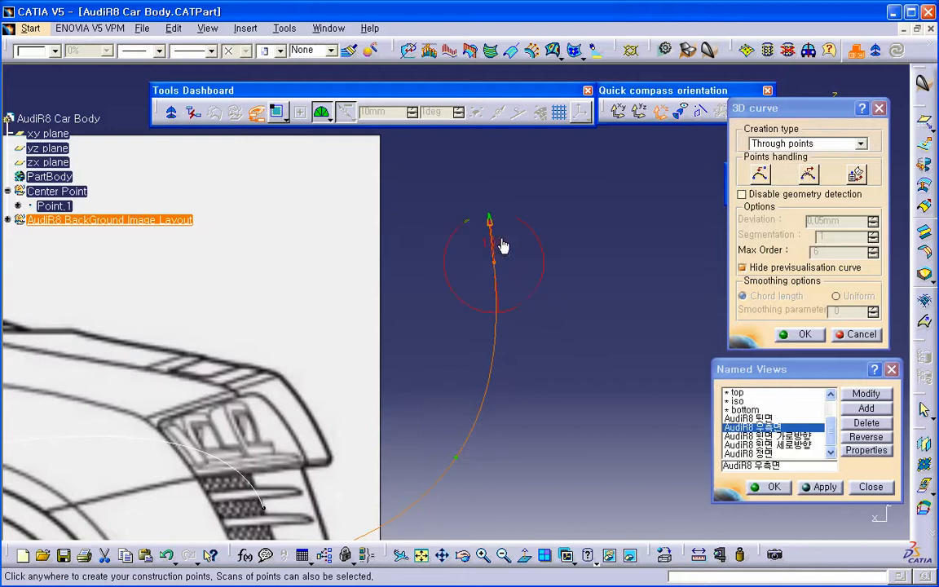
mouse_move(495, 234)
mouse_move(506, 212)
mouse_down()
mouse_move(486, 212)
mouse_move(518, 218)
mouse_move(510, 216)
mouse_up()
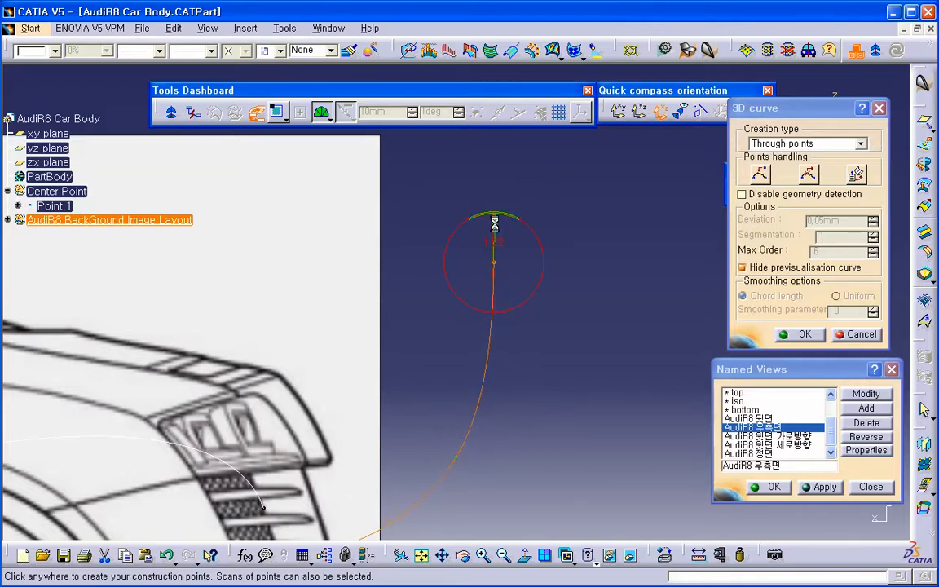
drag(497, 226, 497, 231)
Impose curvature at the curve's upper end point in addition to tangency
right_click(494, 266)
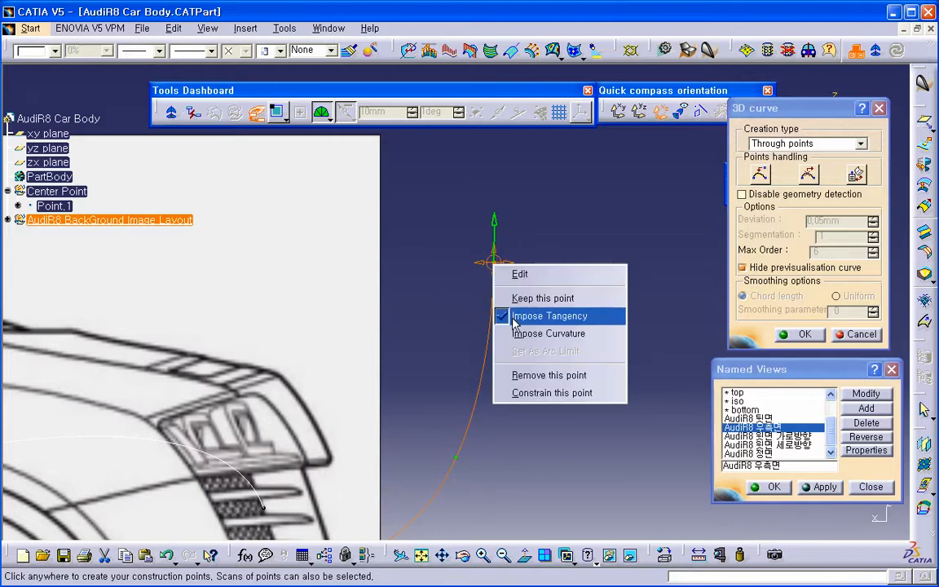
click(547, 315)
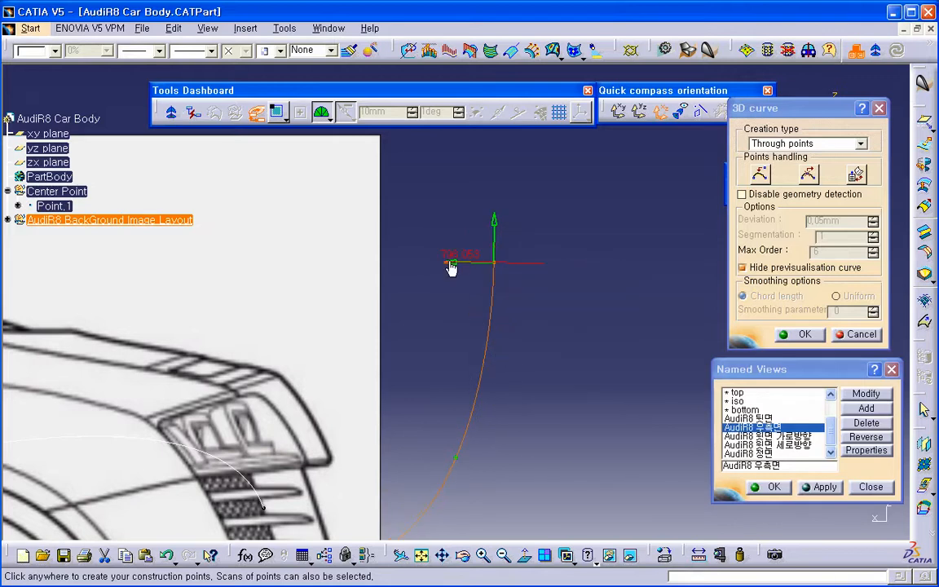
middle_drag(498, 293, 470, 314)
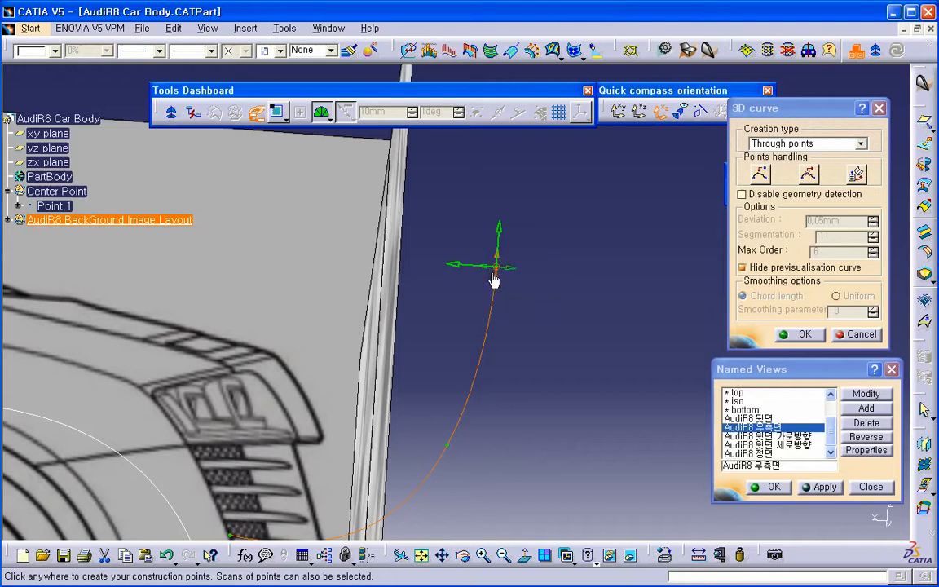
In the right side view, clear the curvature and tangency constraints from the curve's upper end point and remove that point
double_click(778, 428)
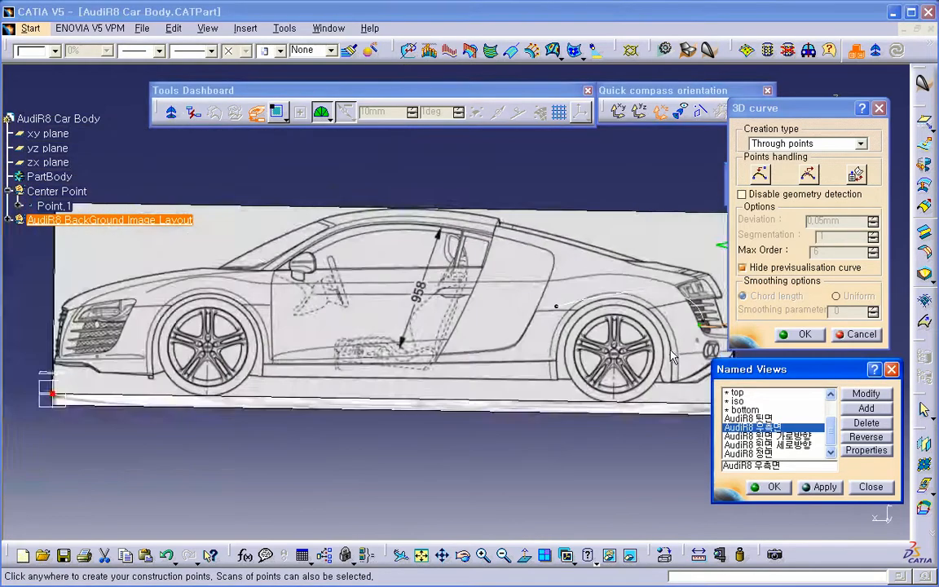
middle_drag(572, 352, 446, 387)
ctrl+middle_drag(447, 387, 181, 368)
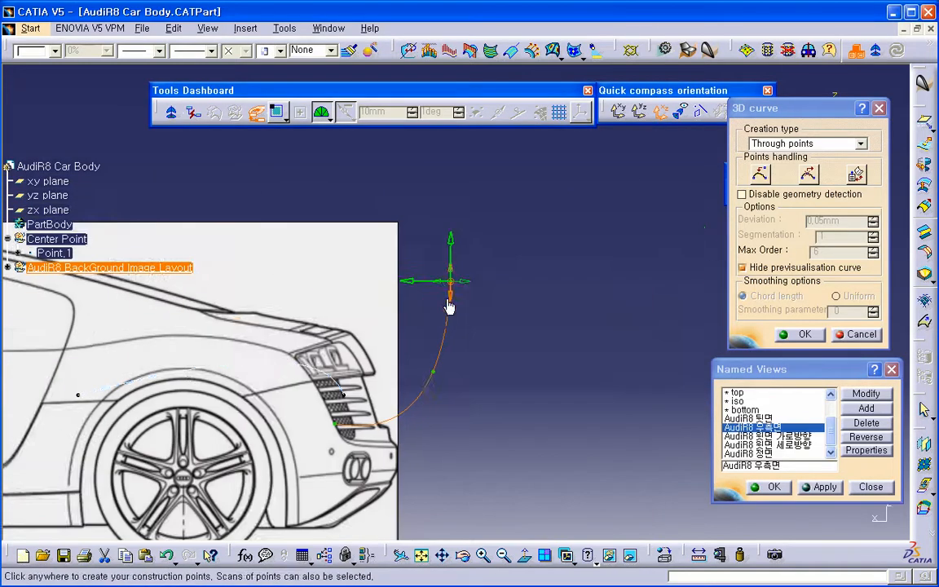
right_click(454, 290)
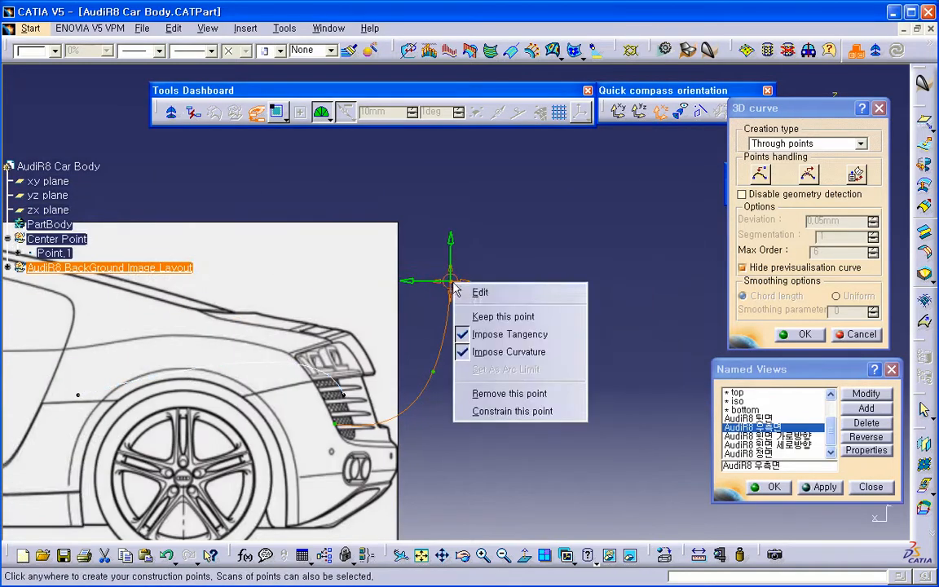
click(465, 352)
right_click(454, 289)
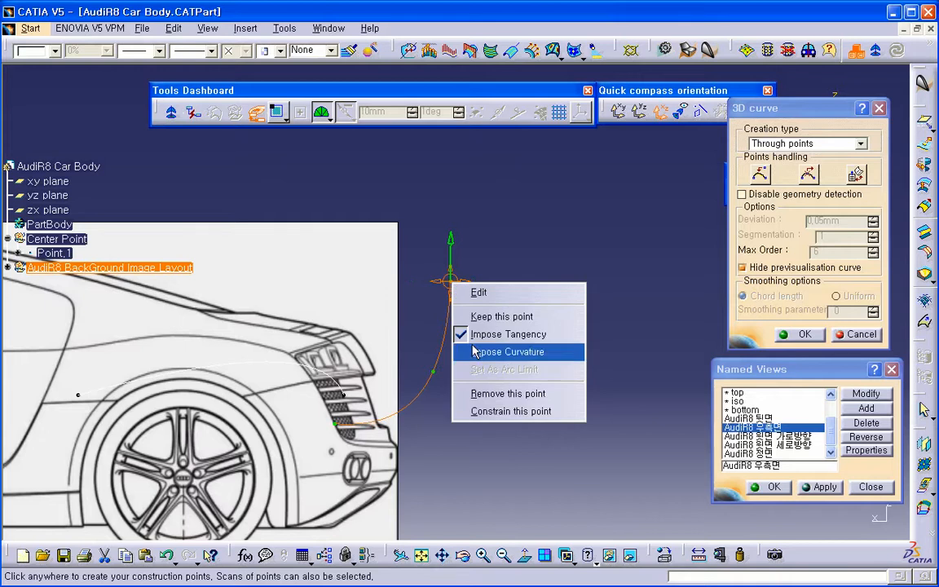
click(478, 332)
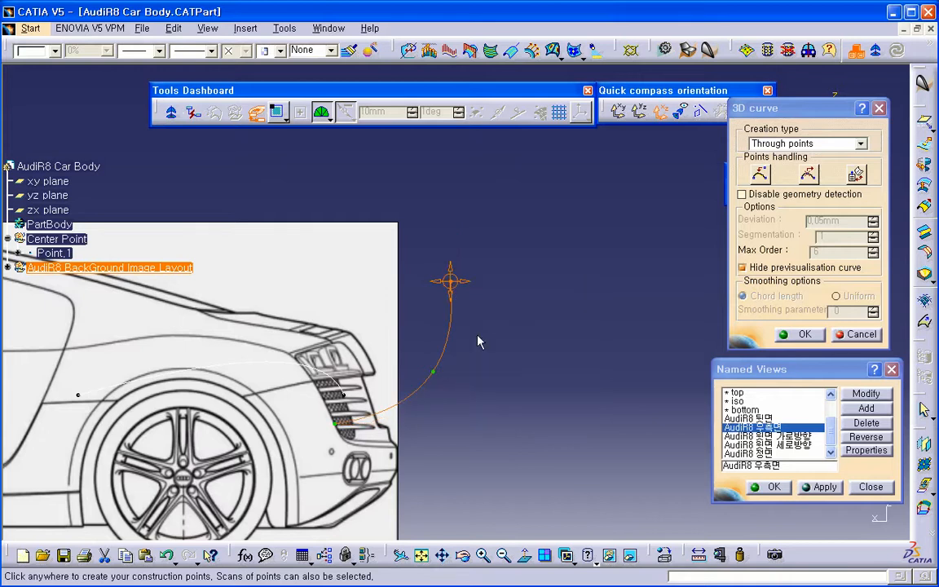
right_click(455, 286)
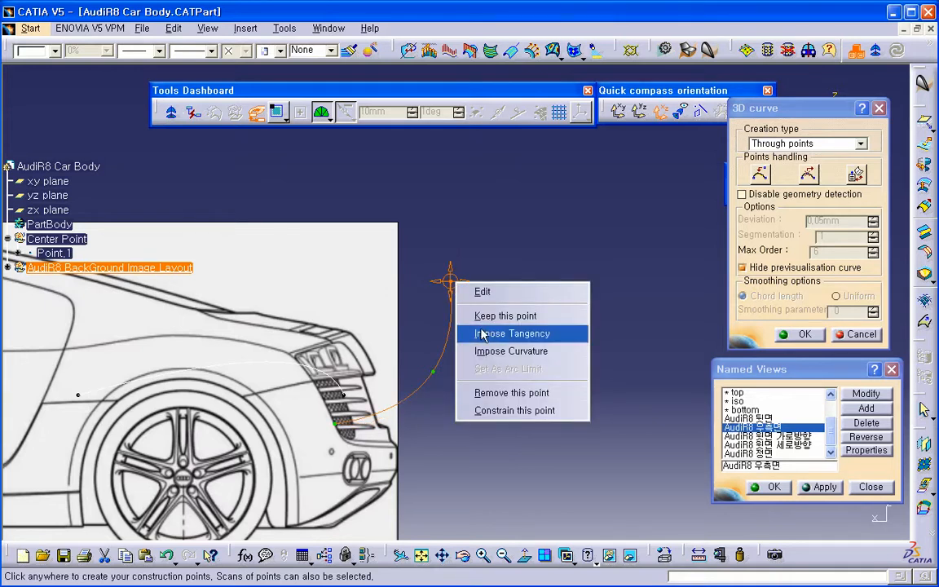
click(493, 394)
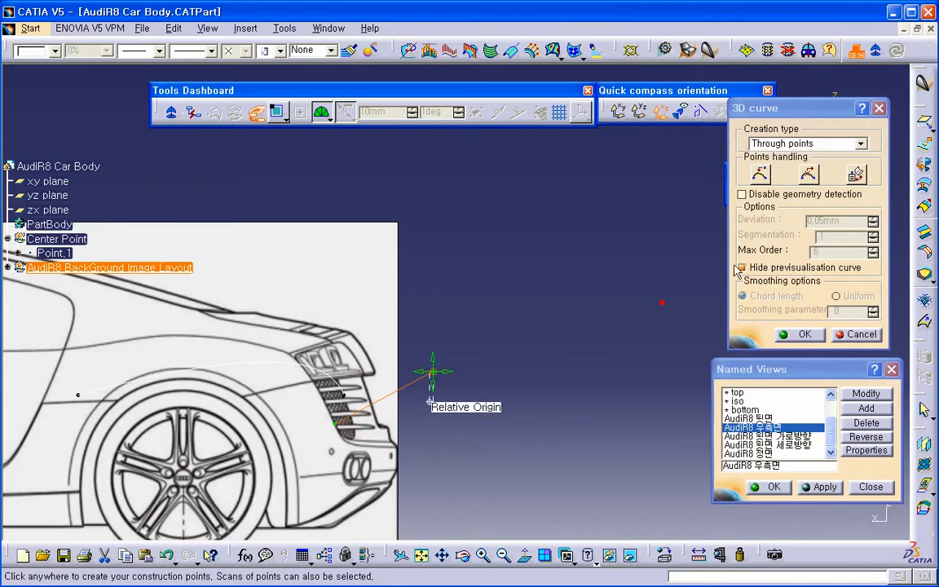
Insert a construction point into the remaining curve segment and reposition the end and middle points into a smooth rising arc
click(758, 176)
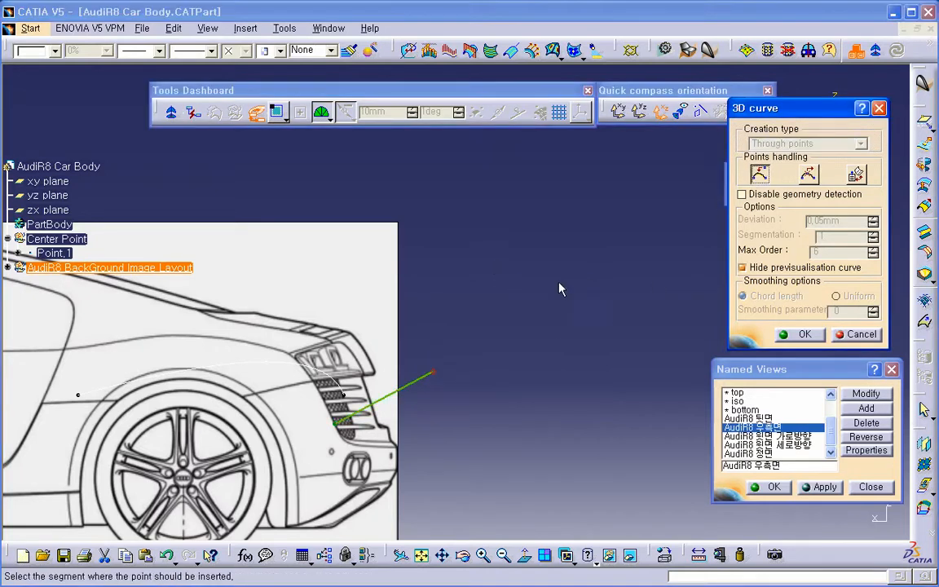
click(415, 381)
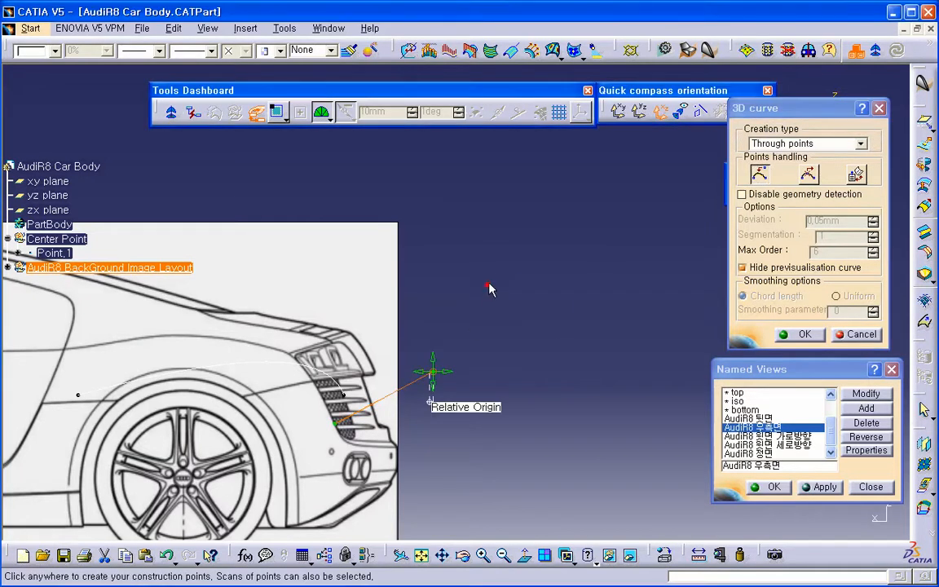
click(488, 286)
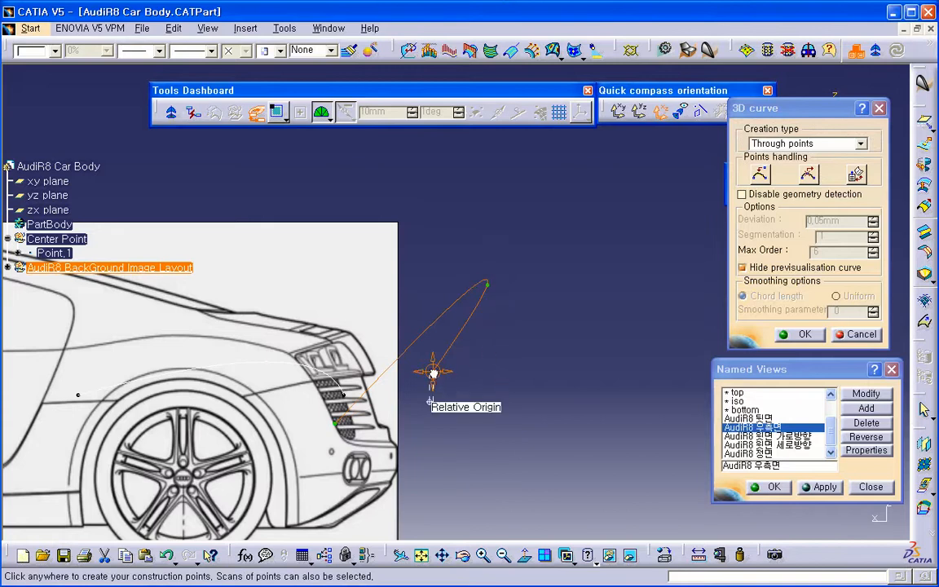
click(534, 242)
drag(489, 290, 449, 381)
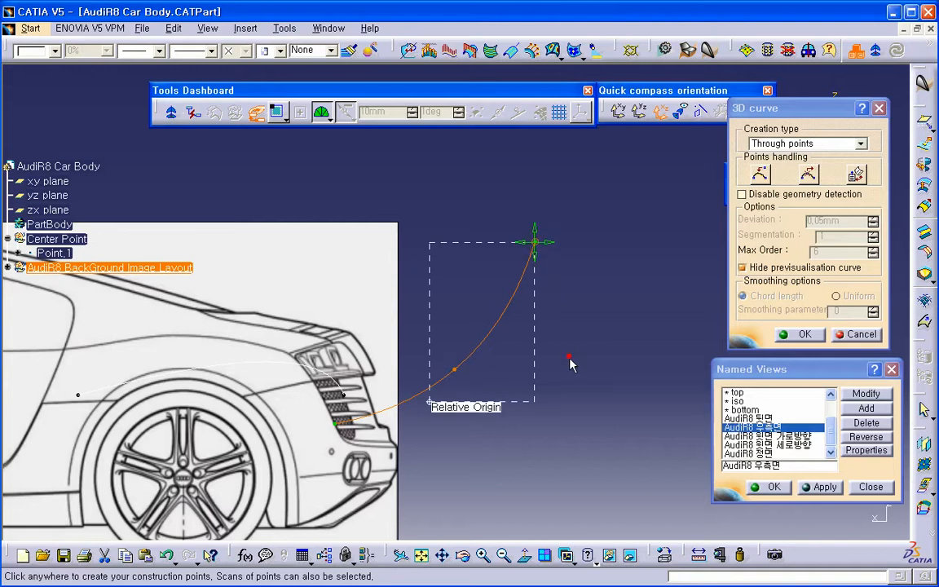
Open the position settings of the curve's upper end point and of its middle point in turn, closing each unchanged
right_click(537, 249)
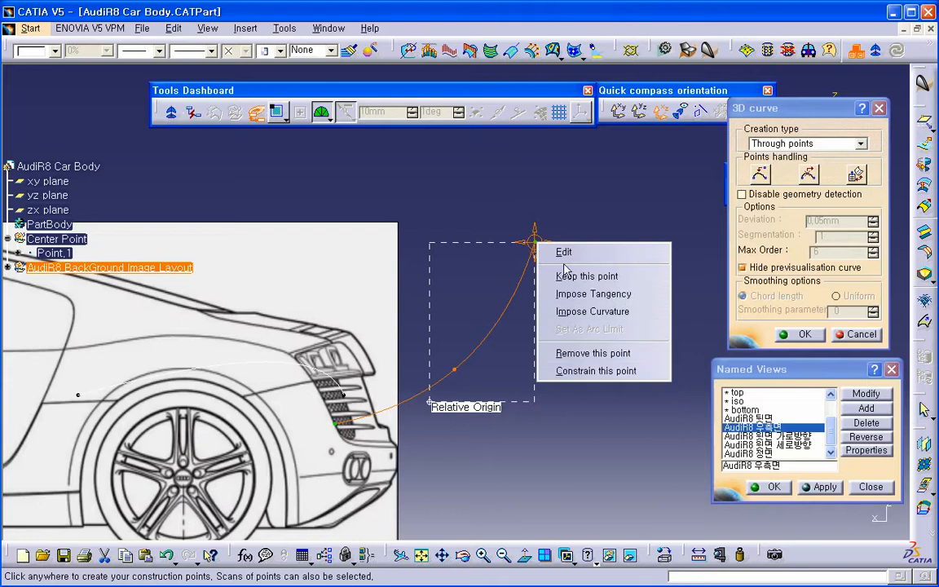
click(563, 255)
click(626, 430)
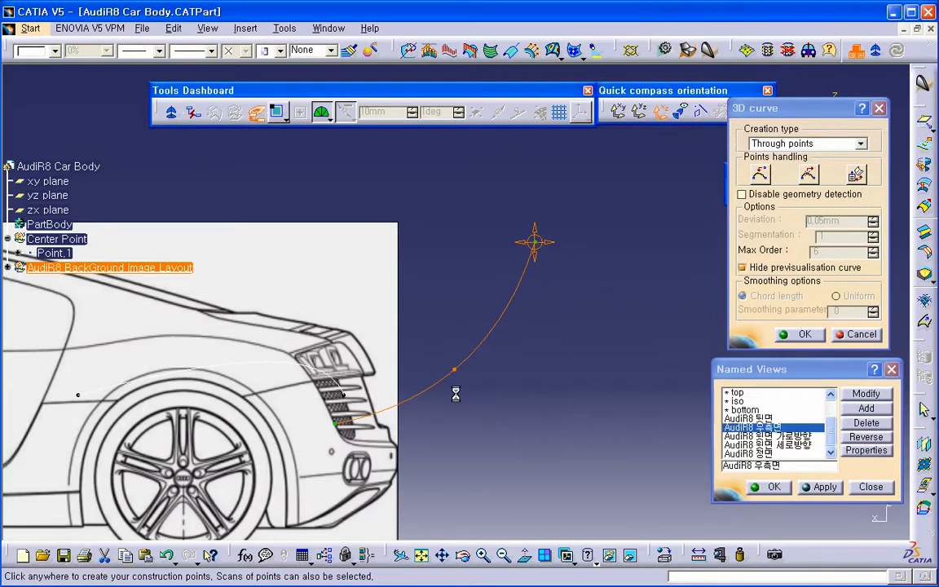
right_click(454, 370)
click(481, 384)
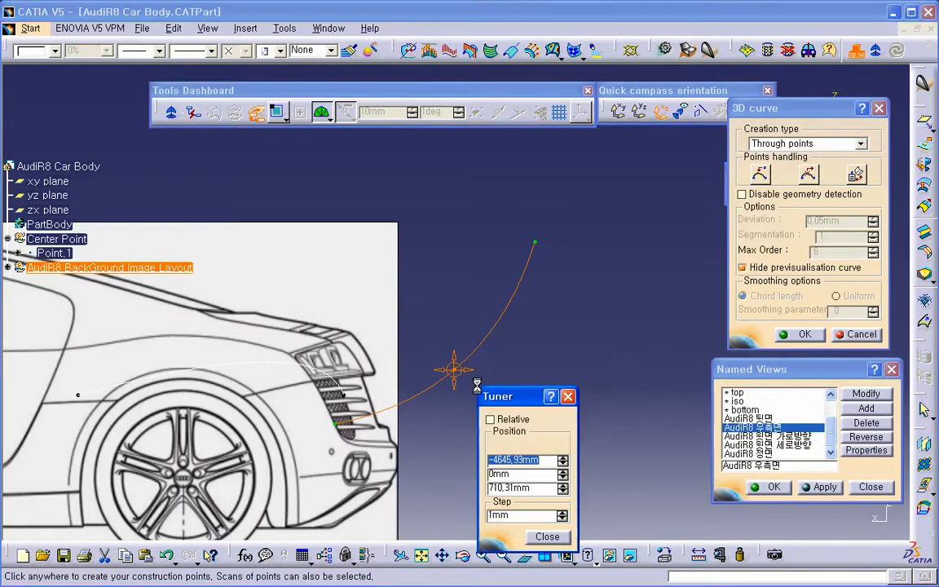
click(624, 430)
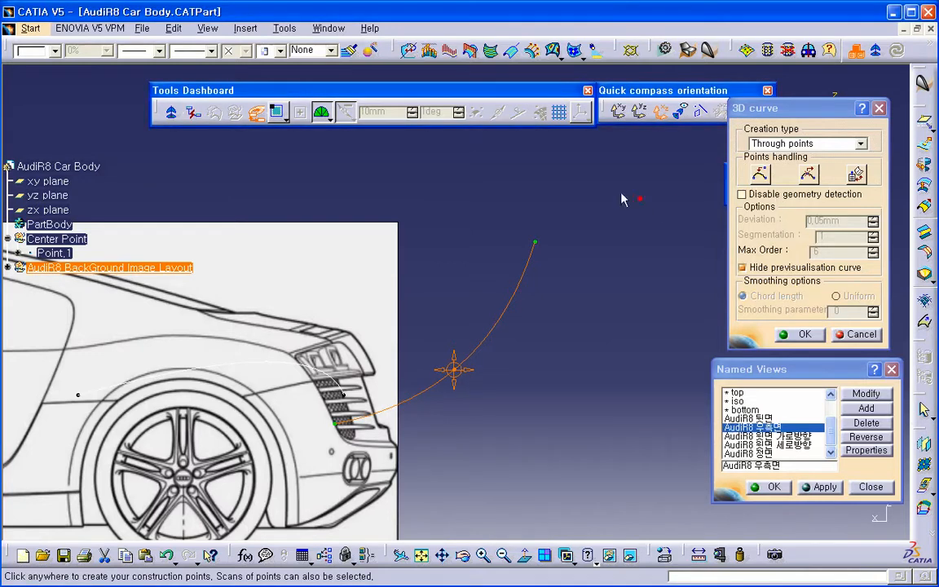
Switch the curve's creation type to Control points and pull its middle point outward, away from the car
right_click(536, 242)
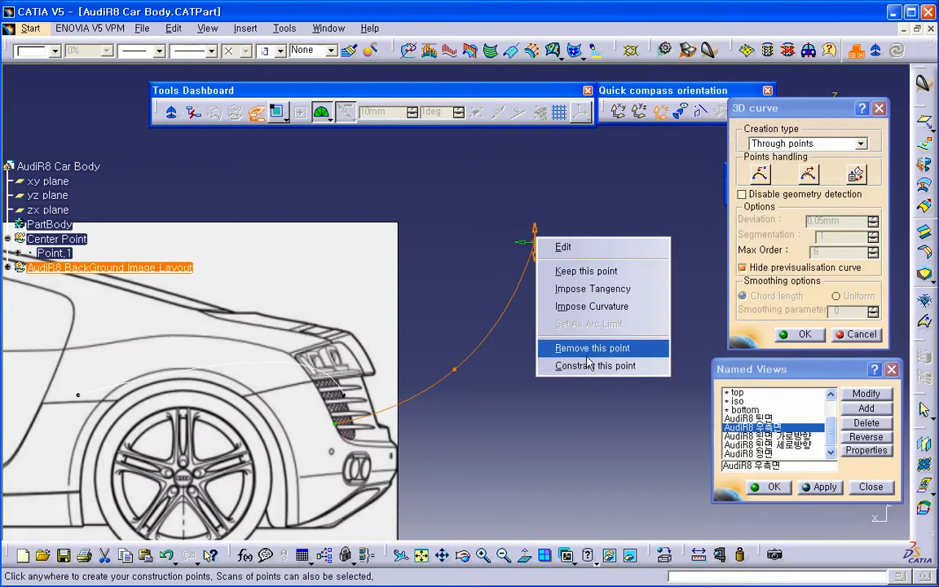
click(725, 103)
click(781, 145)
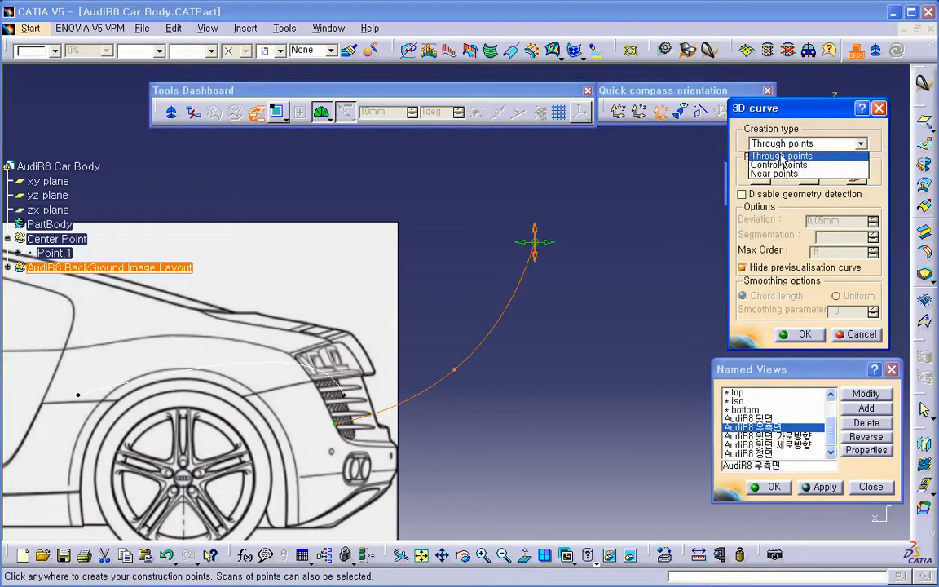
click(779, 166)
middle_drag(667, 279, 686, 232)
drag(473, 323, 519, 315)
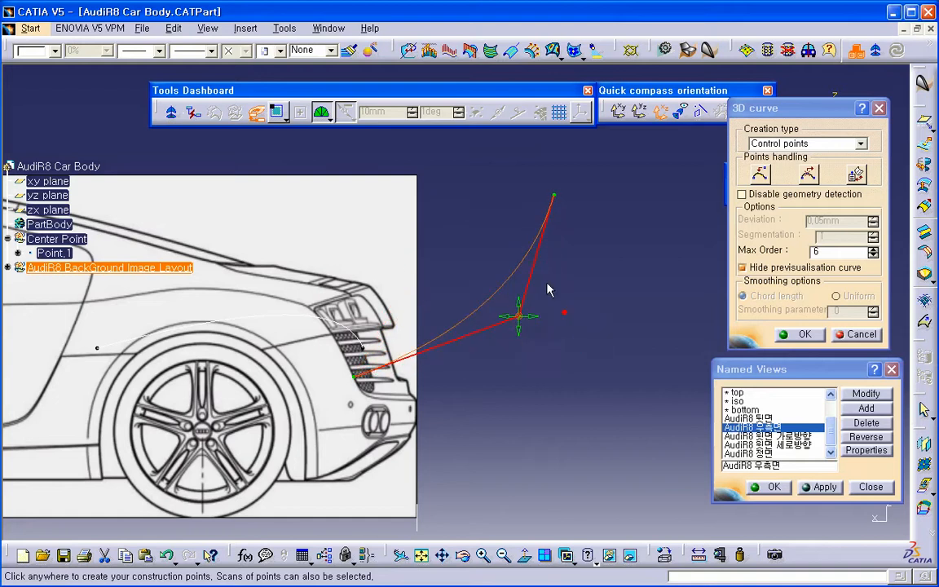
Return the curve to the Through points creation type and cancel the curve
click(781, 144)
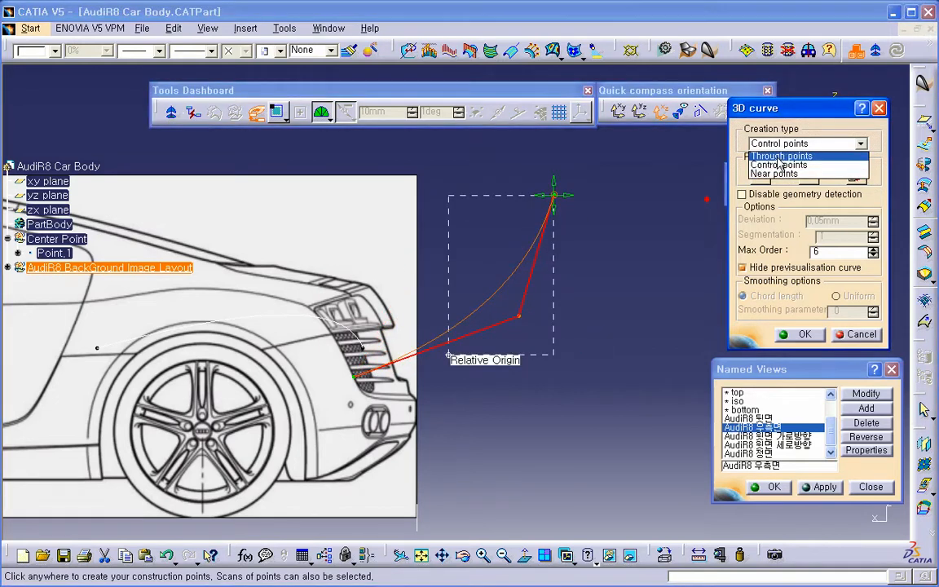
click(779, 157)
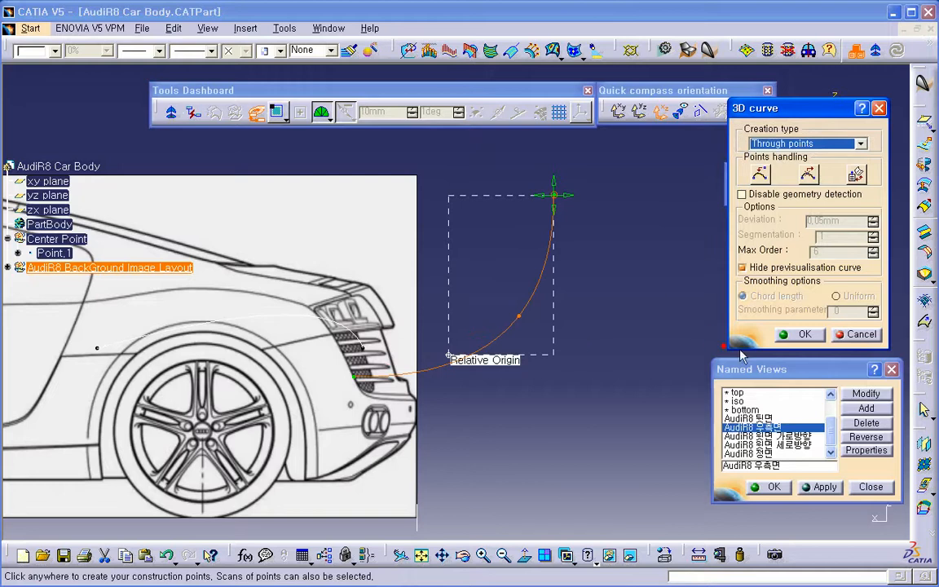
click(849, 336)
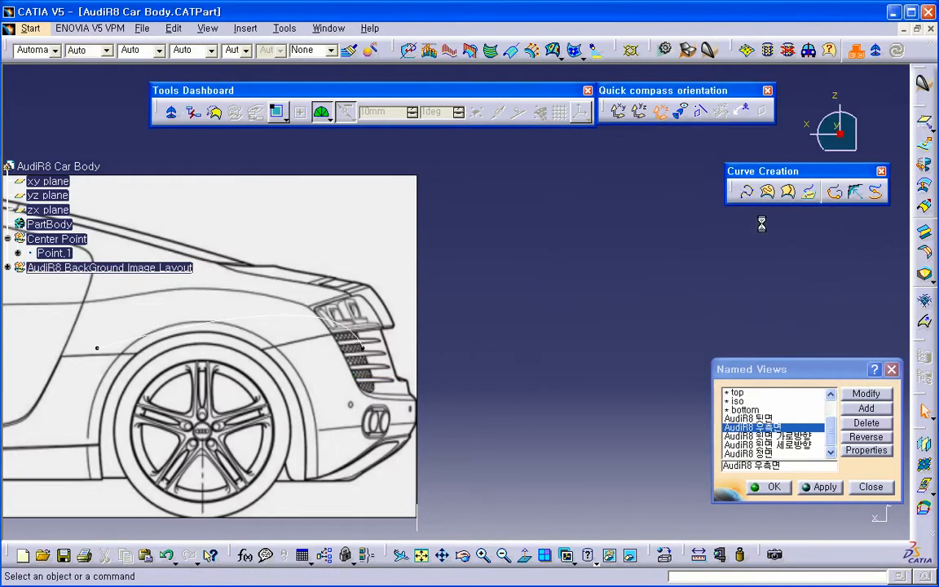
Start a 3D curve through four points forming a rising S shape in the empty space behind the car
click(746, 192)
click(457, 356)
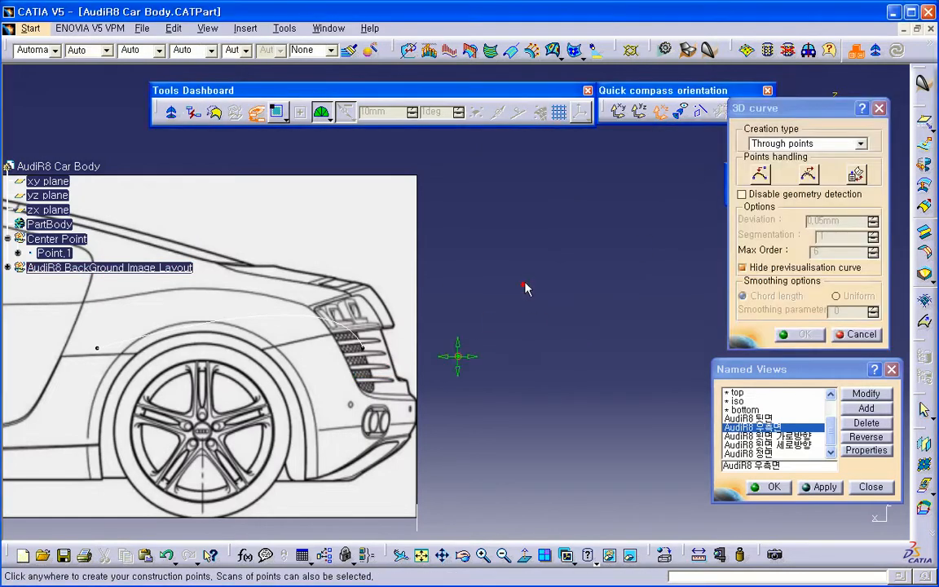
click(523, 284)
click(619, 302)
click(652, 237)
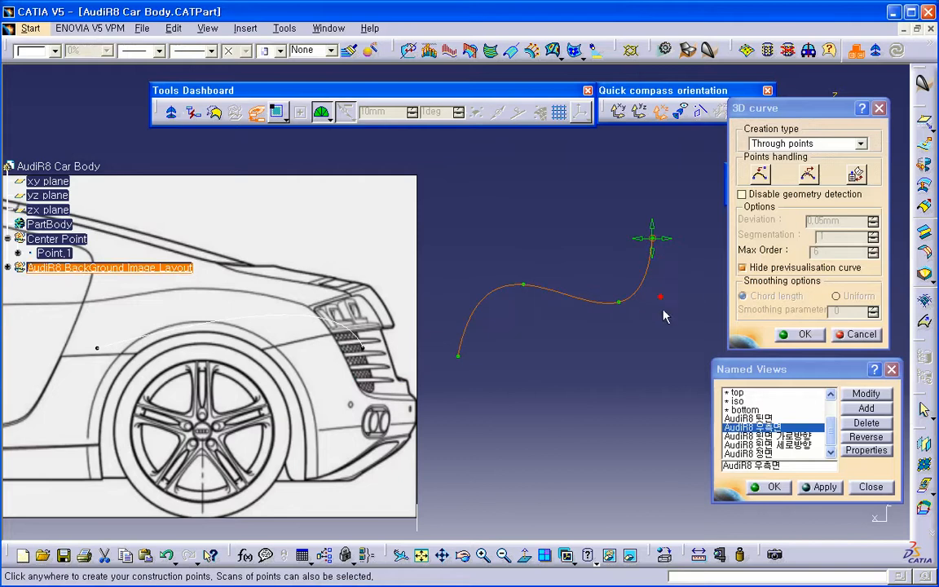
Show the previsualisation curve, add a fifth point above the curve, and toggle the preview before leaving it hidden
click(742, 268)
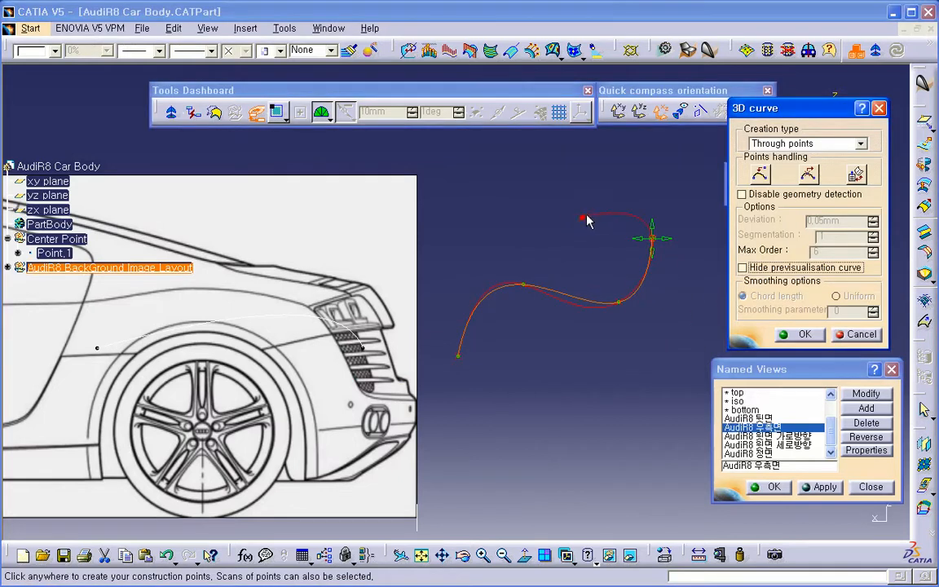
click(585, 215)
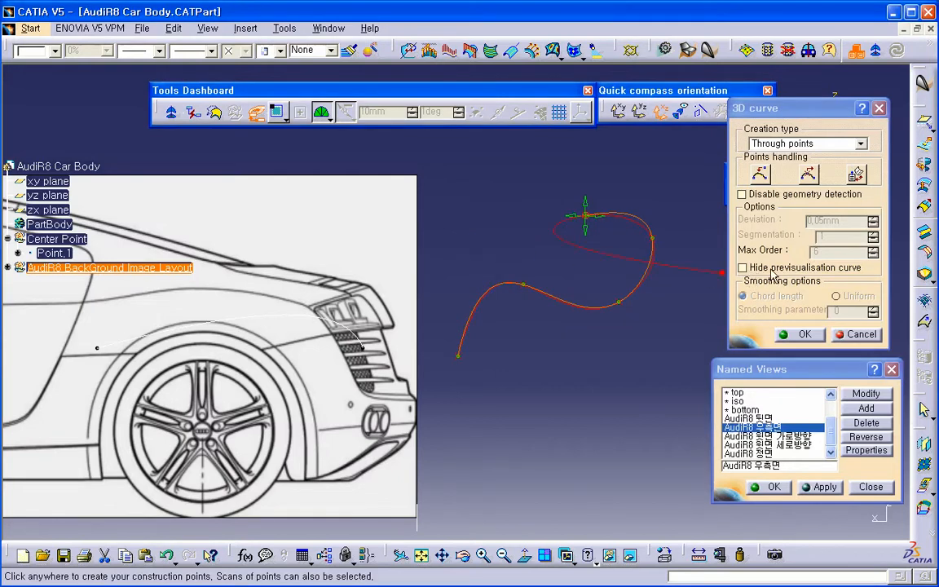
click(850, 269)
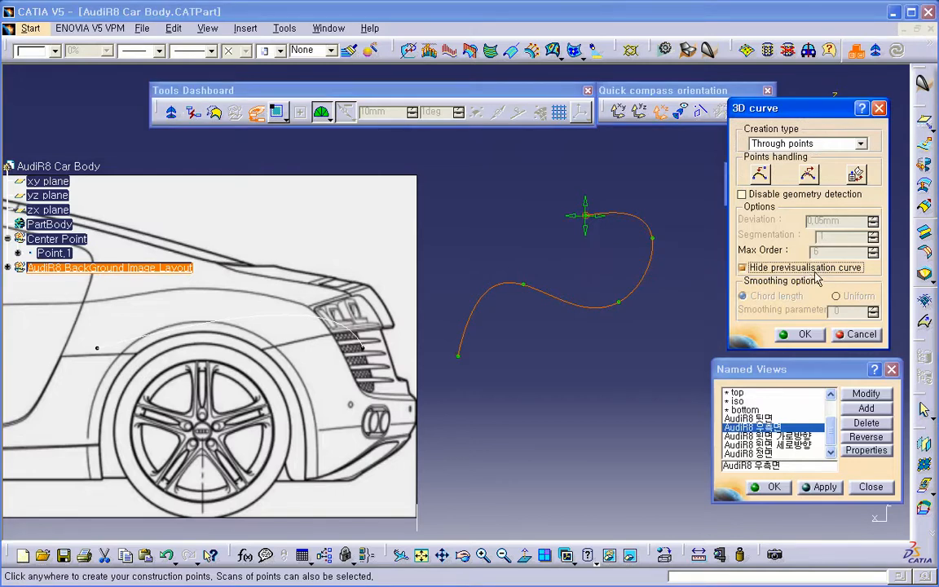
click(807, 265)
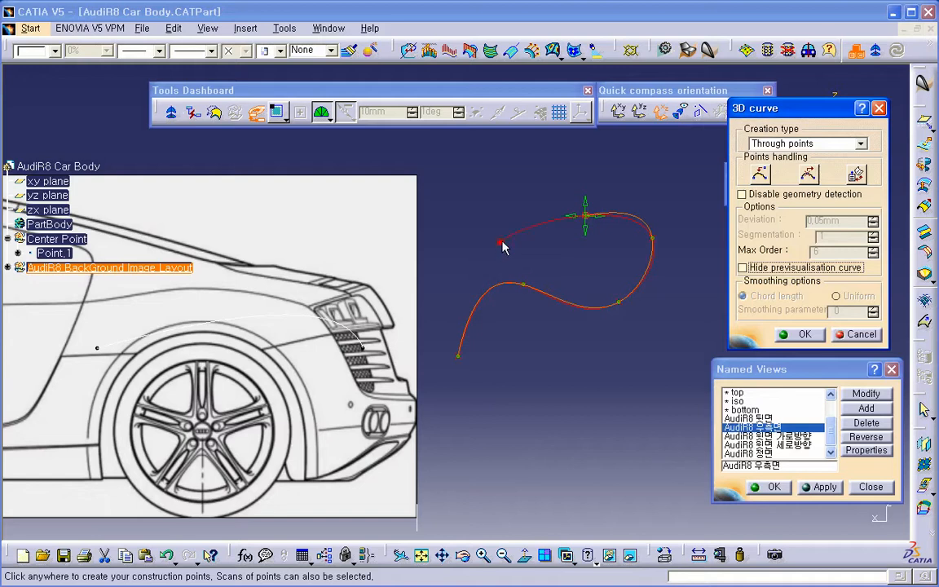
click(764, 270)
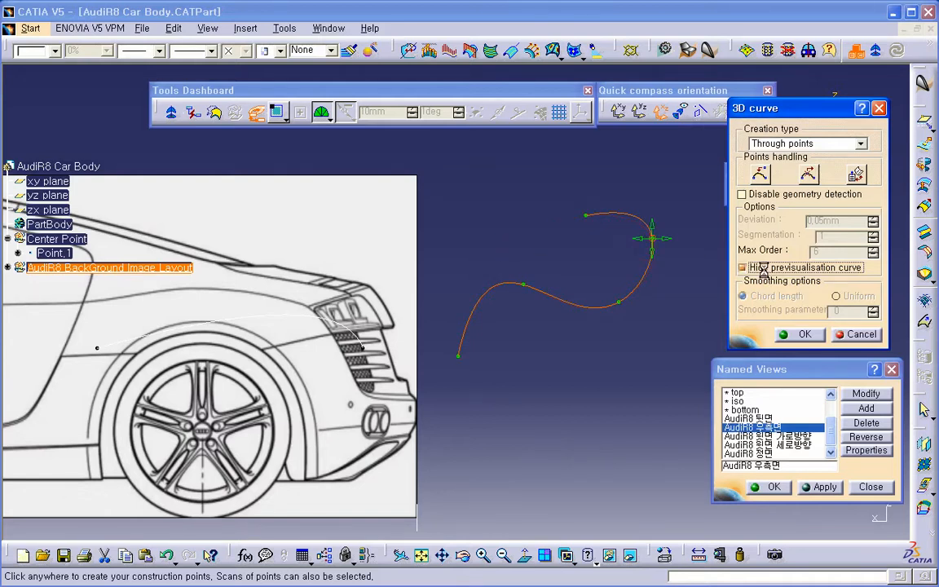
middle_drag(593, 263, 561, 274)
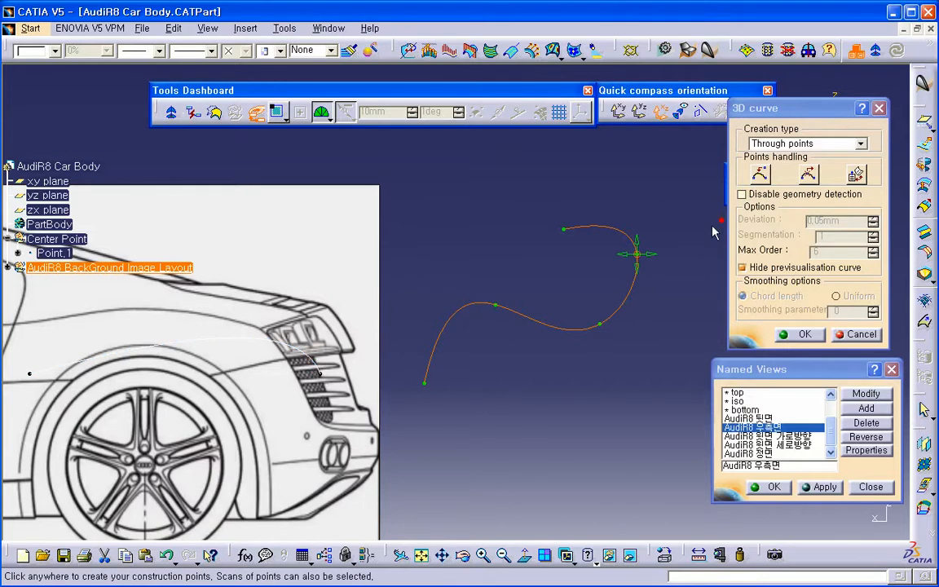
Disable geometry detection, add a curve point on the tail light, and move it up above the rear deck
click(742, 193)
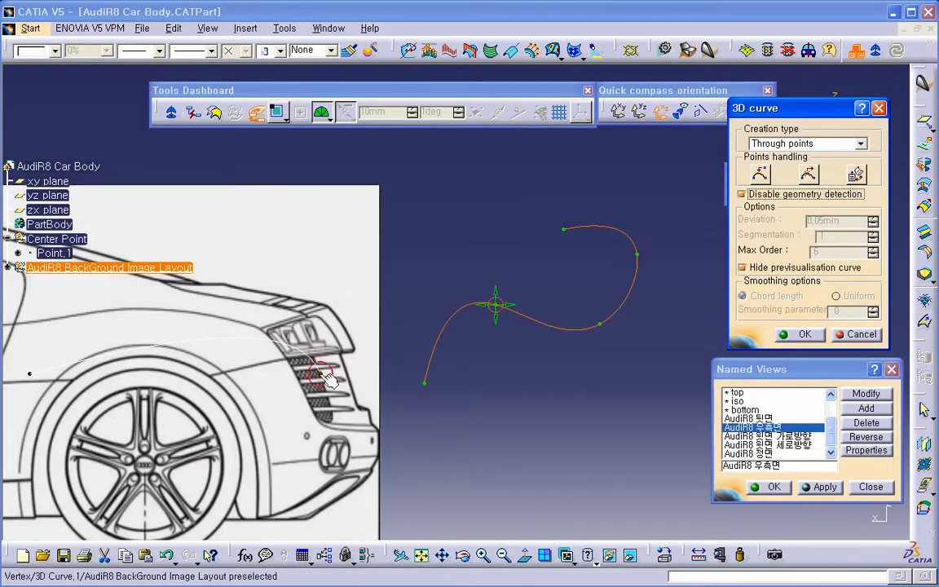
click(299, 351)
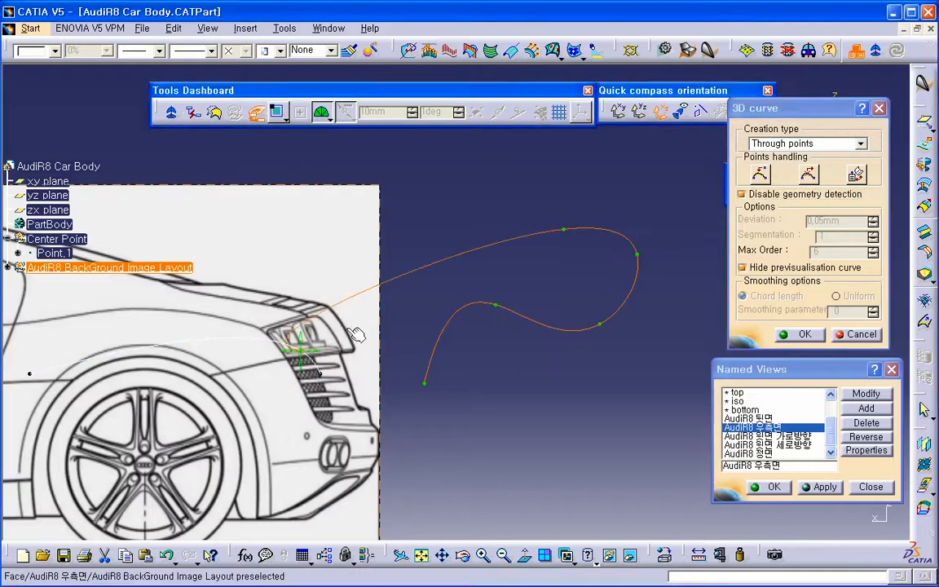
drag(300, 351, 296, 246)
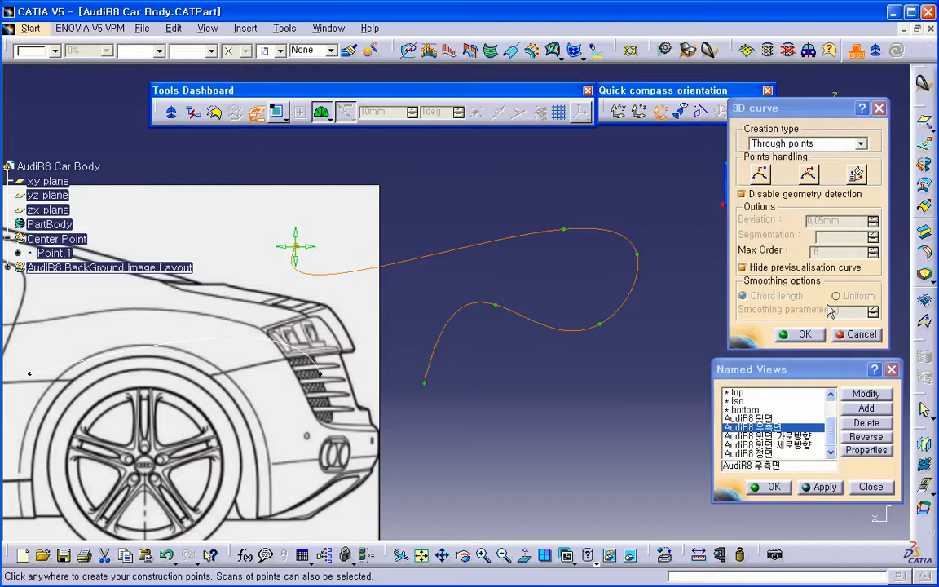
Try the Near points creation type on the curve, then switch it to Control points
click(770, 143)
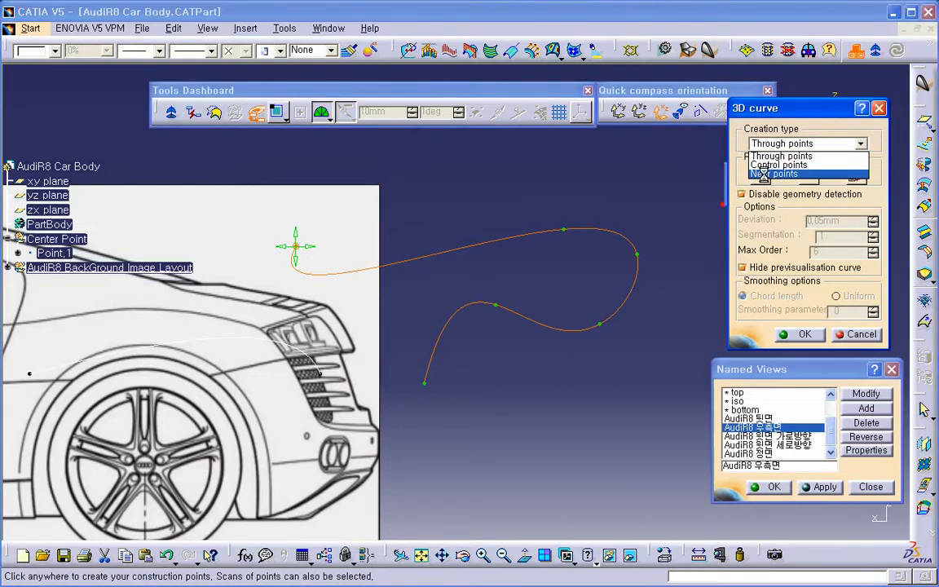
click(773, 173)
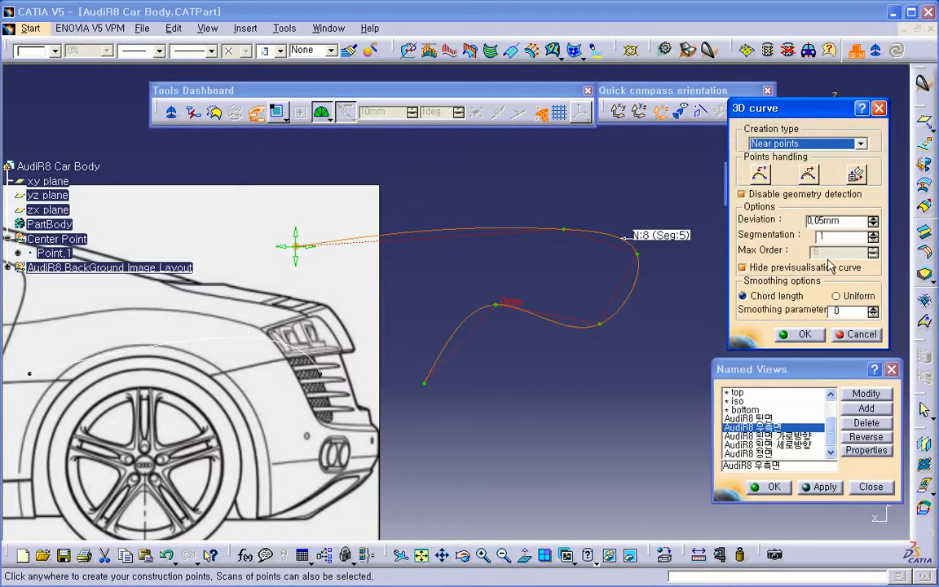
click(770, 143)
click(770, 166)
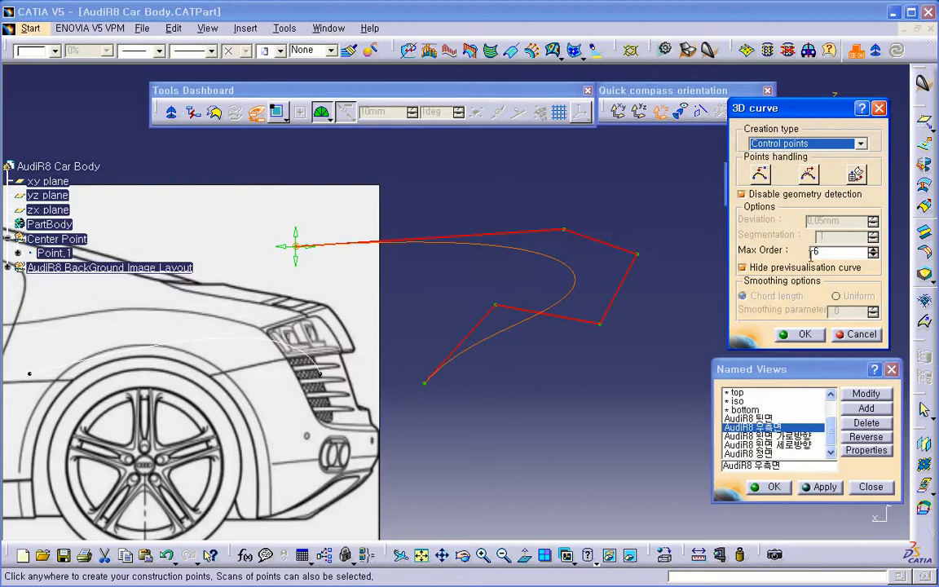
Raise the curve's maximum order to 11
click(872, 248)
click(872, 249)
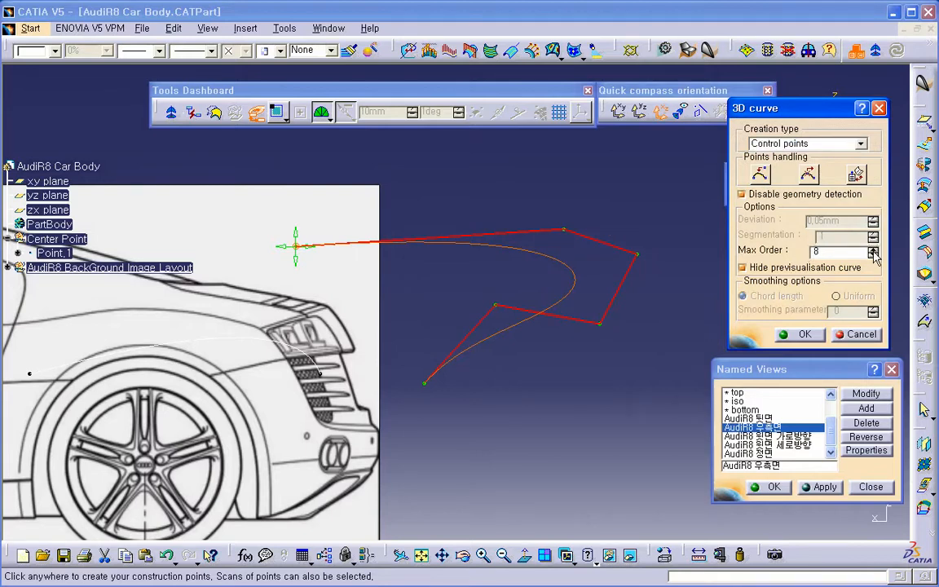
click(872, 249)
click(871, 249)
click(872, 249)
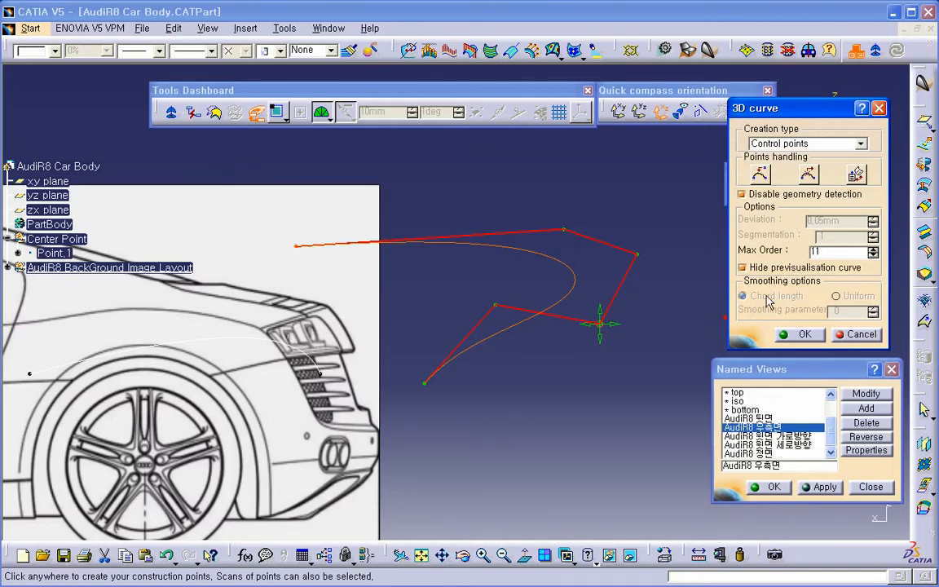
Move control points to reshape the curve into a smooth rounded loop, then cancel the curve
drag(494, 305, 561, 369)
drag(637, 255, 600, 264)
middle_drag(631, 310, 731, 254)
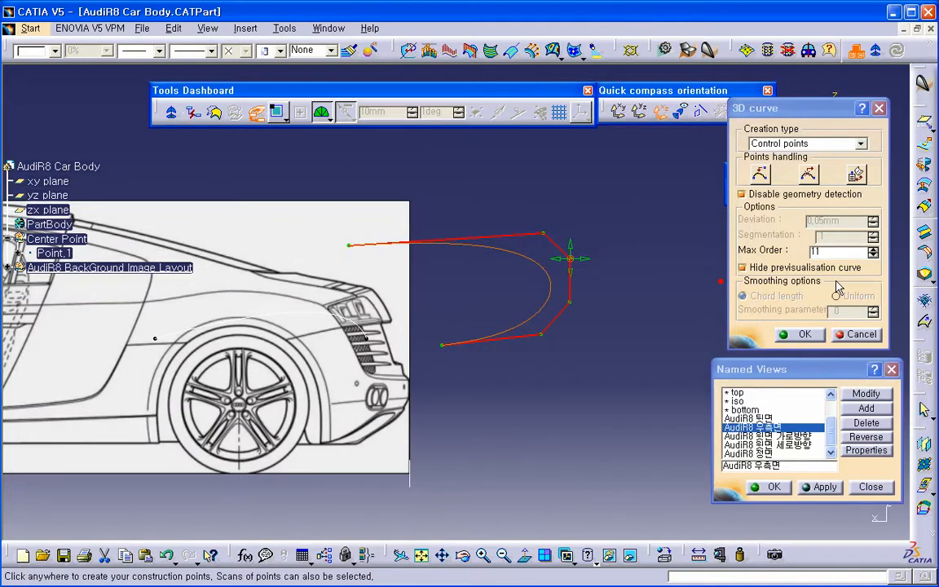
click(855, 334)
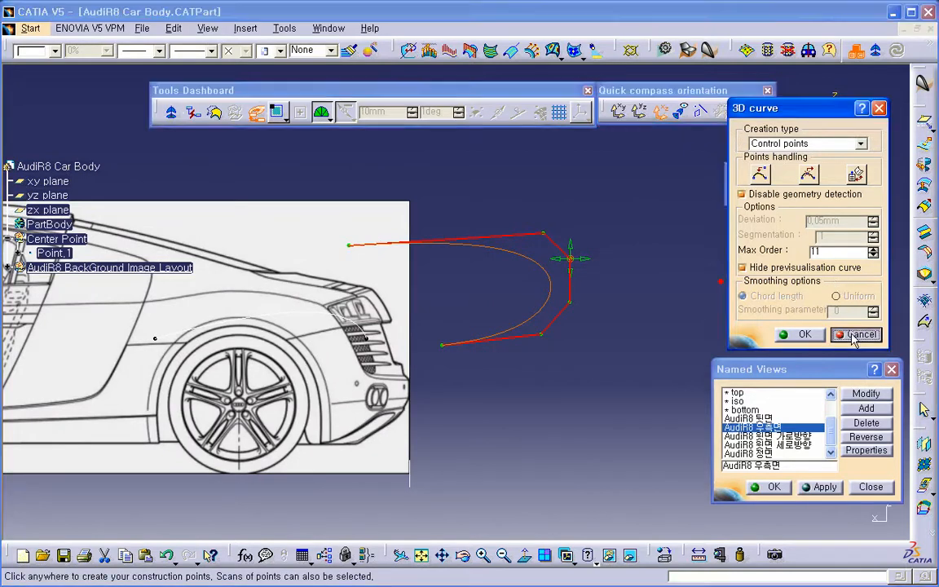
Delete the existing 3D curve drawn over the rear wheel arch
middle_drag(470, 300, 614, 258)
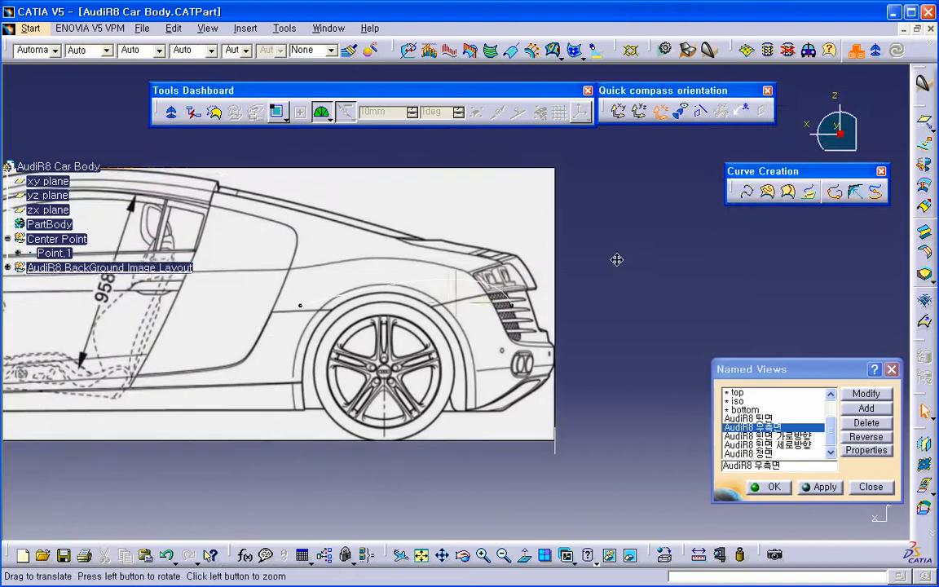
click(499, 285)
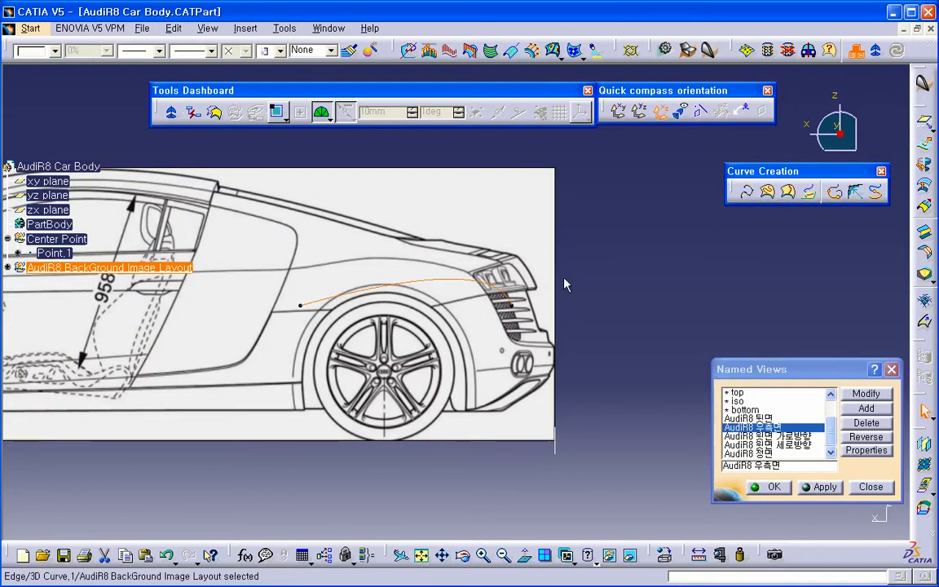
key(Delete)
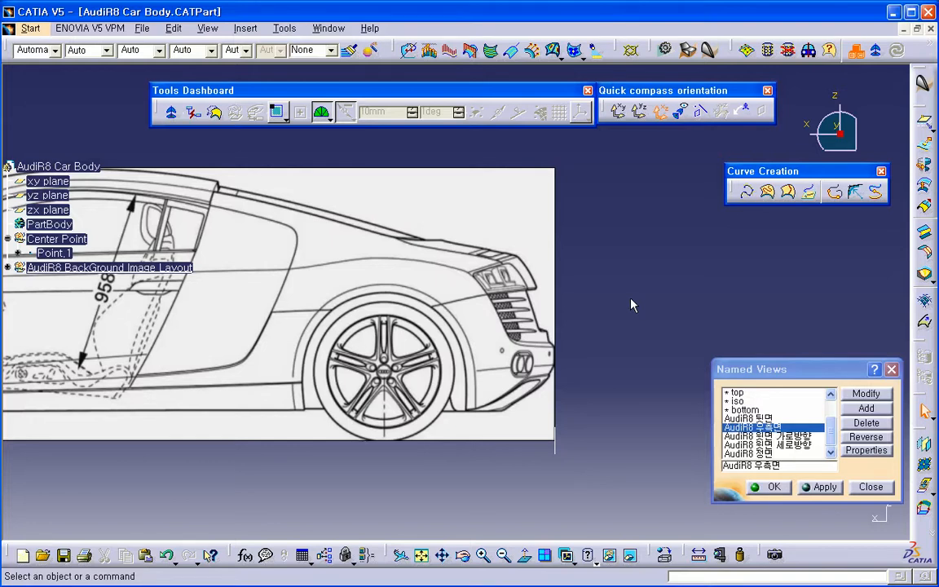
Reapply the saved right side view AudiR8 우측면 and frame the car's rear half
click(543, 320)
middle_drag(597, 329, 541, 240)
middle_drag(554, 254, 543, 305)
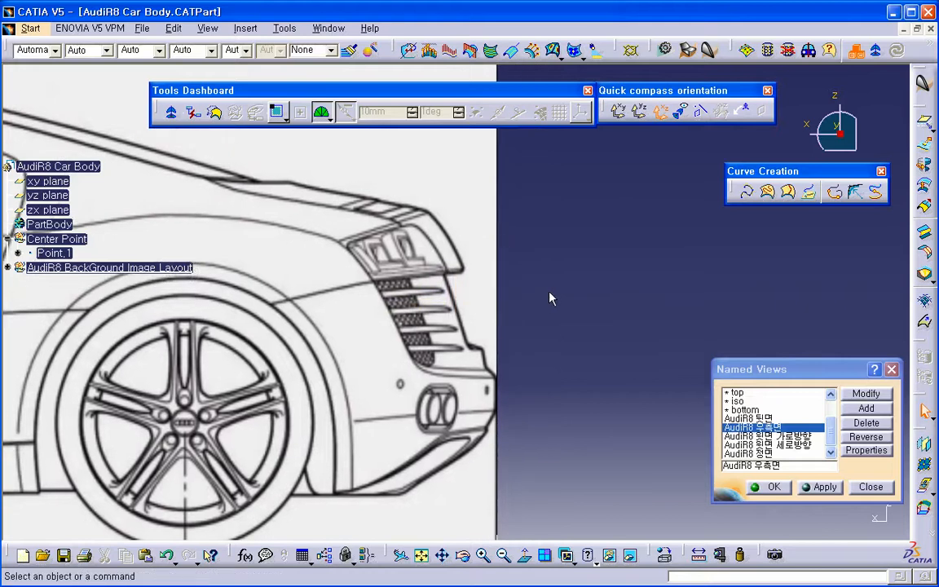
click(820, 487)
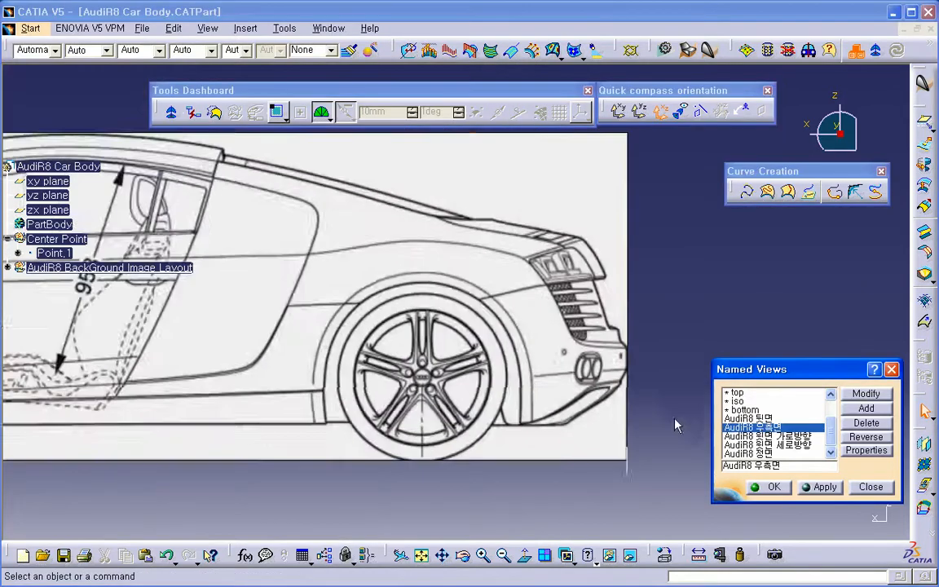
middle_drag(612, 399, 394, 347)
middle_drag(313, 371, 410, 371)
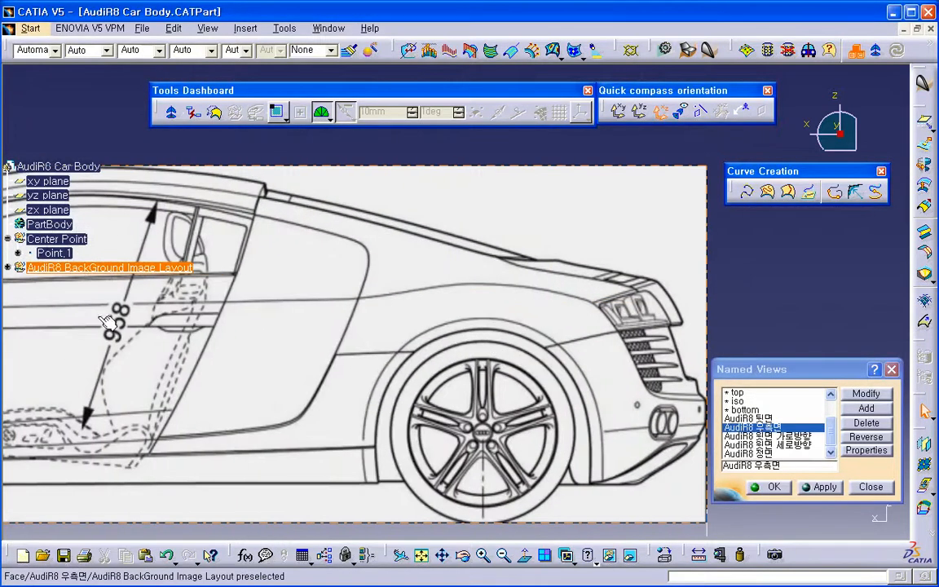
Insert a geometrical set named Back Surface under AudiR8 Car Body
click(246, 27)
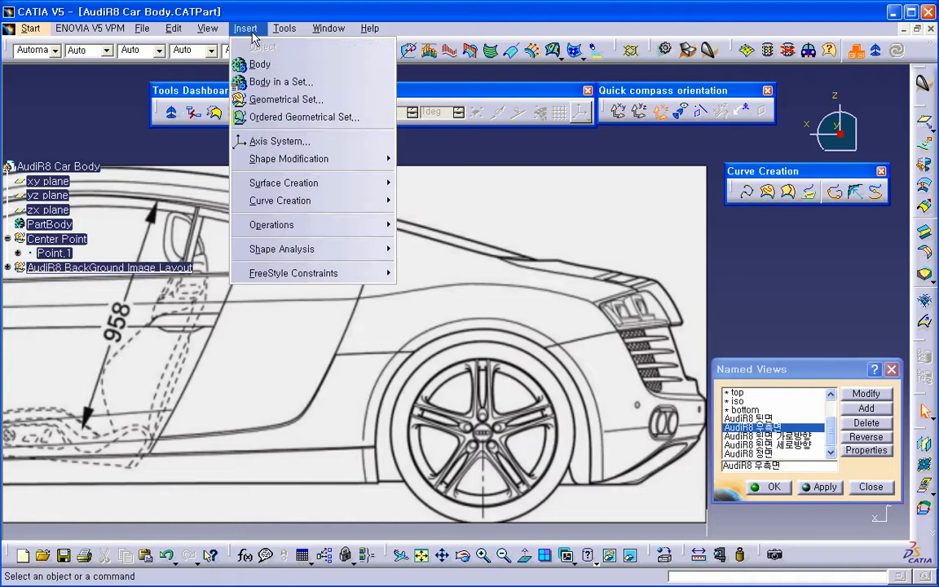
click(263, 97)
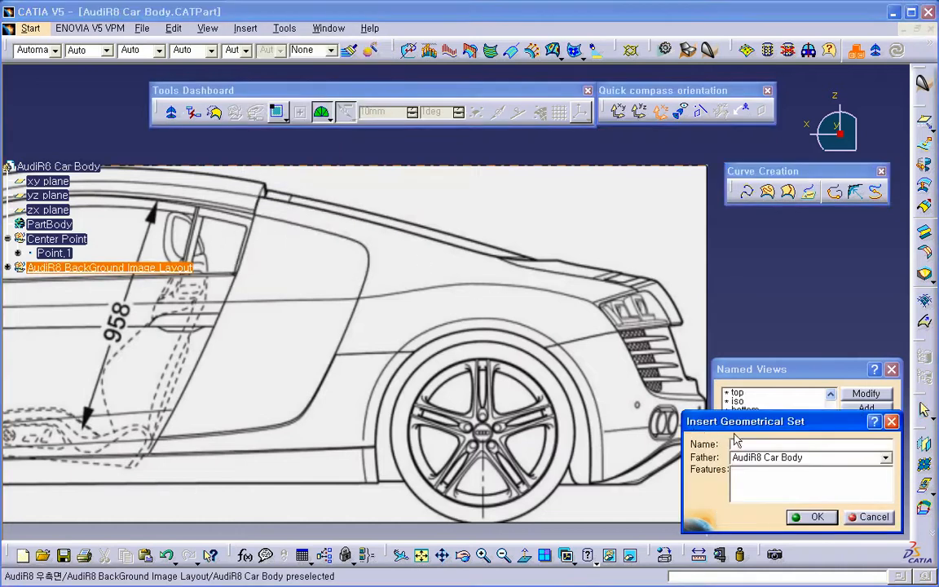
text(Back Surface)
click(807, 516)
Save the AudiR8 Car Body part
middle_drag(274, 388, 343, 463)
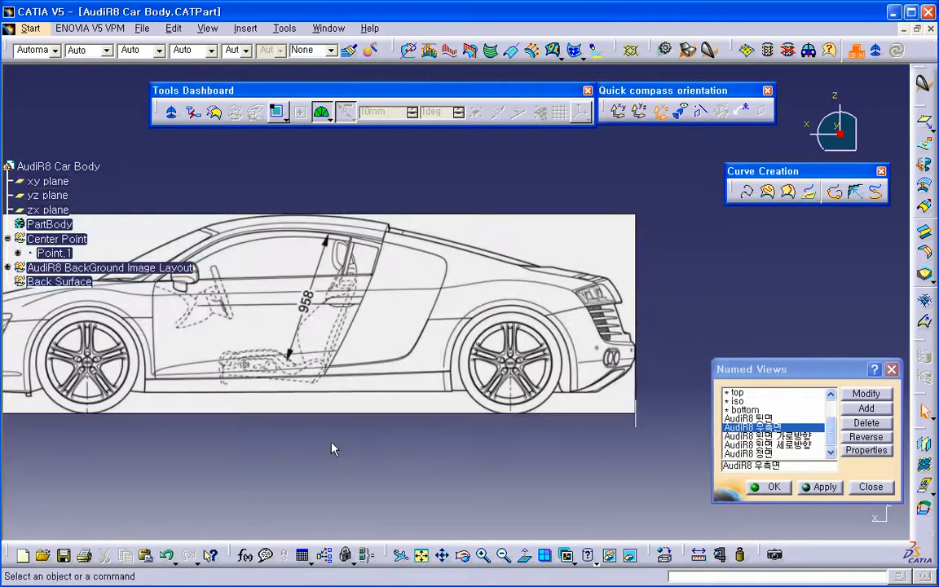
scroll(144, 276, down, 2)
middle_drag(430, 355, 358, 295)
middle_drag(499, 419, 481, 314)
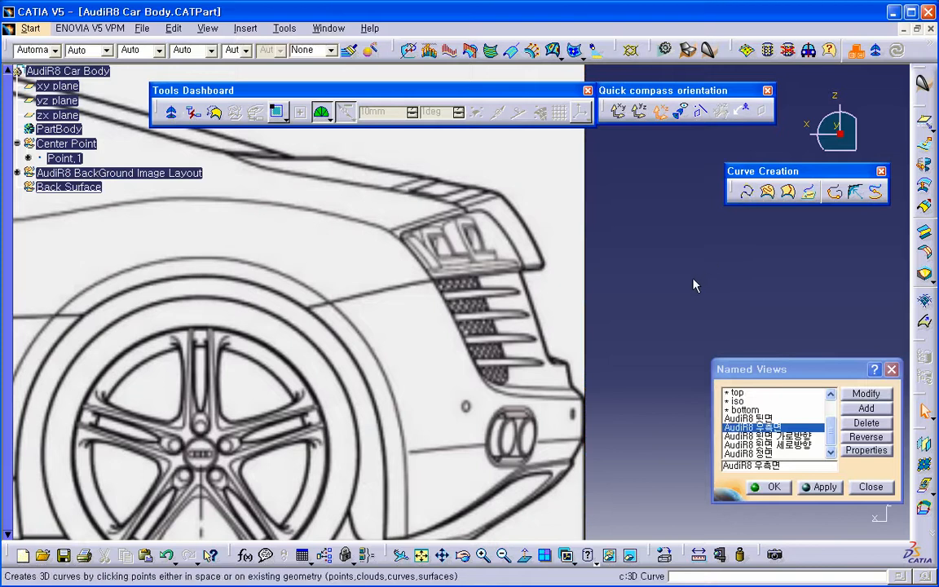
key(ctrl+s)
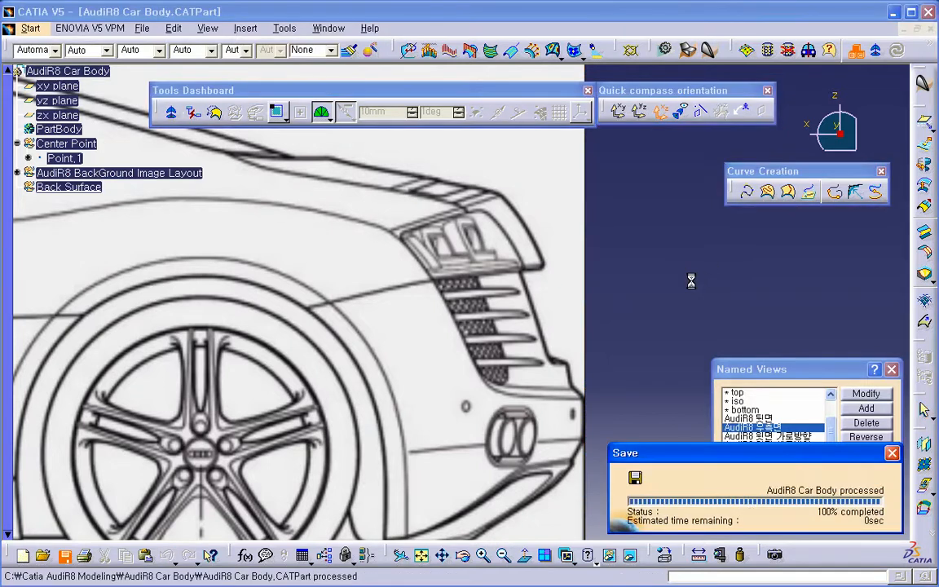
Draw a two-point 3D curve of type Through points from the rear spoiler's tip down to the rear bumper's outermost edge
click(745, 191)
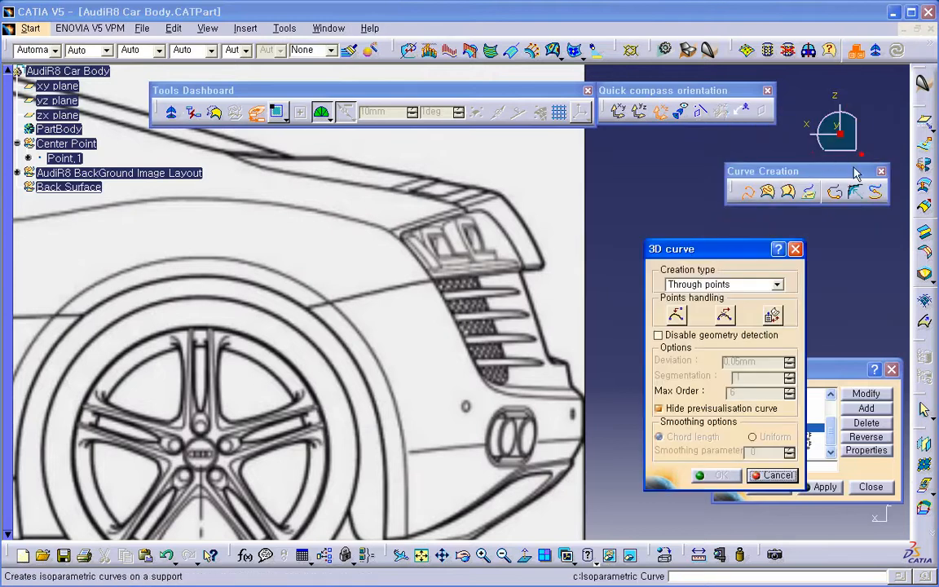
click(794, 249)
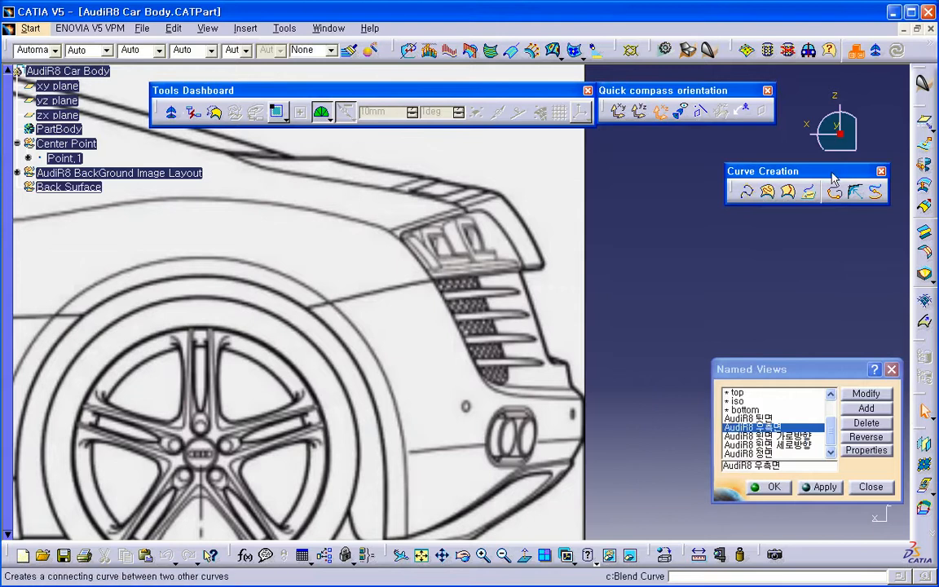
click(746, 192)
drag(719, 243, 748, 220)
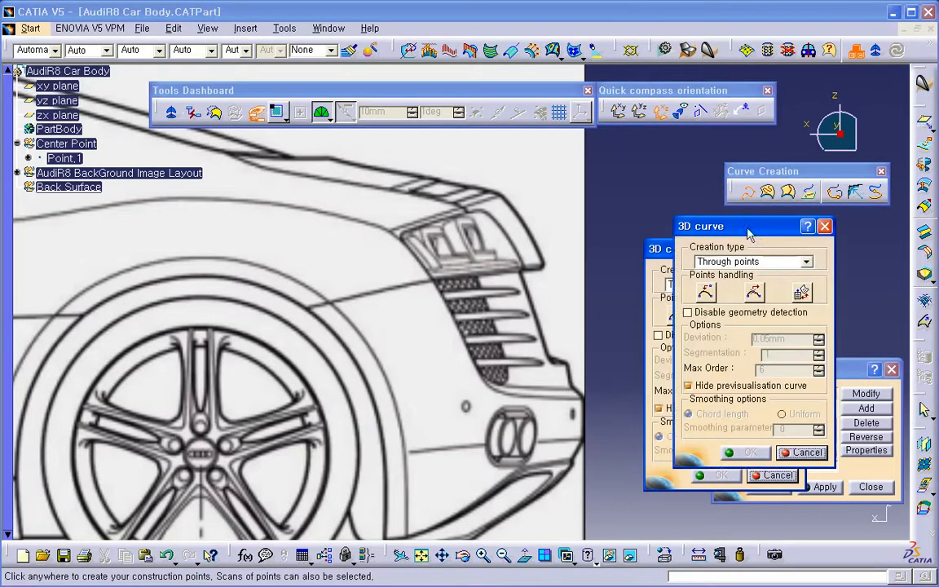
click(749, 260)
click(729, 271)
middle_drag(616, 292, 575, 279)
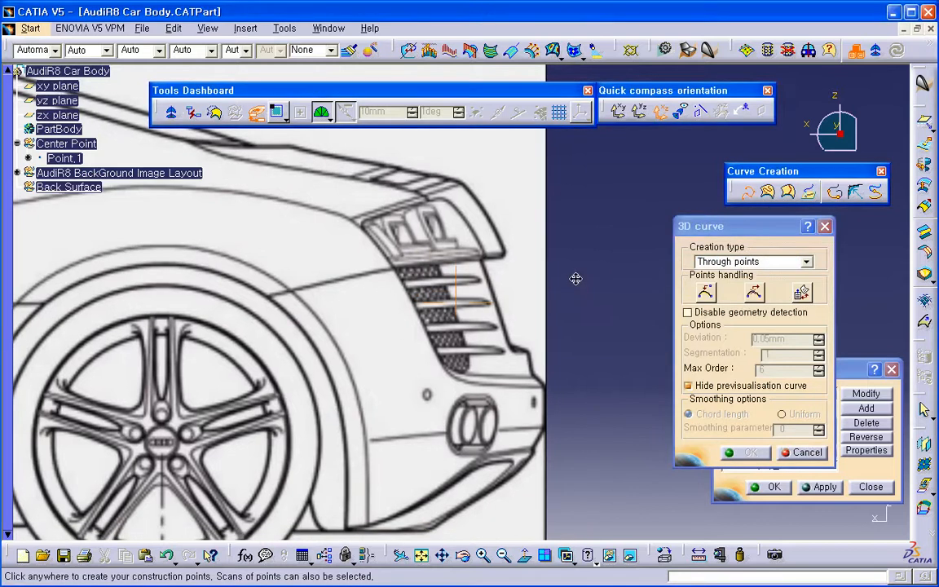
click(461, 183)
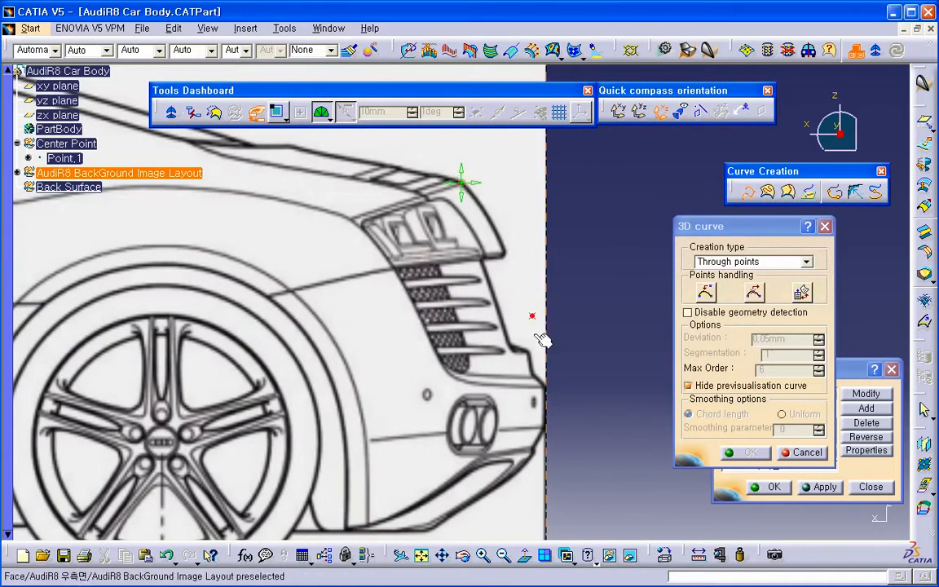
click(544, 388)
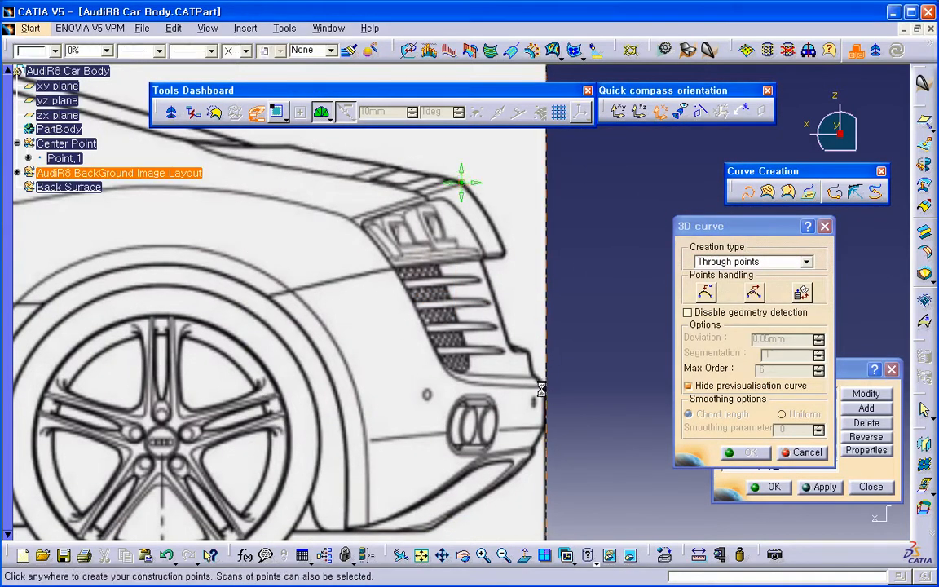
ctrl+middle_drag(565, 404, 596, 403)
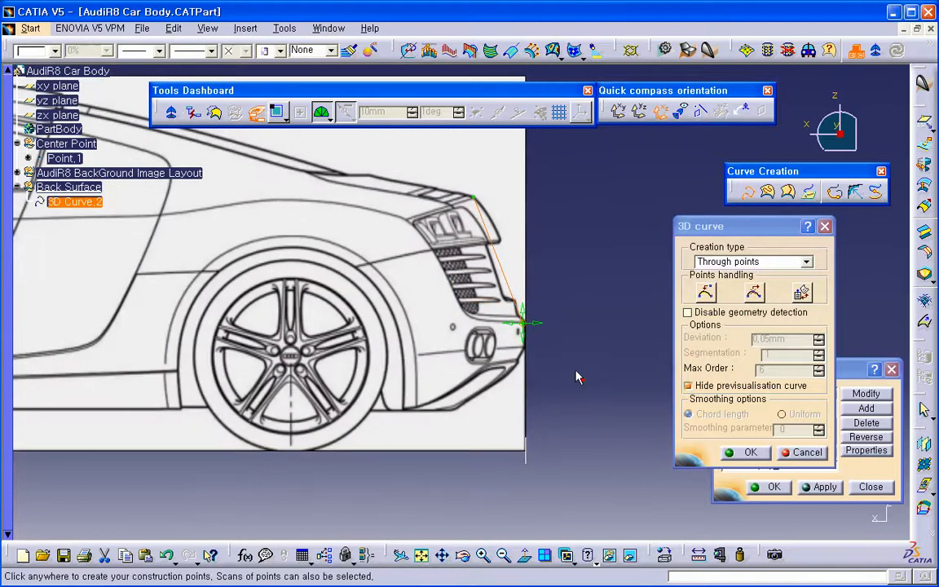
Open the coordinates of the curve's upper end point for editing, keeping the Tuner clear of the car's rear
right_click(475, 198)
click(502, 204)
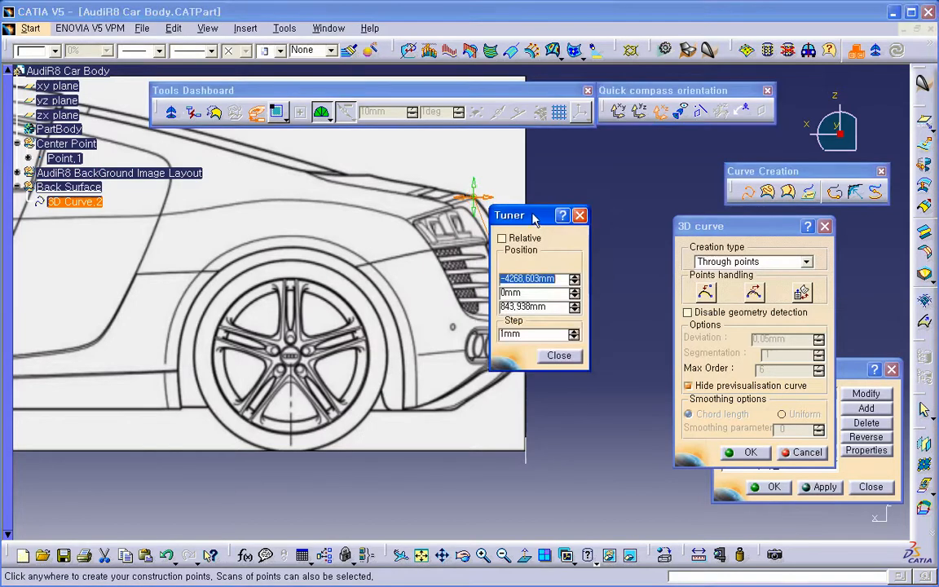
drag(503, 210, 588, 201)
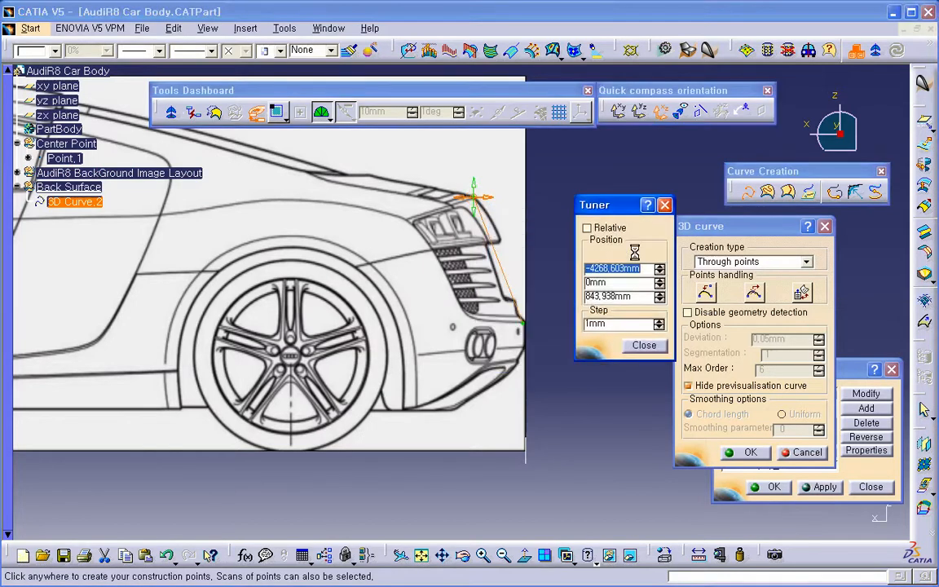
Try to enter the upper point's X position as the expression -4441+171,5
double_click(590, 282)
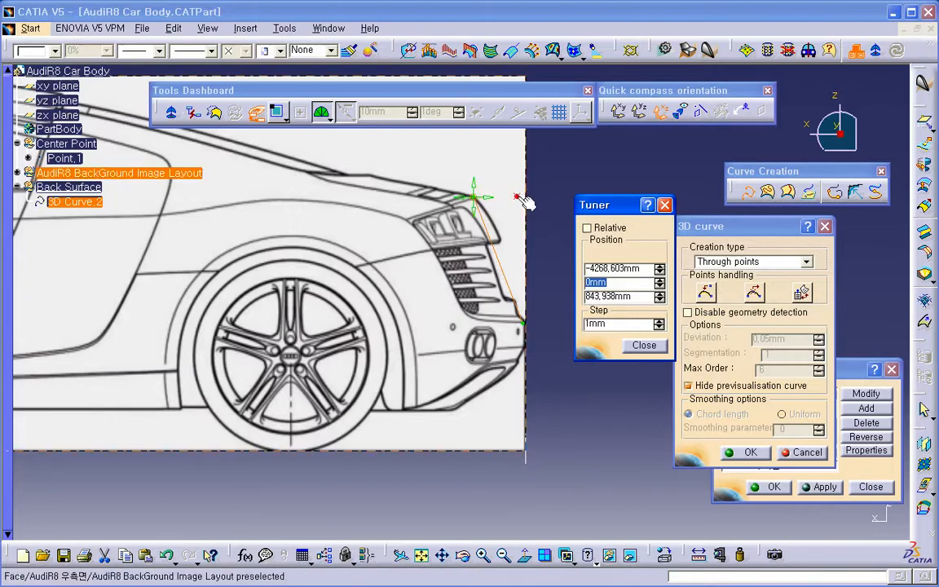
click(642, 271)
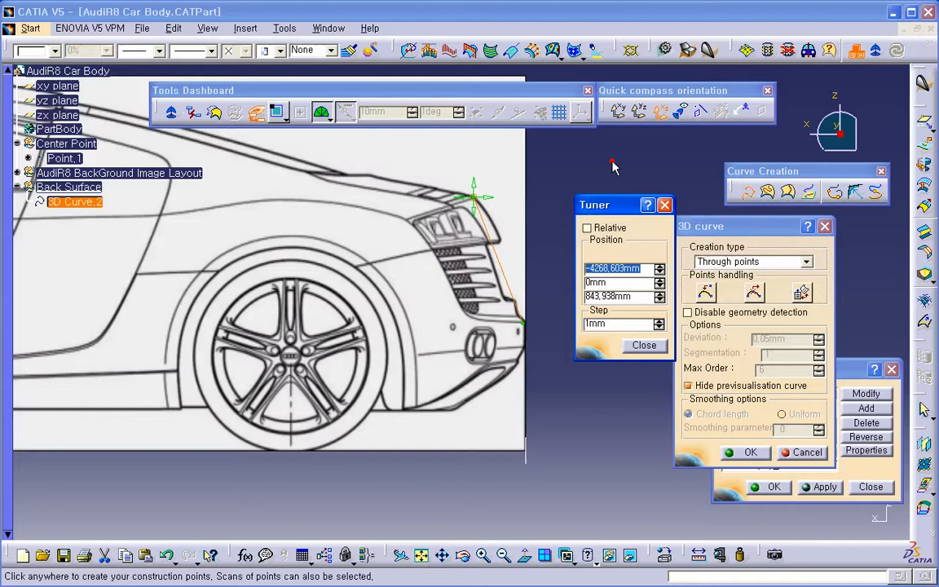
text(100+200)
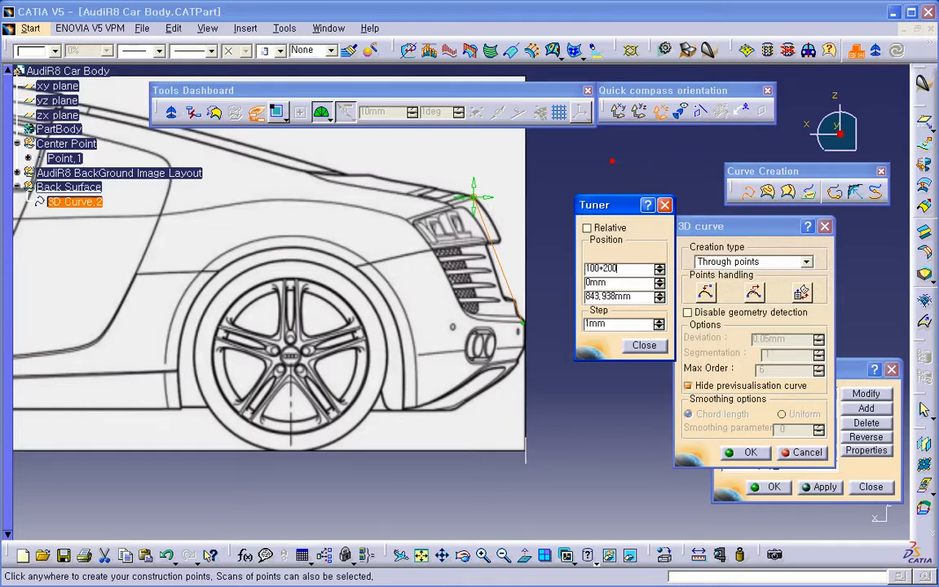
key(BackSpace)
key(BackSpace)
key(BackSpace)
key(BackSpace)
key(BackSpace)
key(BackSpace)
text(-4441)
text(+171,)
text(5)
key(Tab)
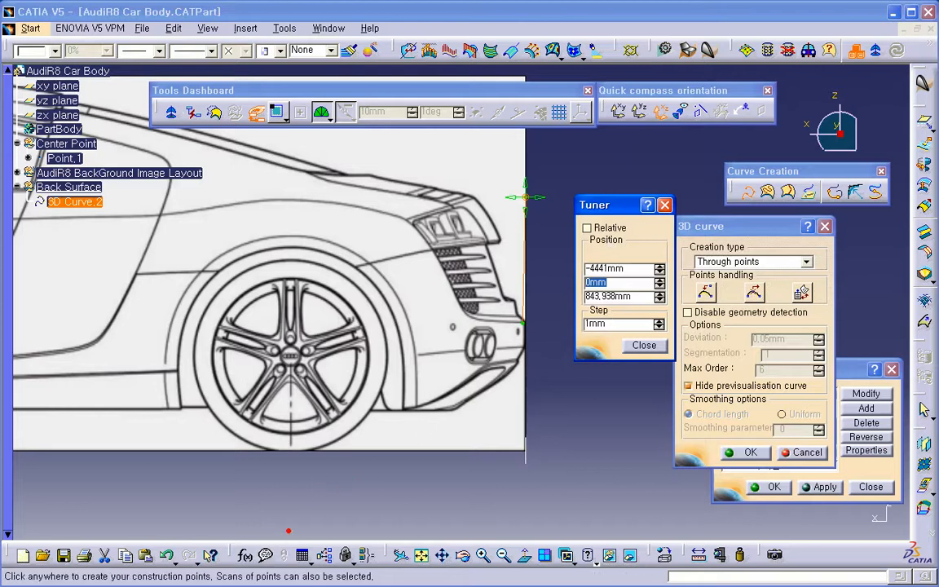
Run calc to open the Windows calculator and compute 4441 minus 171.5
key(super)
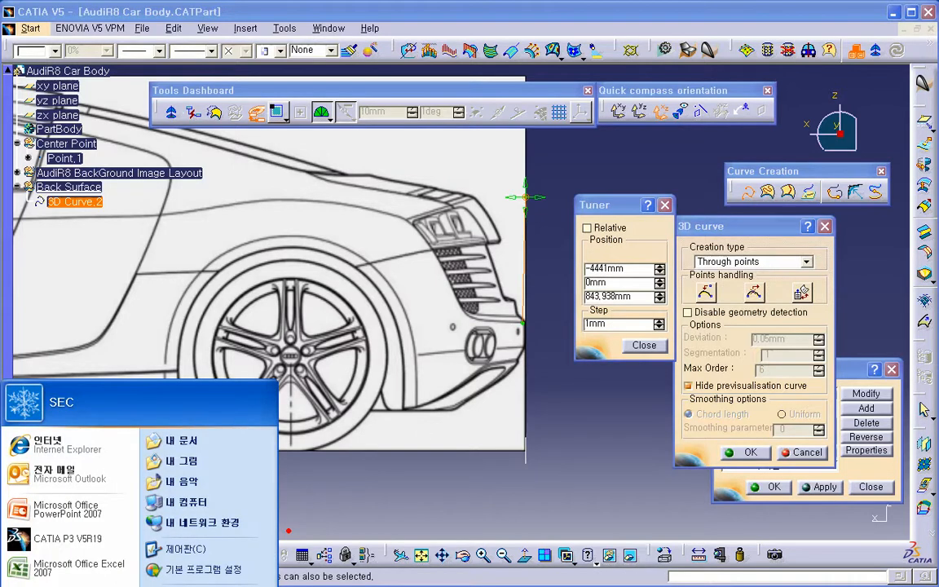
key(Escape)
key(super+r)
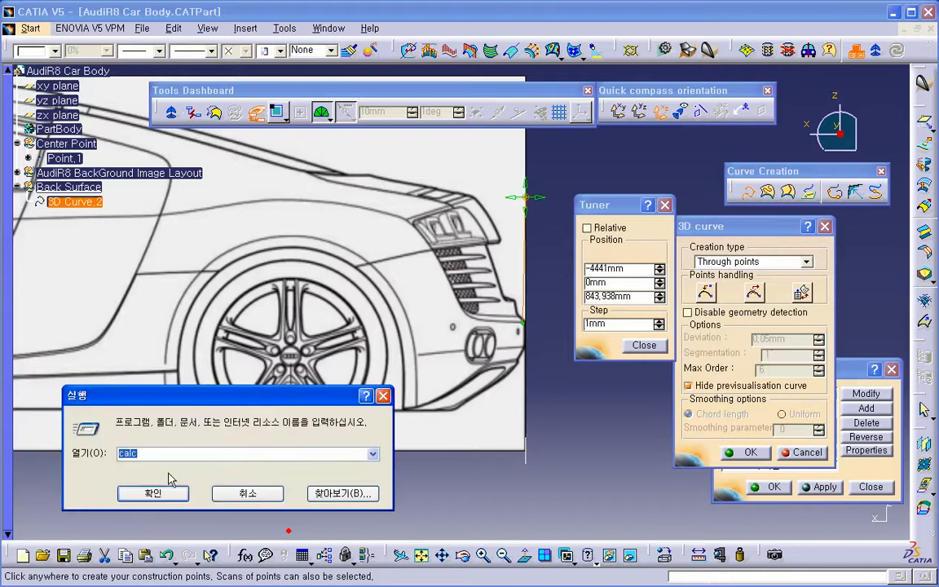
click(153, 493)
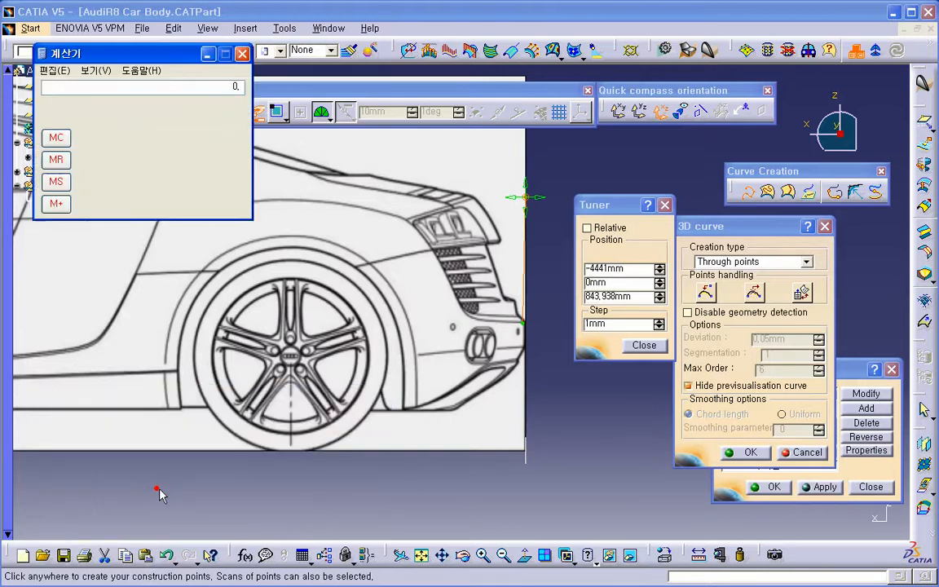
drag(181, 58, 349, 272)
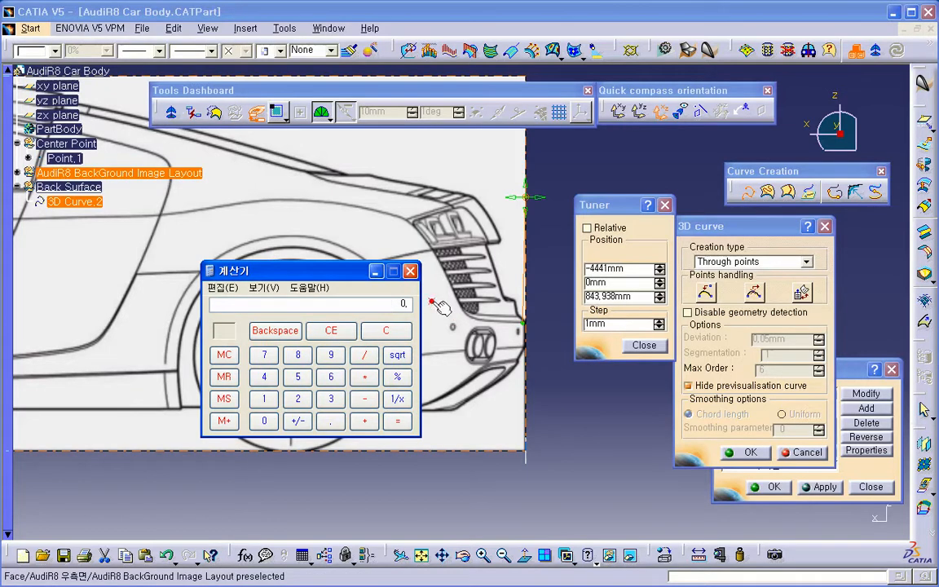
text(444)
text(1)
text(-171.5)
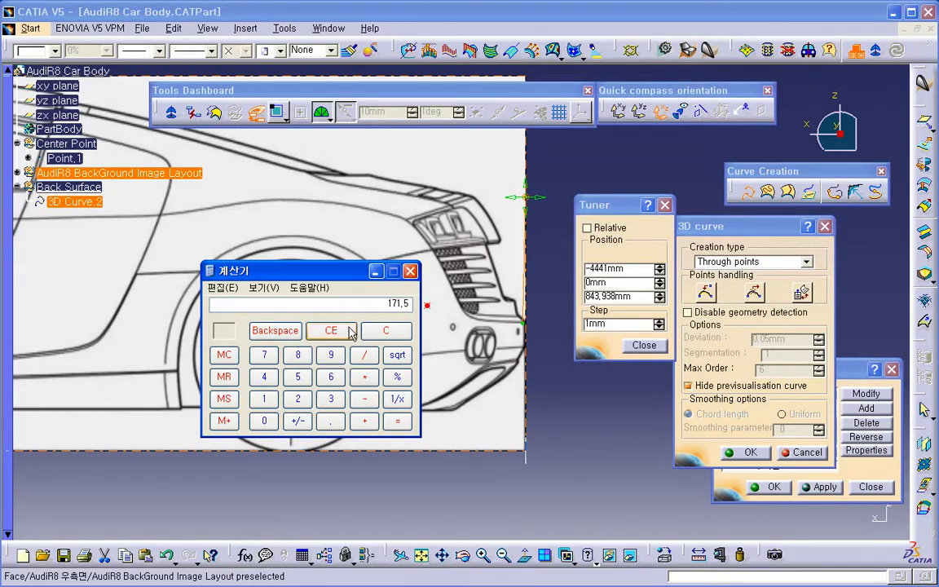
key(Return)
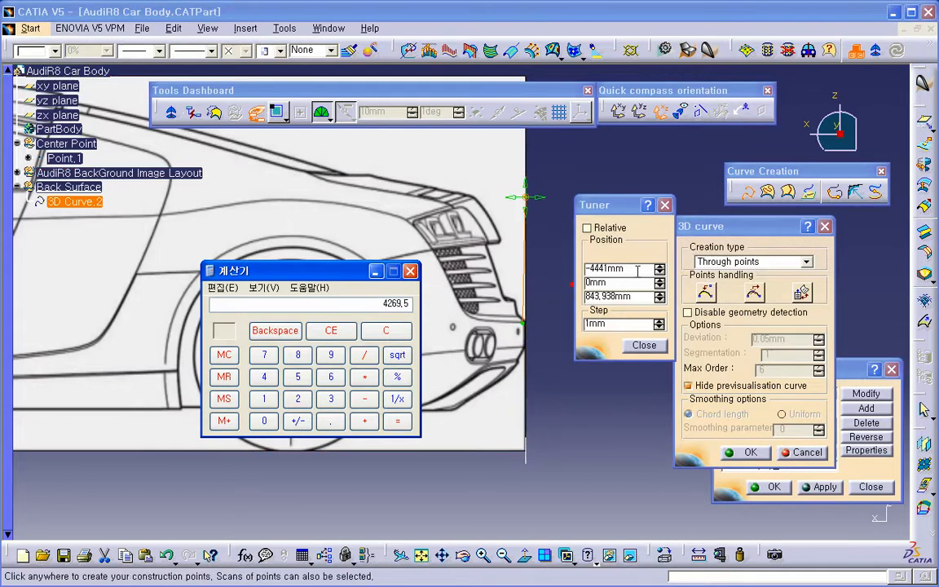
Set the upper end point's X position to -4269,5 mm and its Z position to 842,5 mm
drag(643, 269, 549, 270)
text(-)
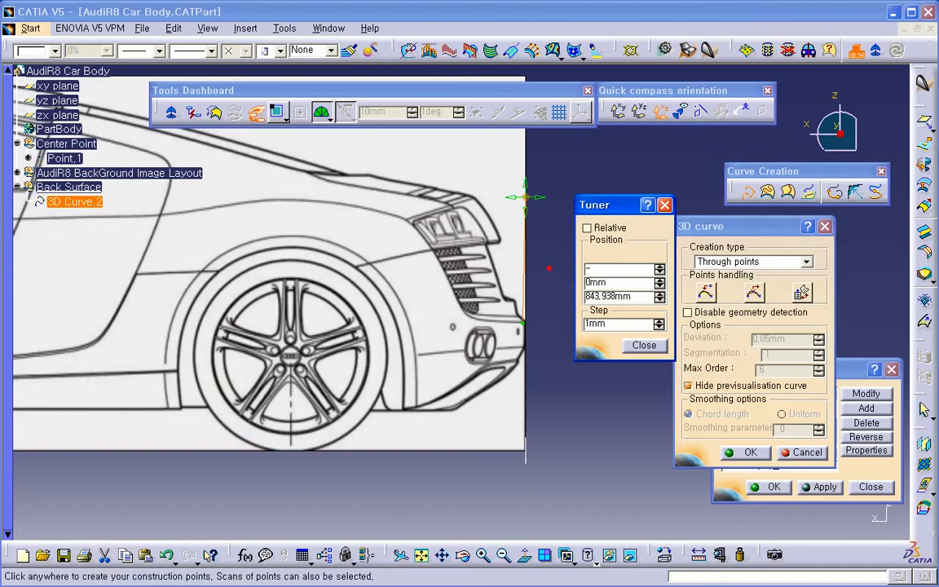
text(4269,5)
key(Tab)
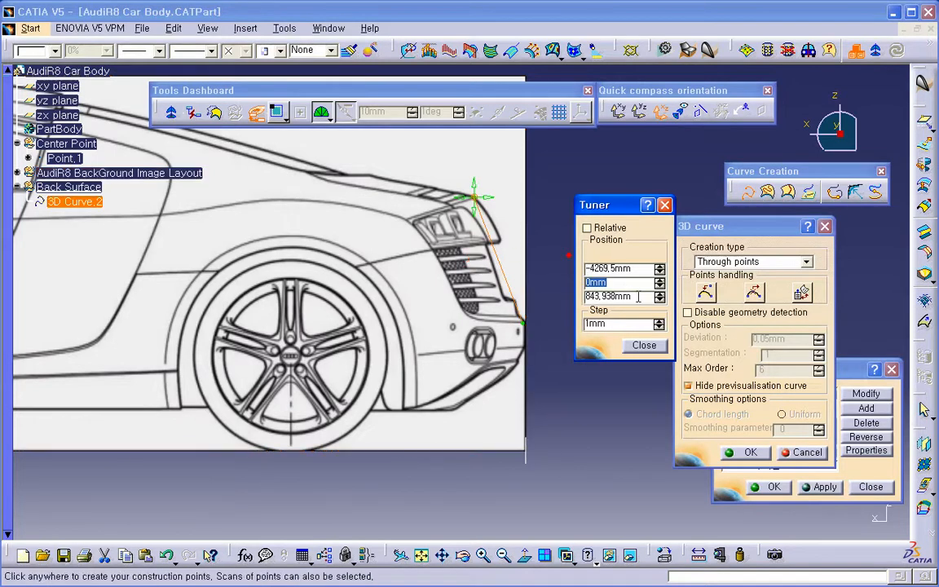
key(Tab)
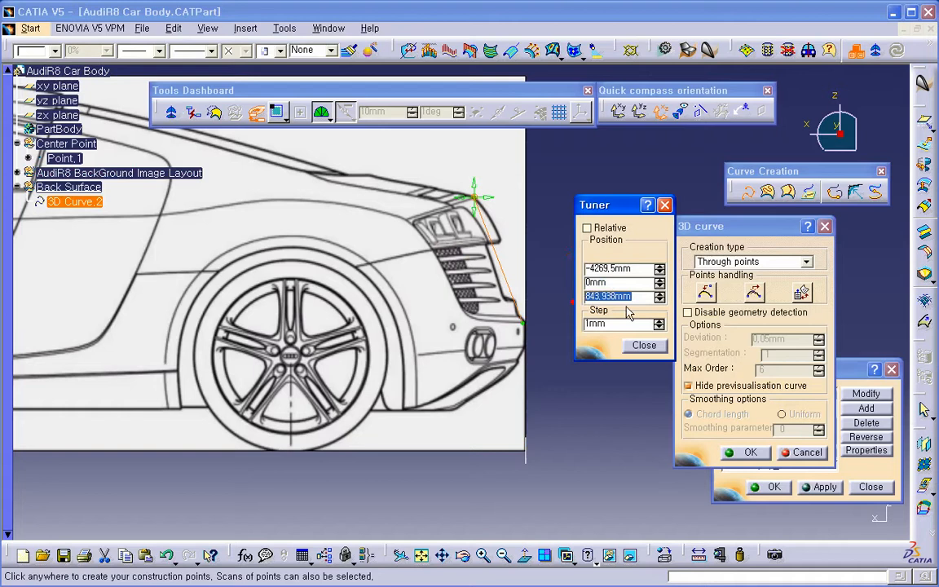
text(842,5)
key(Tab)
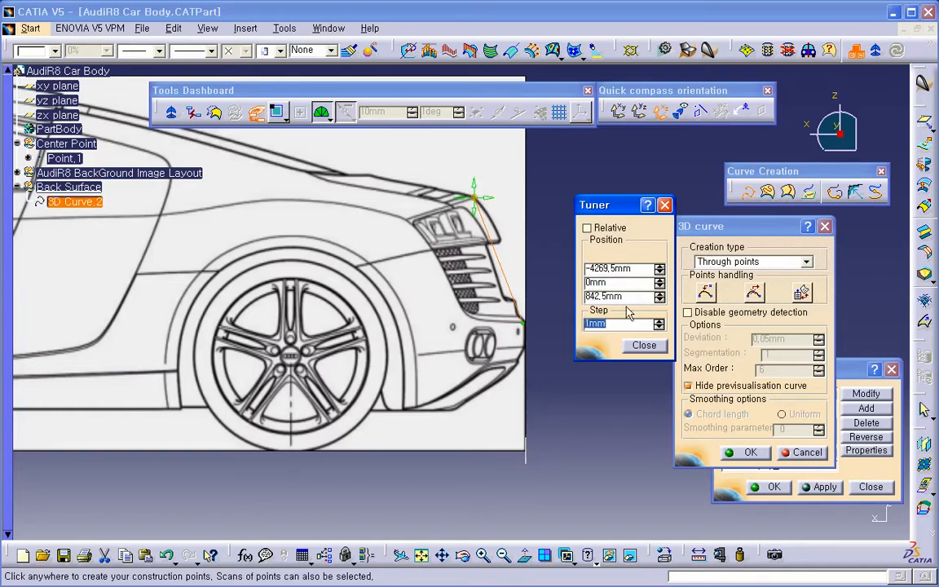
click(644, 345)
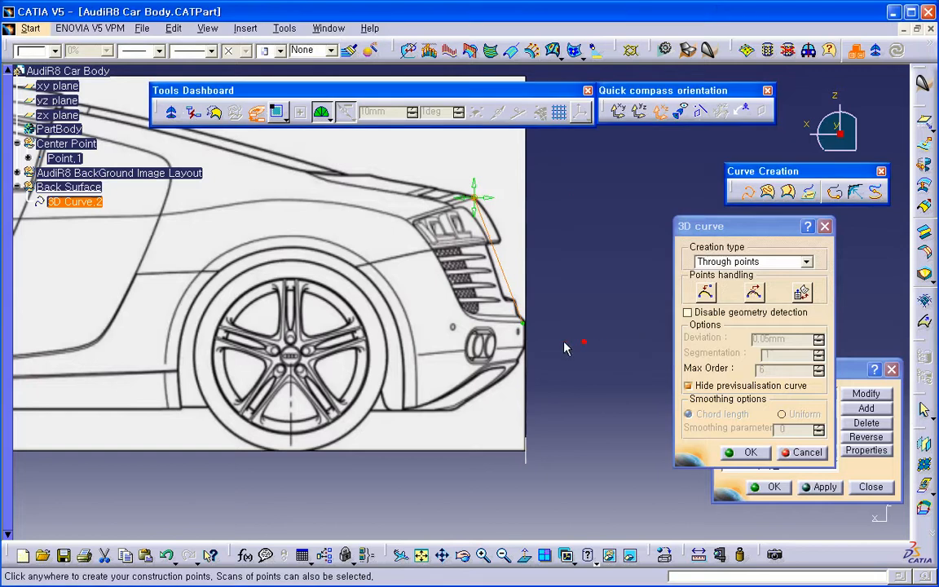
Set the curve's lower end point at the bumper to X -4441 mm and Z 400 mm
right_click(524, 328)
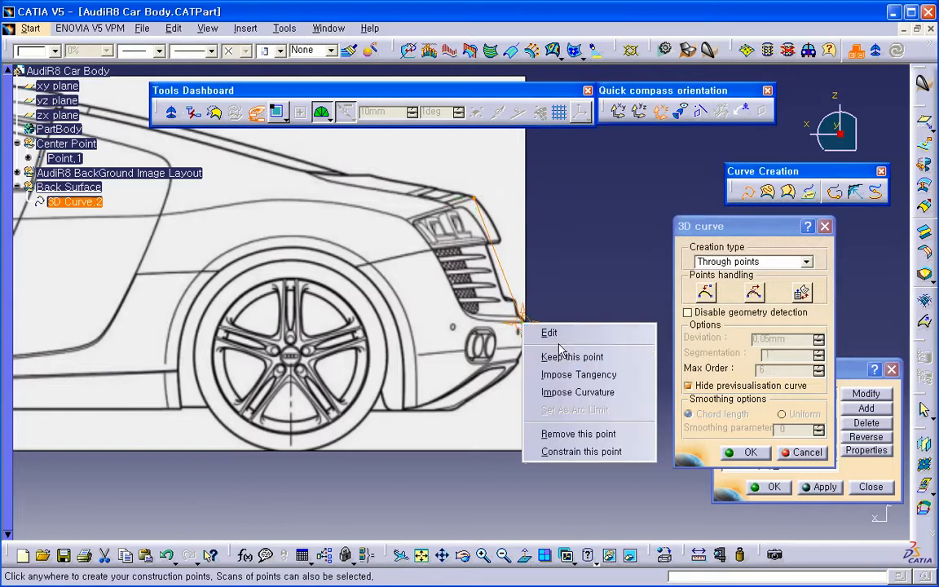
click(558, 337)
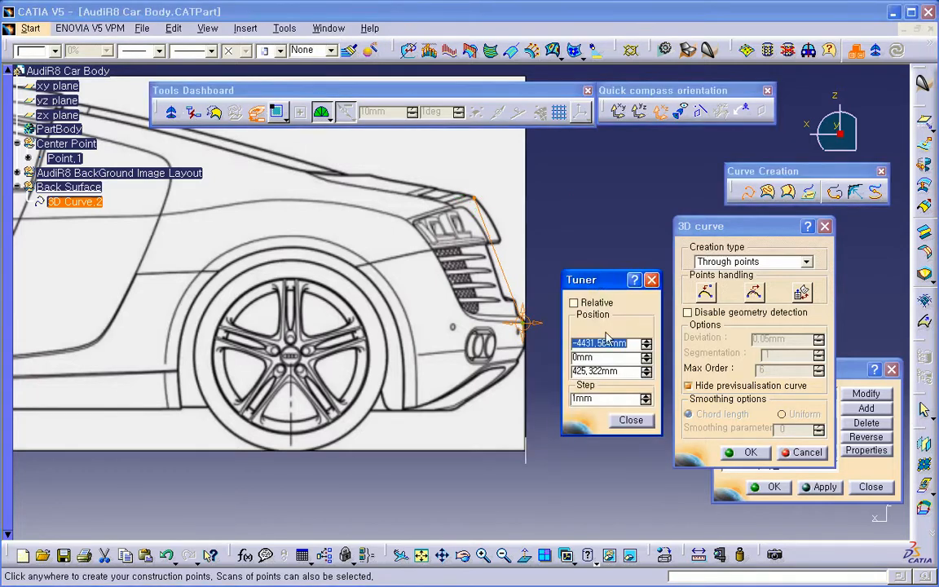
text(-44)
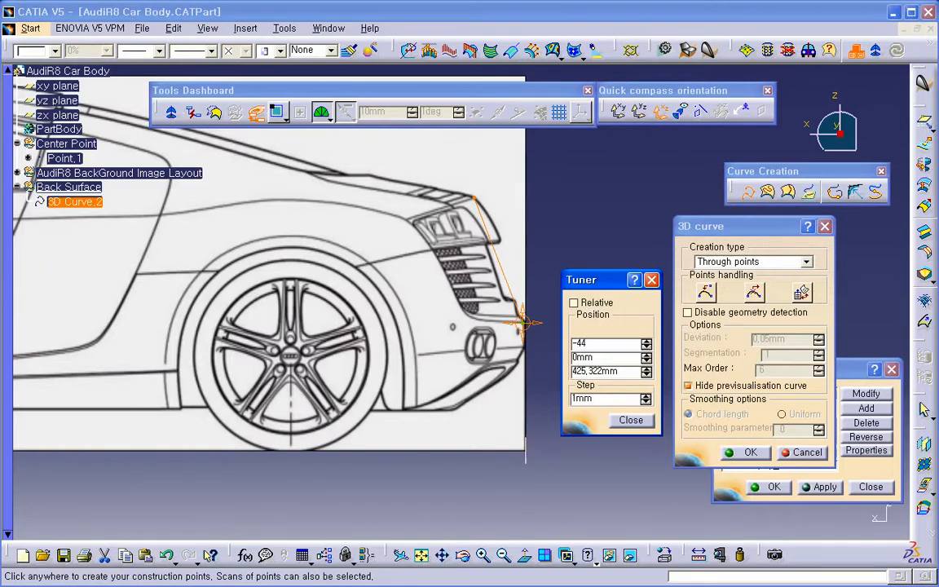
text(11)
key(Tab)
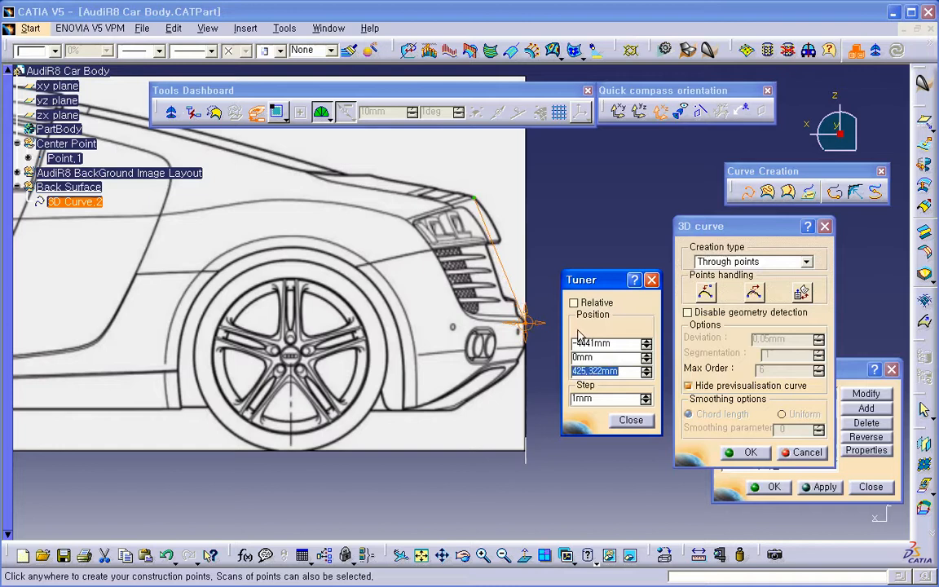
text(400)
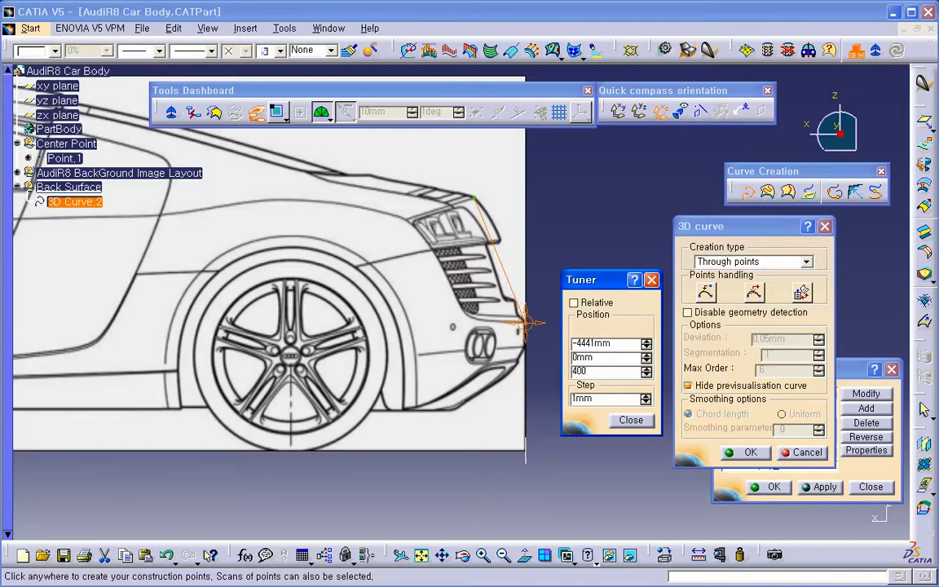
key(Tab)
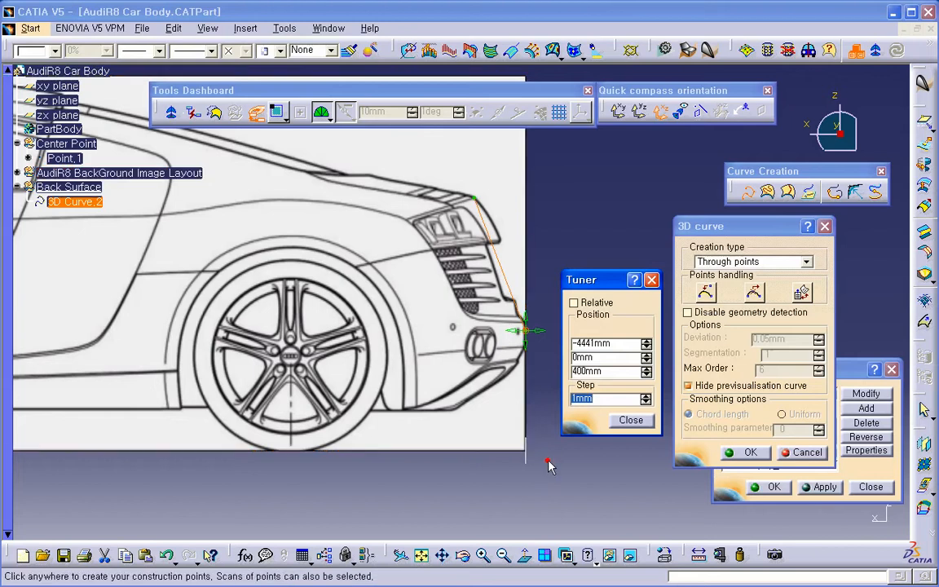
click(630, 421)
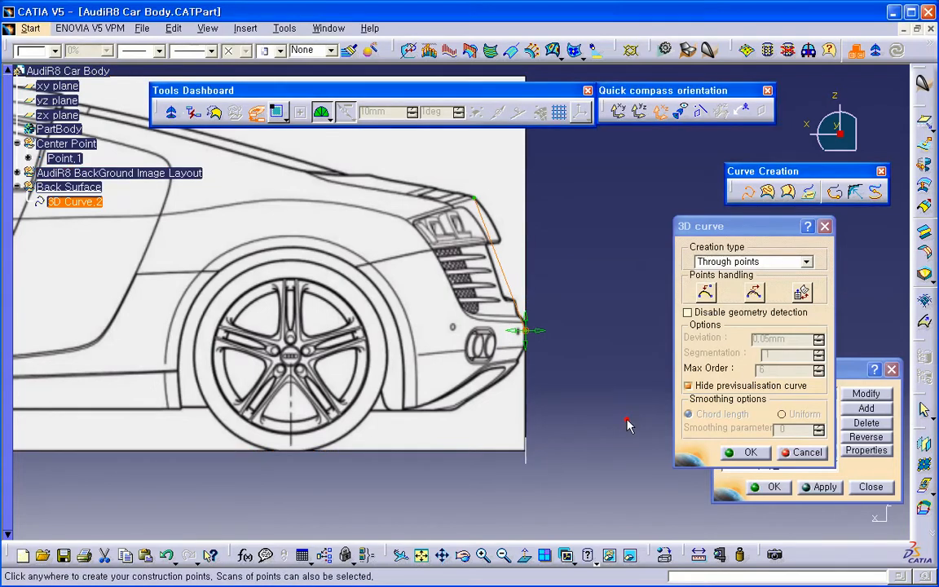
Impose tangency on the upper and lower end points of the 3D curve
middle_drag(562, 379, 545, 321)
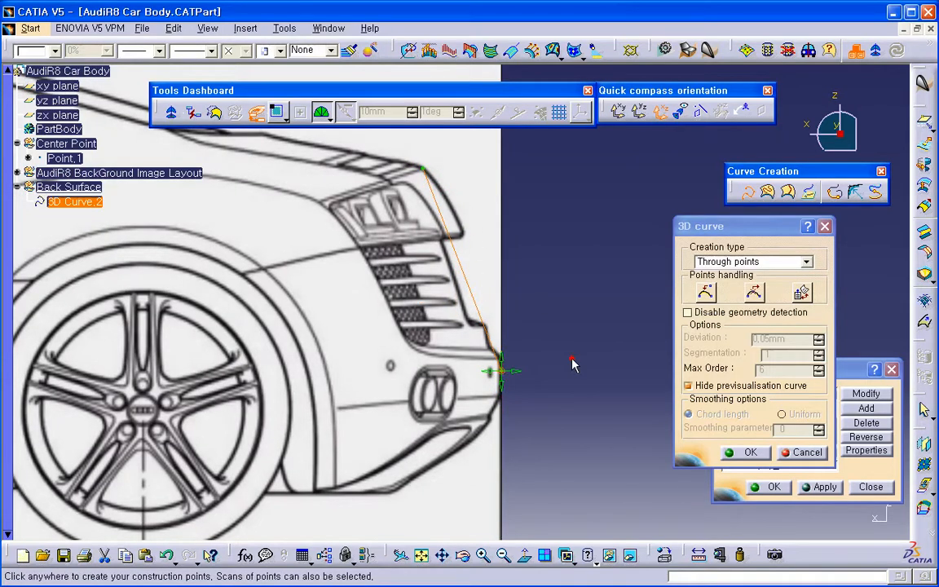
right_click(422, 169)
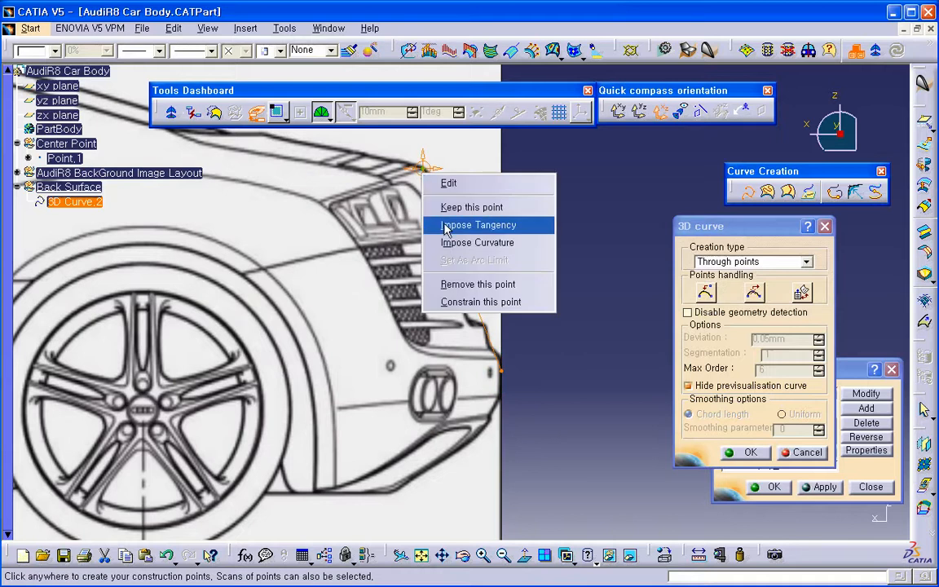
click(445, 229)
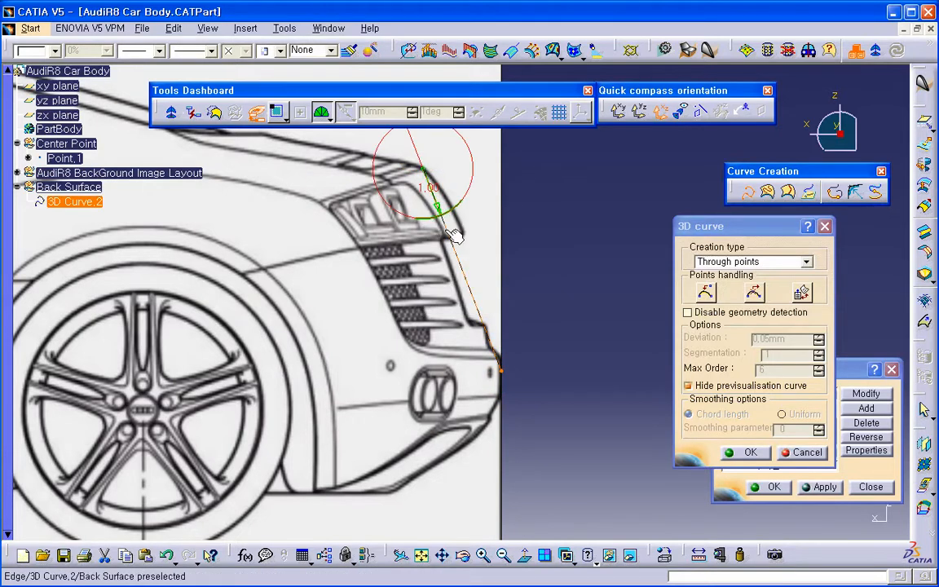
middle_drag(444, 246, 439, 291)
right_click(494, 419)
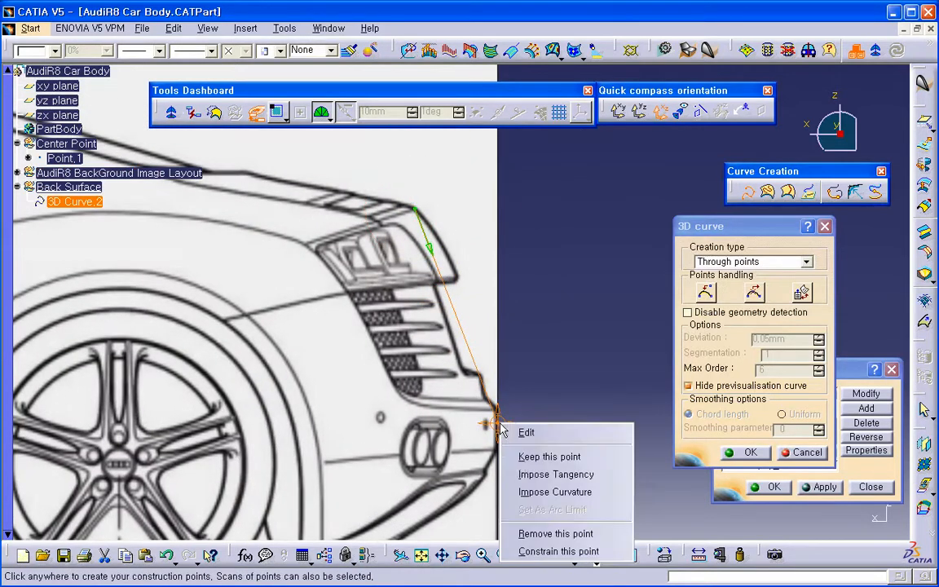
click(525, 474)
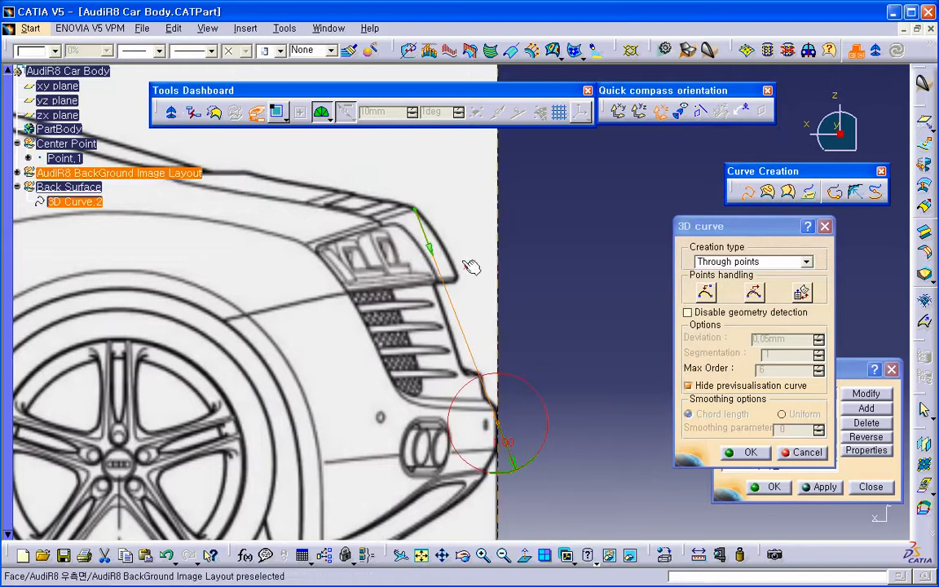
Swing the upper tangent outward along the tail edge and the lower tangent to nearly vertical, adjusting their tensions to the rear profile
drag(429, 254, 466, 238)
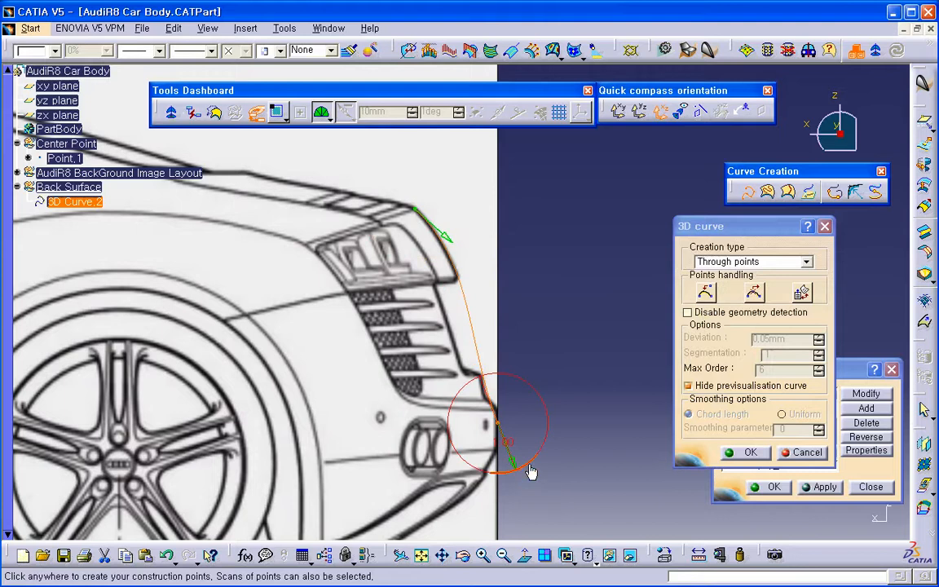
drag(528, 463, 520, 473)
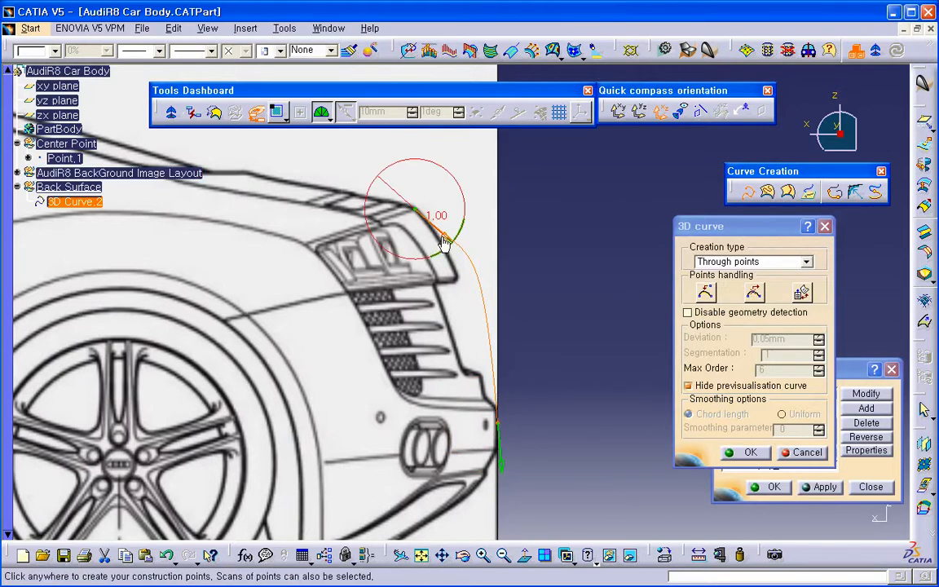
mouse_move(444, 238)
mouse_down()
mouse_move(444, 226)
mouse_move(448, 236)
mouse_up()
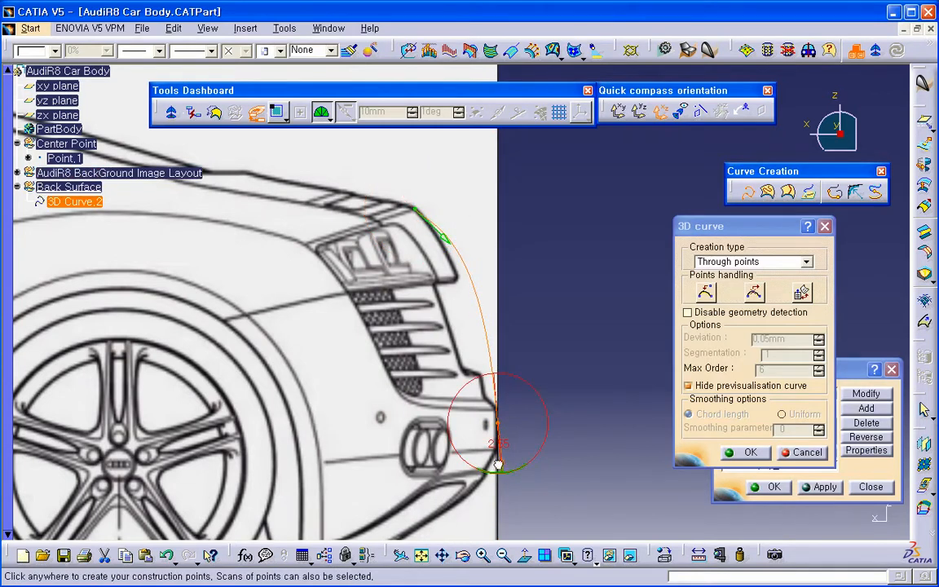
drag(498, 453, 500, 457)
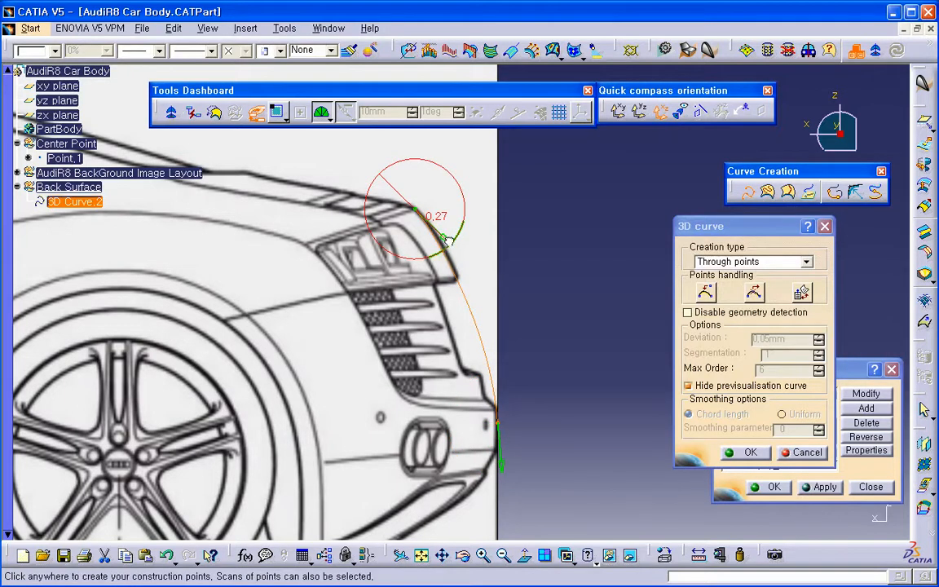
Refine the upper end point's tangency to a tension of about 0,51 so the curve follows the tail edge
middle_drag(447, 263, 413, 169)
middle_drag(414, 169, 408, 242)
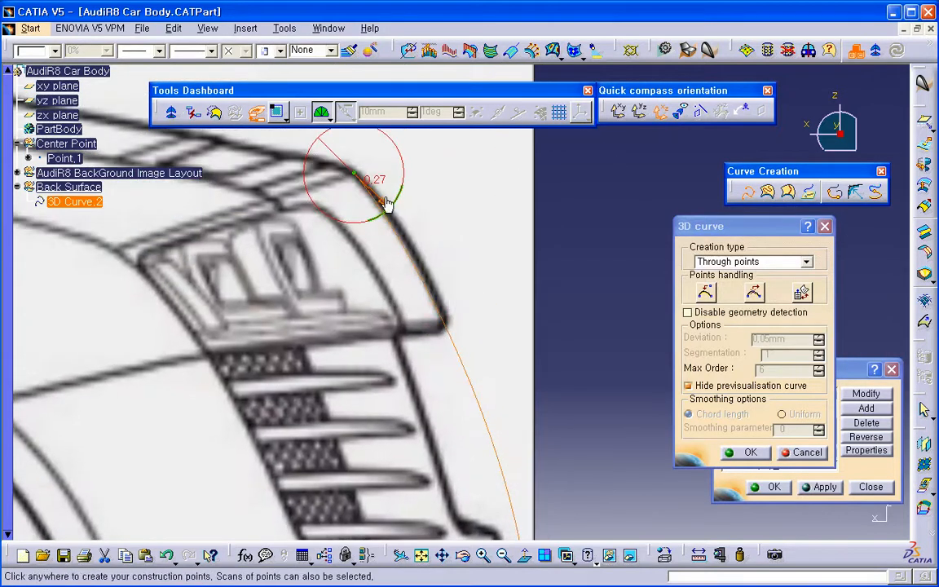
drag(387, 205, 388, 199)
middle_drag(455, 306, 560, 453)
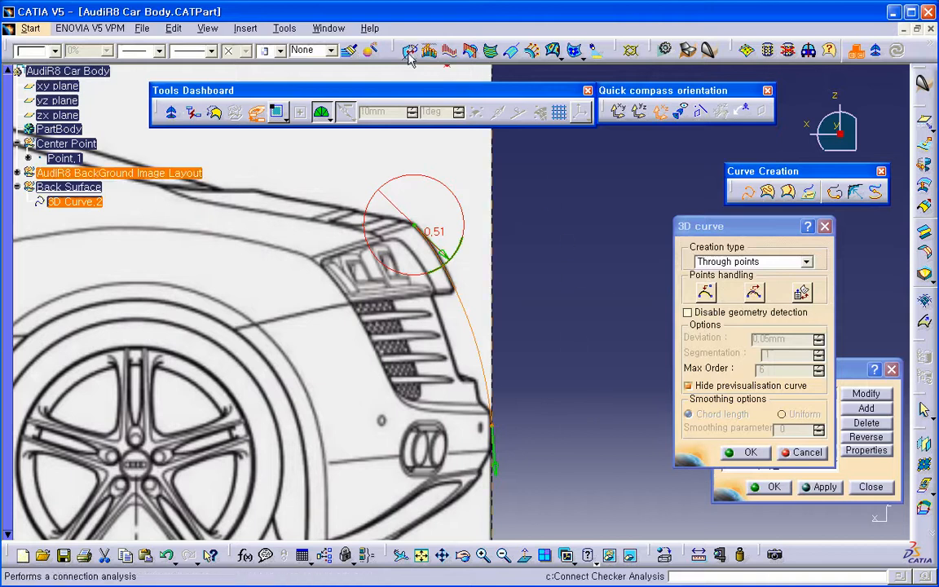
Add a porcupine analysis of type Curvature to the rear profile's 3D curve
drag(399, 49, 418, 167)
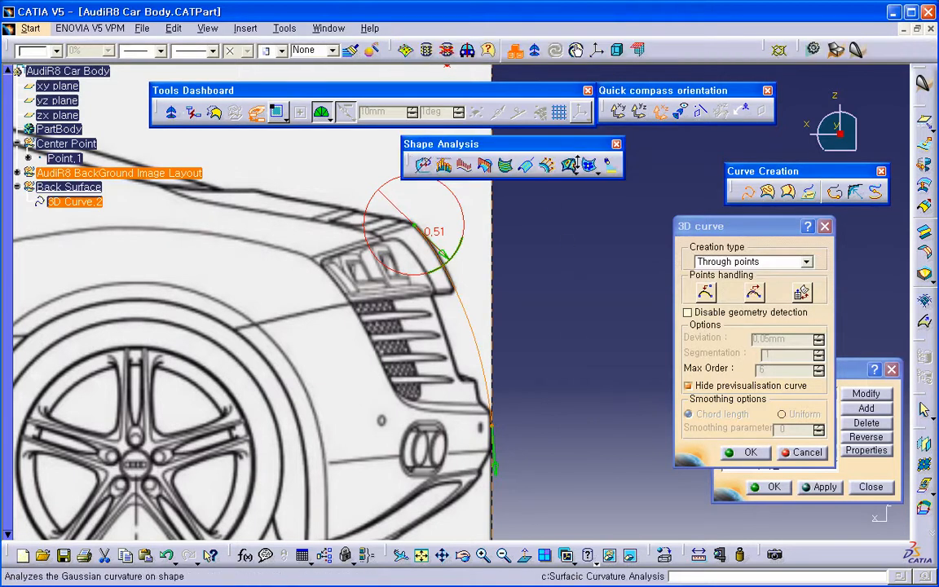
drag(523, 147, 412, 39)
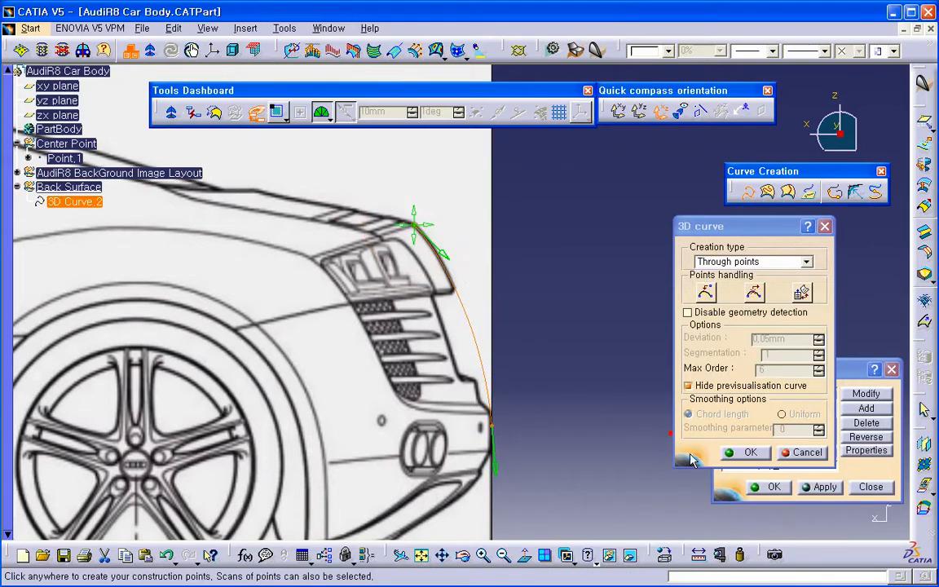
click(258, 114)
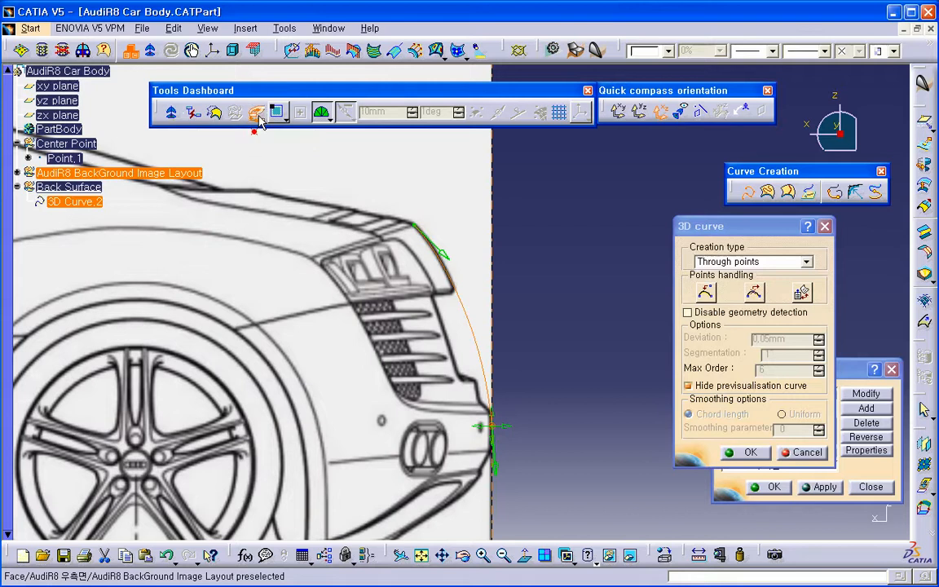
click(337, 55)
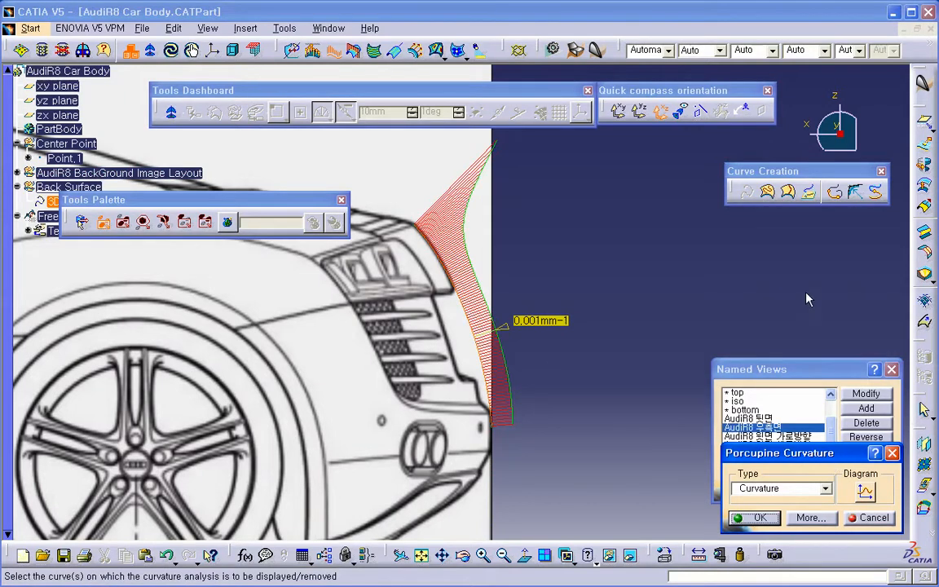
drag(832, 460, 806, 291)
click(737, 352)
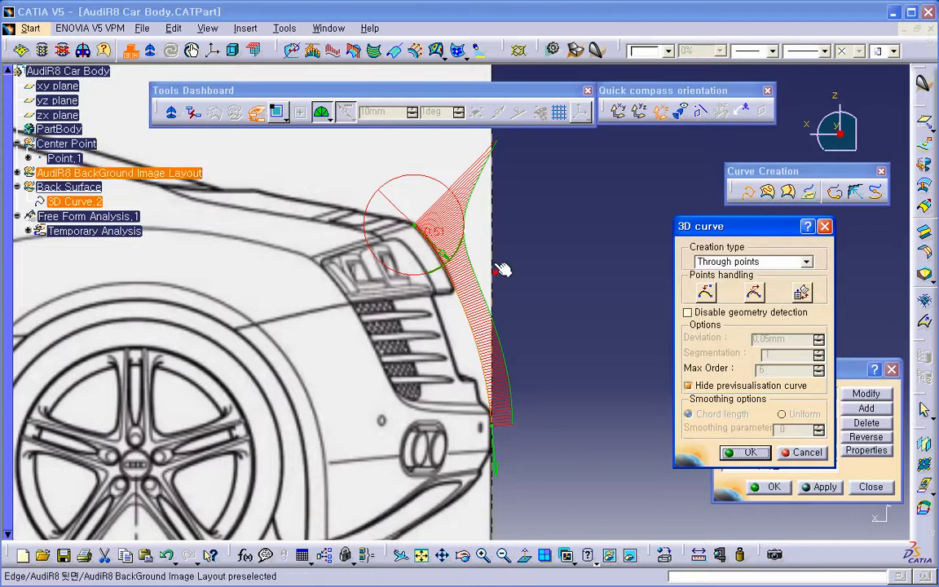
Even out the curvature comb by adjusting the upper tangent and shortening the lower tangent to a tension of about 0,91
mouse_move(502, 283)
middle_down()
mouse_move(492, 331)
mouse_move(486, 281)
middle_up()
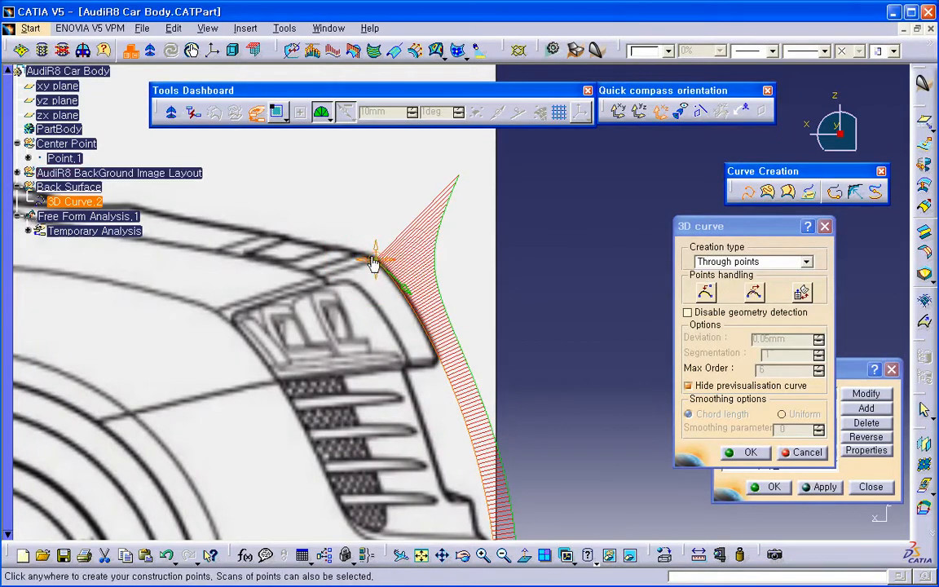
middle_drag(442, 325, 480, 324)
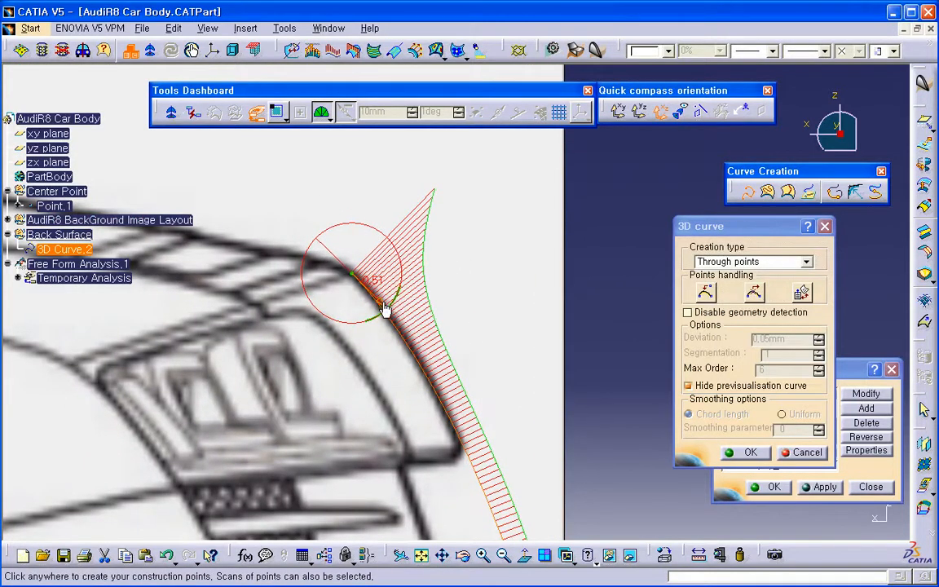
drag(385, 304, 396, 304)
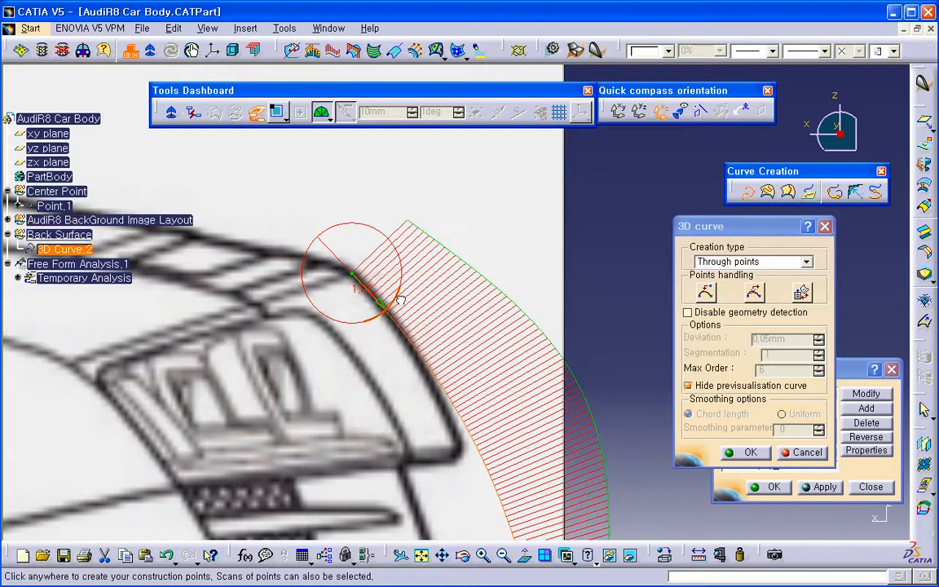
middle_drag(396, 304, 490, 356)
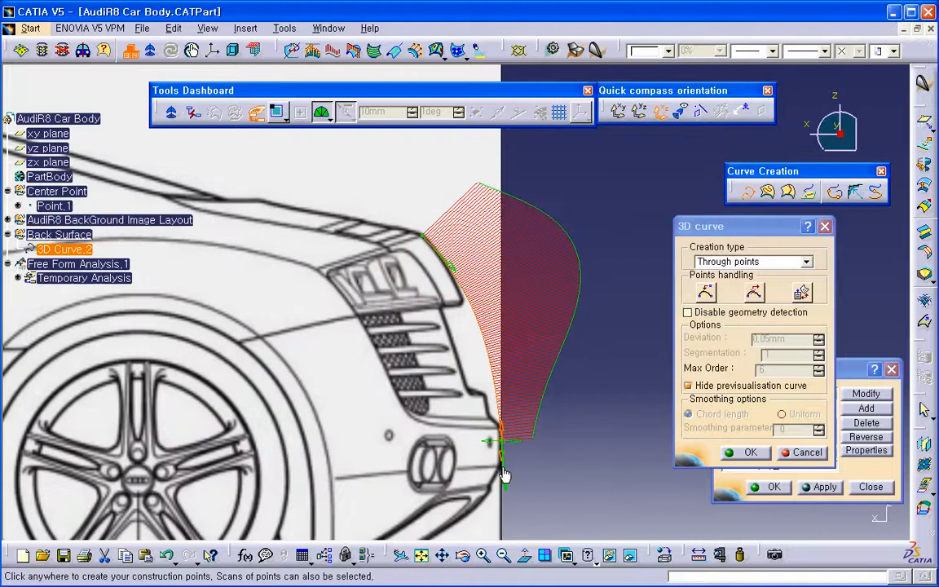
middle_drag(505, 461, 439, 399)
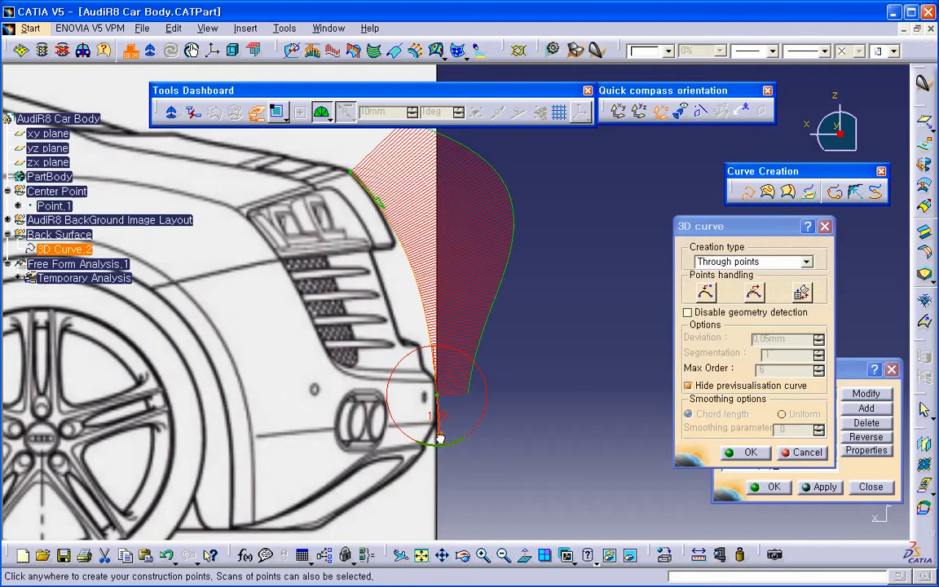
drag(440, 439, 440, 431)
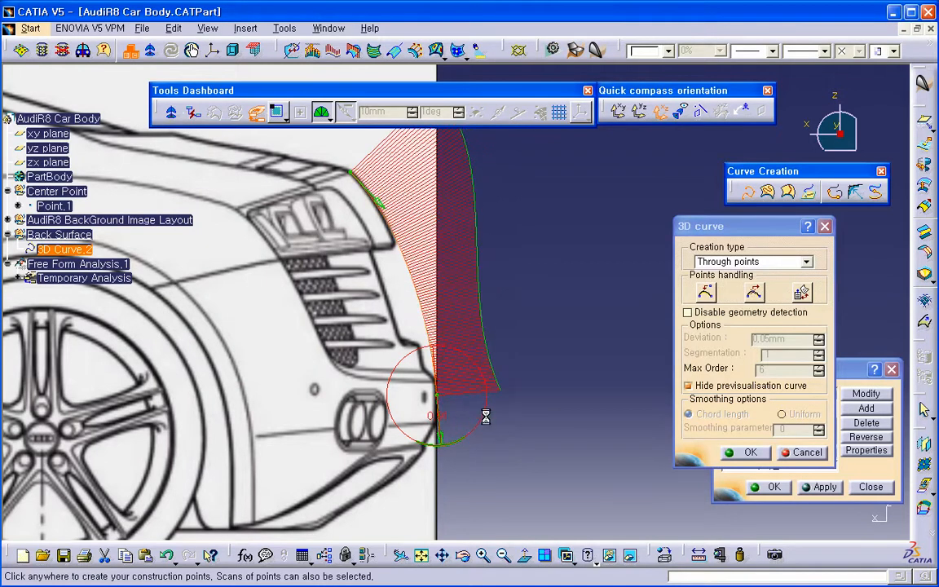
Fine-tune the upper tangent at the tail edge and the lower tangent's length and direction at the bumper
middle_drag(467, 412, 457, 471)
middle_drag(381, 270, 375, 295)
drag(290, 357, 292, 343)
middle_drag(348, 379, 471, 212)
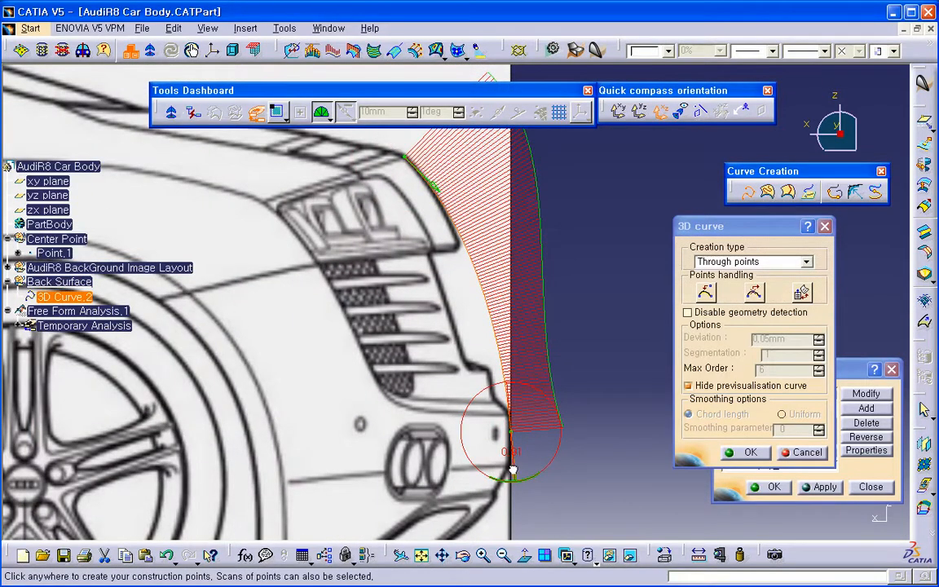
middle_drag(512, 469, 418, 473)
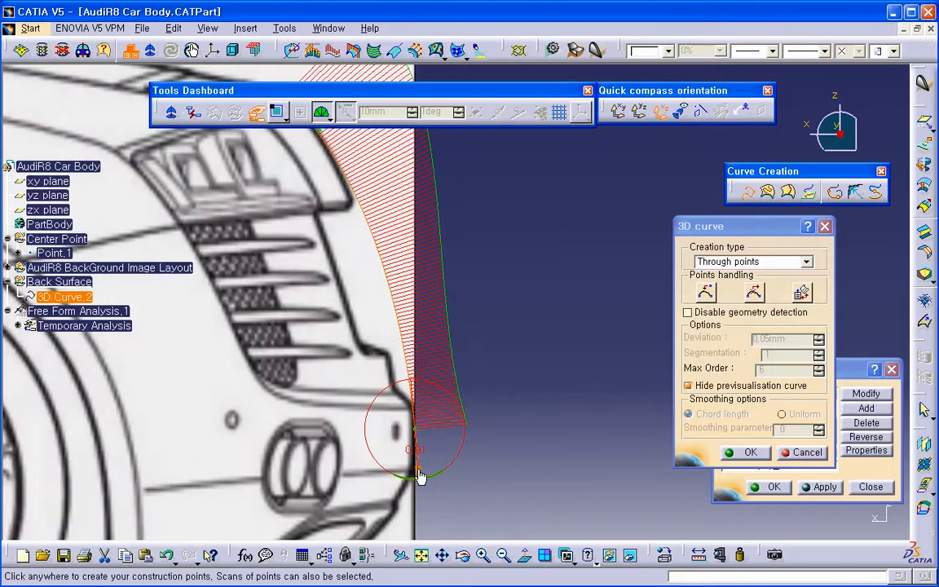
drag(417, 470, 417, 468)
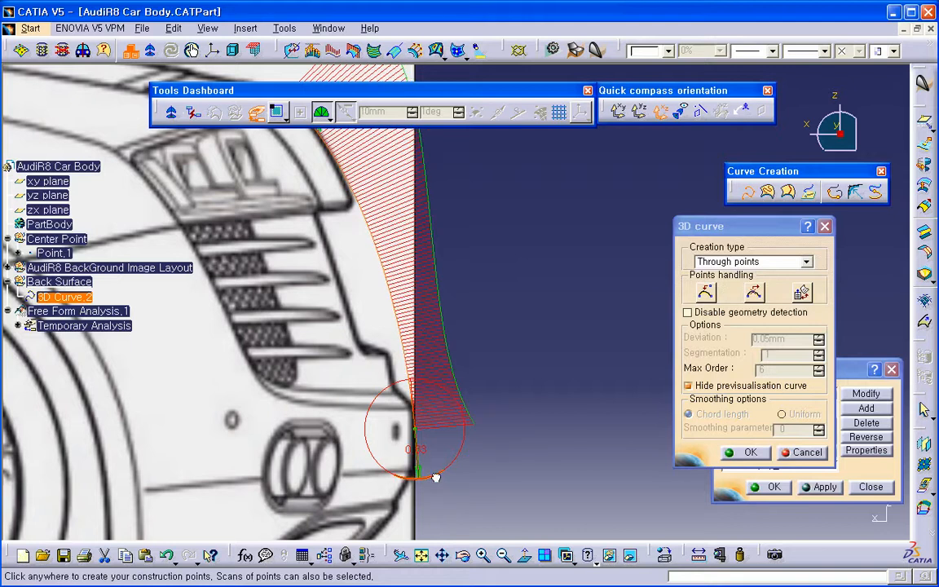
drag(437, 475, 438, 475)
Slightly rotate the tangent direction at the curve's upper end point to match the tail outline
middle_drag(459, 434, 421, 375)
middle_drag(375, 352, 483, 335)
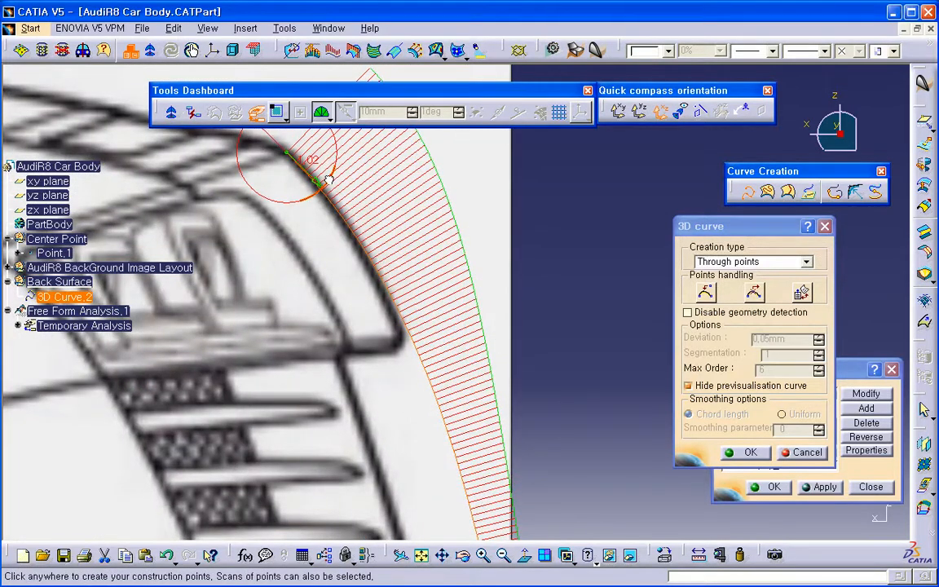
drag(329, 179, 327, 180)
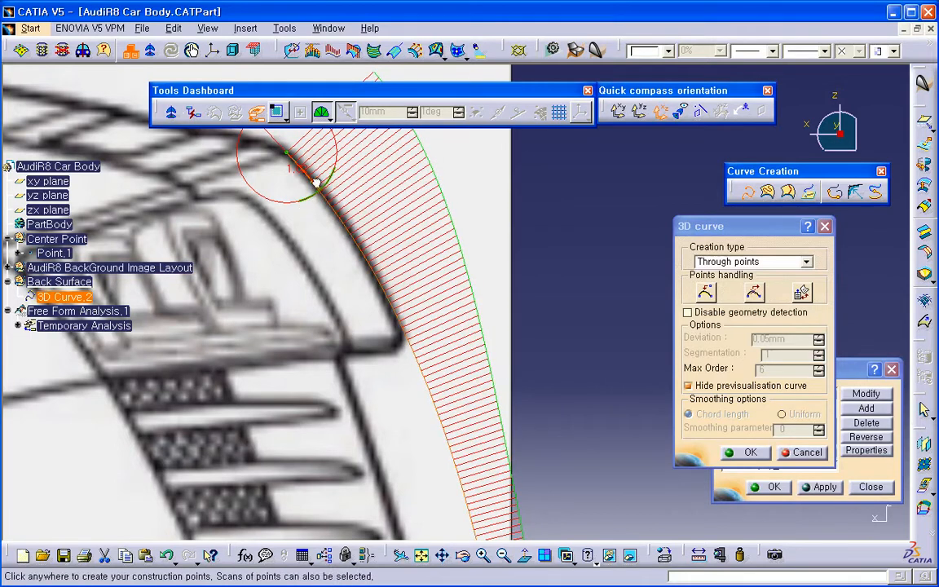
Try a stronger tangency adjustment at the upper end point and undo the last two changes
drag(316, 183, 329, 177)
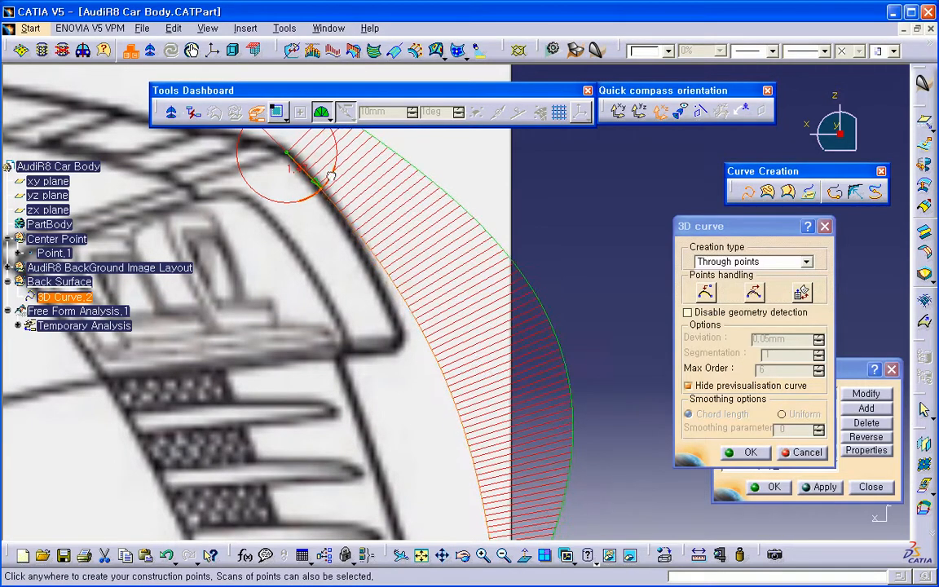
middle_drag(335, 251, 388, 373)
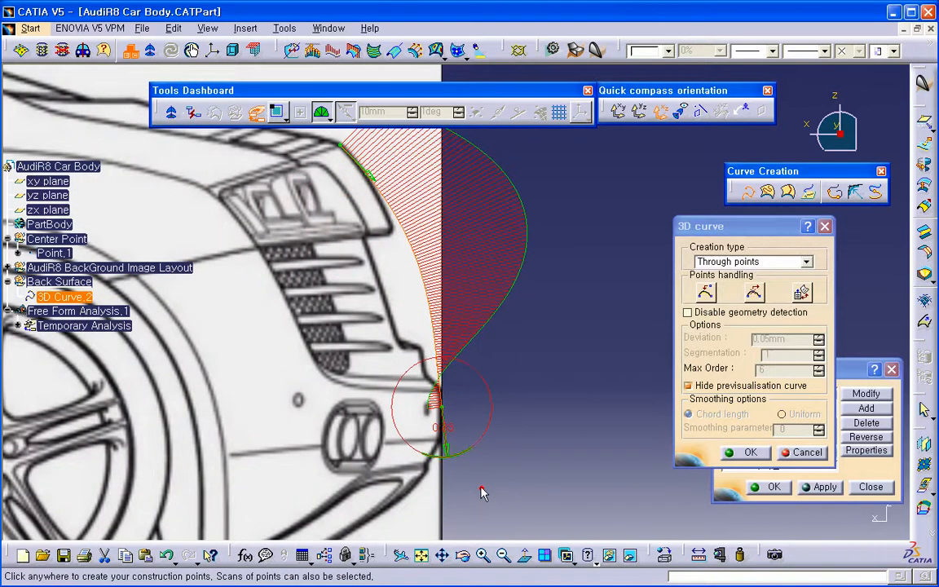
key(ctrl+z)
key(ctrl+z)
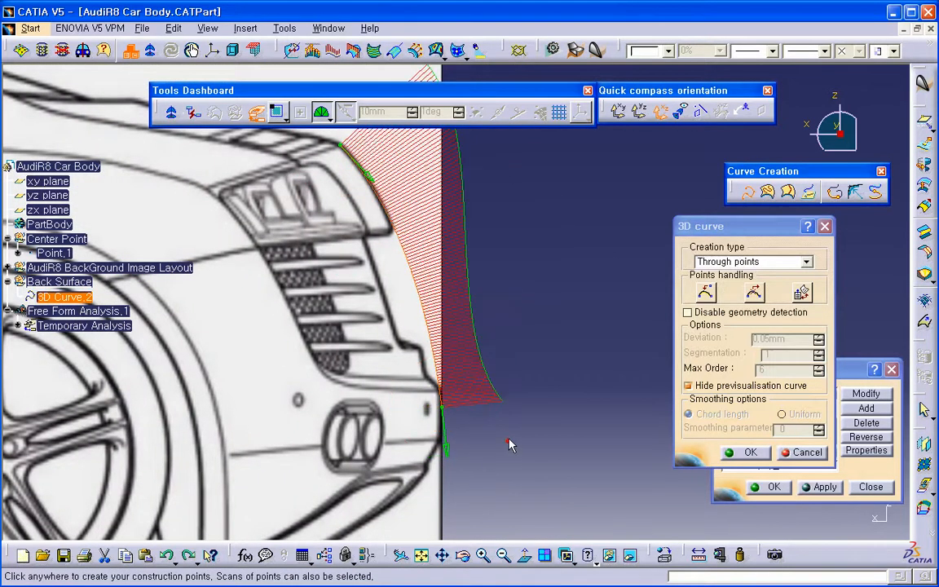
Rotate the lower end point's tangent direction slightly outward to smooth the curvature comb at the bumper
mouse_move(459, 457)
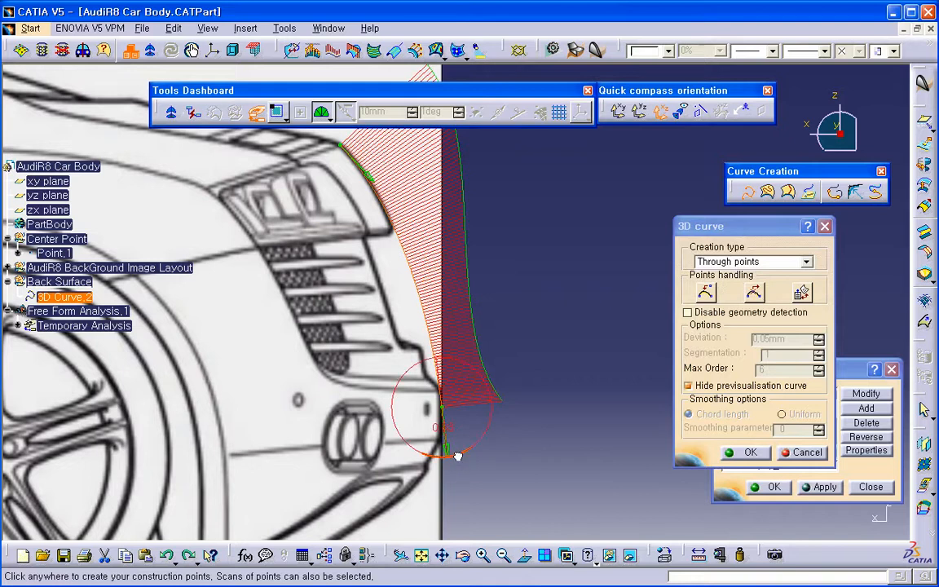
drag(457, 456, 460, 454)
scroll(534, 419, up, 2)
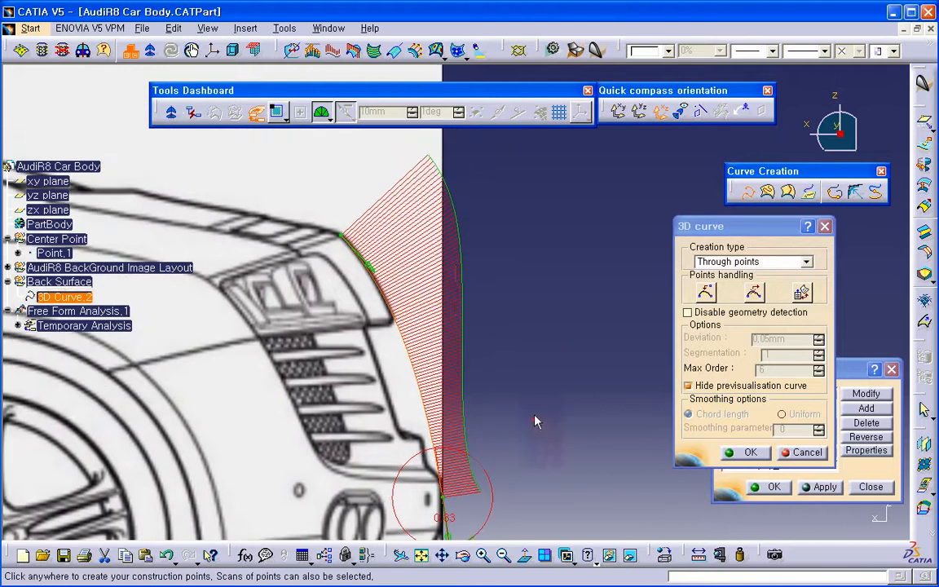
Fine-tune the tangent length at the curve's upper end point so it follows the tail edge outline
scroll(522, 337, up, 1)
click(524, 377)
middle_drag(484, 360, 524, 363)
middle_drag(342, 243, 301, 289)
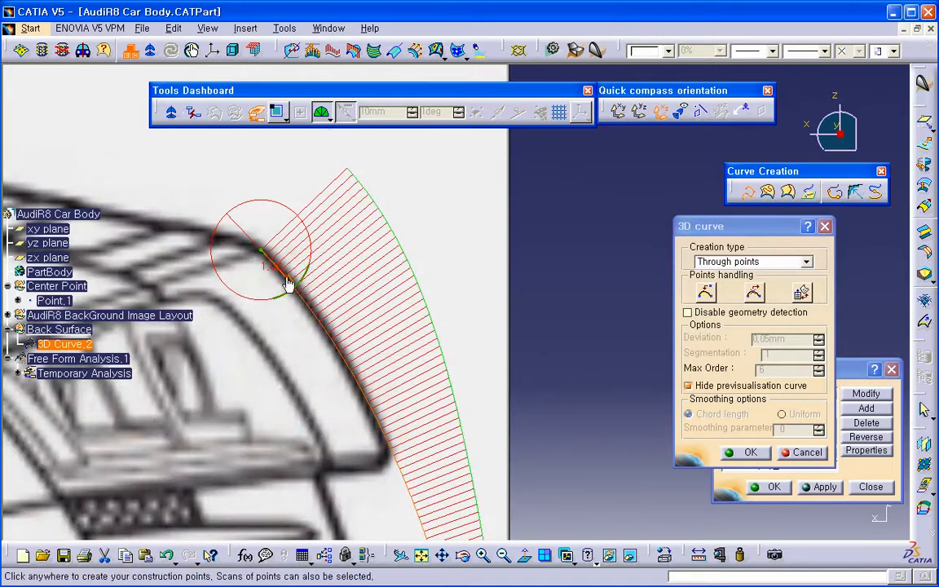
drag(287, 276, 292, 280)
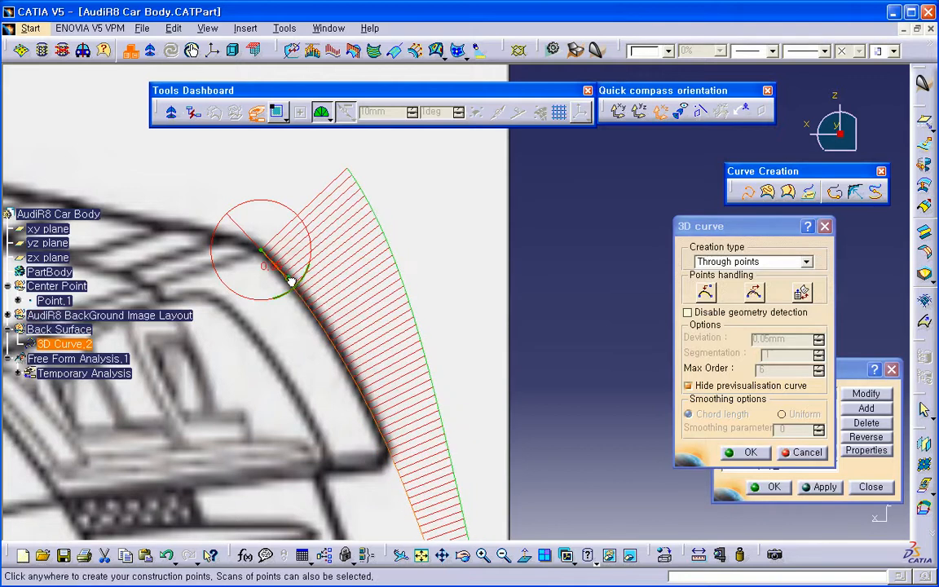
middle_drag(293, 288, 291, 251)
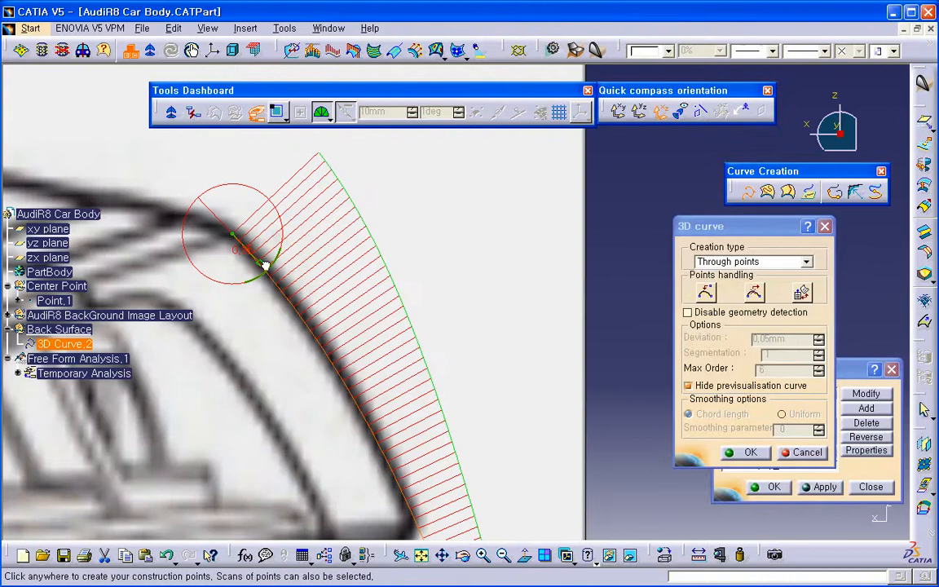
drag(262, 272, 261, 262)
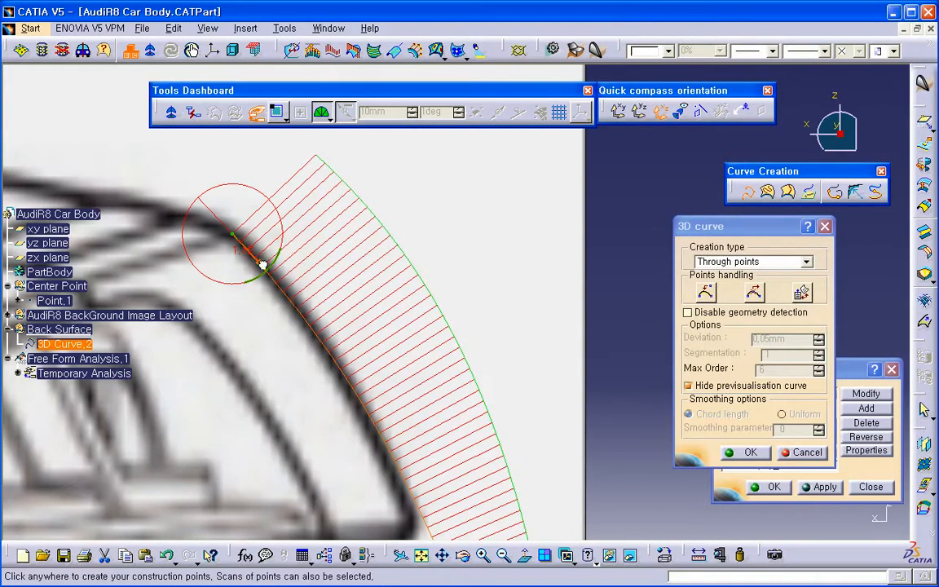
Refine the lower end point's tangent direction and length at the bumper, with a slight touch-up of the upper tangent
middle_drag(262, 265, 466, 428)
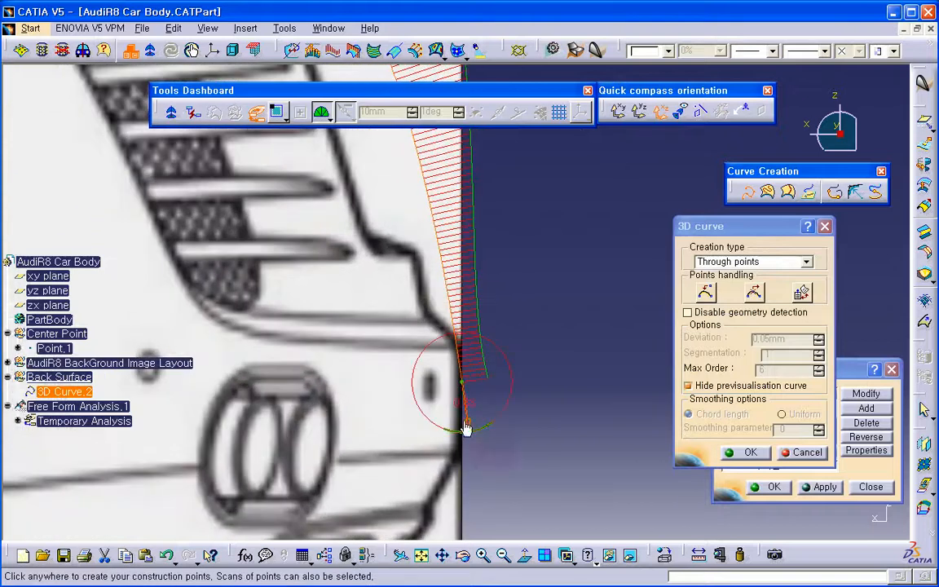
drag(479, 429, 477, 428)
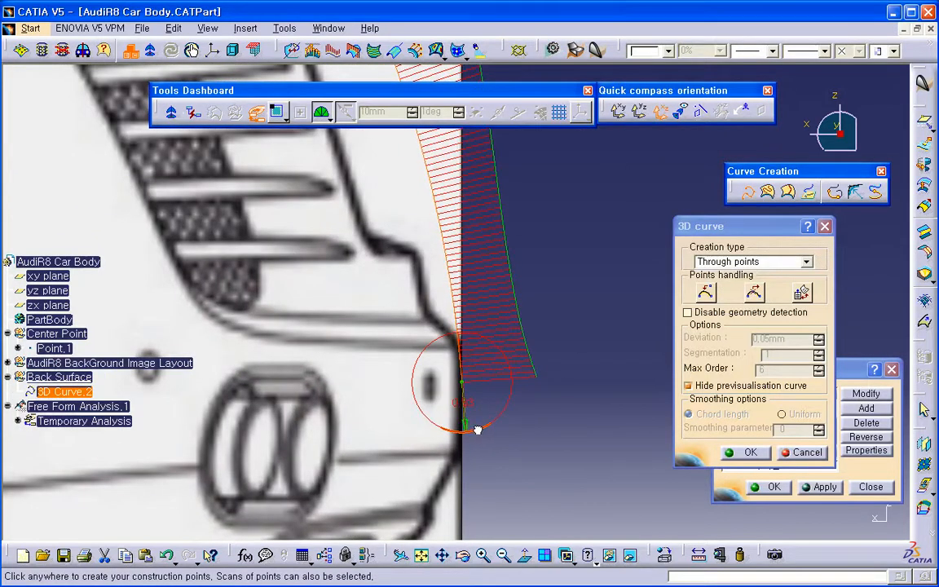
middle_drag(492, 401, 287, 272)
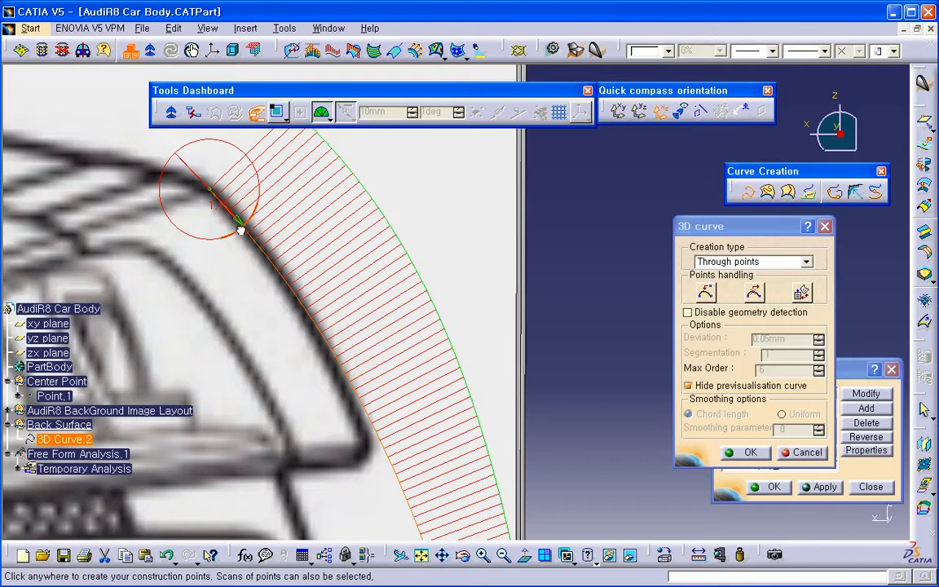
drag(242, 229, 243, 229)
middle_drag(244, 225, 372, 207)
mouse_move(447, 466)
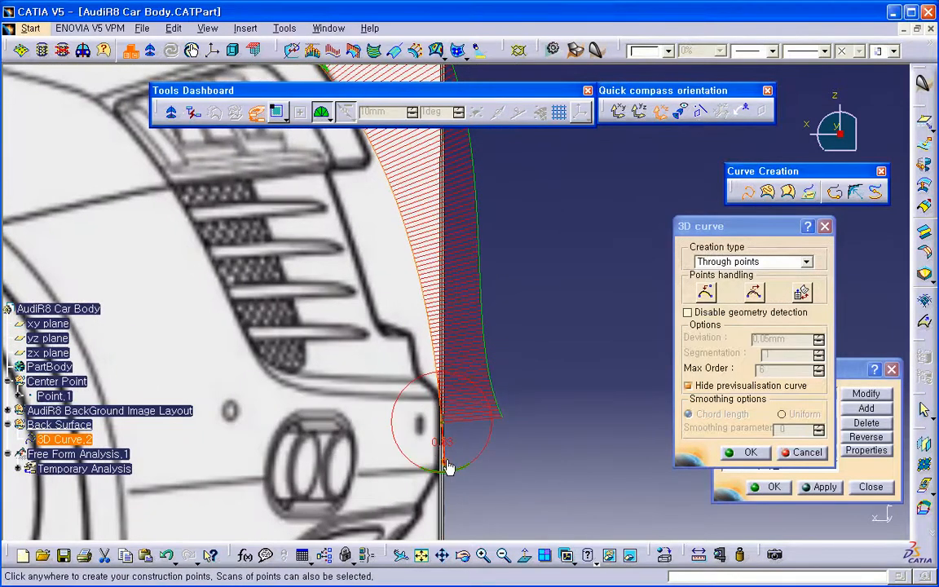
mouse_move(447, 463)
mouse_down()
mouse_move(445, 453)
mouse_move(447, 460)
mouse_up()
Rotate the tangent direction at the upper end point slightly to follow the tail outline and even out the curvature comb
middle_drag(463, 426, 366, 262)
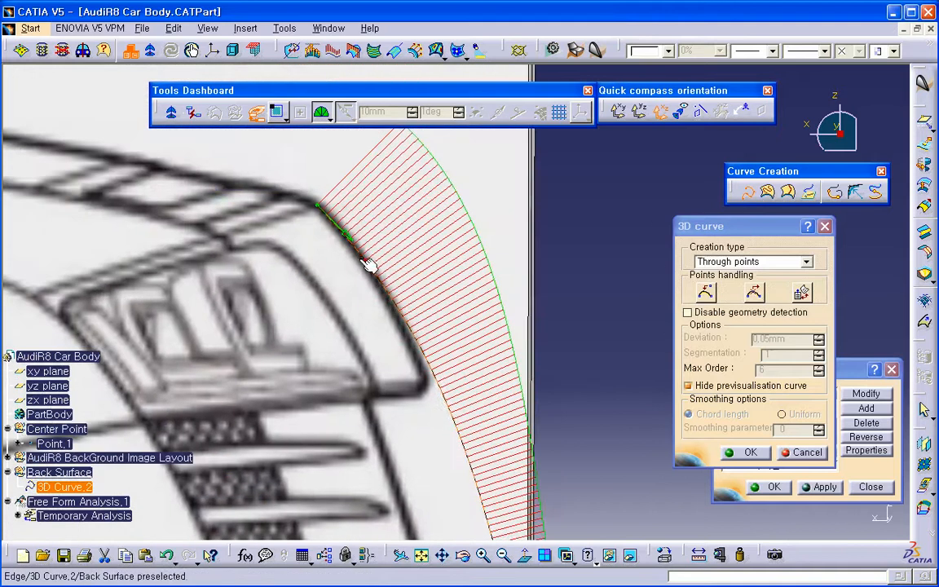
drag(356, 244, 356, 237)
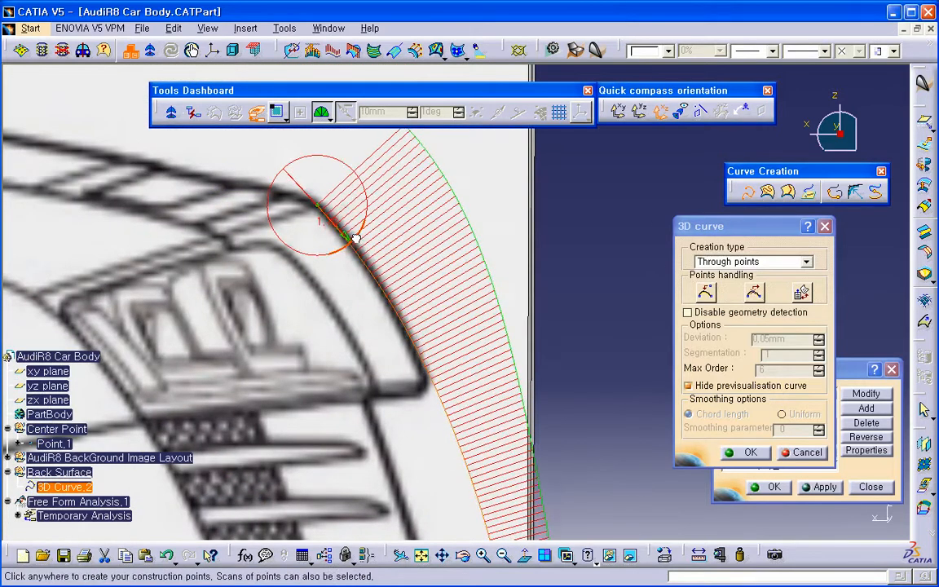
mouse_move(356, 237)
middle_down()
mouse_move(430, 293)
mouse_move(429, 268)
mouse_move(479, 399)
middle_up()
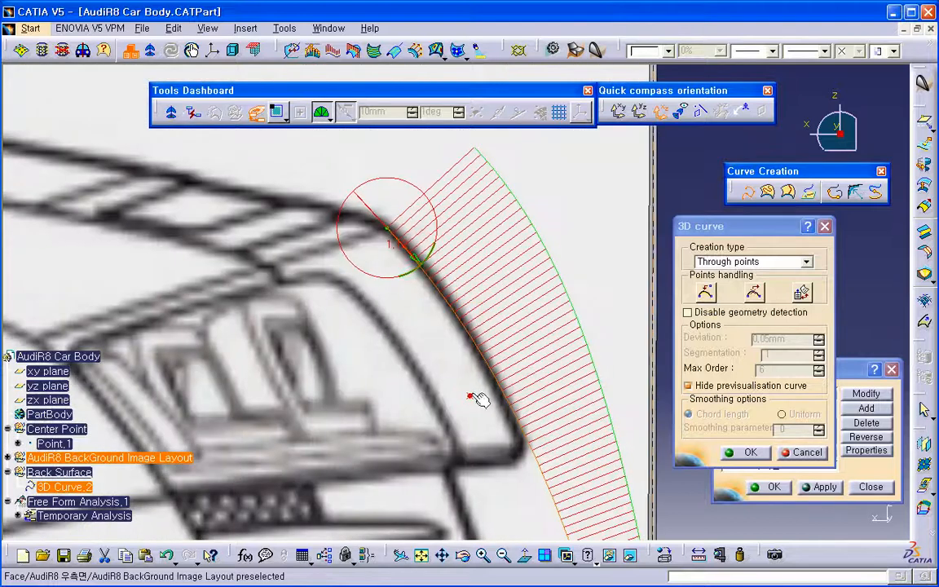
click(431, 253)
drag(434, 256, 428, 256)
Check the curvature comb at the bumper, adjust the upper end tangent once more and accept the 3D curve
mouse_move(420, 407)
middle_down()
mouse_move(433, 329)
mouse_move(456, 459)
mouse_move(450, 353)
mouse_move(404, 321)
middle_up()
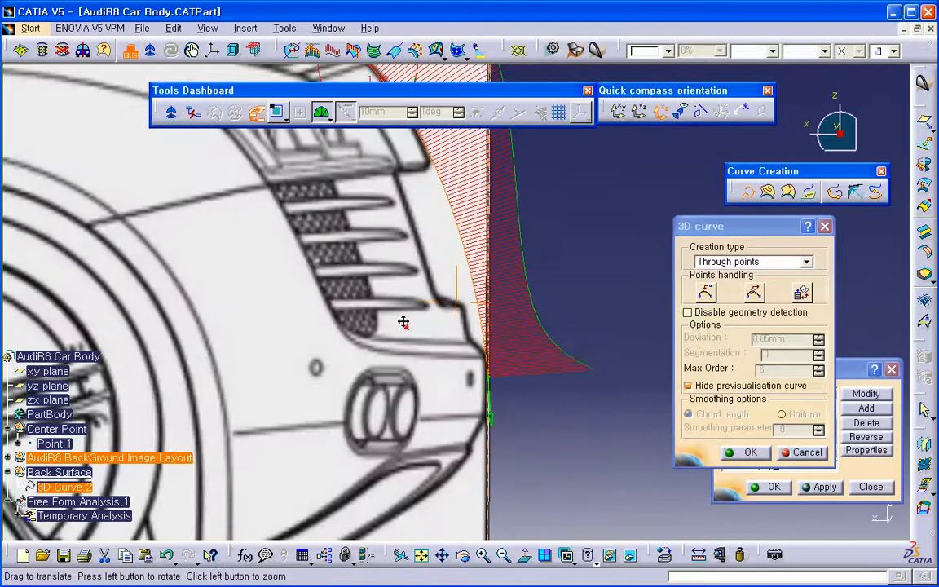
mouse_move(510, 430)
middle_down()
mouse_move(521, 395)
mouse_move(505, 440)
middle_up()
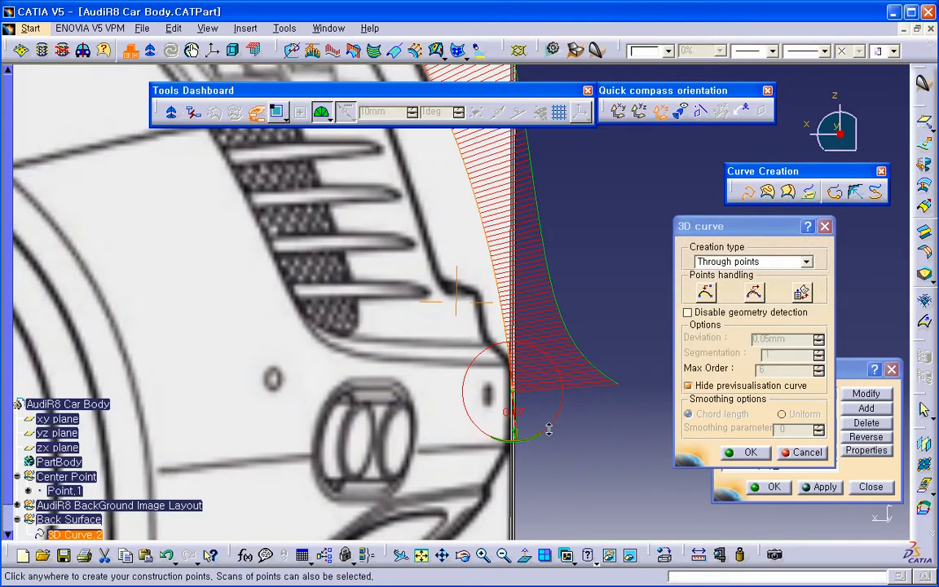
mouse_move(527, 438)
middle_down()
mouse_move(554, 373)
mouse_move(540, 352)
mouse_move(573, 391)
mouse_move(571, 361)
mouse_move(533, 399)
mouse_move(514, 440)
mouse_move(509, 390)
middle_up()
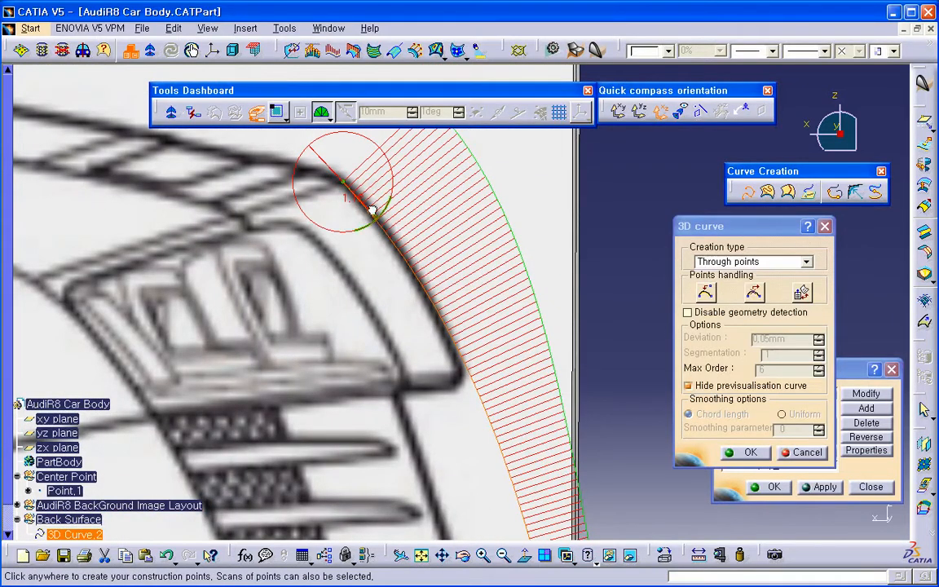
drag(372, 211, 371, 207)
middle_drag(392, 348, 400, 295)
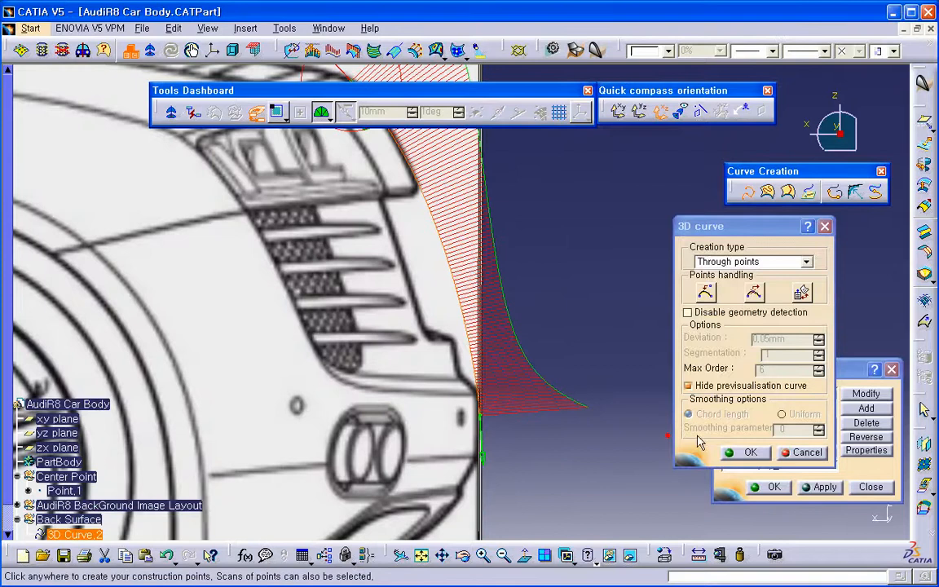
click(744, 453)
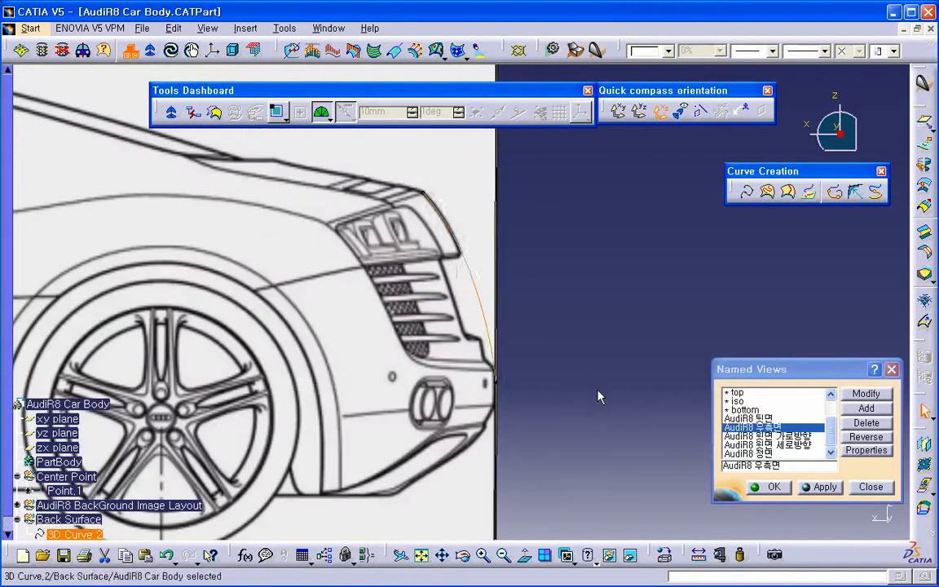
Give the rear-profile 3D curve a thicker blue line and save the part
scroll(599, 394, down, 5)
middle_drag(599, 393, 643, 434)
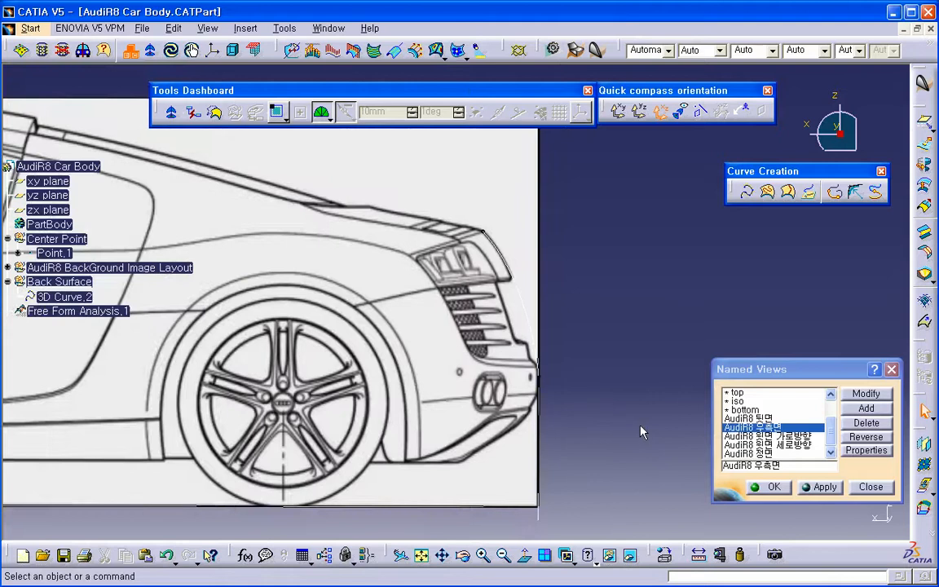
click(503, 265)
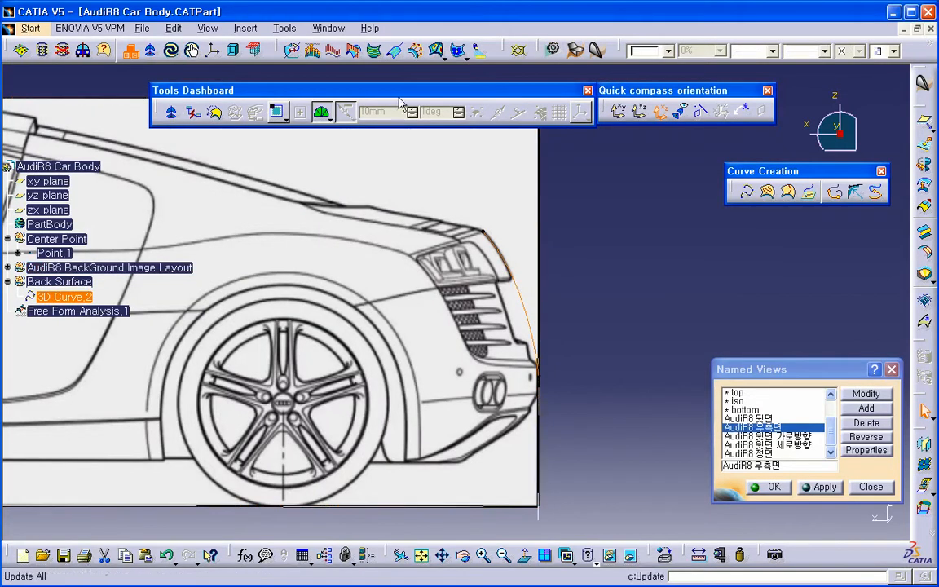
click(772, 50)
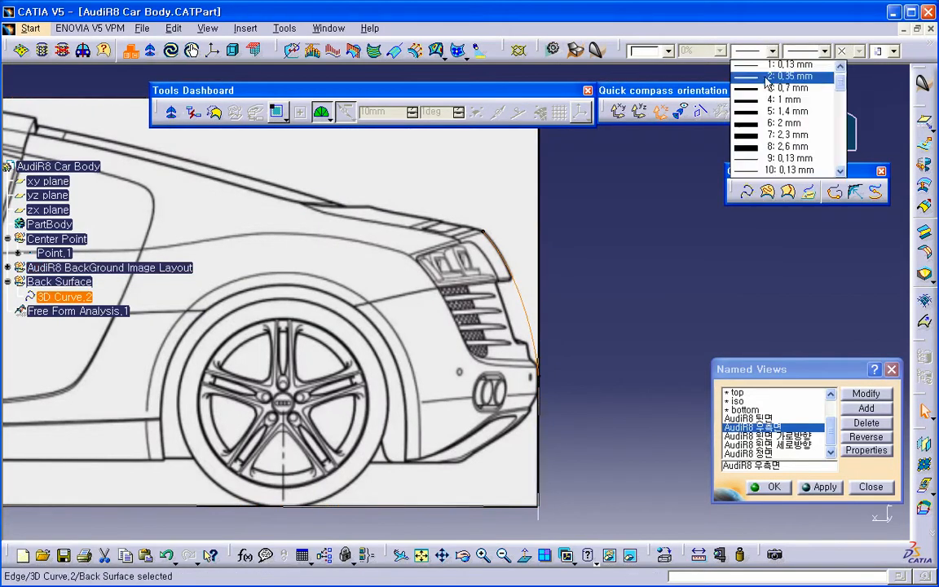
click(667, 50)
click(667, 50)
click(651, 171)
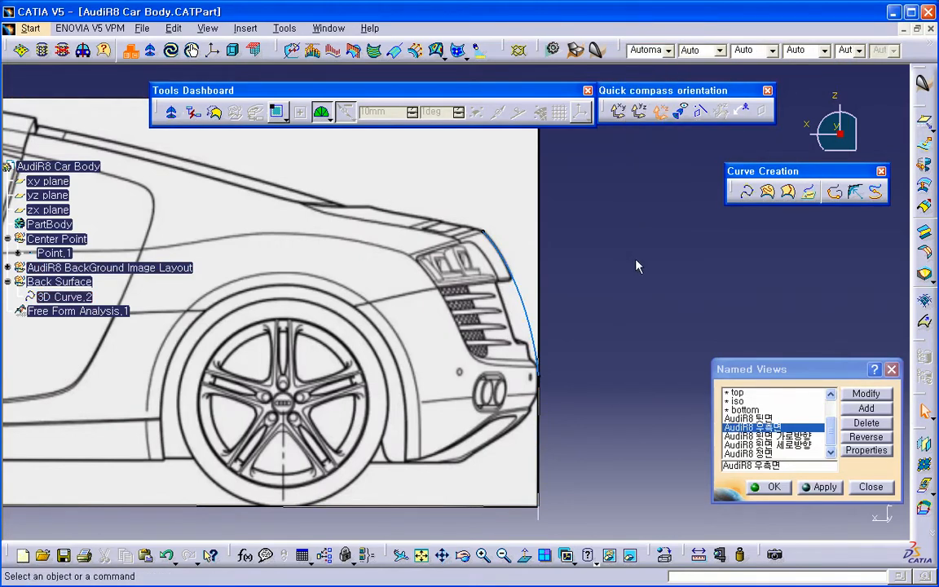
click(142, 27)
click(144, 124)
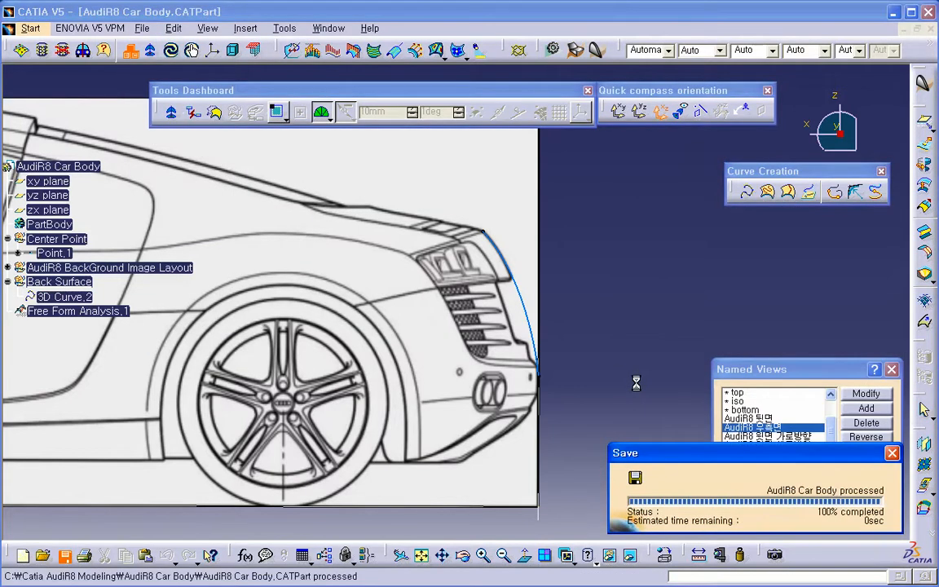
Switch to the named rear view AudiR8 뒷면 and hide the rear-profile 3D curve
middle_drag(414, 325, 542, 269)
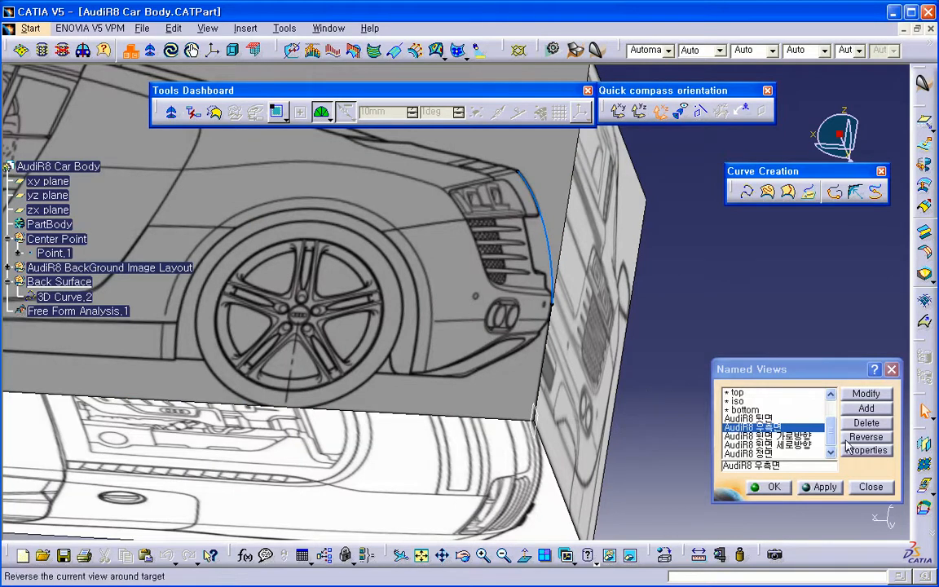
click(748, 418)
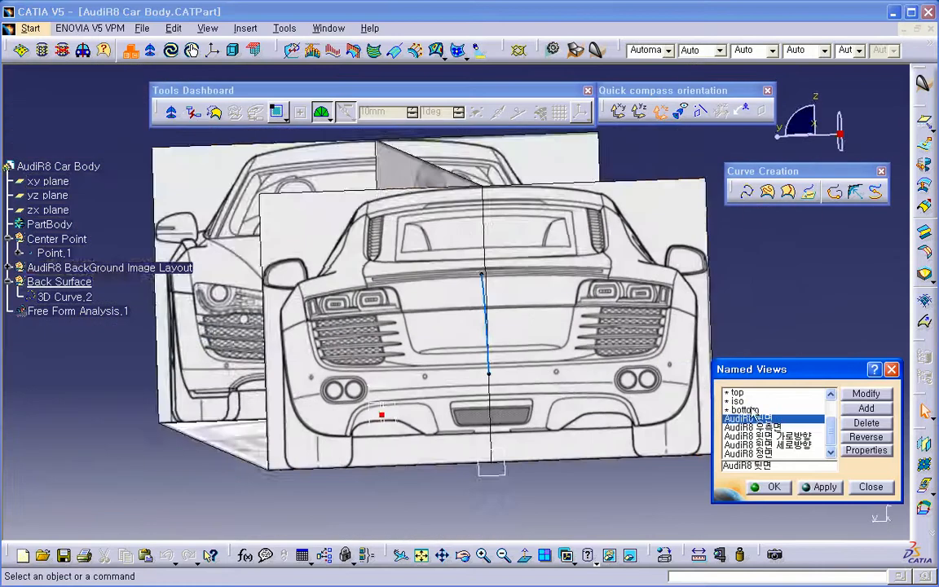
middle_drag(460, 364, 536, 341)
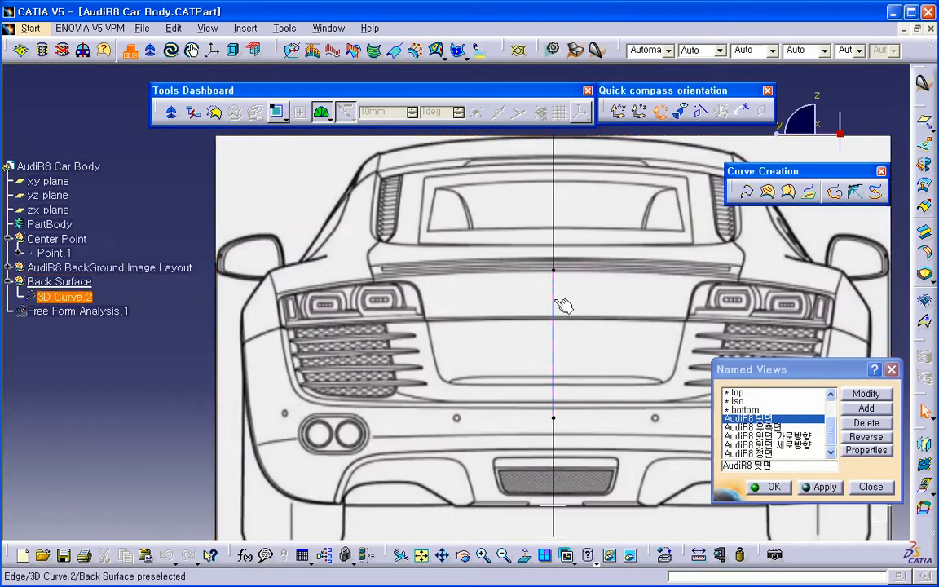
right_click(558, 302)
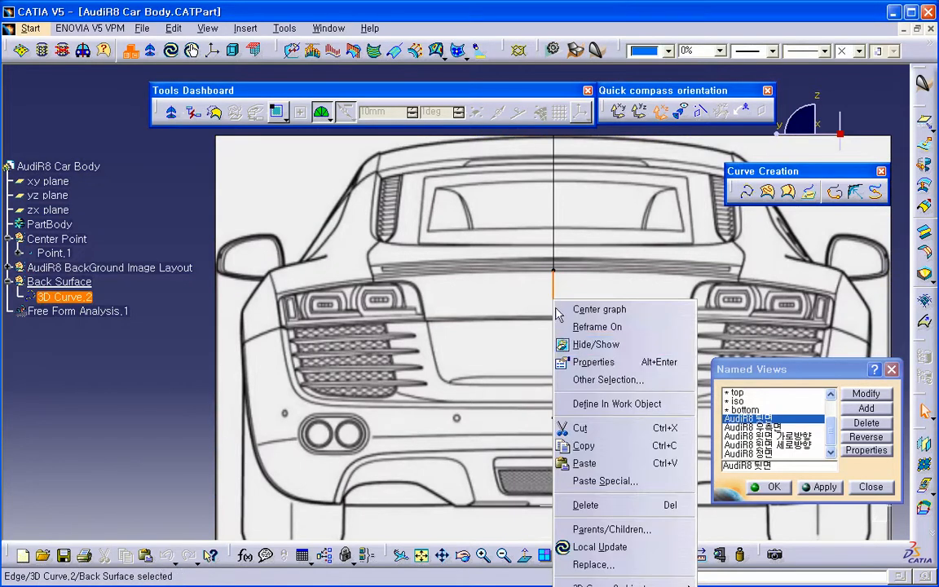
click(582, 345)
middle_drag(578, 295, 482, 249)
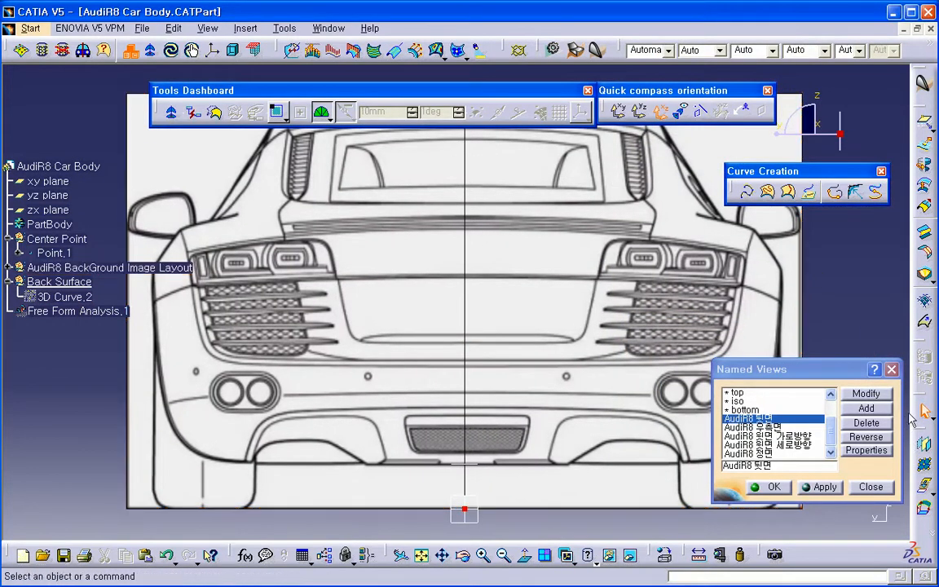
Undock the Wireframe toolbar, place it beneath the Curve Creation toolbar, and dock the other displaced toolbars again
right_click(496, 55)
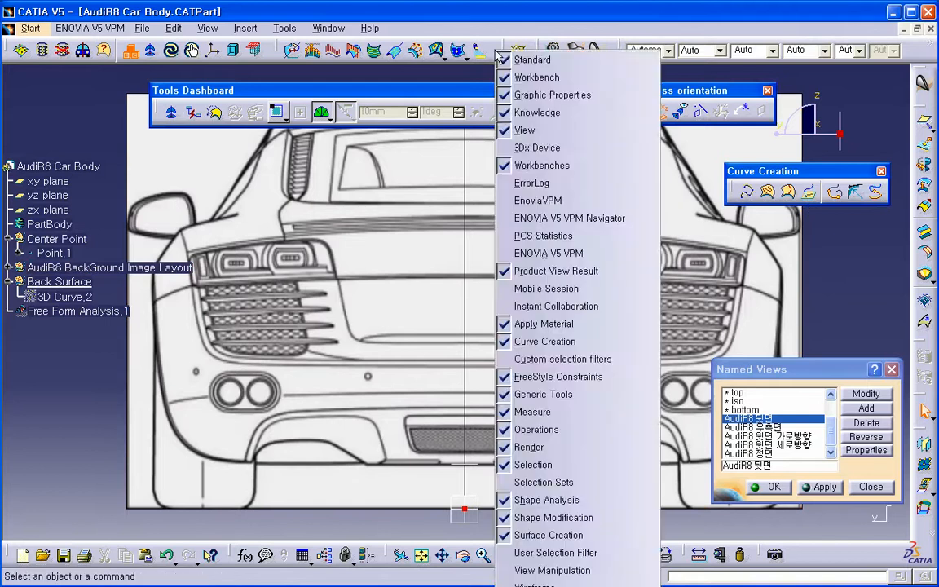
click(530, 583)
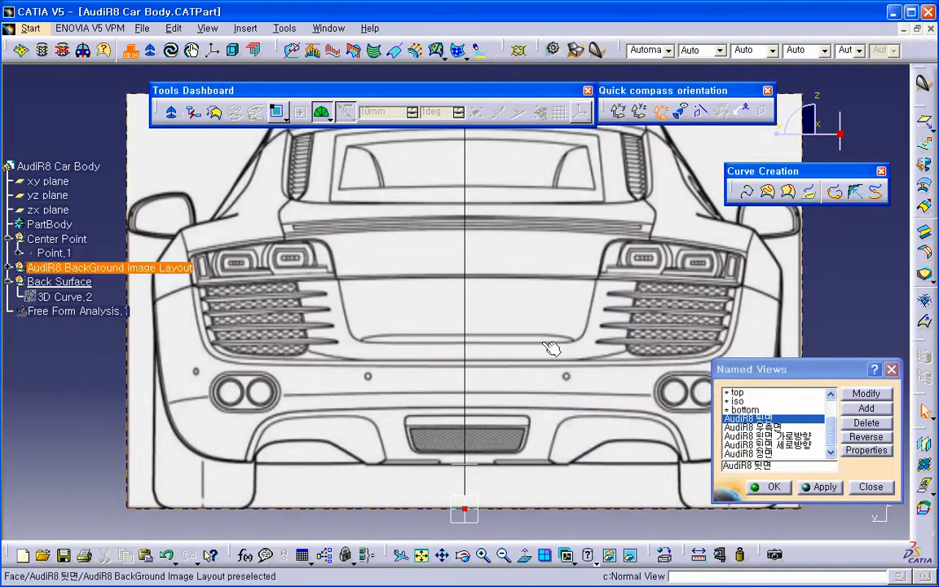
drag(920, 429, 844, 299)
drag(925, 452, 641, 160)
drag(878, 361, 921, 391)
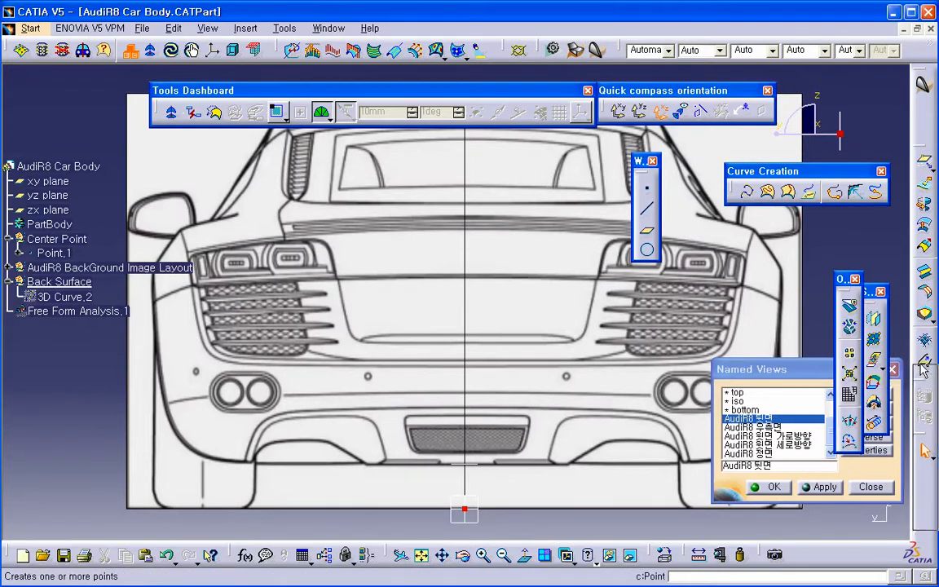
drag(845, 280, 919, 367)
drag(869, 291, 900, 274)
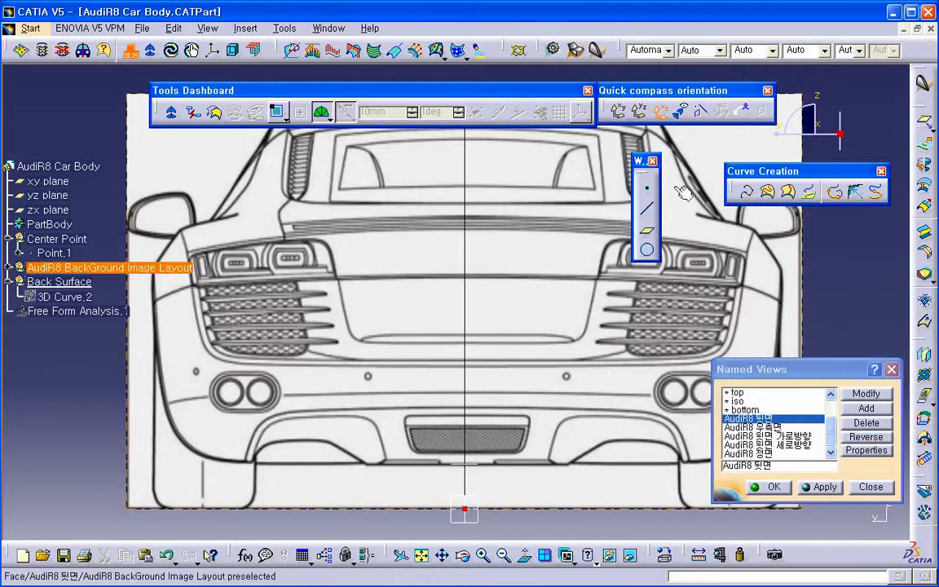
drag(640, 163, 801, 232)
scroll(645, 279, up, 1)
middle_drag(645, 280, 579, 279)
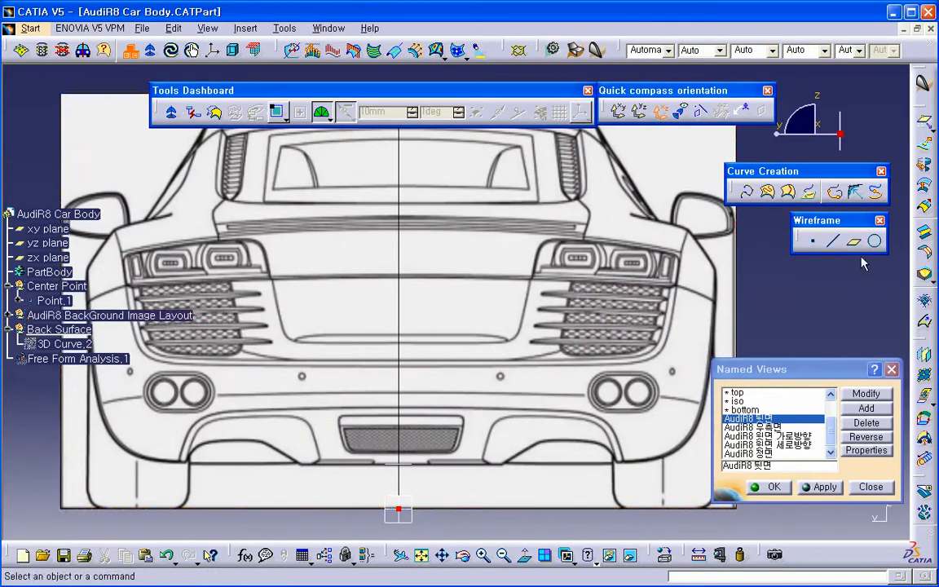
Start a Point-Direction line and create its start point by coordinates at X 0, Y 0 and Z 842.5 mm
click(834, 243)
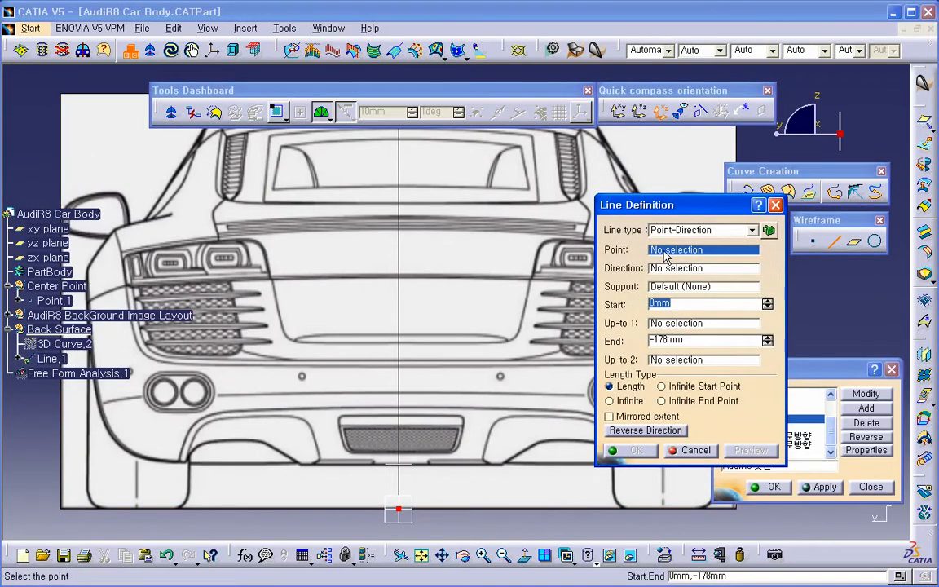
right_click(665, 254)
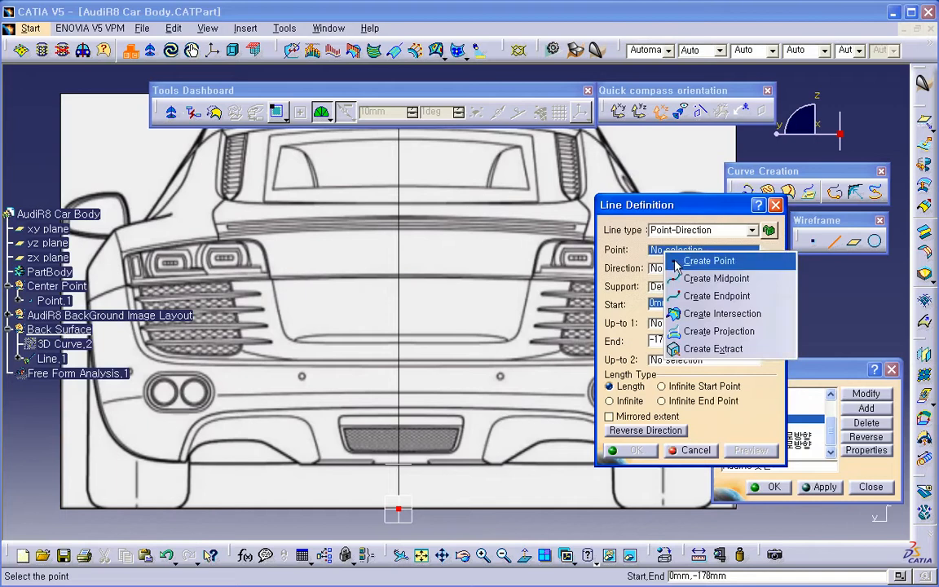
click(706, 260)
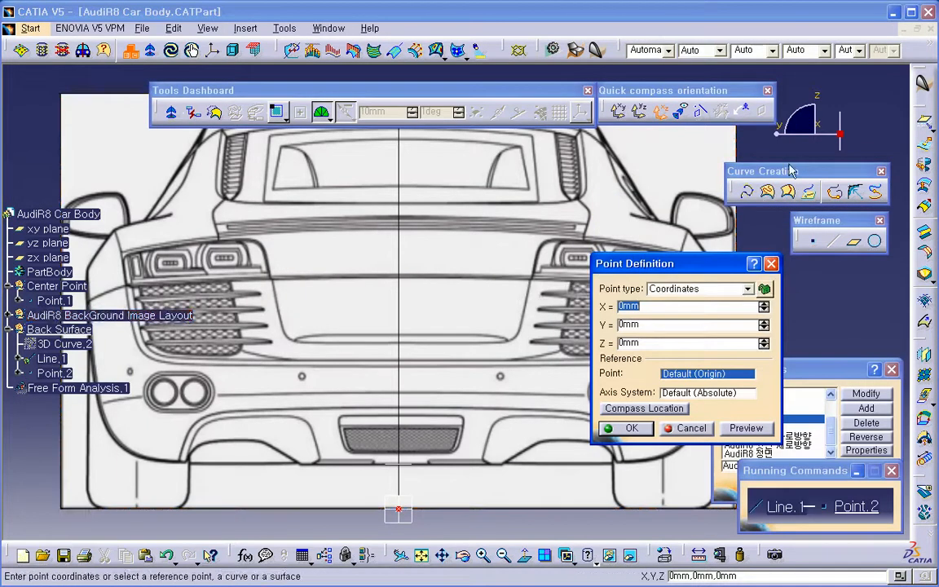
double_click(658, 307)
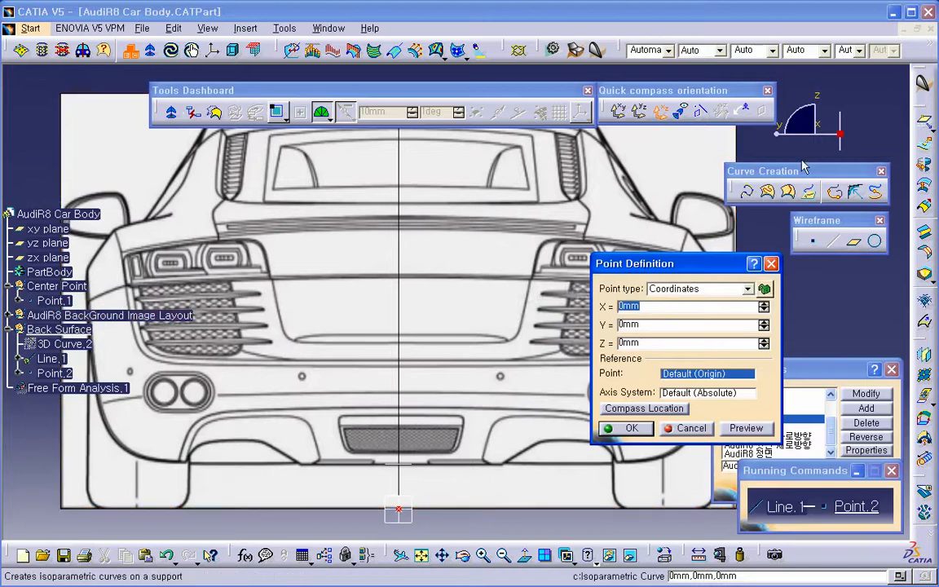
double_click(644, 324)
key(Tab)
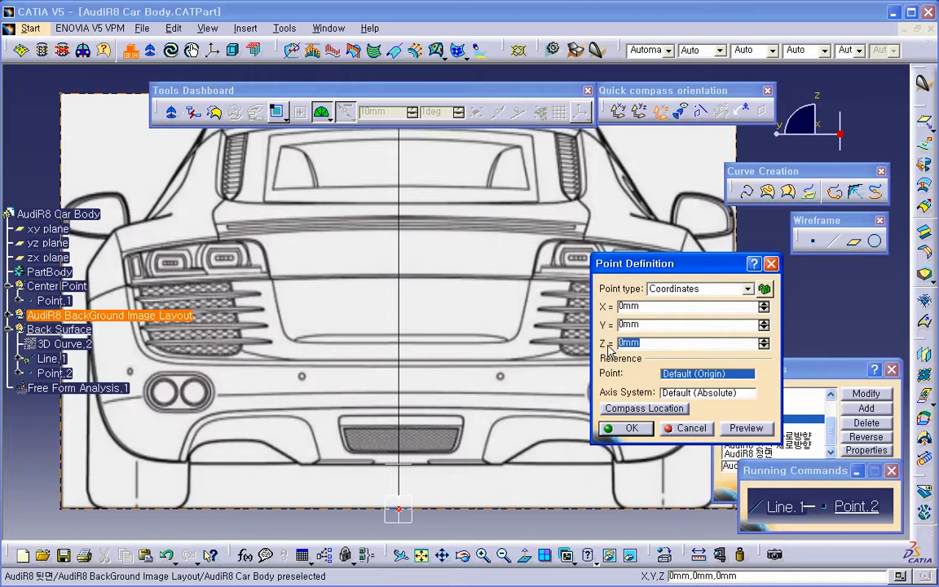
text(842.5)
key(Return)
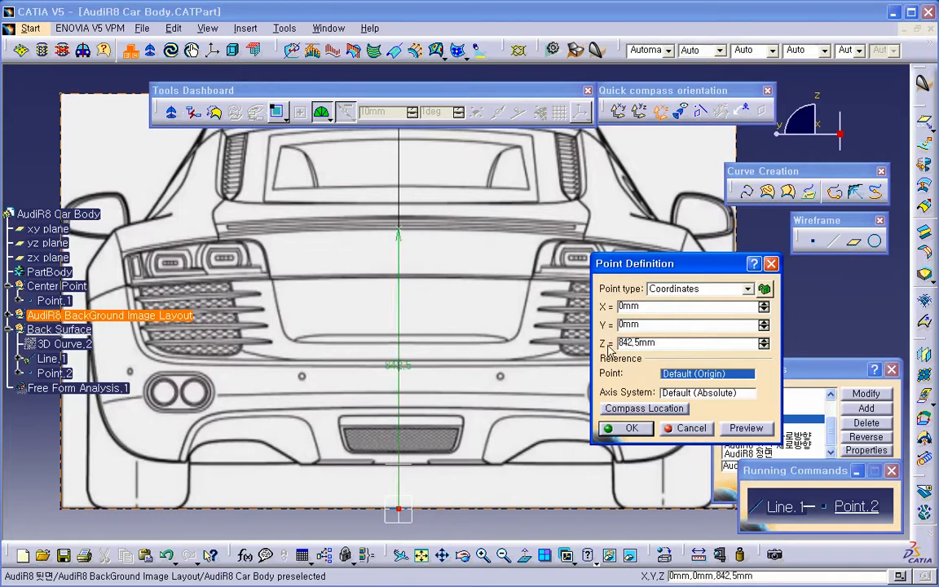
click(633, 429)
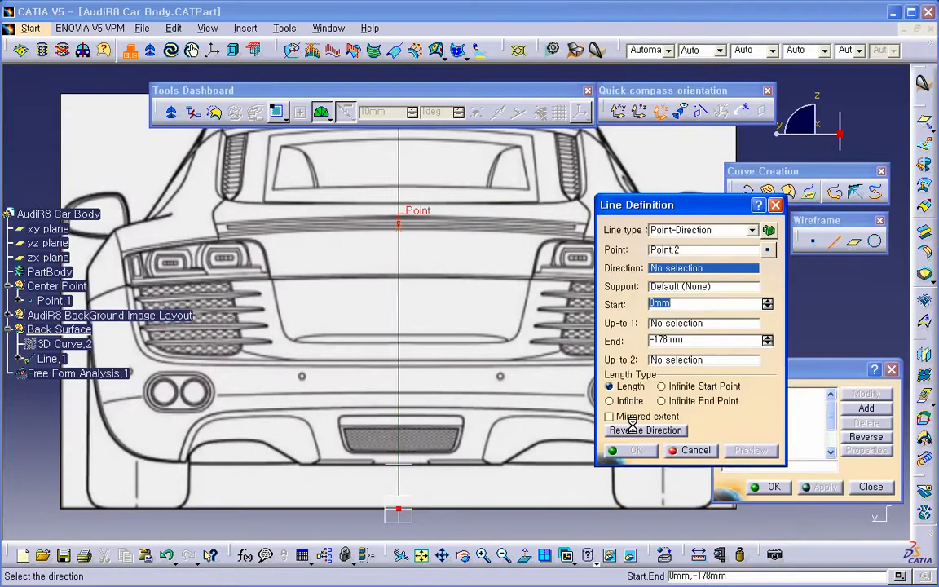
Direct the line along the Y Component, set its end to about -132 mm and create it
right_click(672, 268)
click(698, 359)
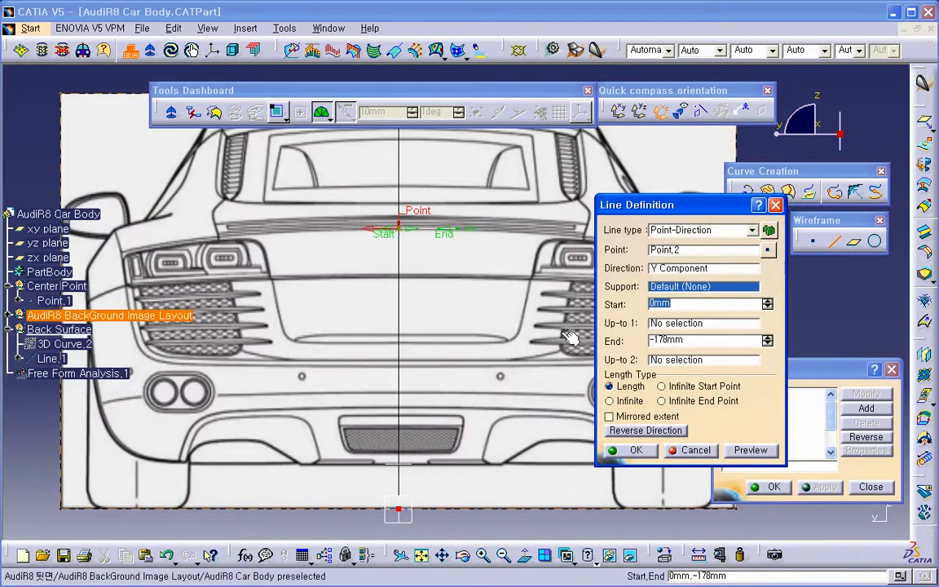
drag(447, 234, 422, 232)
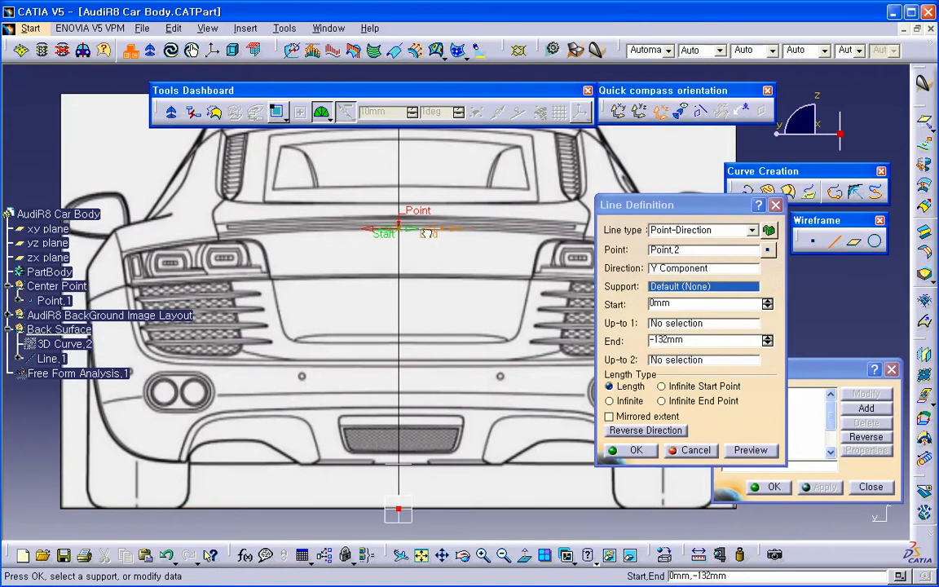
click(629, 450)
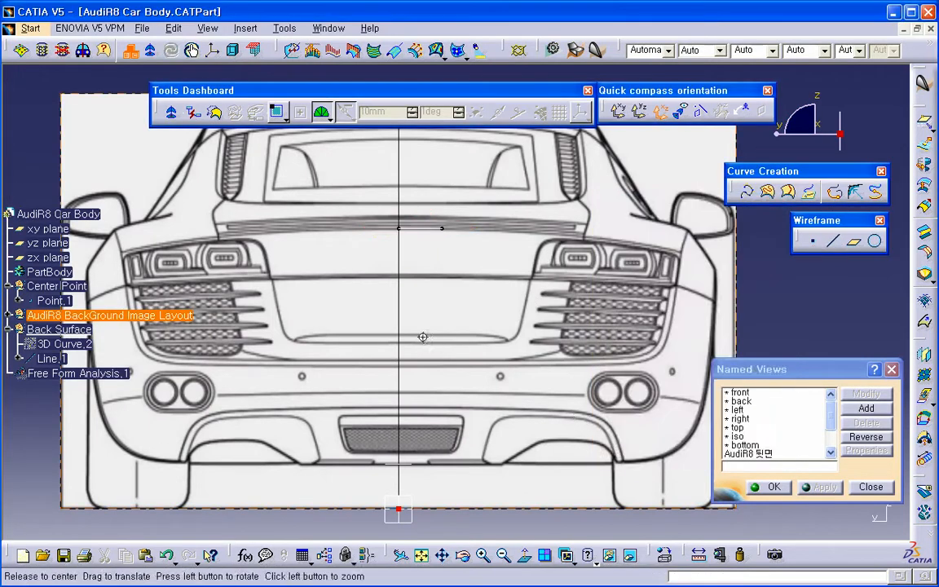
mouse_move(423, 337)
middle_down()
mouse_move(562, 335)
mouse_move(348, 296)
mouse_move(440, 297)
mouse_move(401, 305)
mouse_move(171, 187)
middle_up()
middle_drag(547, 300, 525, 386)
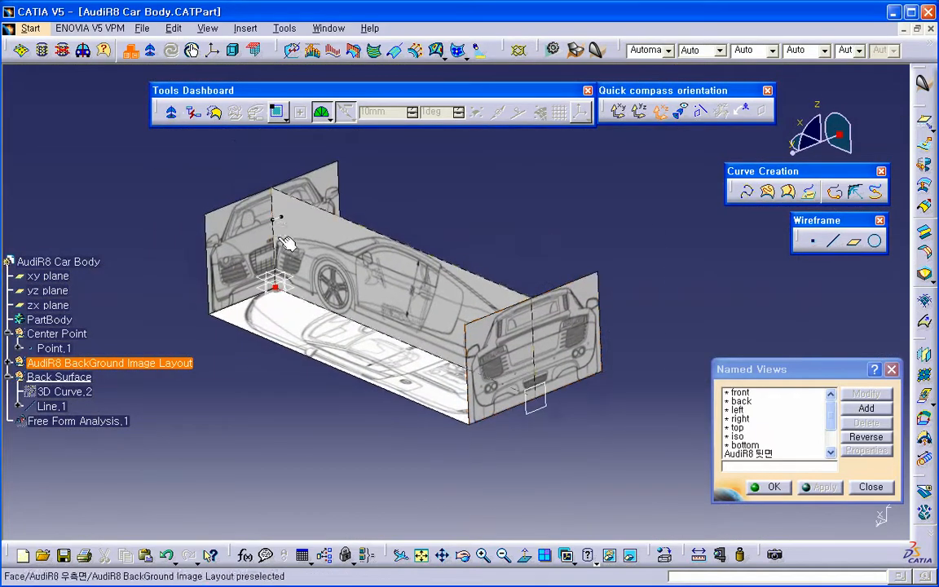
double_click(278, 216)
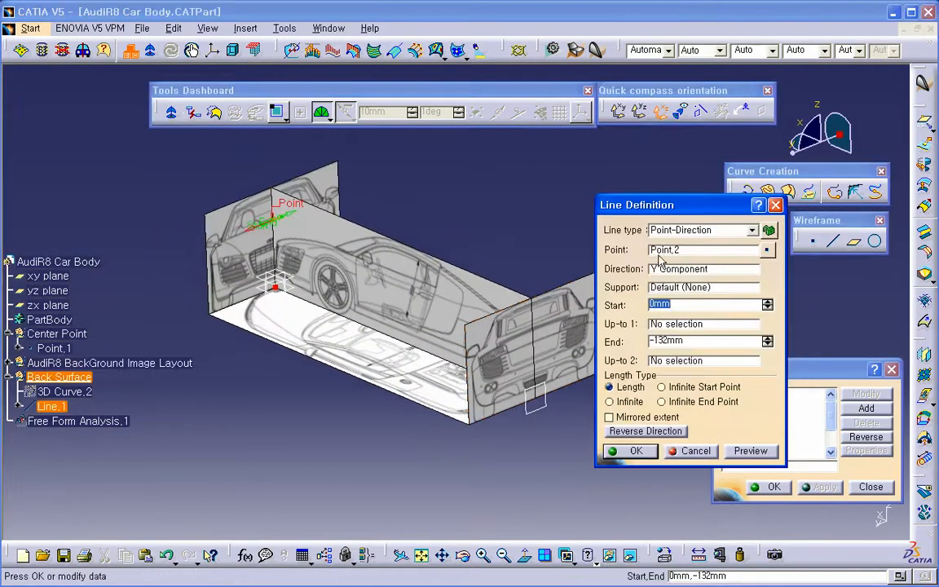
click(713, 449)
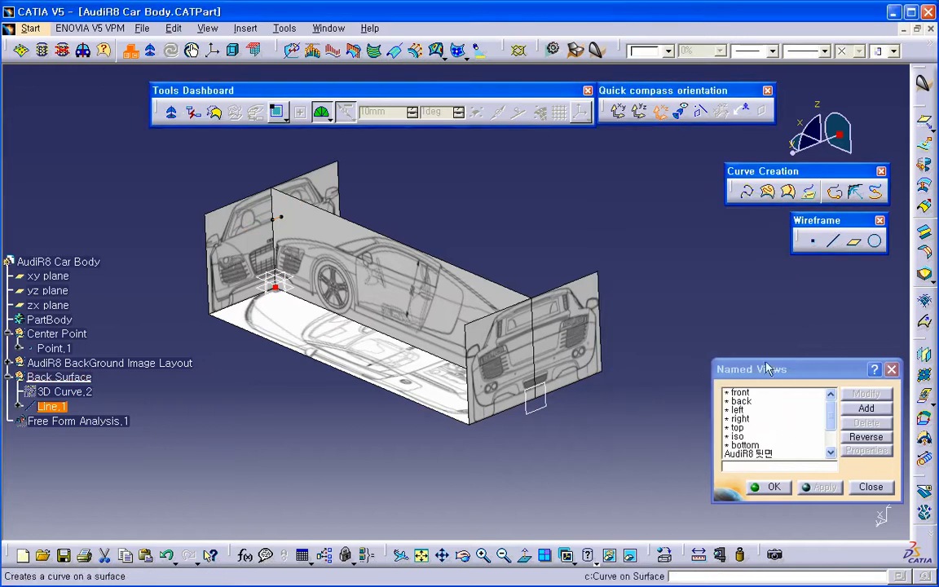
click(762, 453)
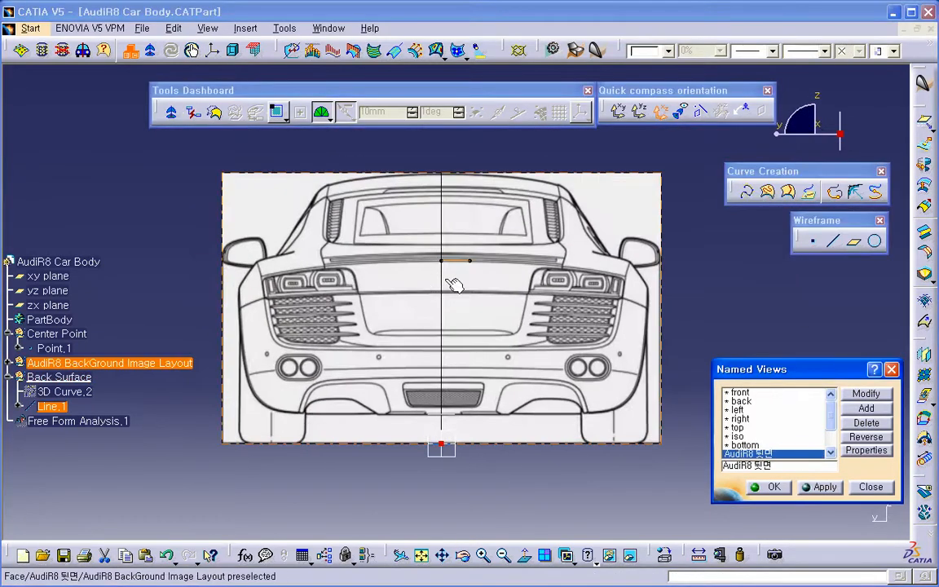
Try to shift the line to the rear image plane by setting its start point's X coordinate to 4441 mm
double_click(471, 264)
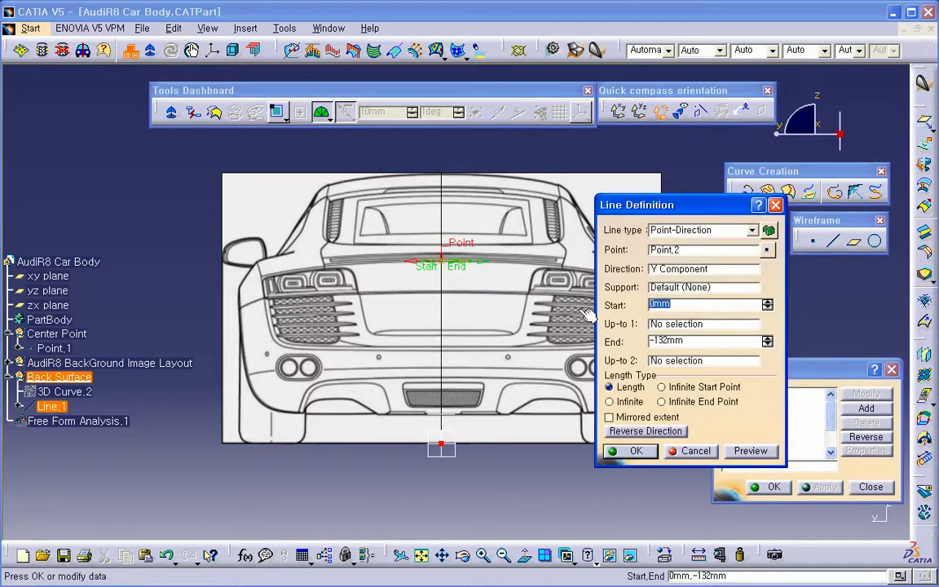
click(768, 249)
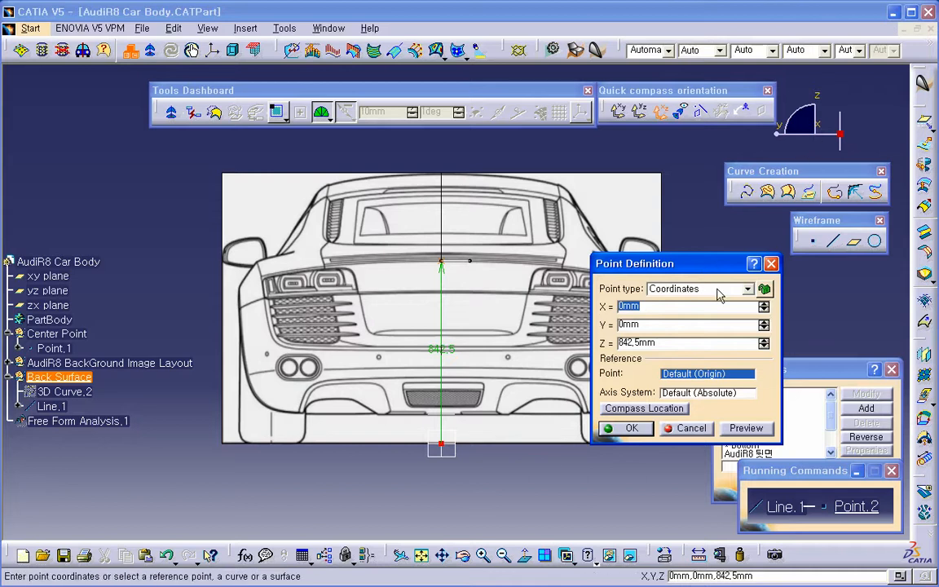
text(4441)
key(Tab)
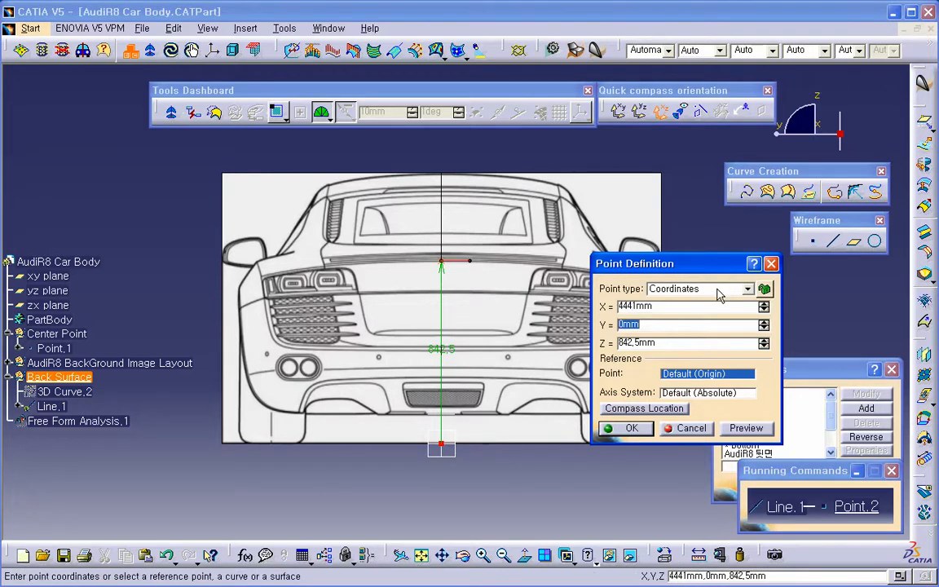
key(Return)
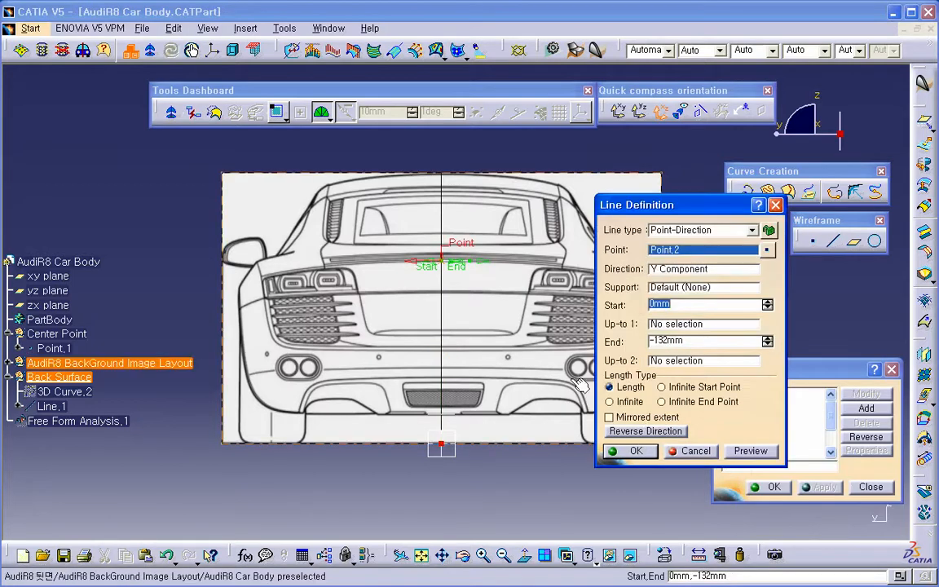
click(637, 450)
Set the X coordinate of the line's start point to -4441 mm and accept the line
middle_drag(477, 341, 440, 418)
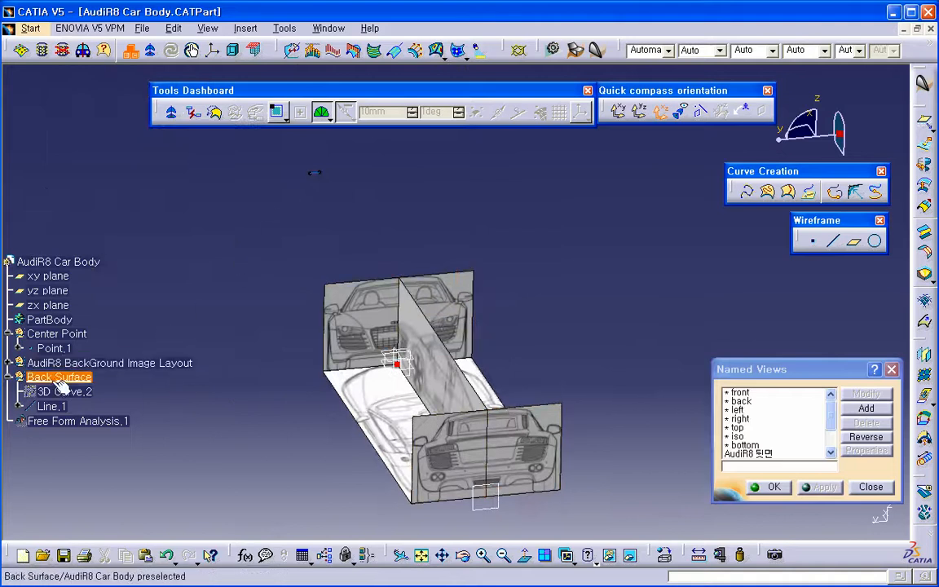
double_click(52, 408)
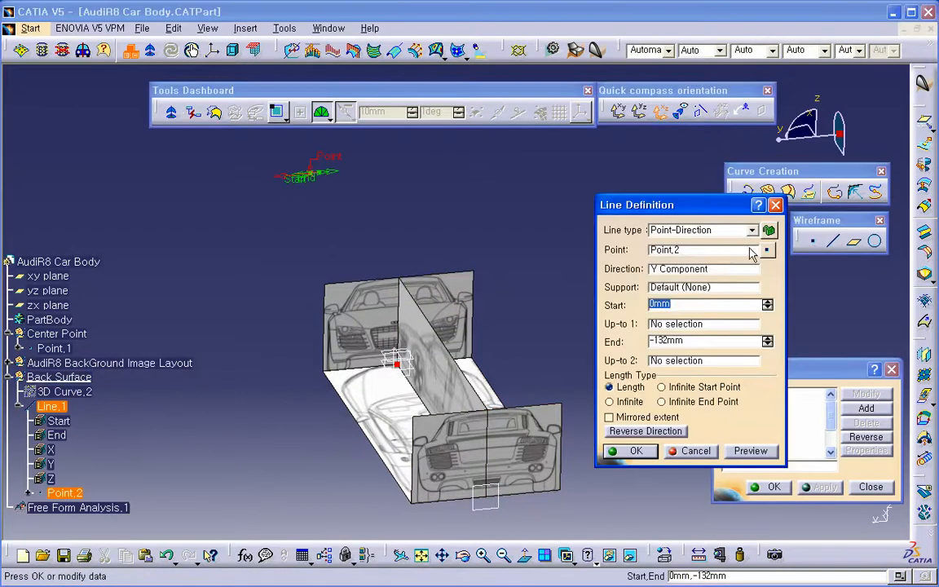
click(765, 250)
text(-4441mm)
key(Tab)
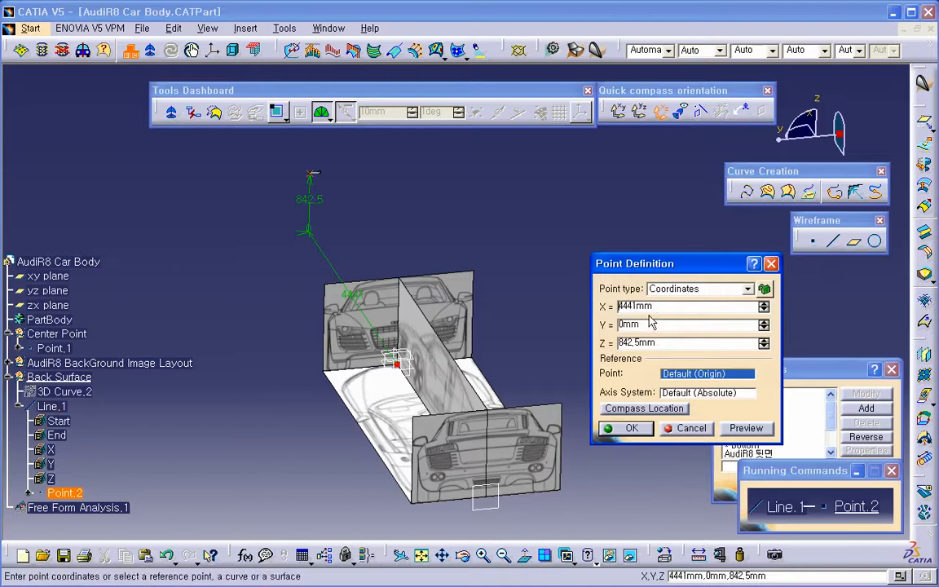
click(635, 430)
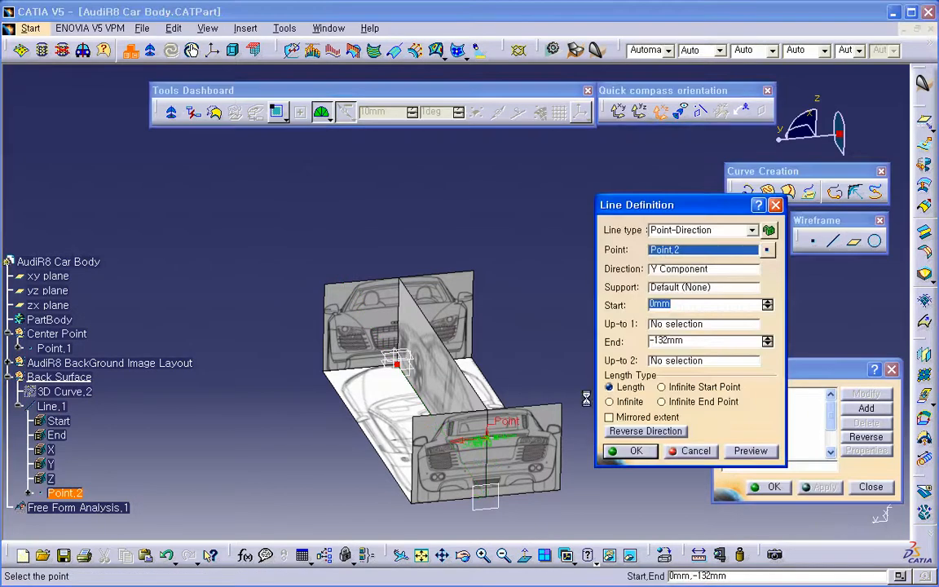
click(636, 451)
Return to the named rear view AudiR8 뒷면 and save the part
middle_drag(639, 458, 649, 456)
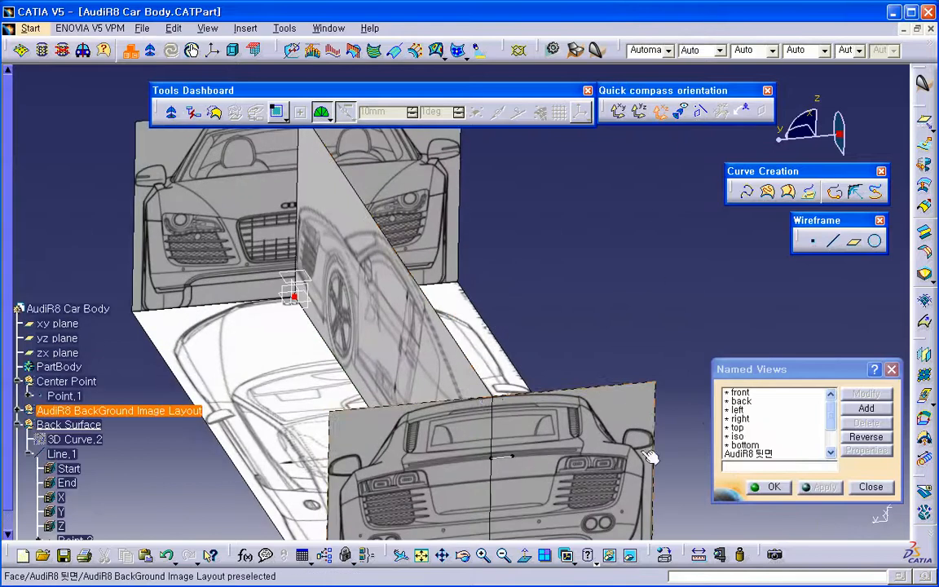
click(758, 453)
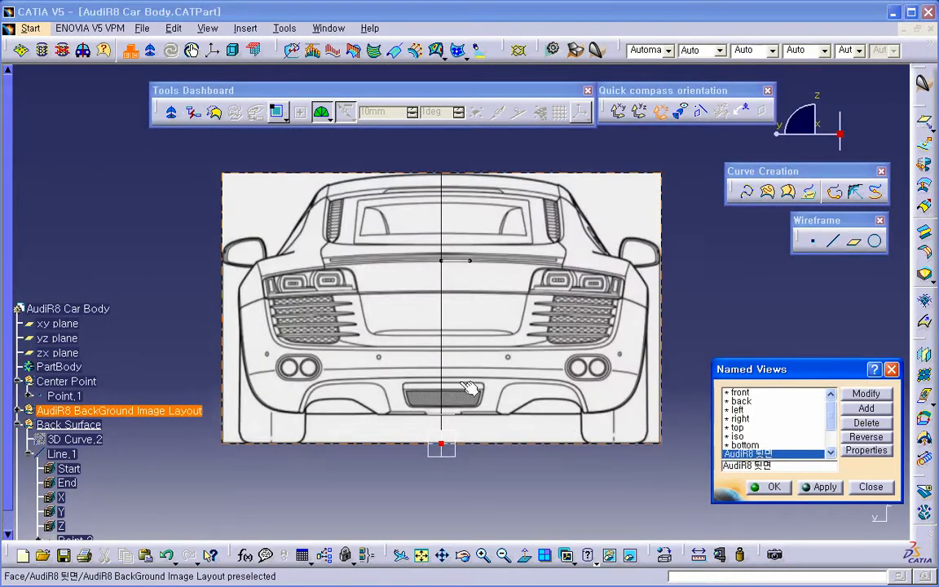
middle_drag(500, 403, 494, 341)
scroll(495, 341, down, 5)
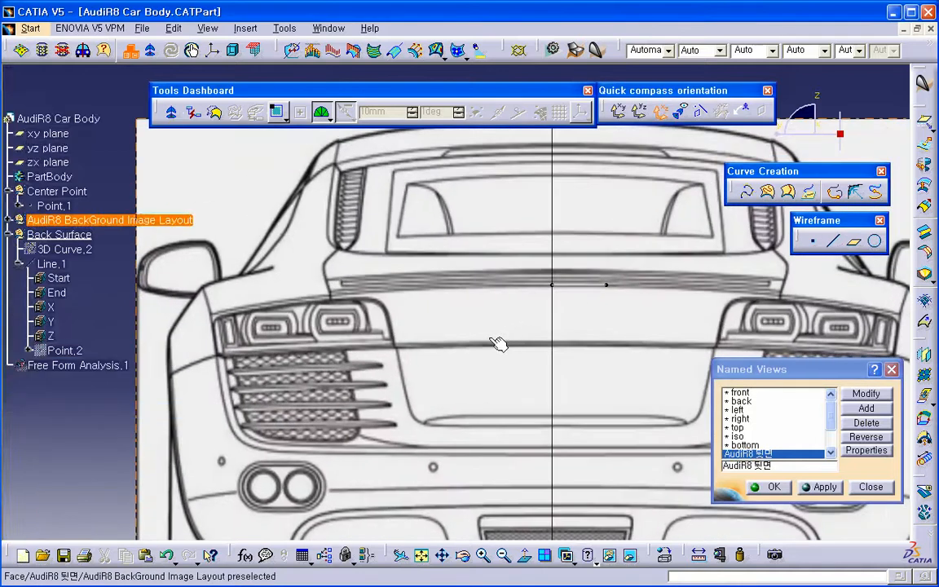
key(ctrl+s)
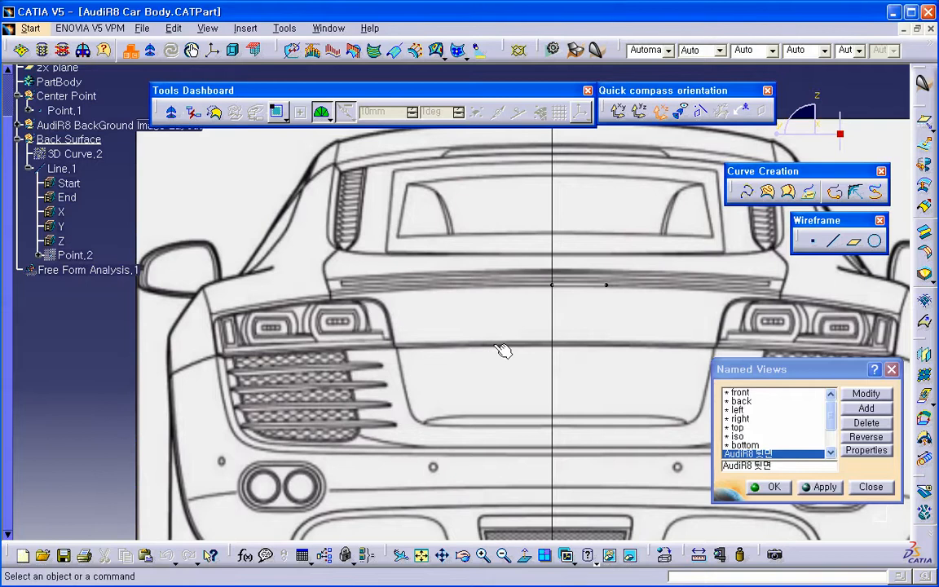
Start a Through points 3D curve from the line's start point on the centre line to the upper outer corner of the left taillight
click(808, 192)
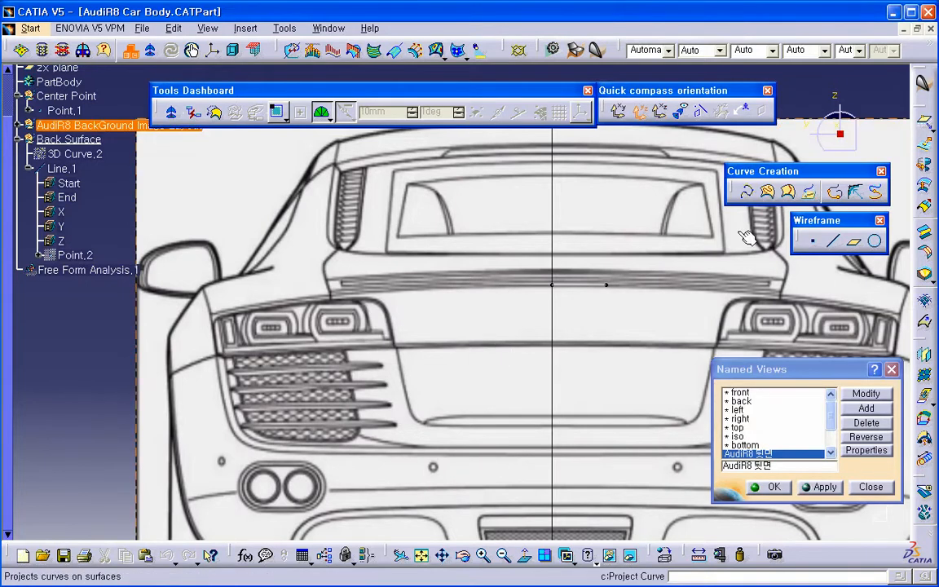
click(745, 192)
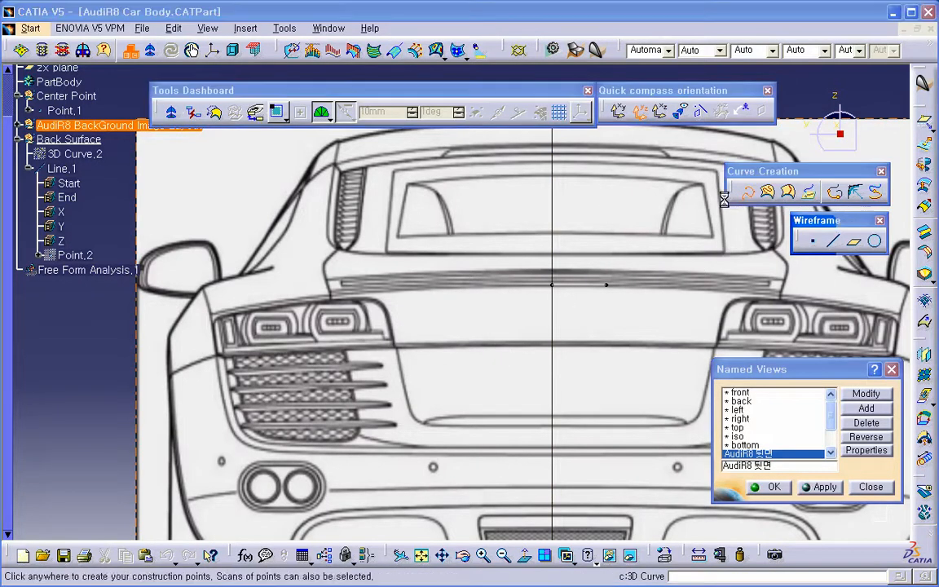
click(551, 285)
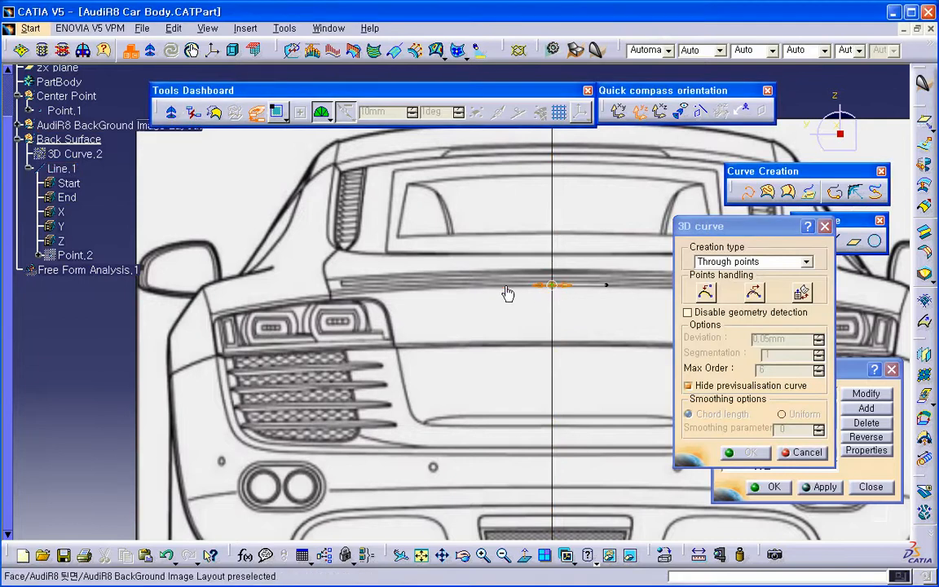
click(210, 314)
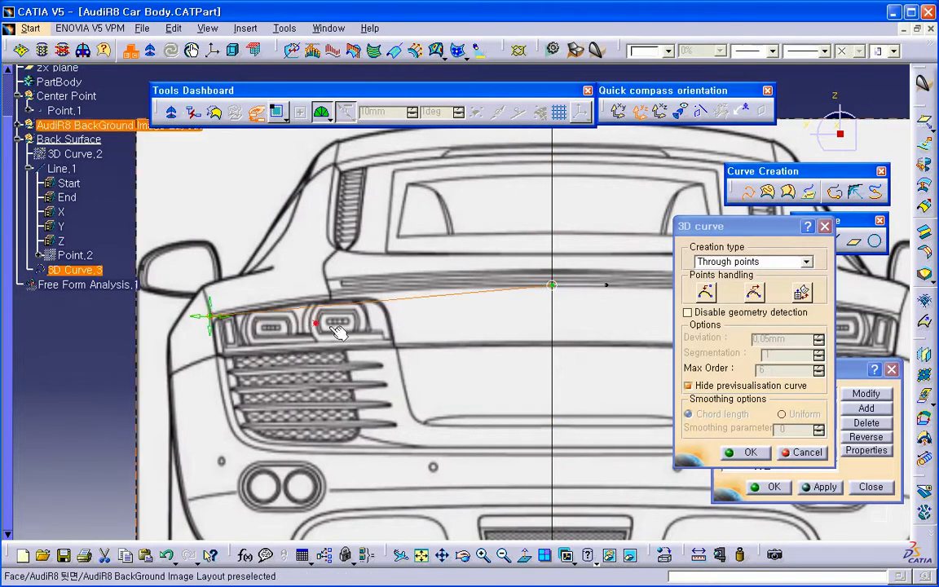
Impose curvature on the new 3D curve at its centre-line point
right_click(551, 290)
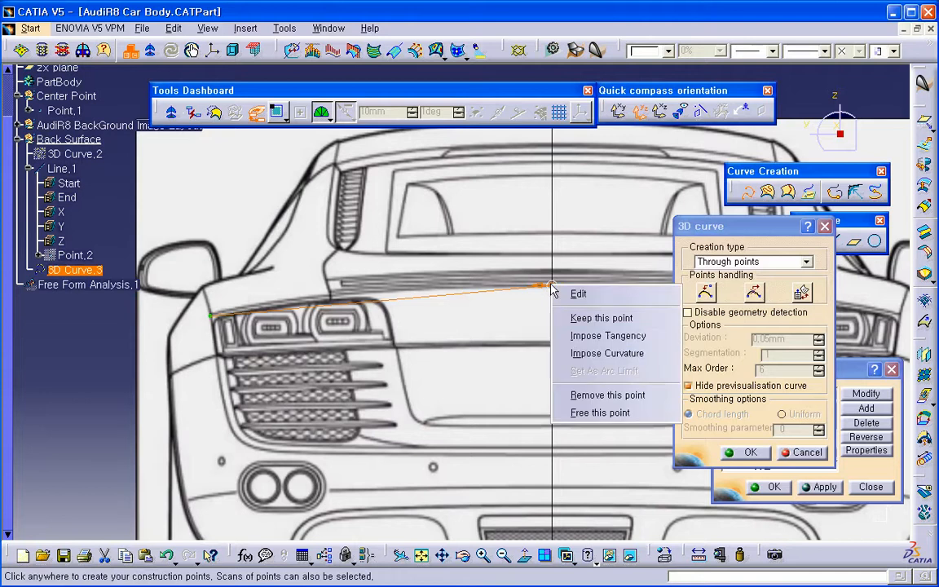
click(573, 352)
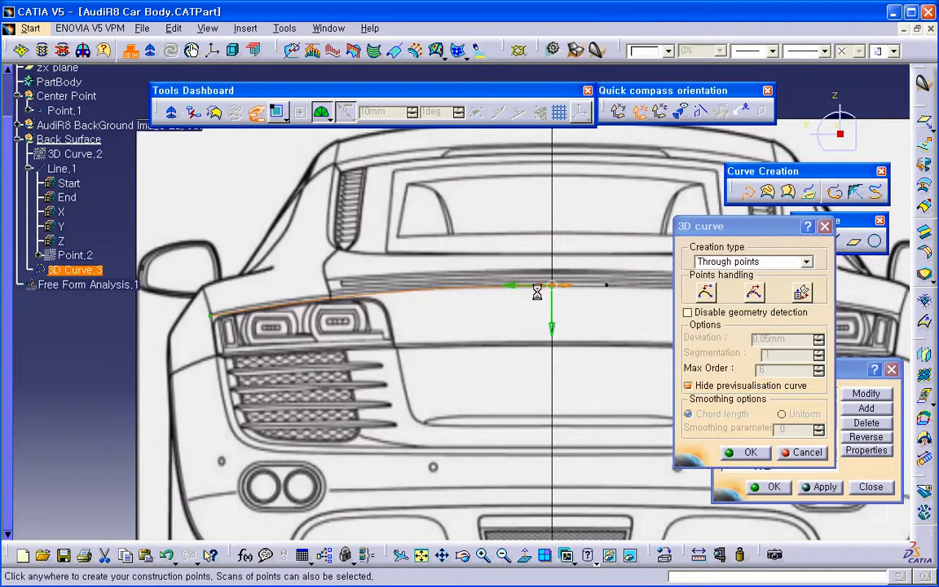
right_click(553, 287)
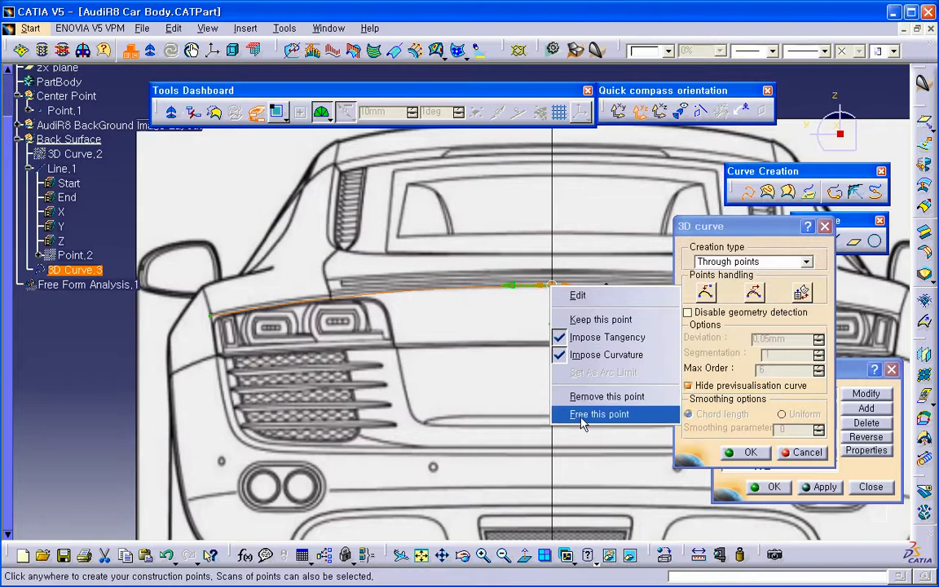
click(666, 11)
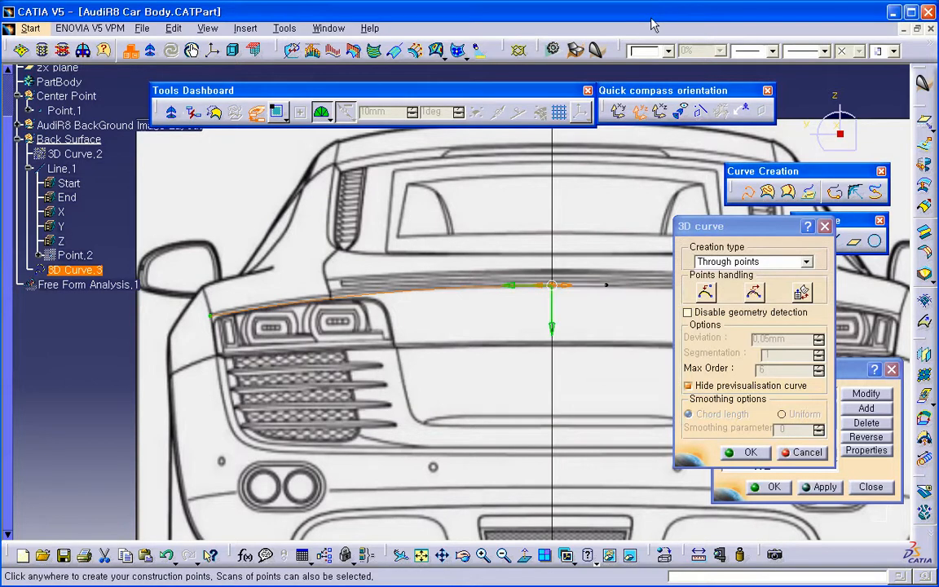
middle_drag(278, 322, 326, 319)
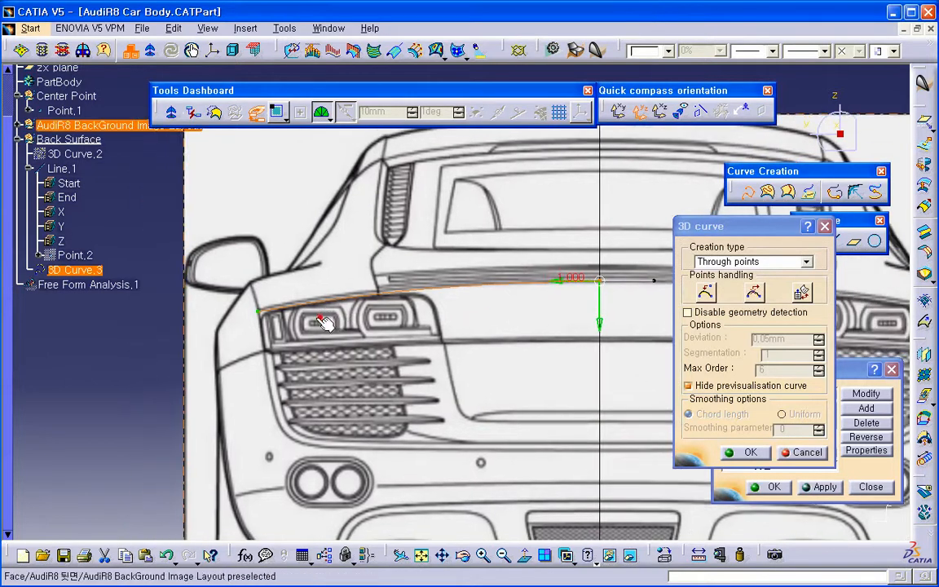
Set the 3D curve's outer end point at the left taillight to Y 843 mm and Z 770 mm
right_click(260, 321)
click(287, 325)
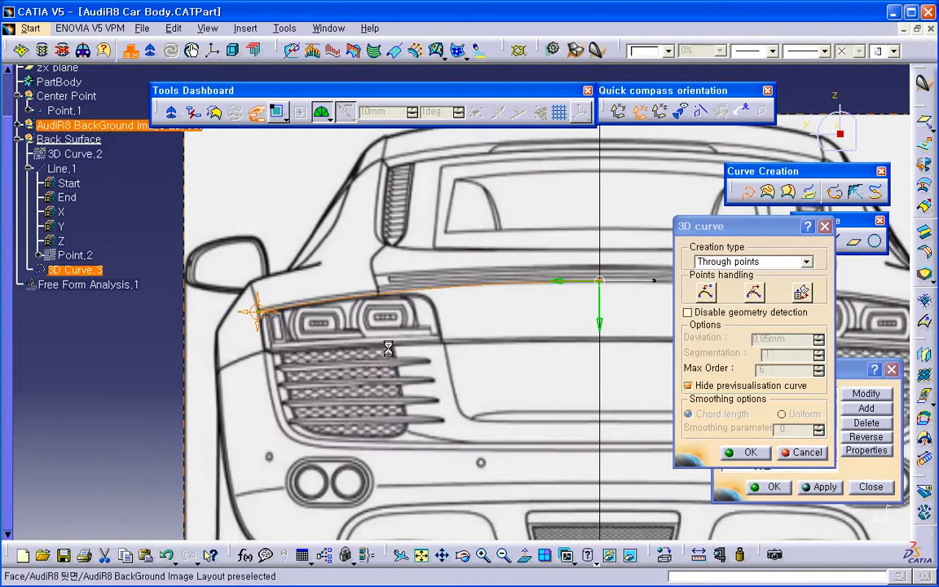
drag(388, 351, 432, 329)
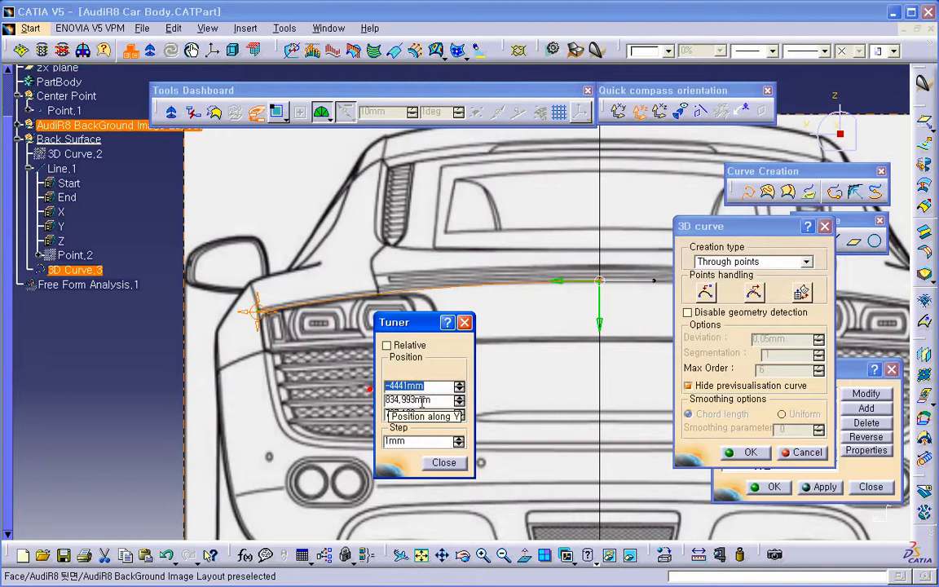
drag(437, 400, 363, 402)
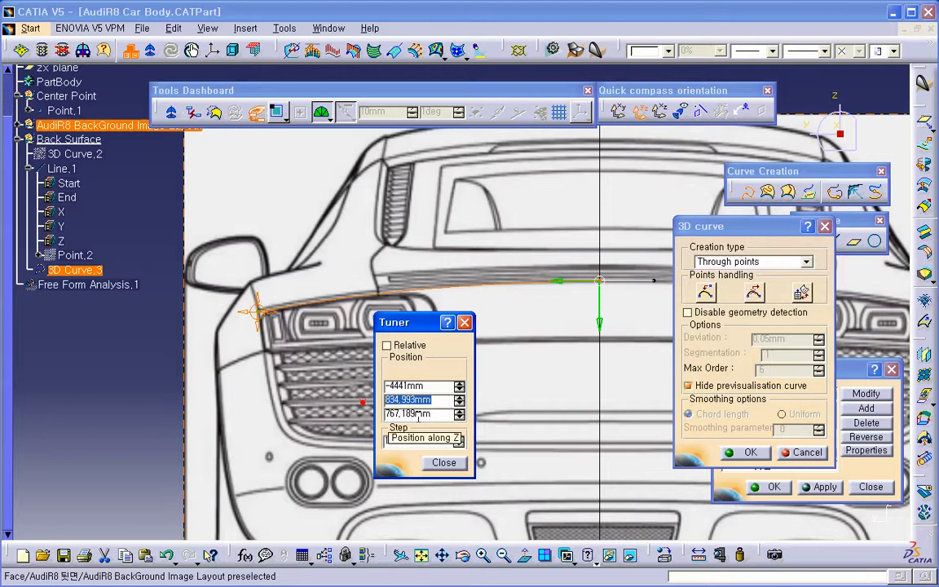
middle_drag(305, 344, 277, 296)
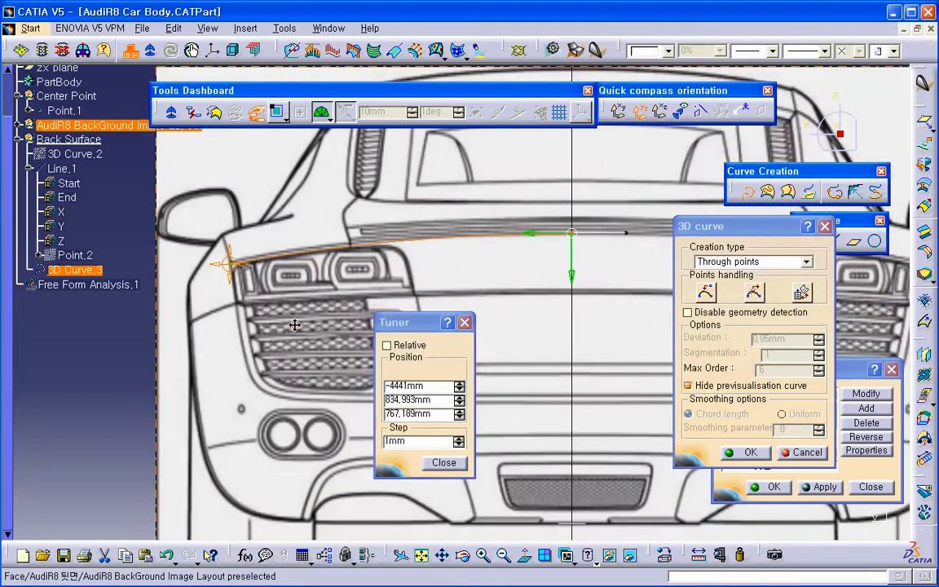
double_click(434, 400)
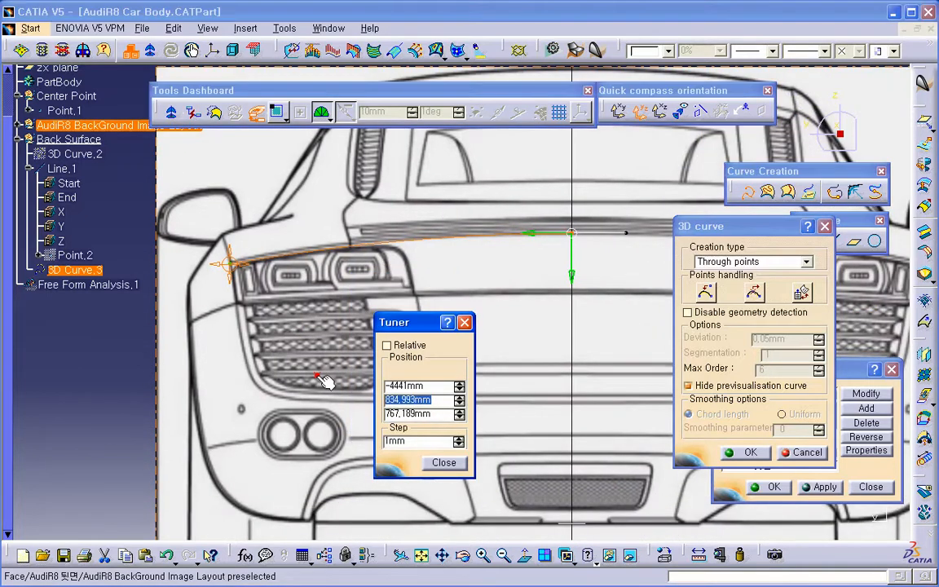
text(843)
key(Tab)
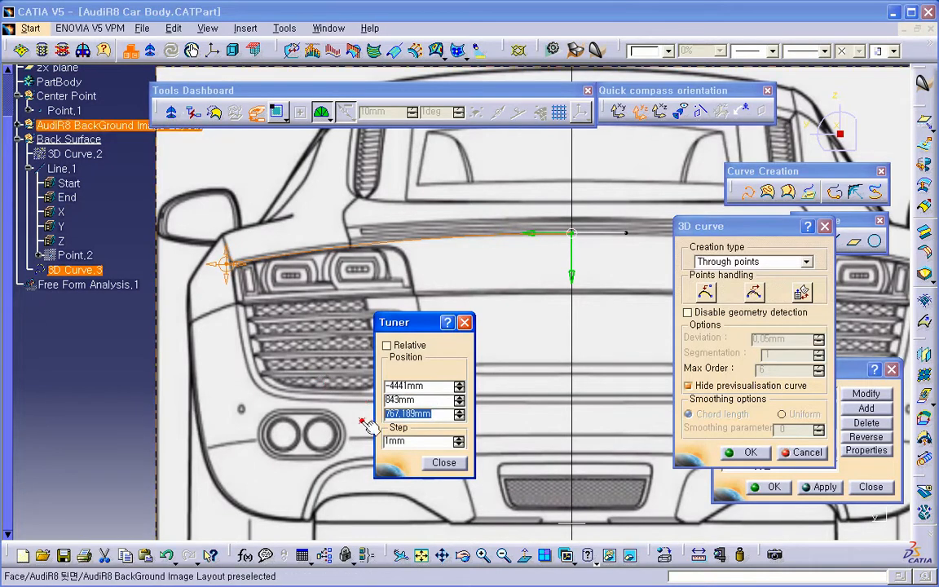
text(770)
key(Tab)
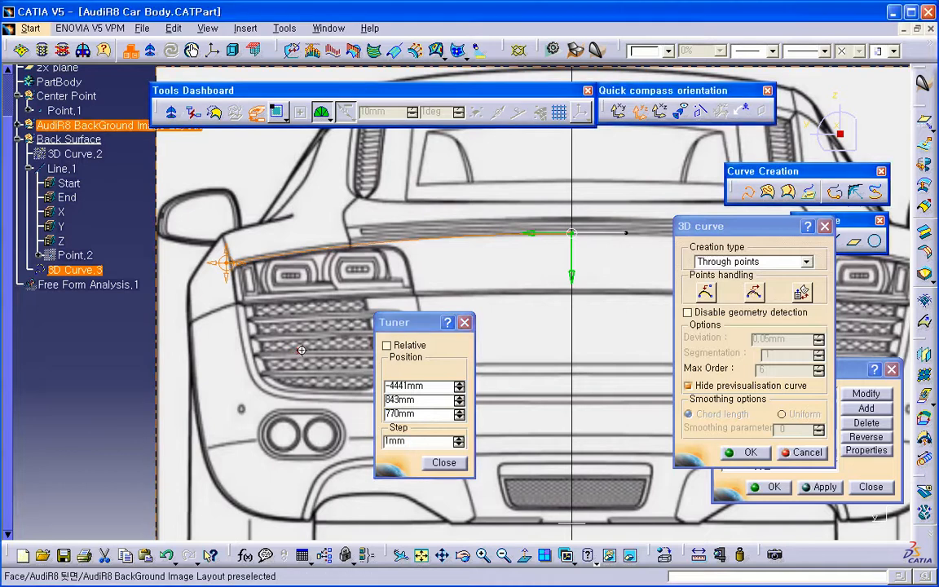
Reposition the curve's outer end point freehand on the left taillight's upper outer corner, at about Y 833 mm and Z 772 mm
ctrl+middle_drag(273, 321, 361, 303)
middle_drag(231, 259, 291, 266)
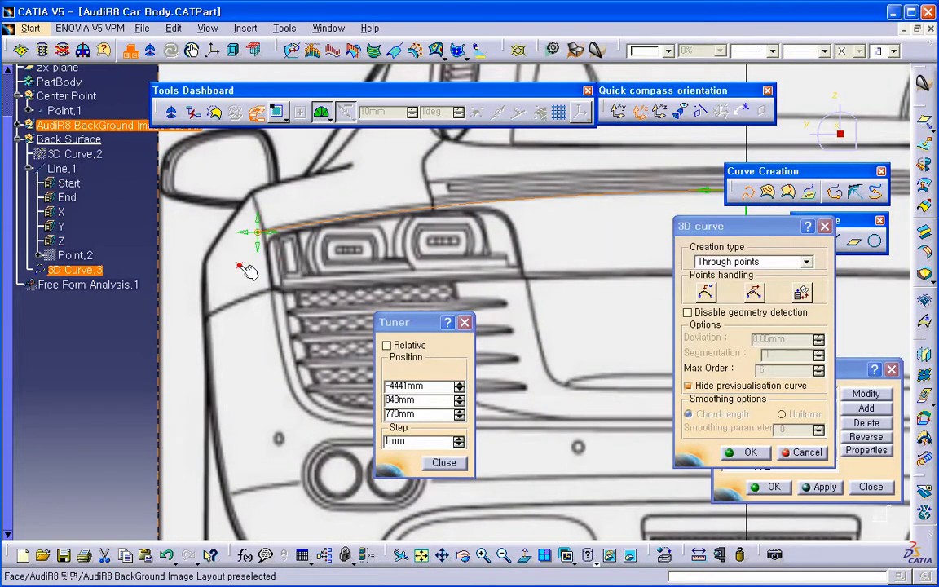
middle_drag(268, 295, 305, 312)
scroll(295, 288, up, 1)
drag(246, 277, 261, 275)
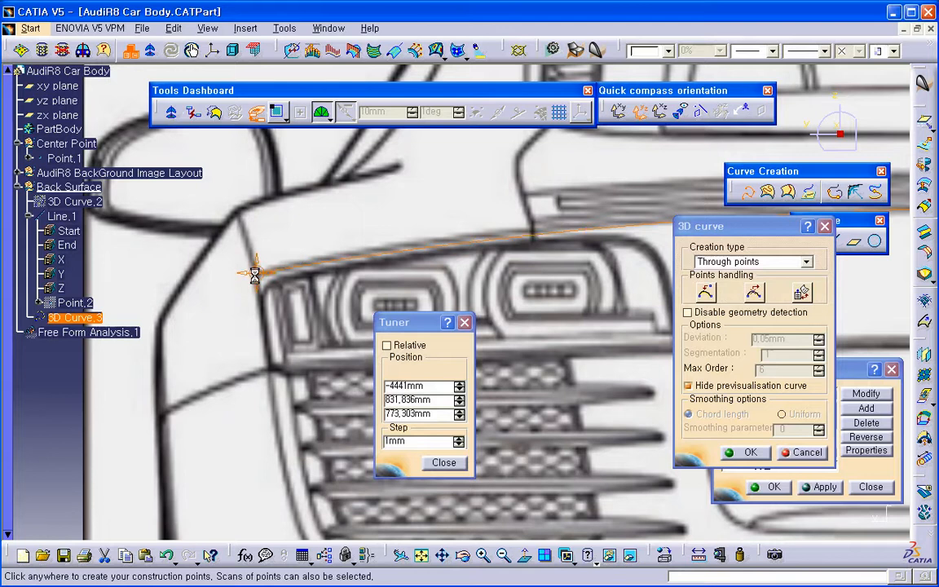
drag(255, 276, 254, 277)
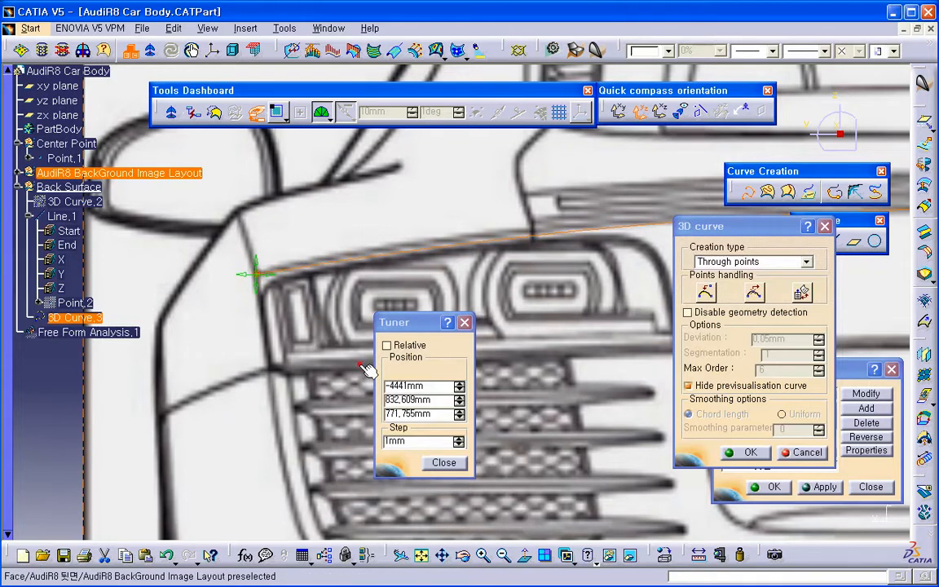
Finish tuning the curve's outer end point beside the tail lamp and impose tangency on it
click(444, 463)
middle_drag(429, 428, 432, 321)
click(427, 405)
middle_drag(270, 368, 457, 373)
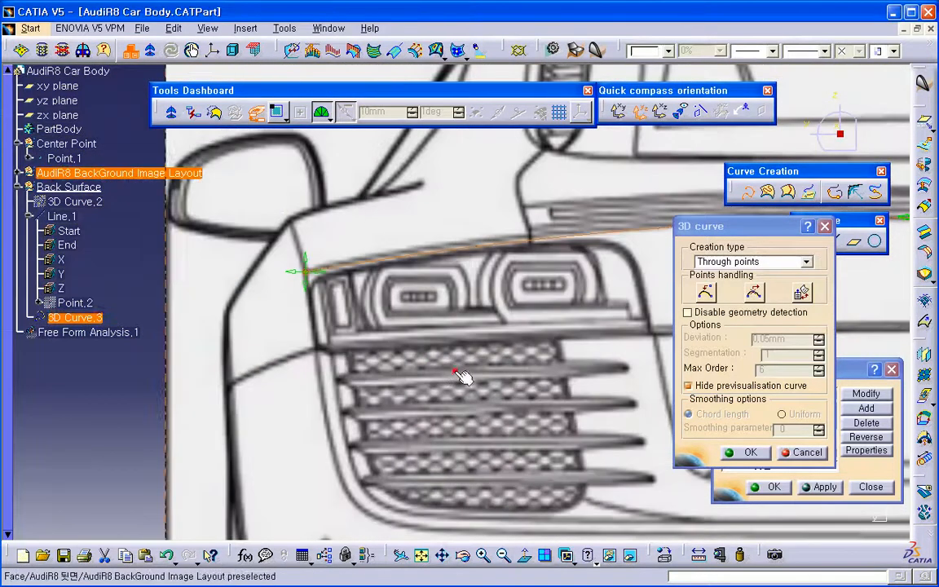
right_click(304, 272)
click(327, 324)
mouse_move(275, 295)
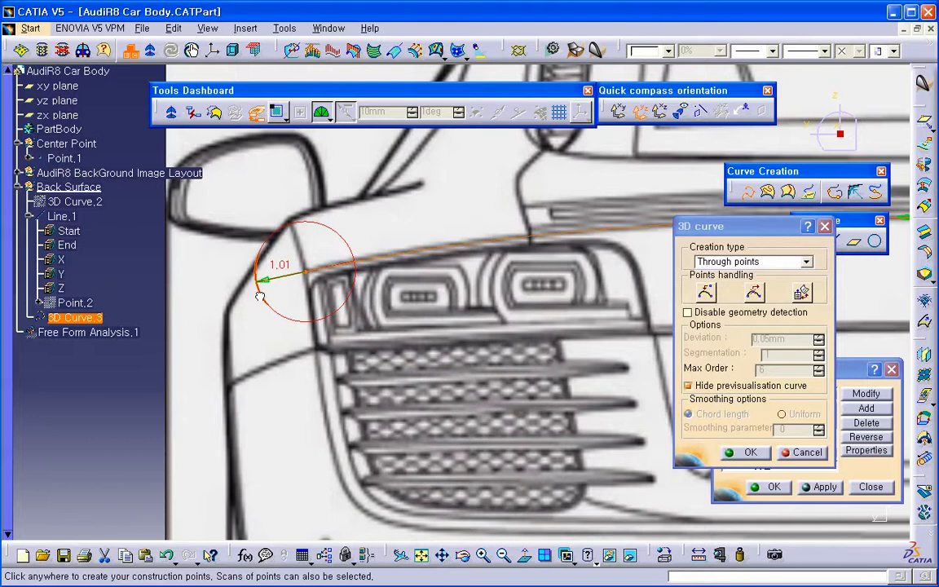
middle_drag(419, 323, 383, 333)
click(224, 304)
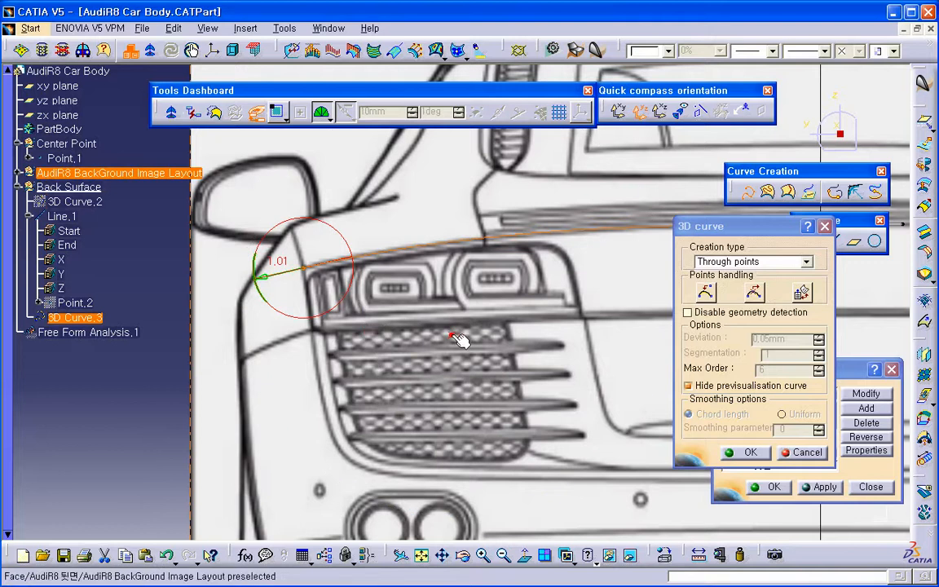
middle_drag(459, 339, 407, 389)
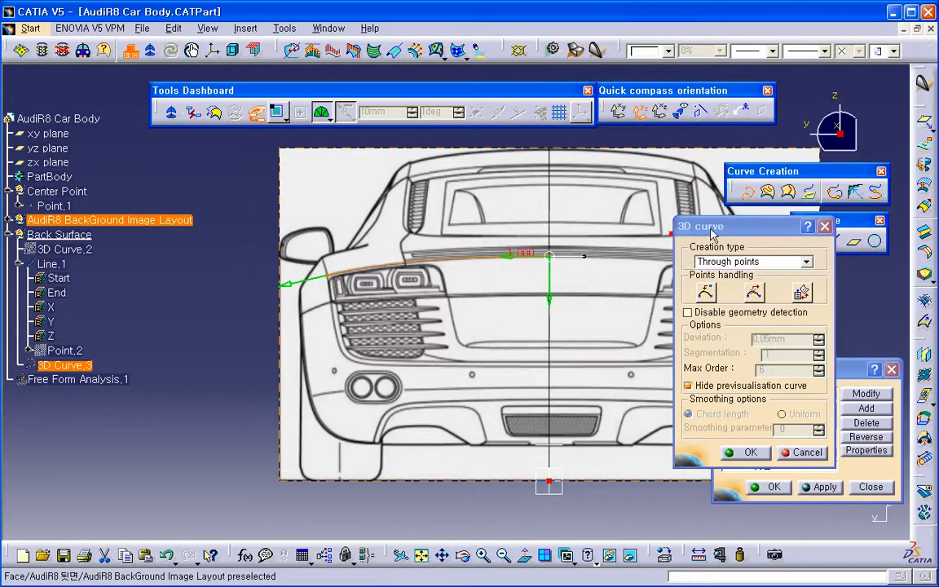
Move the 3D curve dialog clear of the named views list and switch to the AudiR8 윗면 가로방향 view
drag(710, 226, 578, 454)
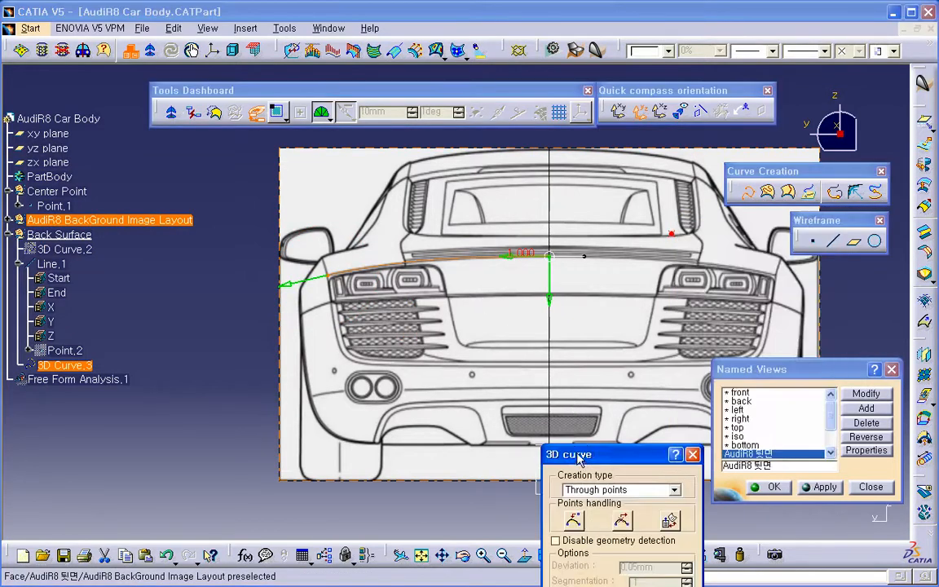
click(830, 441)
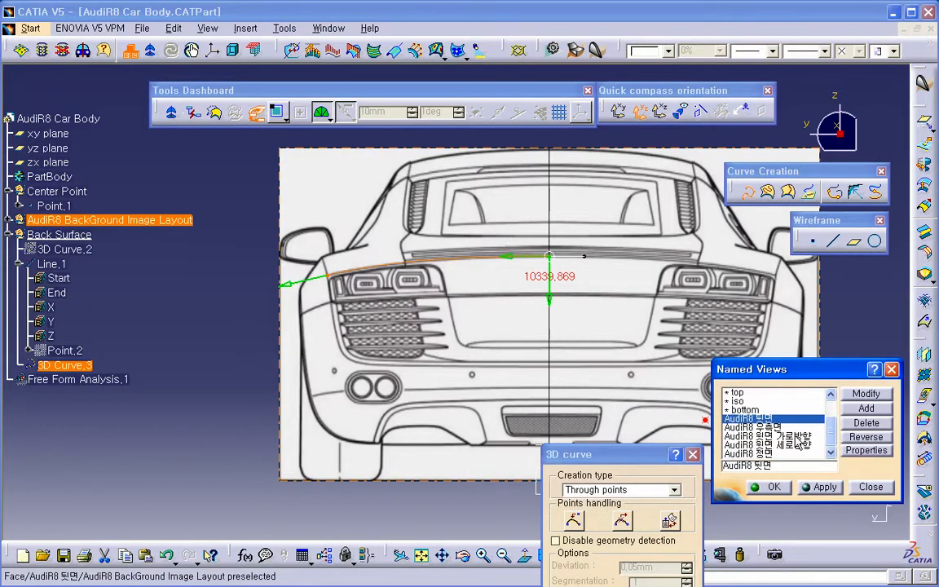
double_click(796, 439)
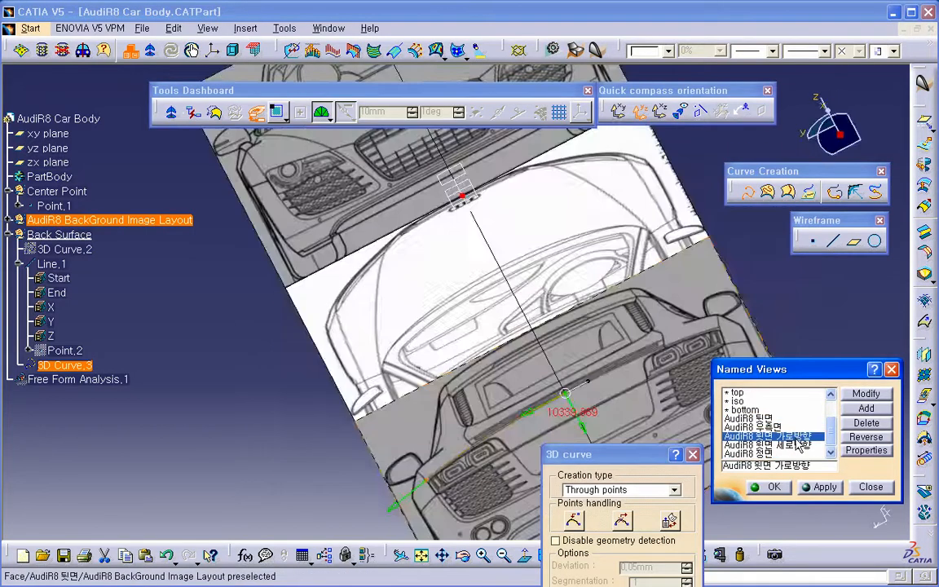
middle_drag(619, 377, 478, 255)
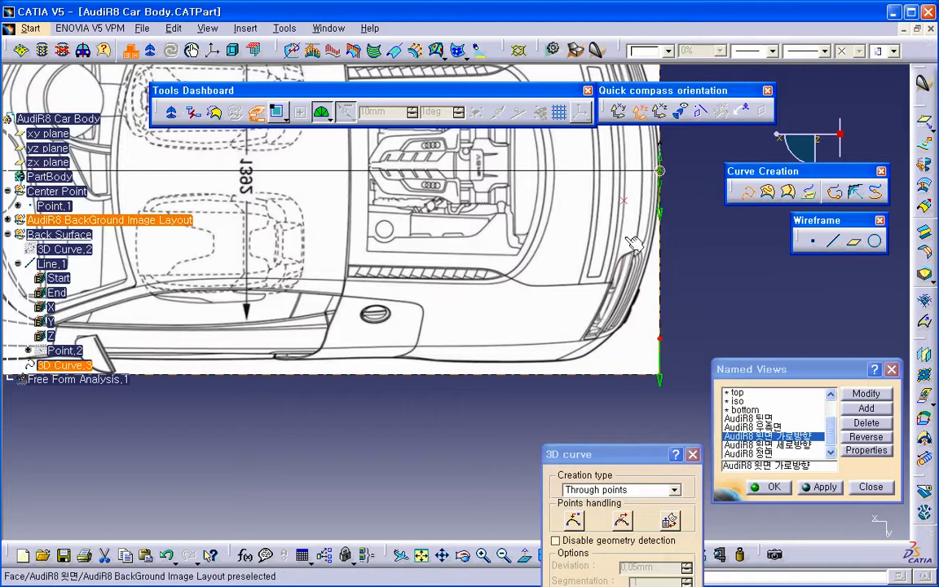
Show 3D Curve.2 in the top view and abandon the unfinished new curve
right_click(72, 250)
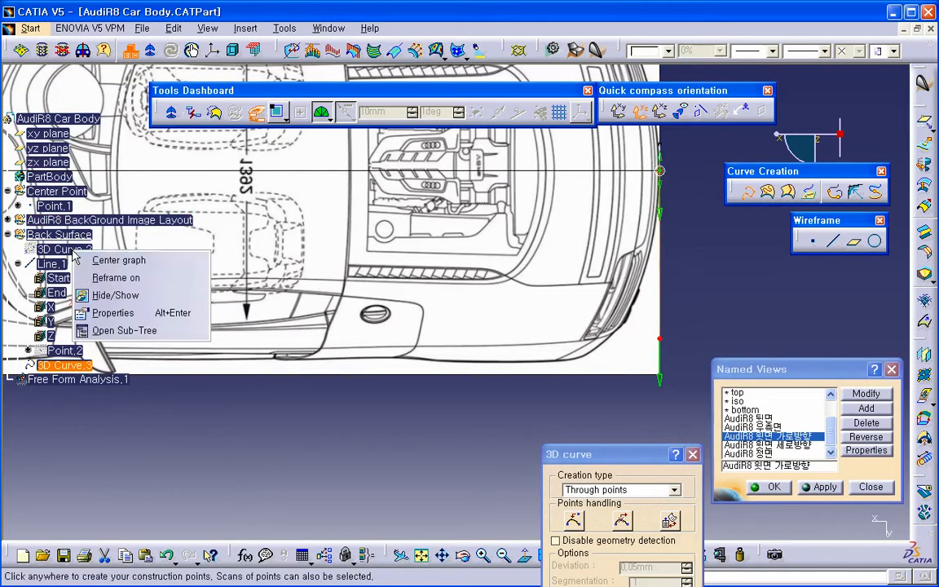
click(102, 297)
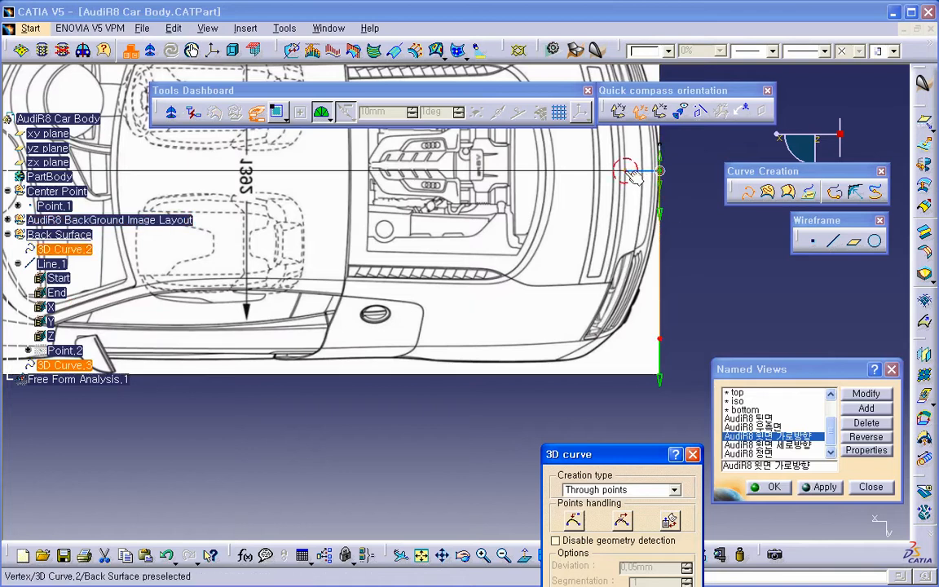
middle_drag(625, 229, 683, 234)
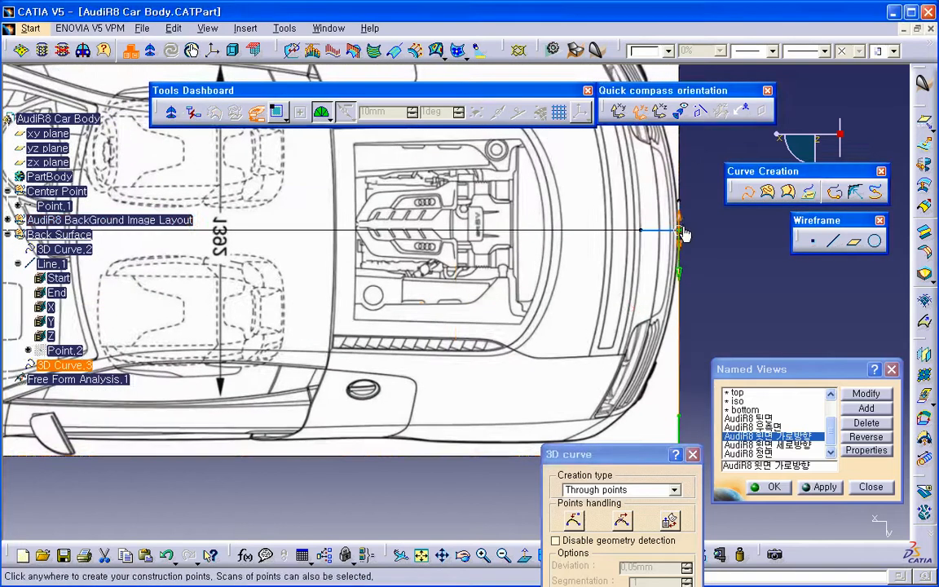
right_click(681, 236)
click(705, 208)
key(Escape)
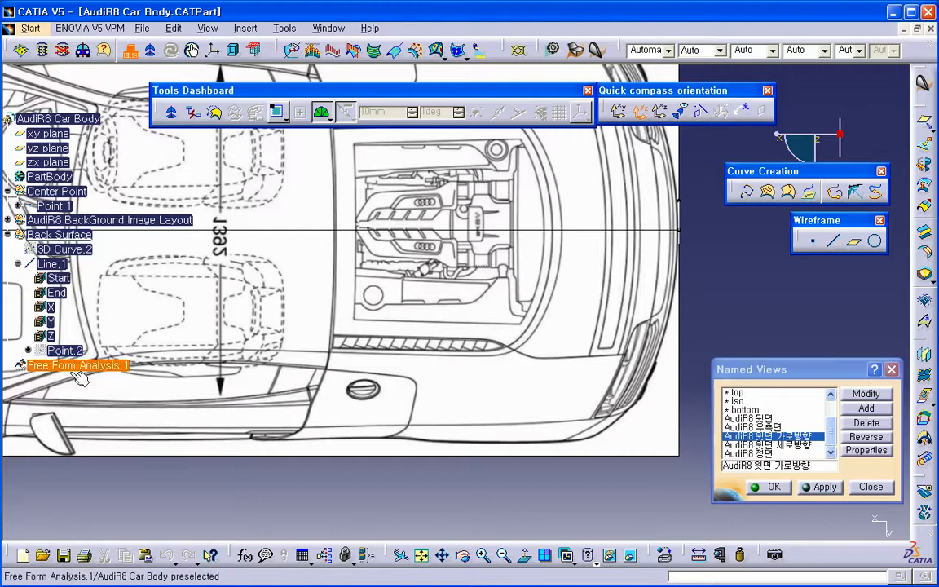
In the AudiR8 뒷면 view, start a through-points 3D curve from the centre line to the outer upper corner of the tail lamp
middle_drag(241, 438, 264, 479)
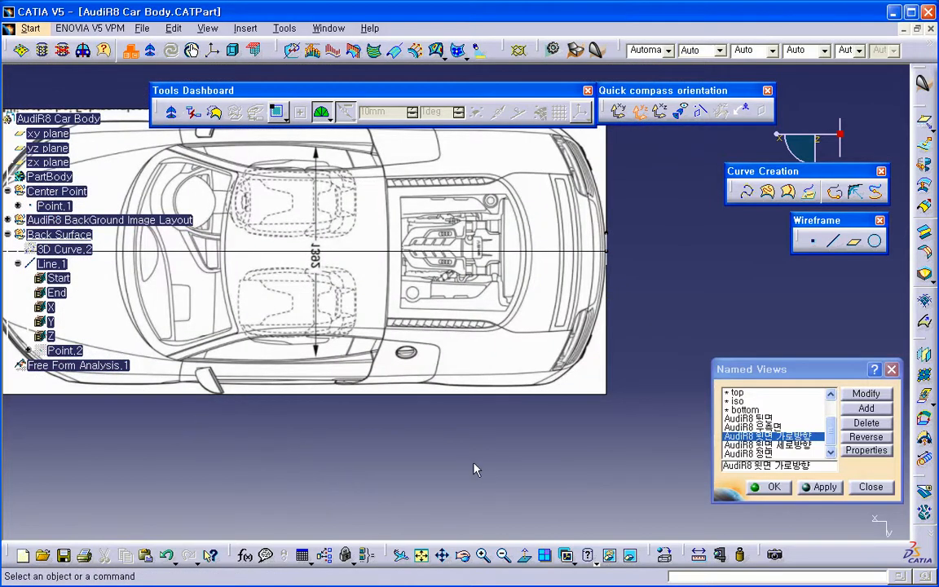
middle_drag(478, 458, 459, 436)
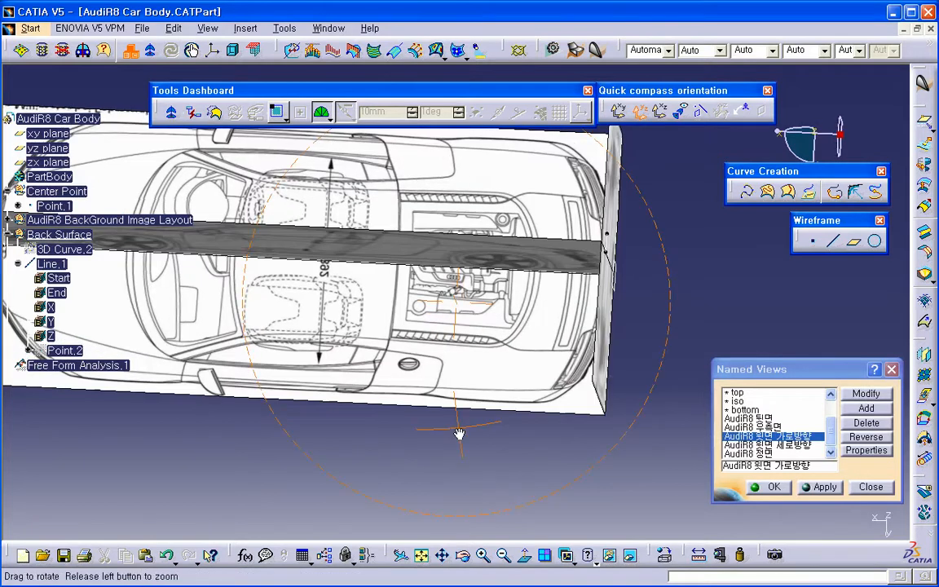
double_click(769, 419)
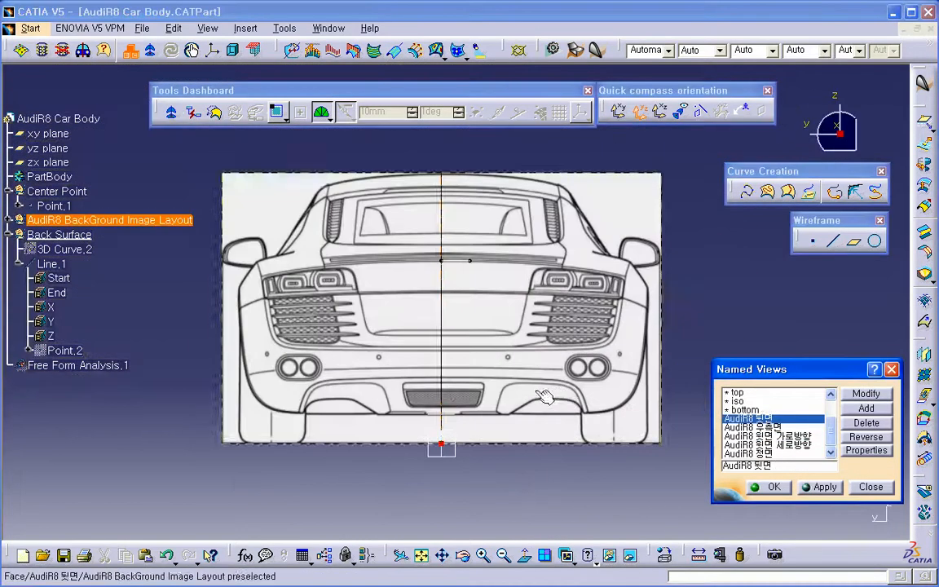
middle_drag(441, 393, 526, 383)
click(745, 192)
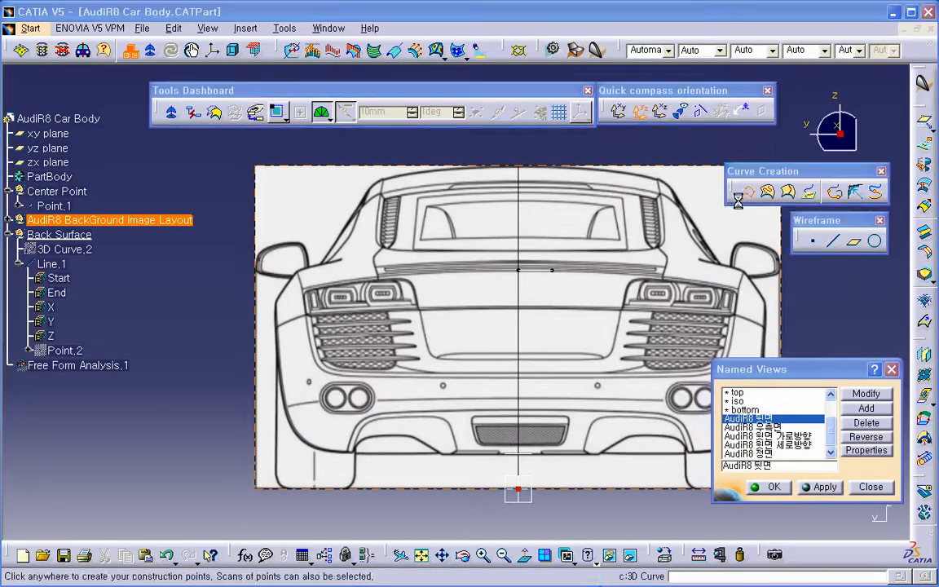
middle_drag(580, 320, 510, 302)
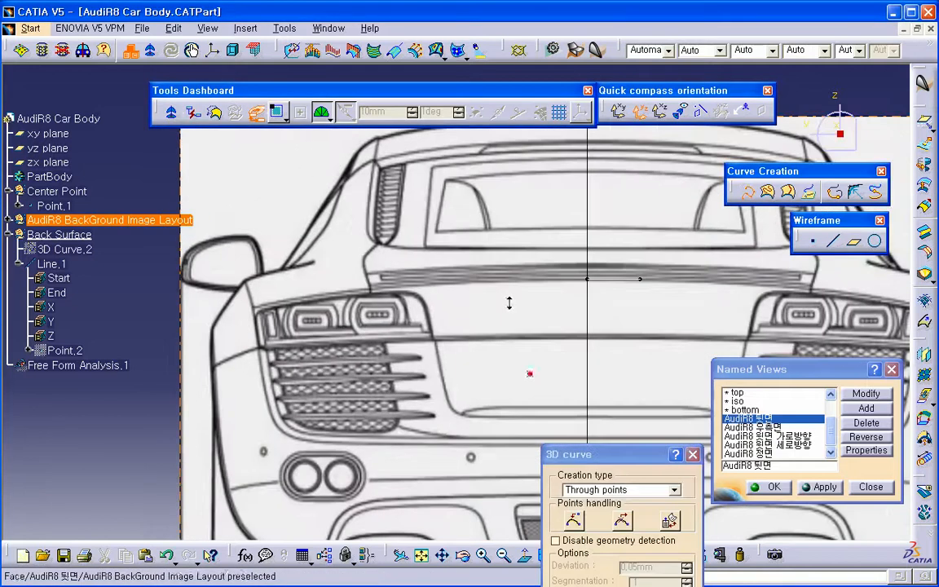
click(587, 279)
click(255, 308)
Impose tangency on both ends of the new curve, at the centre line and at the outer tail lamp corner
middle_drag(515, 324, 583, 288)
right_click(600, 280)
click(629, 325)
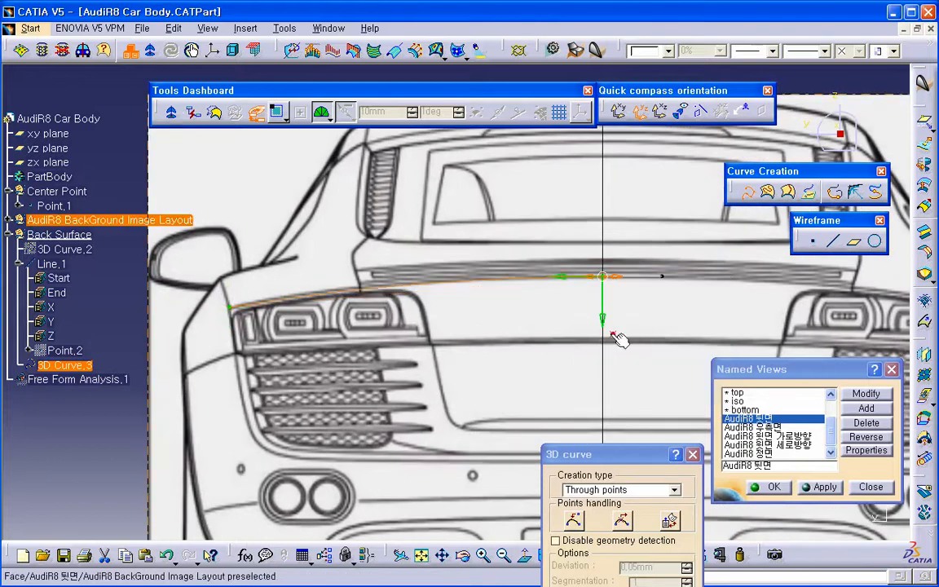
middle_drag(364, 363, 481, 314)
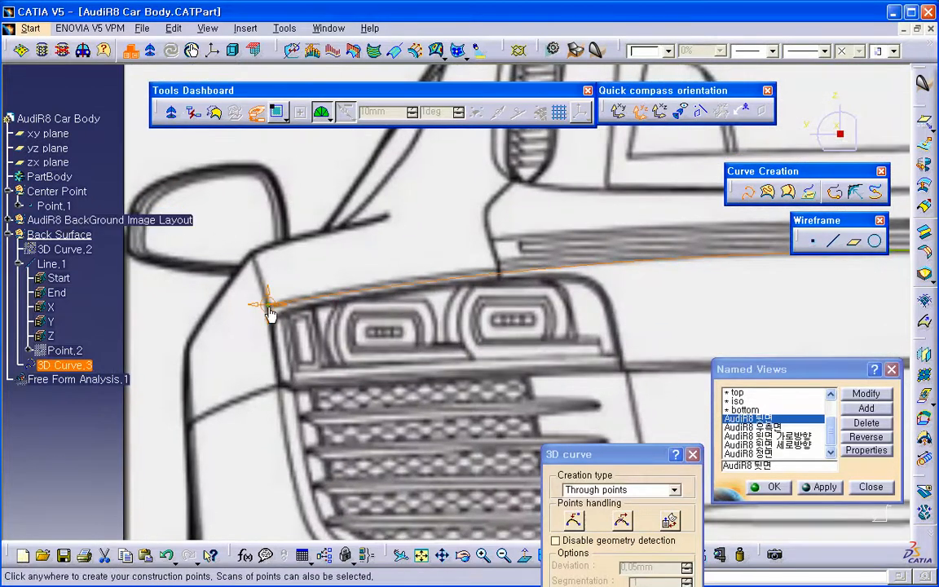
right_click(269, 306)
click(326, 360)
mouse_move(222, 326)
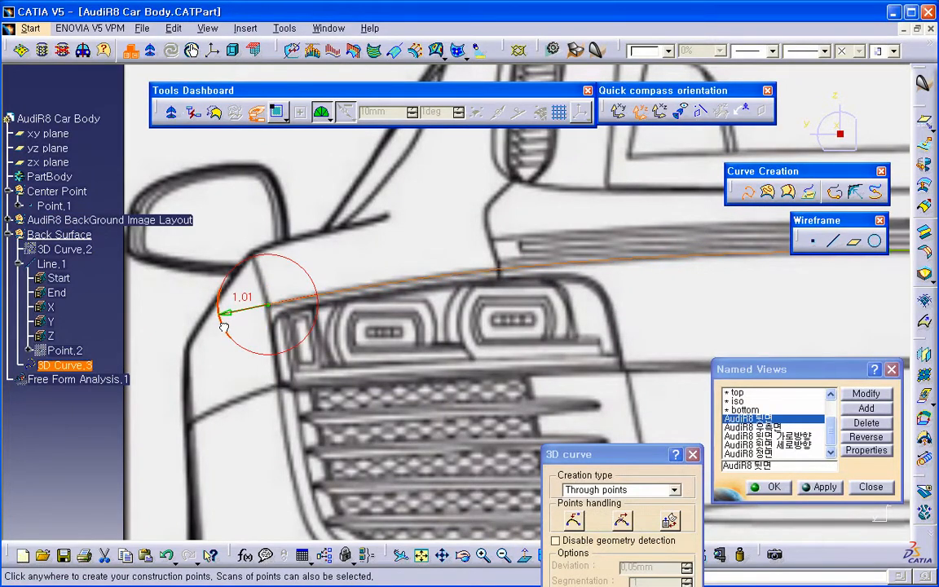
middle_drag(482, 345, 361, 331)
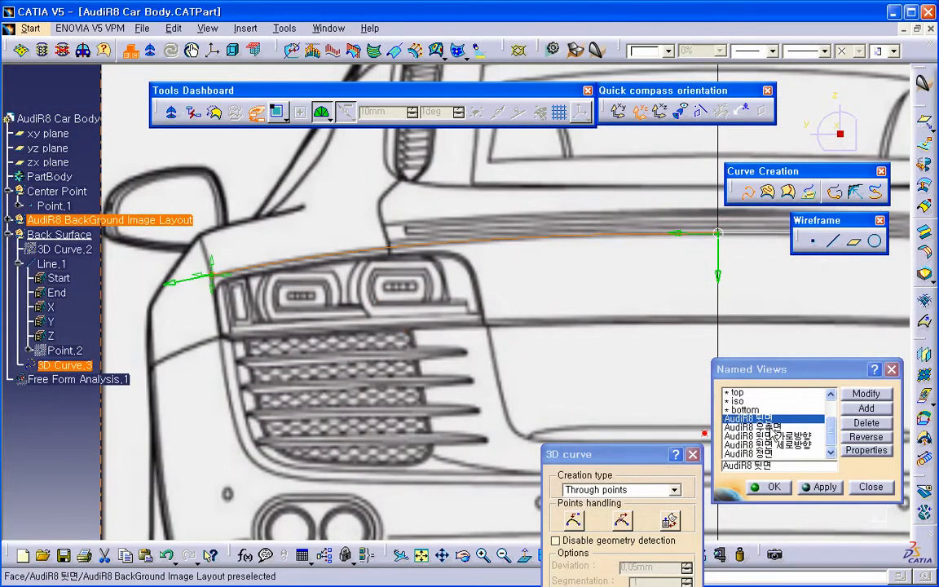
Switch to the AudiR8 윗면 가로방향 view and show 3D Curve.2 at the rear of the car
click(789, 437)
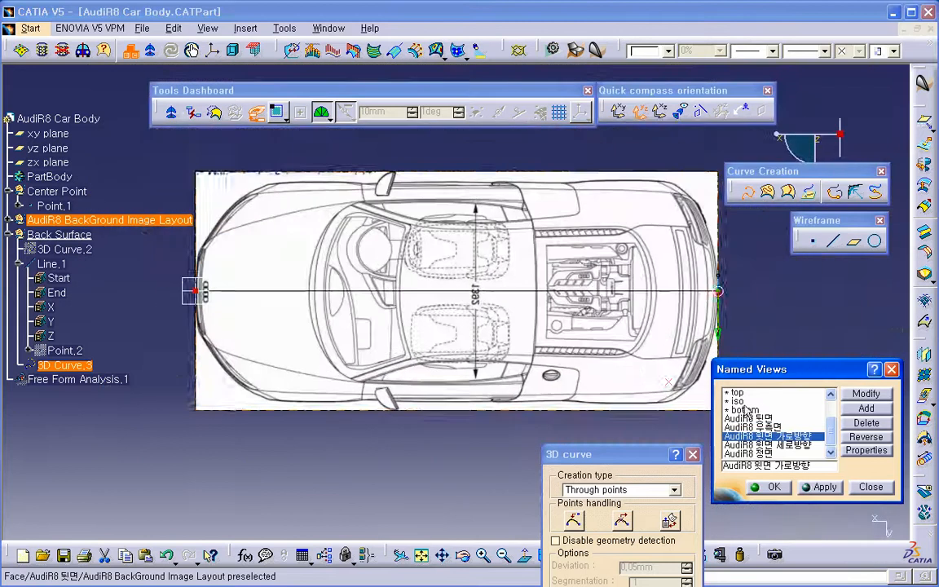
right_click(70, 250)
click(95, 295)
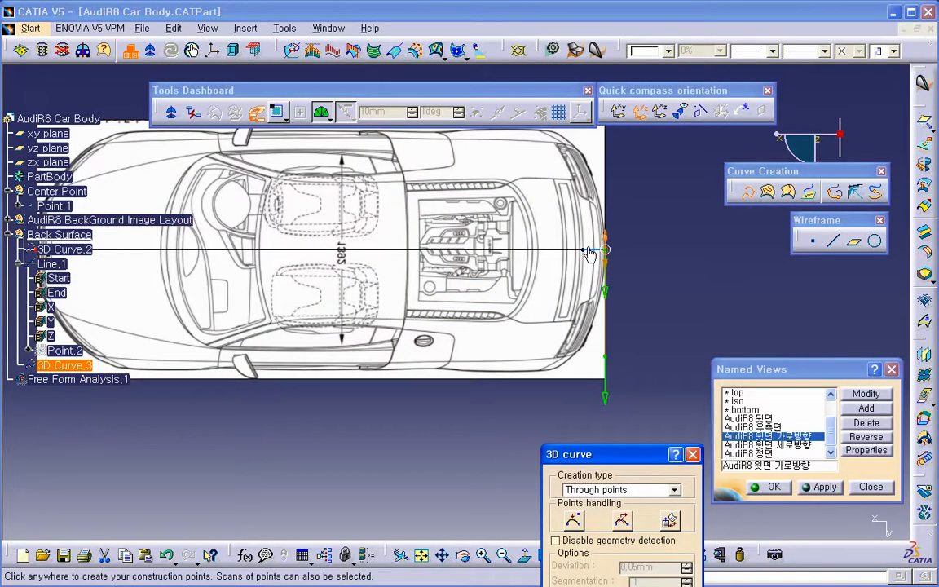
middle_drag(525, 310, 453, 335)
mouse_move(561, 265)
middle_down()
mouse_move(563, 281)
mouse_move(513, 289)
mouse_move(557, 265)
middle_up()
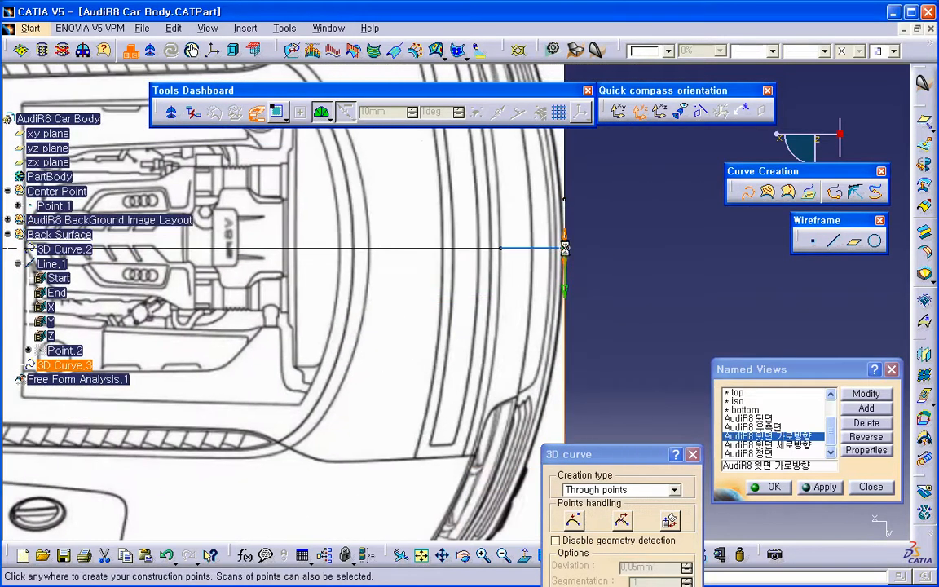
Switch the compass to another plane orientation and move the Curve Creation toolbar clear of the compass
right_click(565, 246)
click(605, 377)
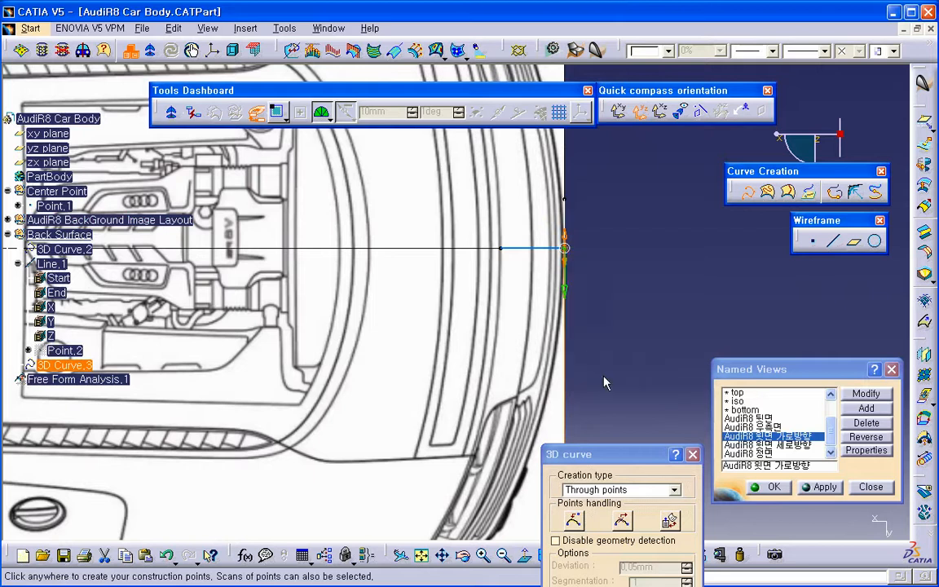
right_click(567, 251)
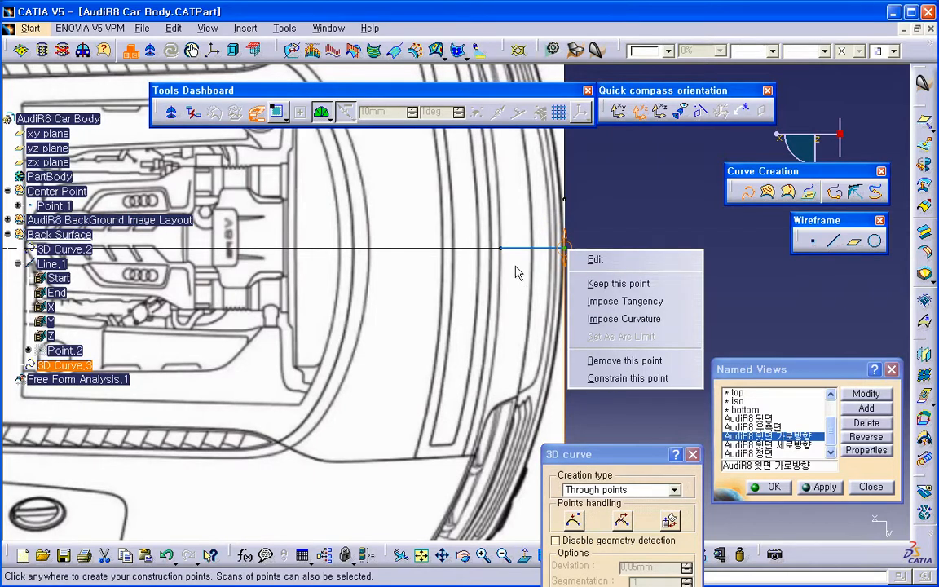
click(621, 211)
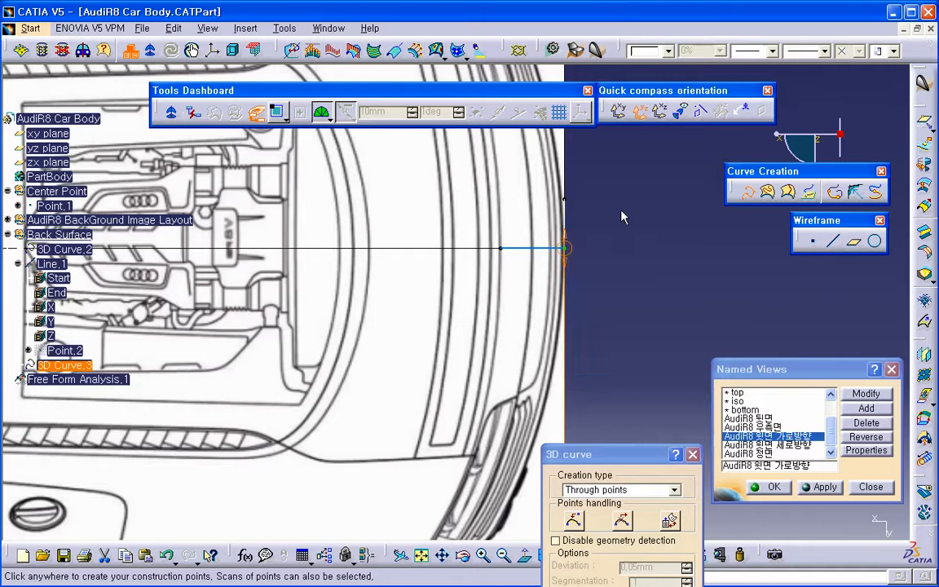
key(F5)
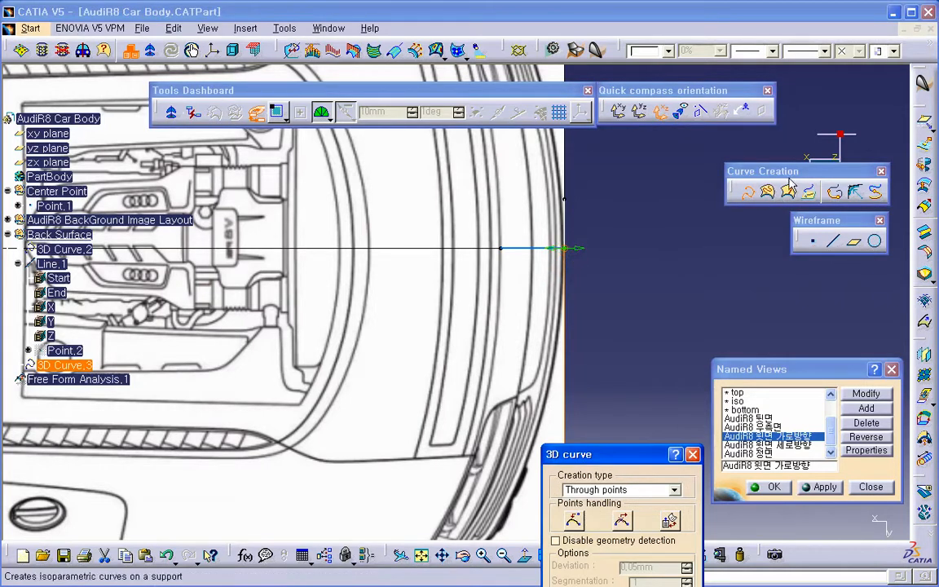
drag(761, 172, 729, 266)
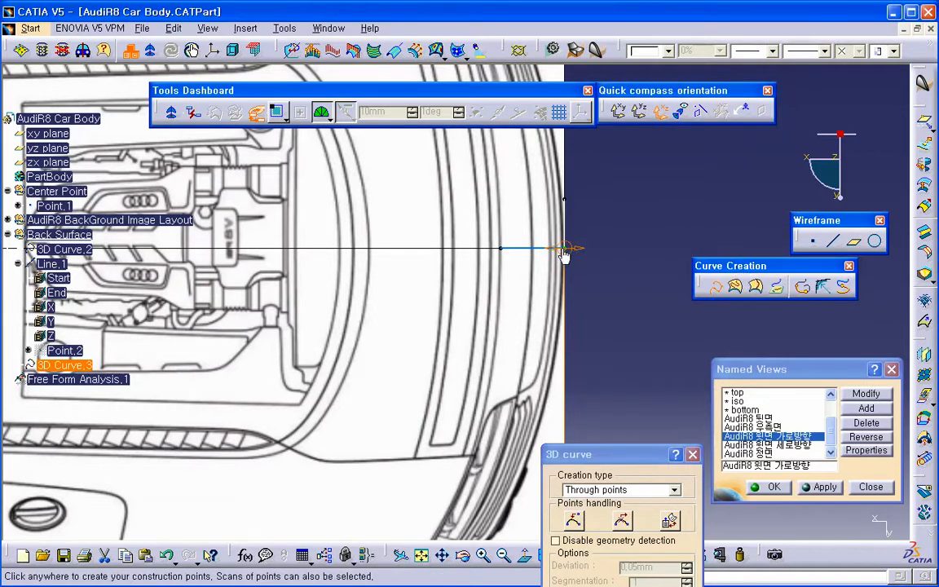
Constrain the new curve's centre-line end point and bring it onto the forward end of 3D Curve.2, with the compass on the XY plane
right_click(561, 250)
click(603, 378)
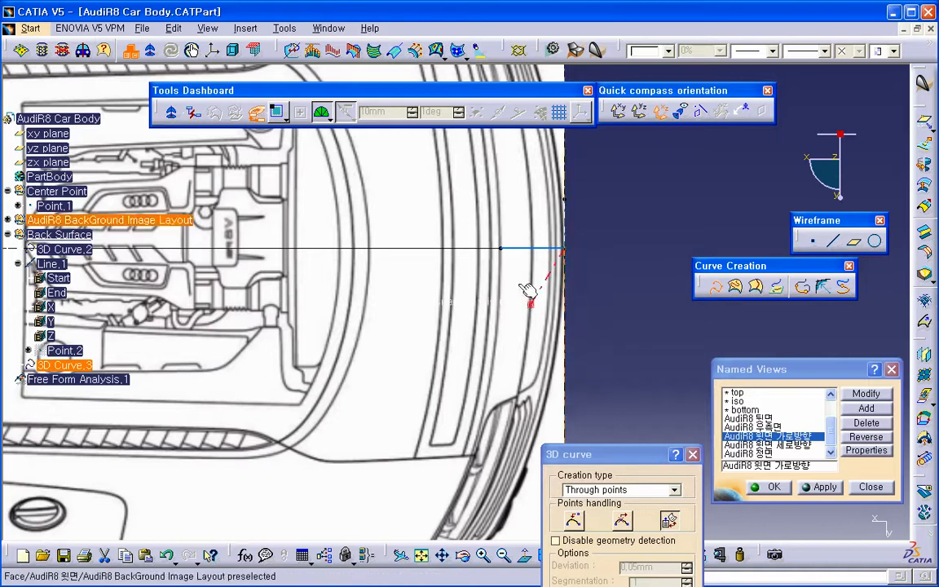
click(501, 249)
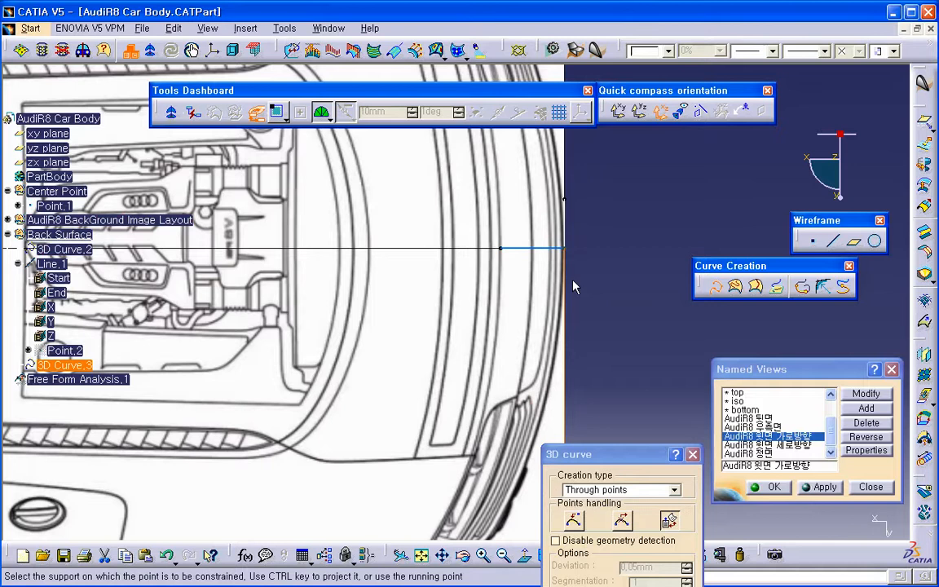
key(F5)
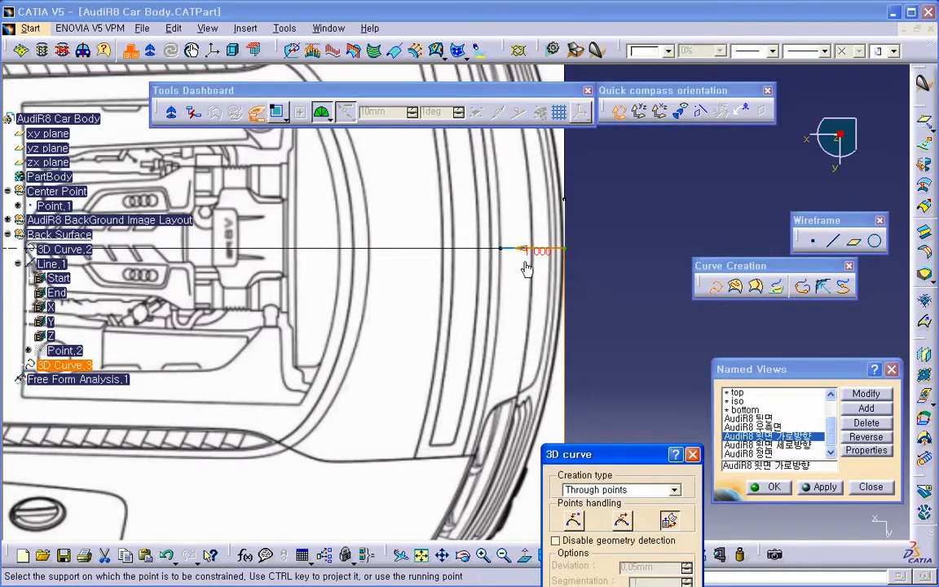
right_click(566, 254)
click(562, 327)
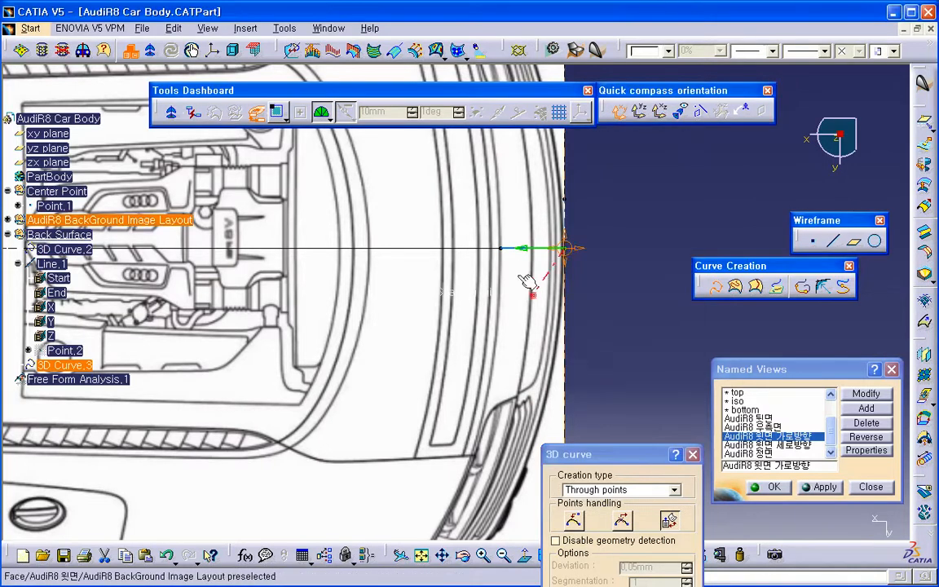
middle_drag(513, 272, 562, 293)
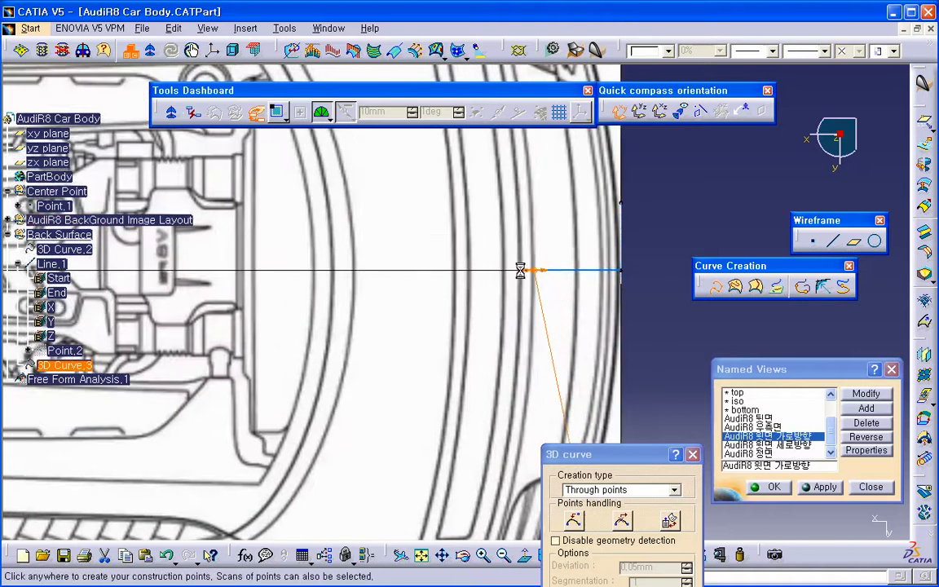
middle_drag(478, 355, 538, 379)
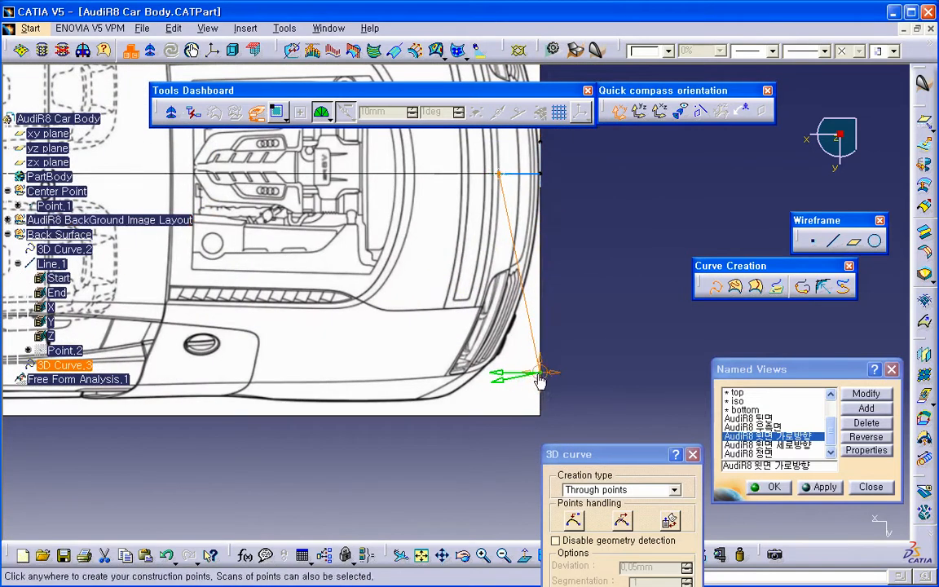
Move the curve's outer end point onto the inner front corner of the tail lamp in the top blueprint view
right_click(544, 379)
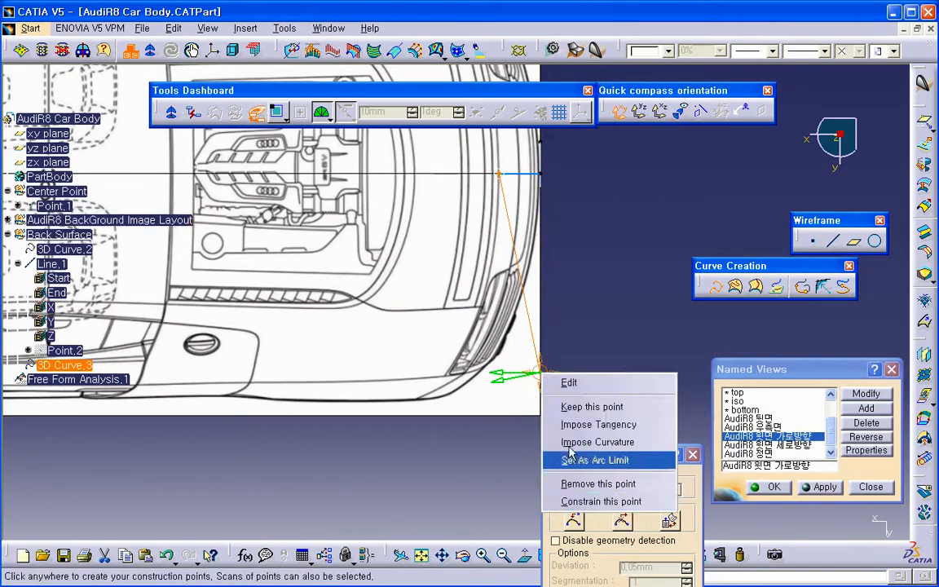
click(509, 411)
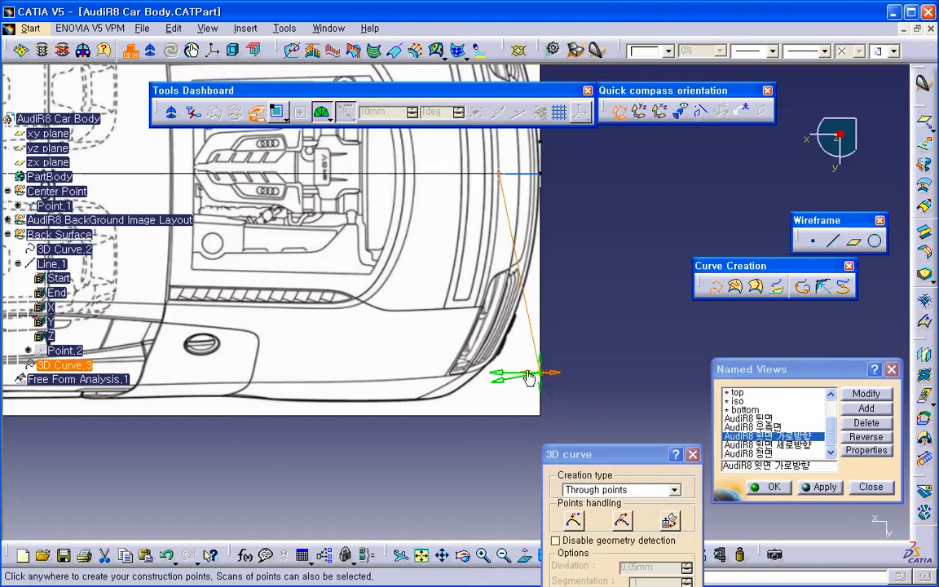
drag(528, 377, 430, 373)
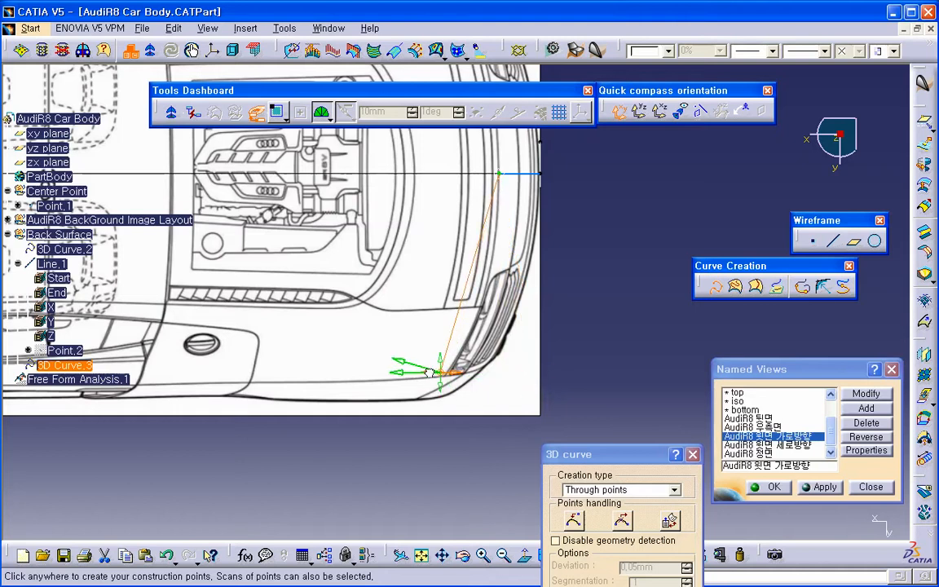
middle_drag(430, 373, 540, 377)
click(520, 374)
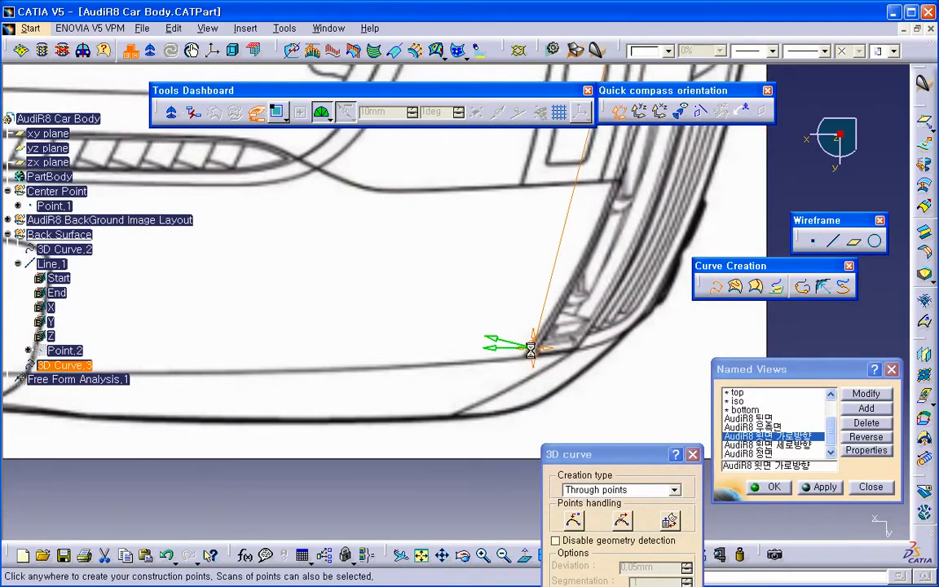
middle_drag(514, 404, 481, 305)
click(481, 371)
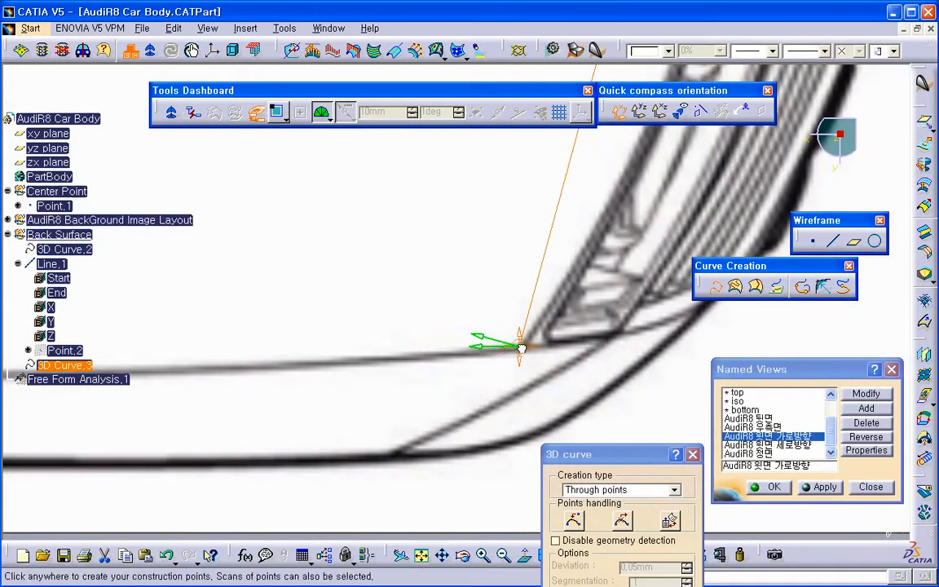
drag(522, 348, 523, 347)
click(554, 360)
middle_drag(554, 360, 558, 481)
click(492, 394)
middle_drag(516, 336, 493, 444)
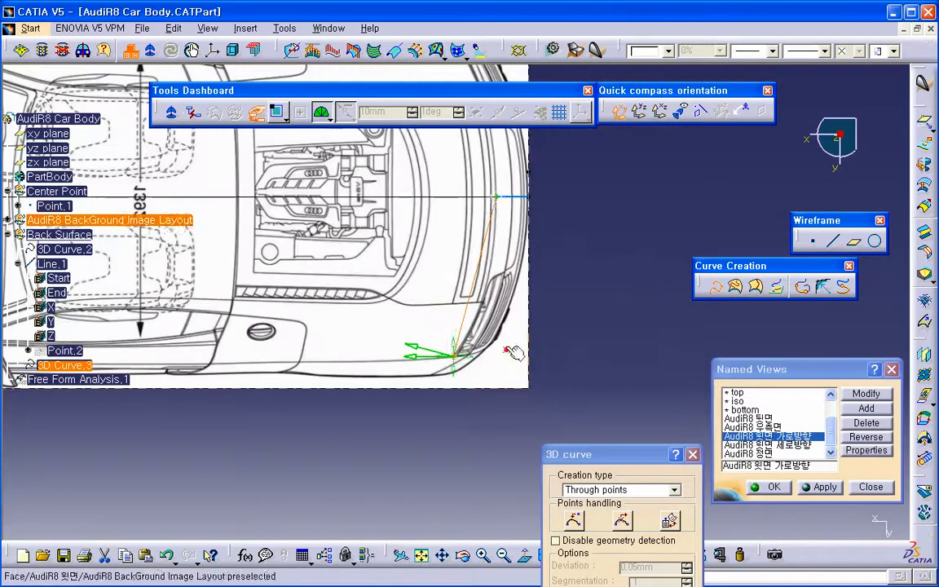
Try imposing tangency on the constrained centre-line end point of the curve and remove it again
click(497, 204)
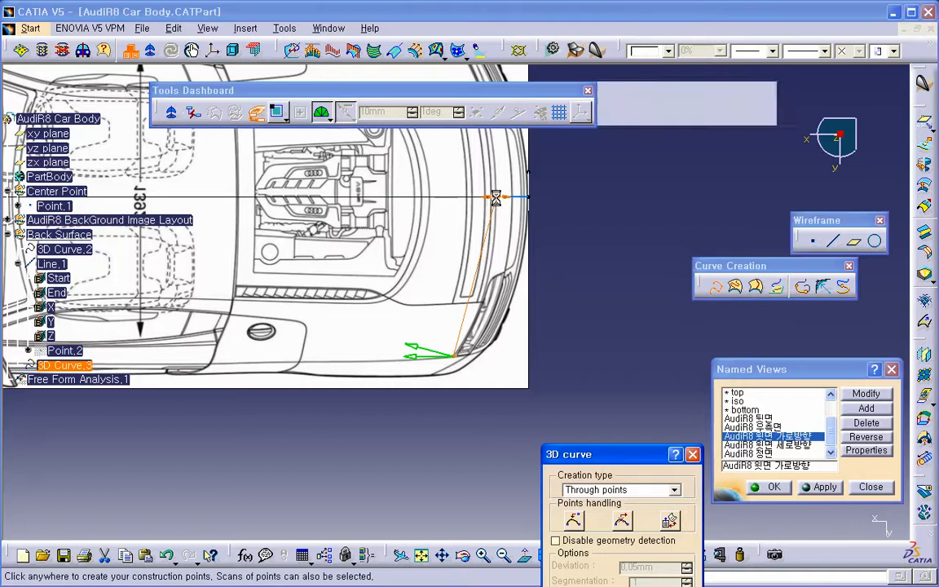
key(F5)
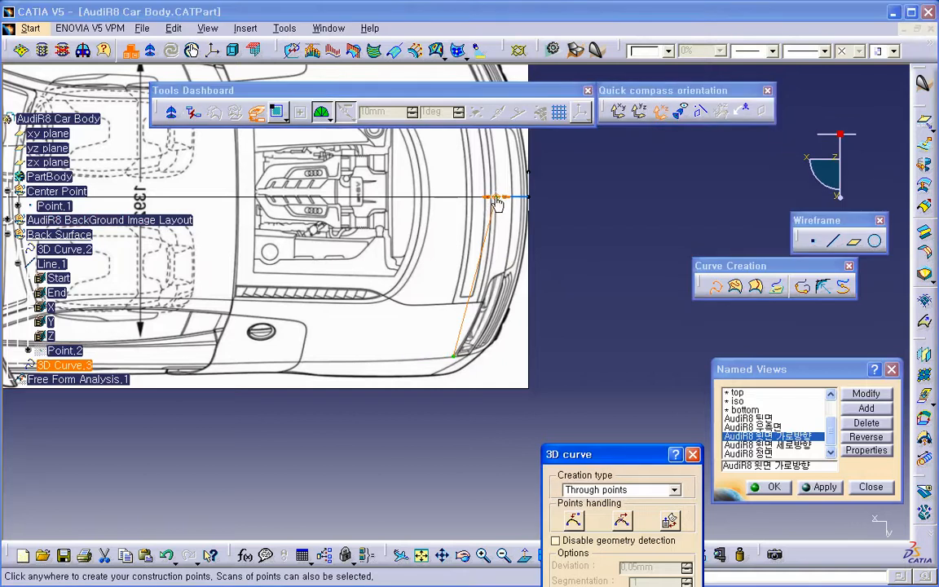
key(F5)
right_click(497, 204)
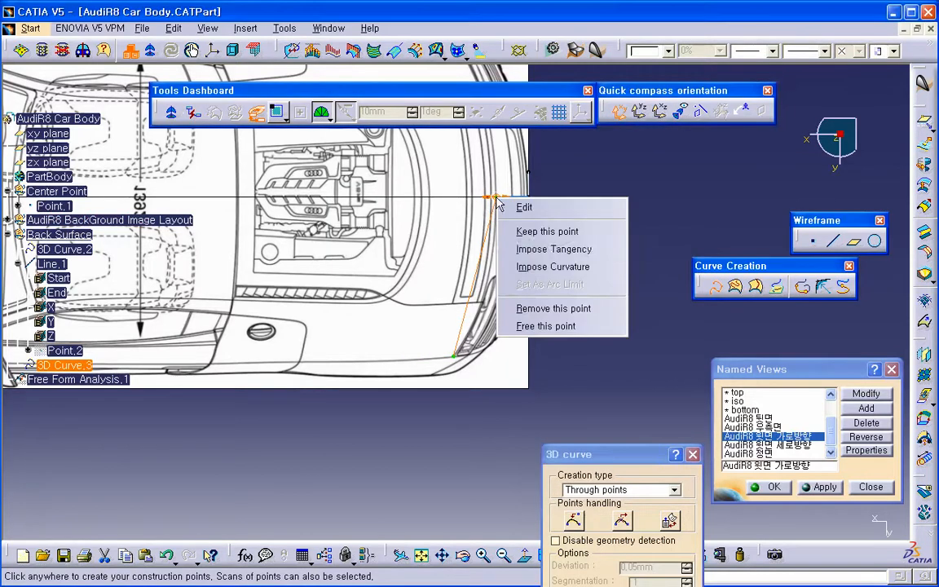
click(522, 246)
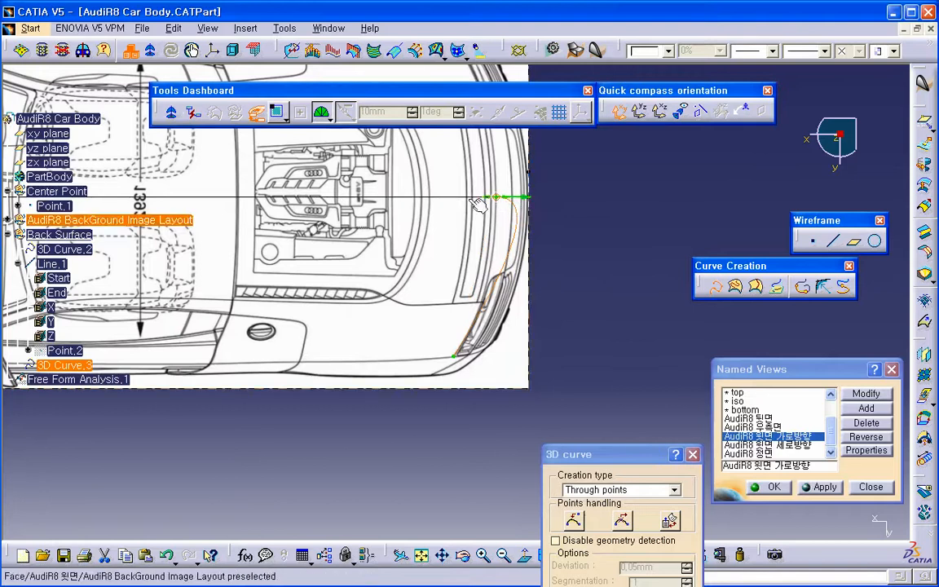
mouse_move(515, 260)
middle_down()
mouse_move(509, 281)
mouse_move(537, 270)
middle_up()
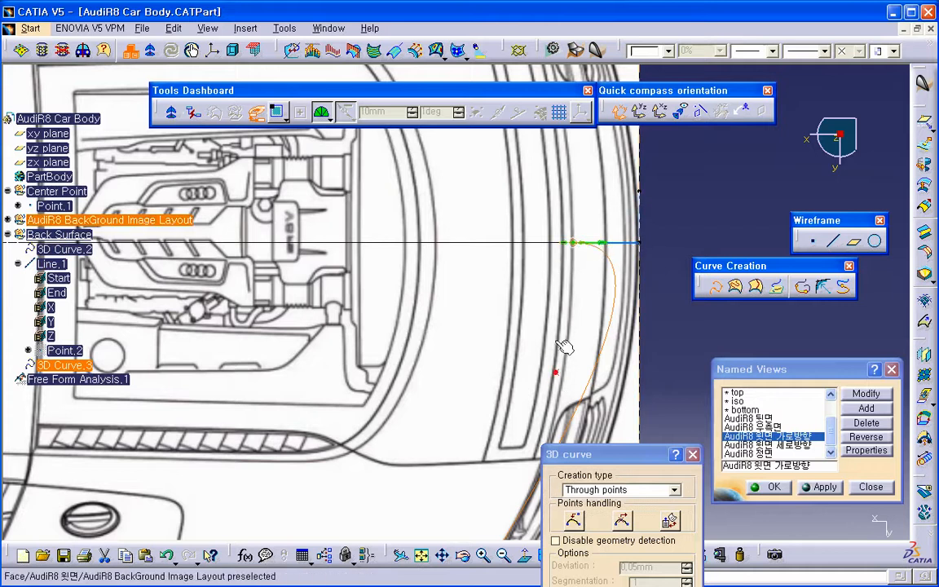
right_click(573, 243)
click(587, 299)
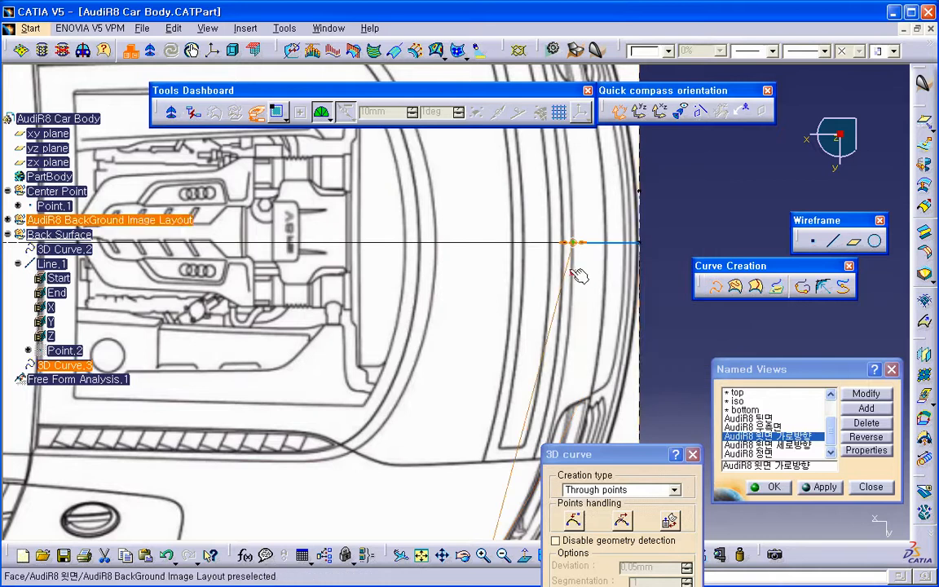
Free the centre-line end point, impose tangency on it and rotate the tangent to follow the tail edge, square to the centre line
right_click(573, 244)
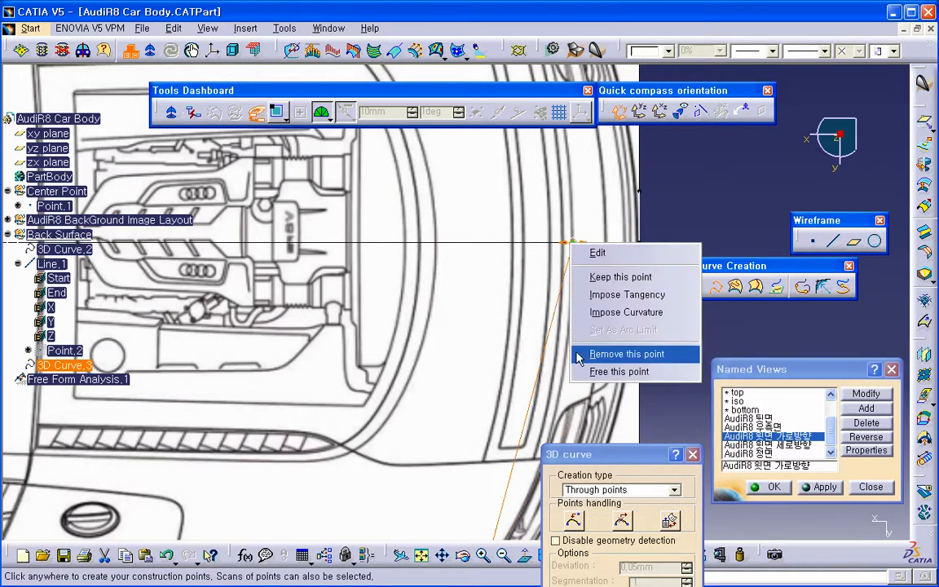
click(587, 368)
right_click(573, 245)
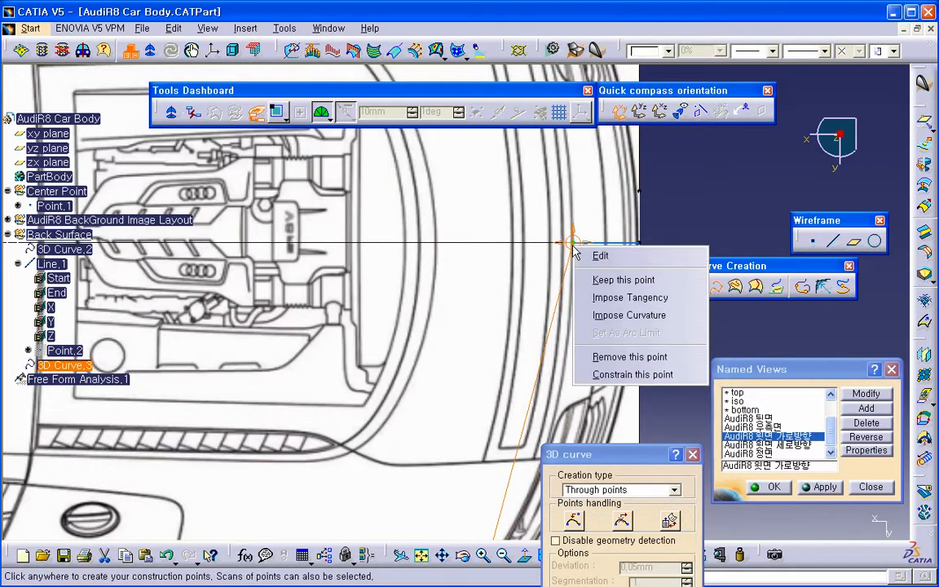
click(599, 298)
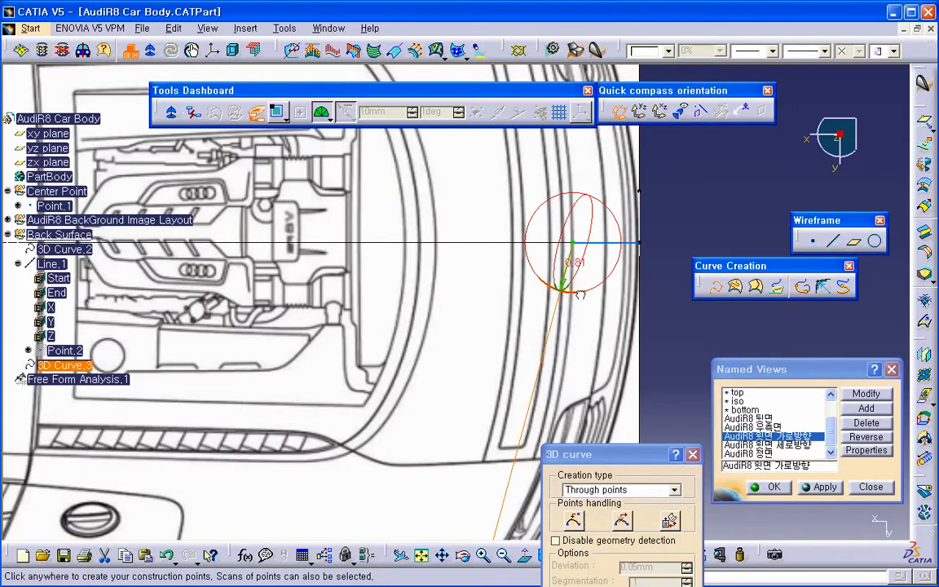
drag(584, 295, 597, 290)
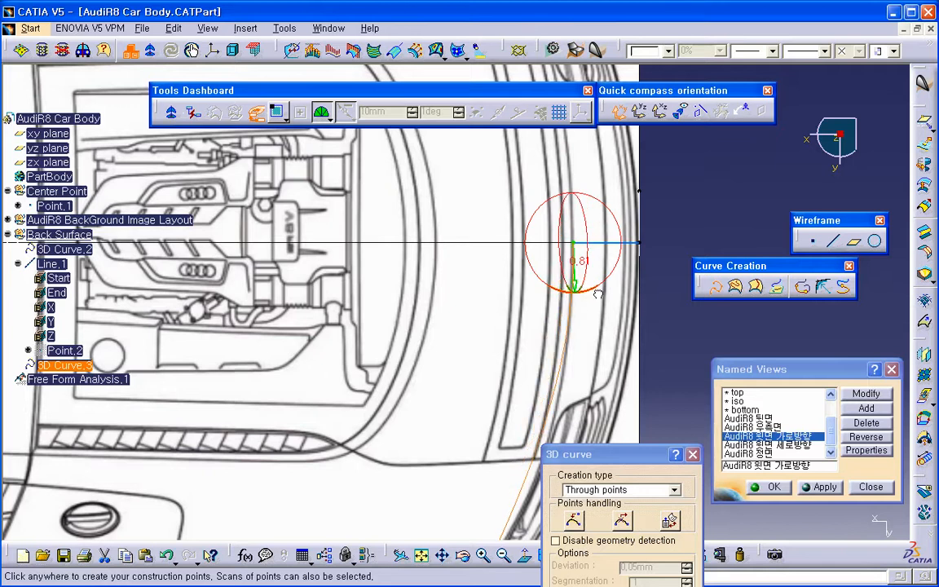
Impose tangency on the curve's tail lamp end point and rotate the tangent so the curve follows the lamp's inner edge
middle_drag(597, 342, 559, 175)
right_click(459, 401)
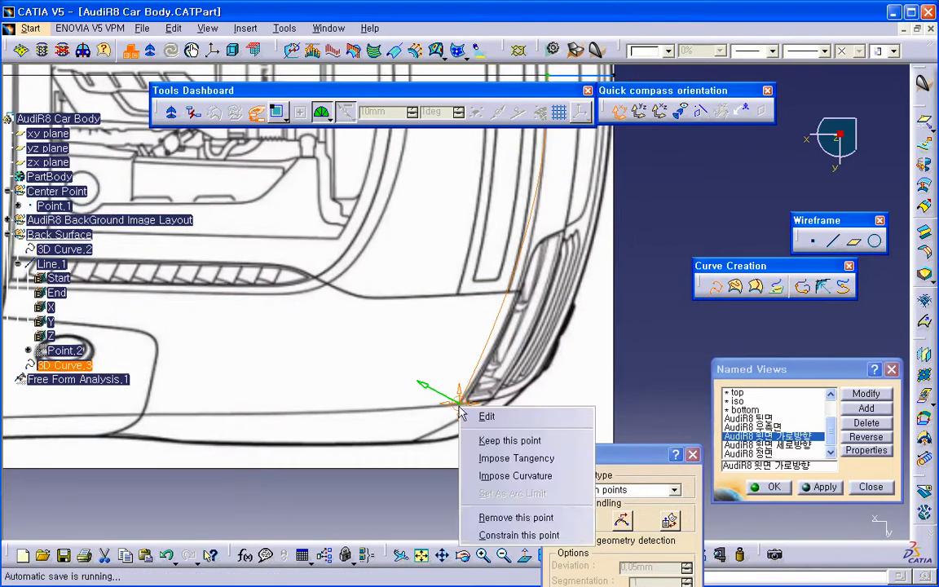
click(512, 458)
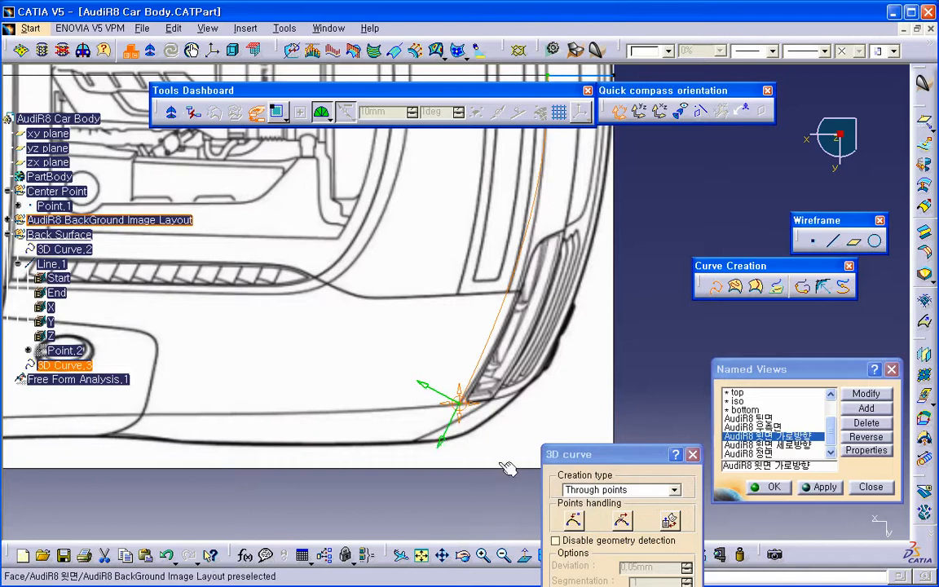
drag(452, 456, 443, 453)
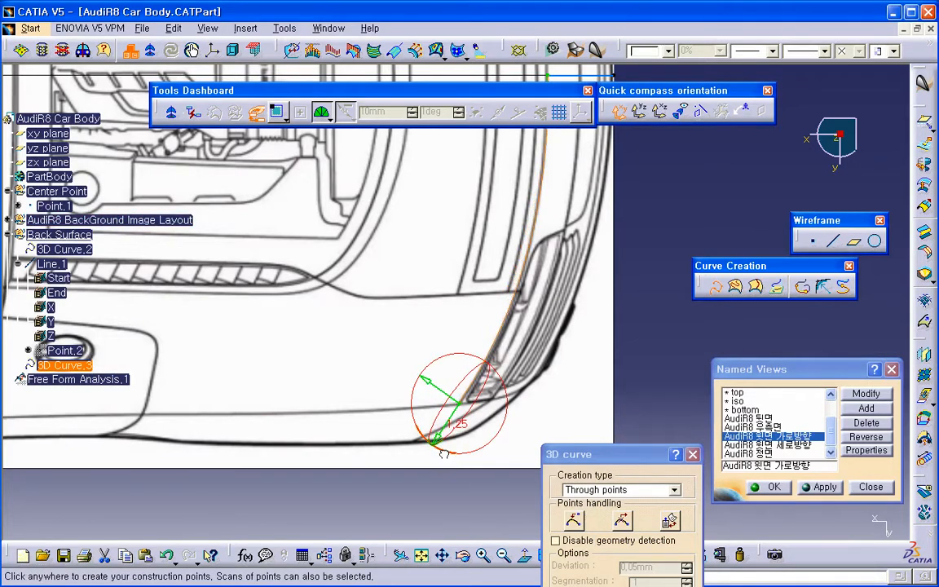
Examine the curve against the tail edge in the top view and against the lamp corner in the AudiR8 뒷면 view
middle_drag(444, 453, 495, 350)
middle_drag(484, 315, 507, 358)
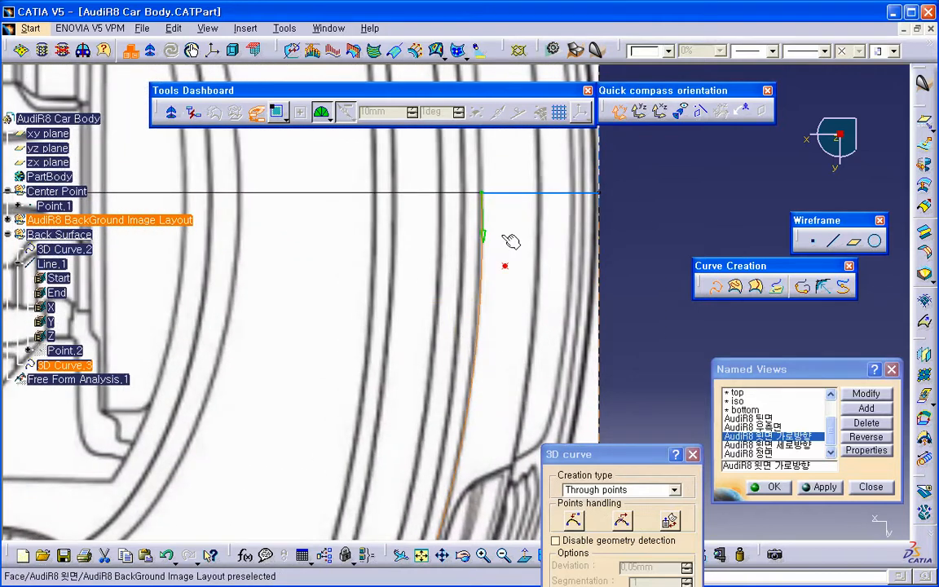
click(480, 196)
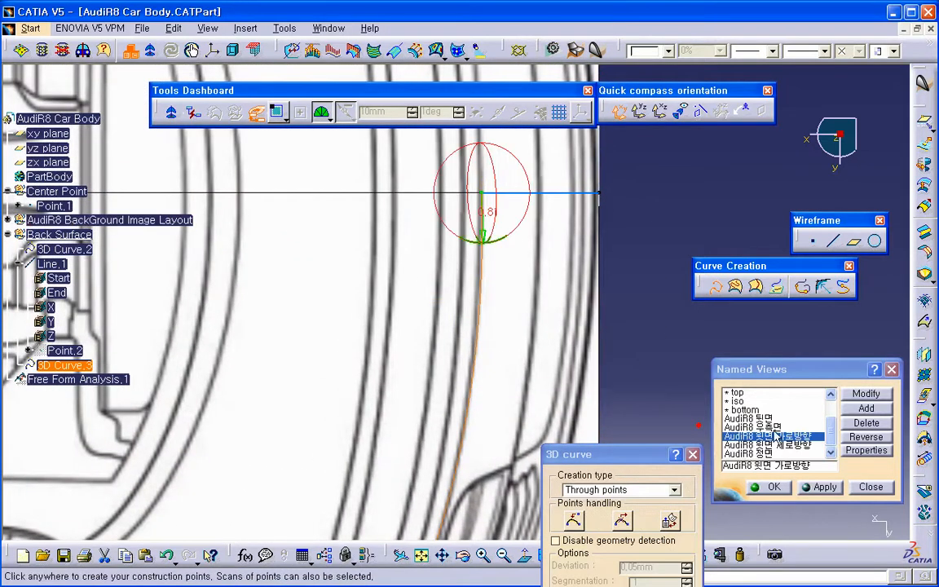
click(748, 418)
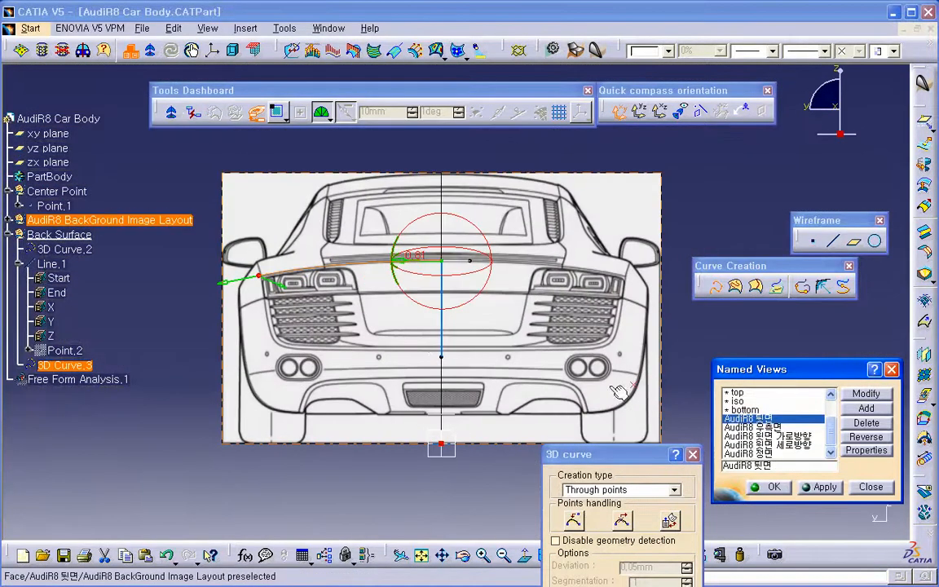
middle_drag(417, 338, 498, 279)
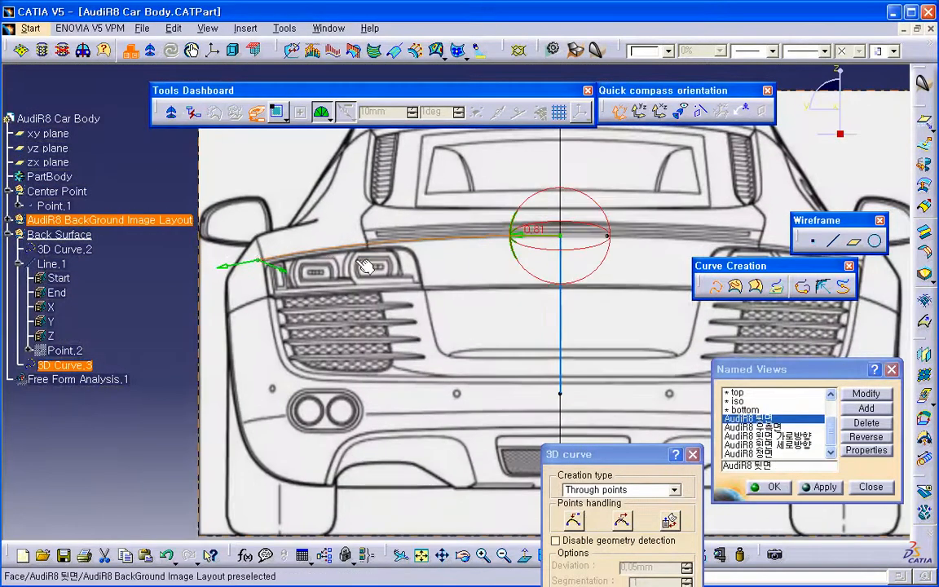
click(282, 270)
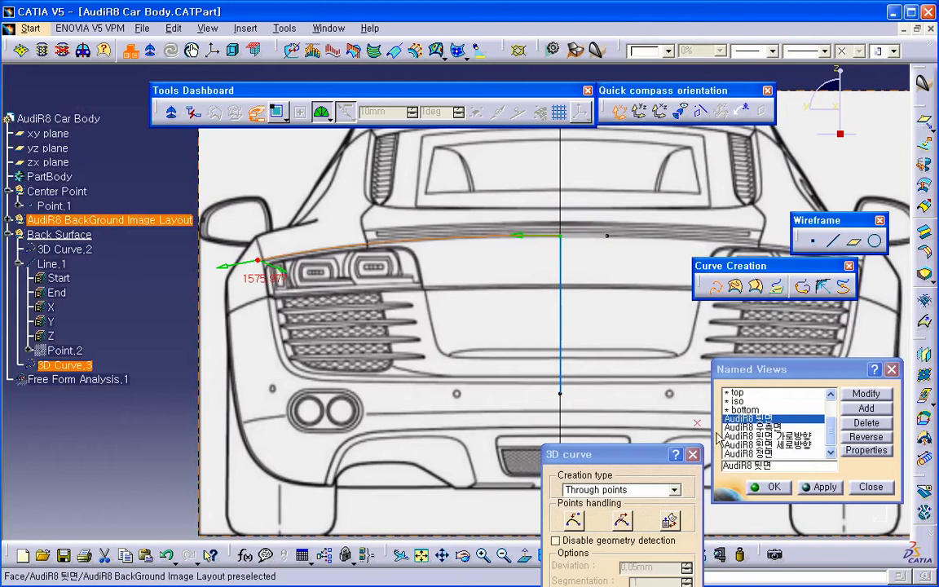
middle_drag(431, 342, 462, 303)
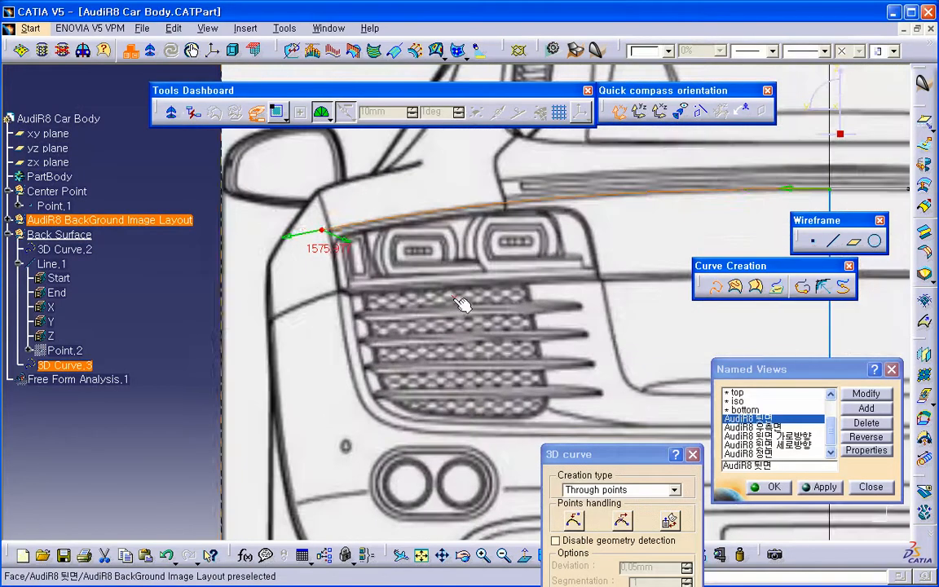
middle_drag(322, 239, 373, 285)
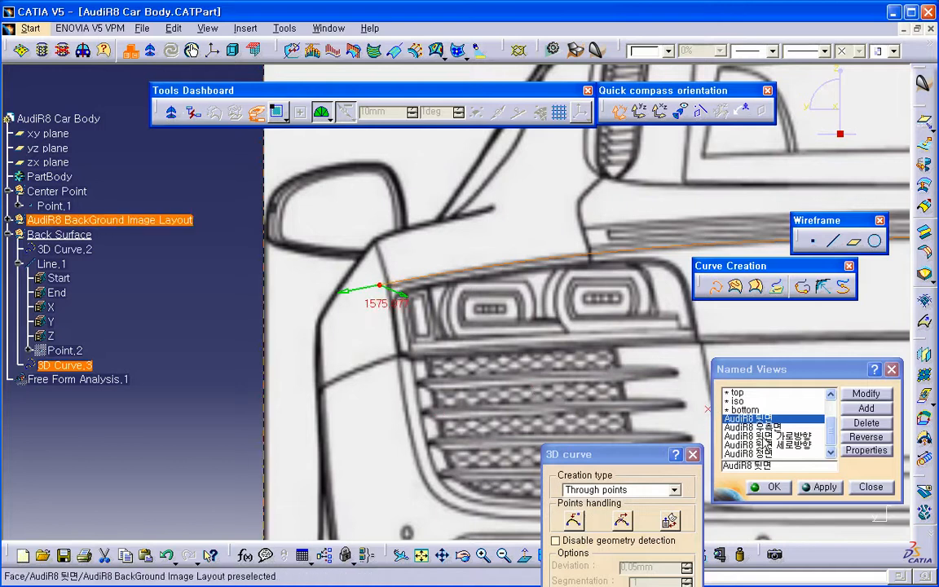
Compare the curve with the blueprints again in the AudiR8 윗면 가로방향 view, an angled 3D view and the AudiR8 뒷면 view
click(766, 436)
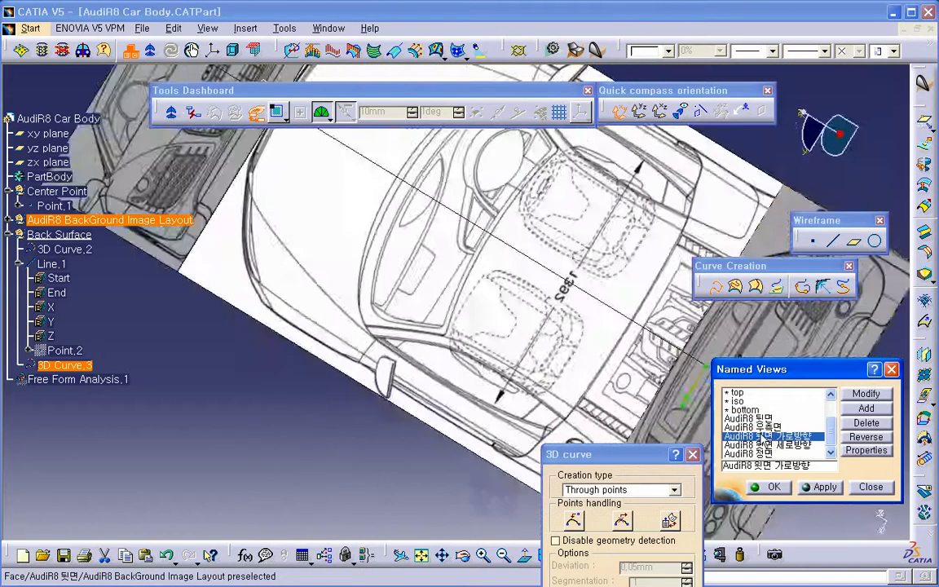
scroll(505, 440, up, 1)
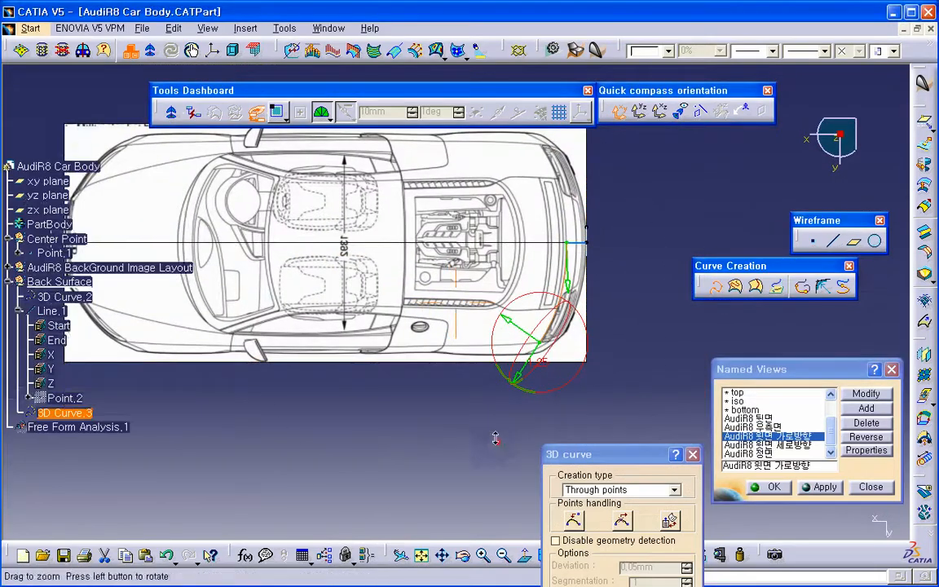
ctrl+middle_drag(495, 438, 481, 381)
middle_drag(513, 467, 511, 343)
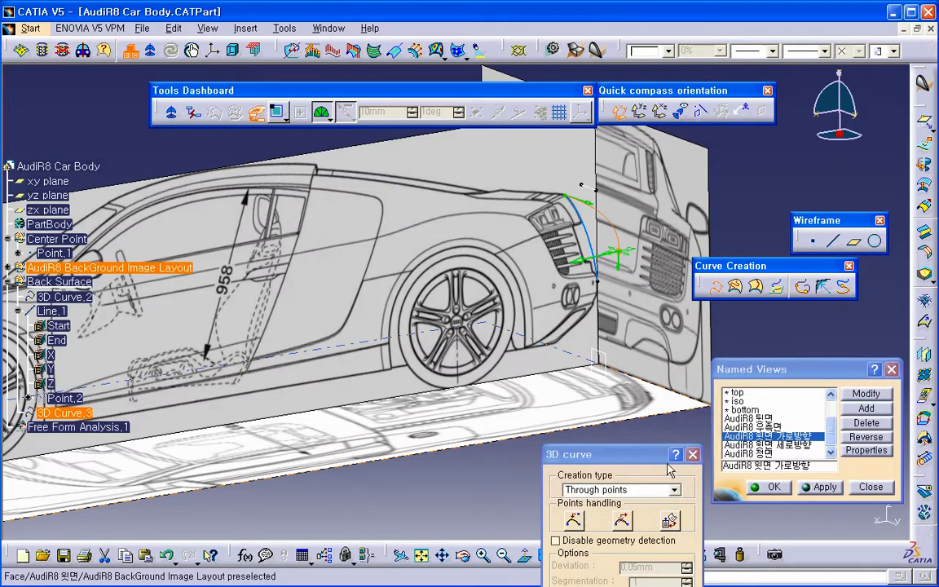
click(748, 418)
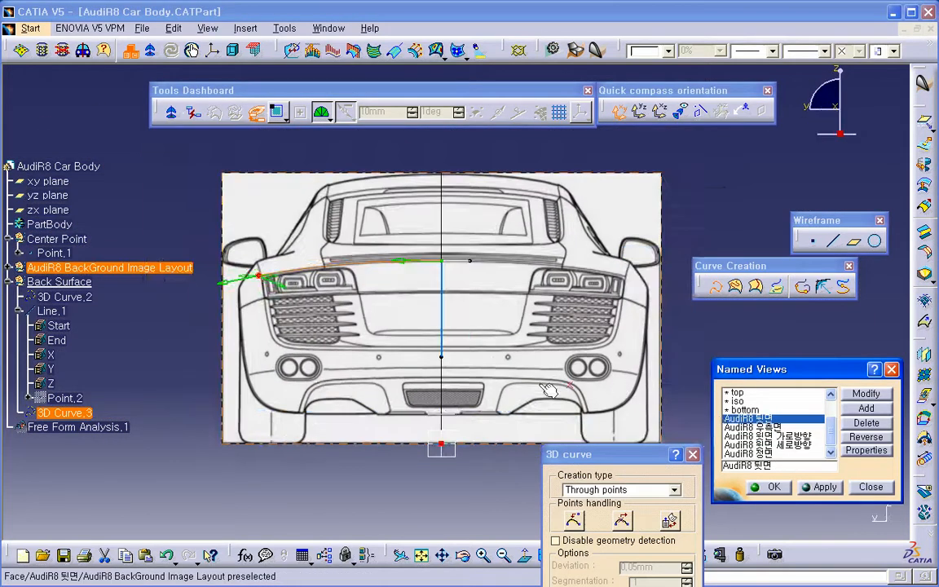
middle_drag(385, 371, 488, 359)
click(488, 379)
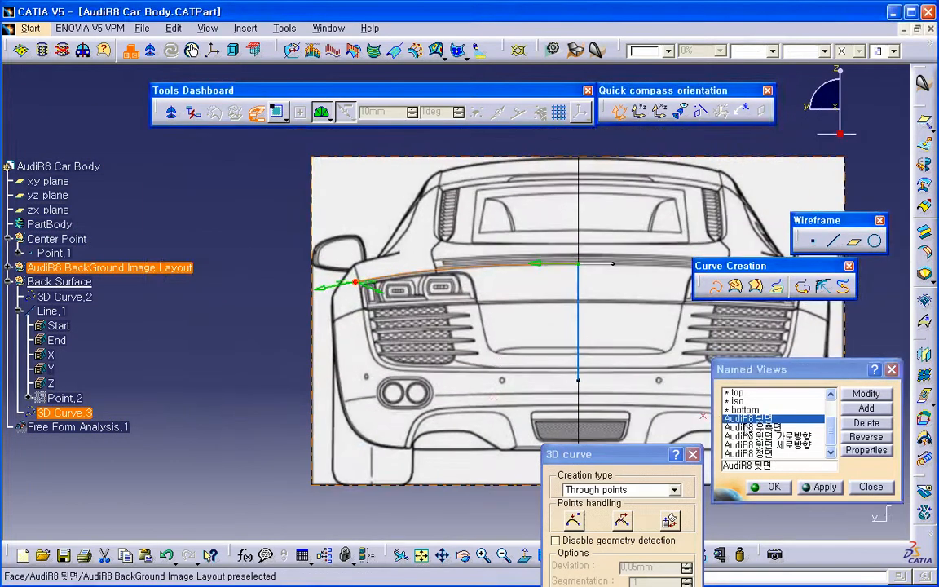
click(774, 437)
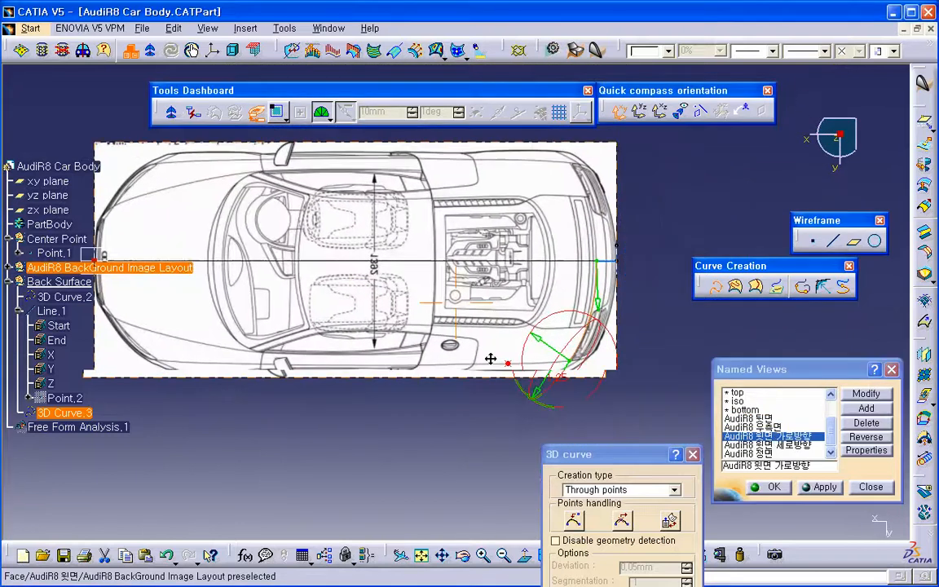
middle_drag(488, 333, 494, 316)
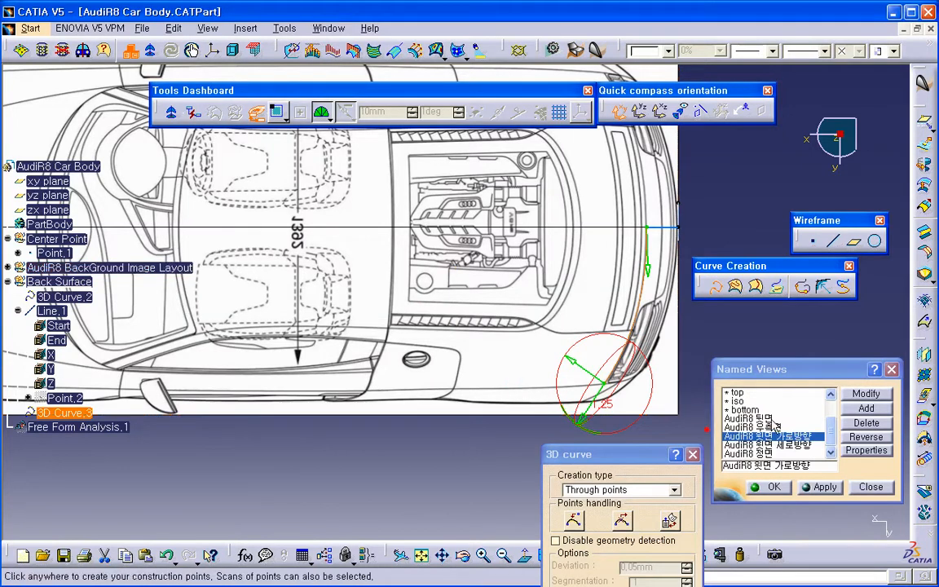
Switch to the AudiR8 뒷면 view and reposition the 3D curve dialog so that all its options are in view
click(721, 417)
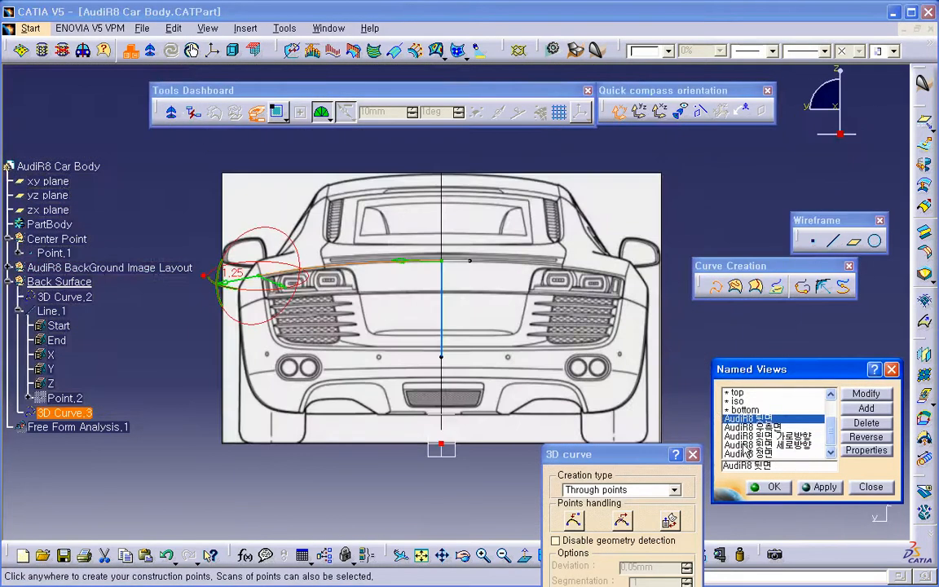
drag(645, 456, 690, 273)
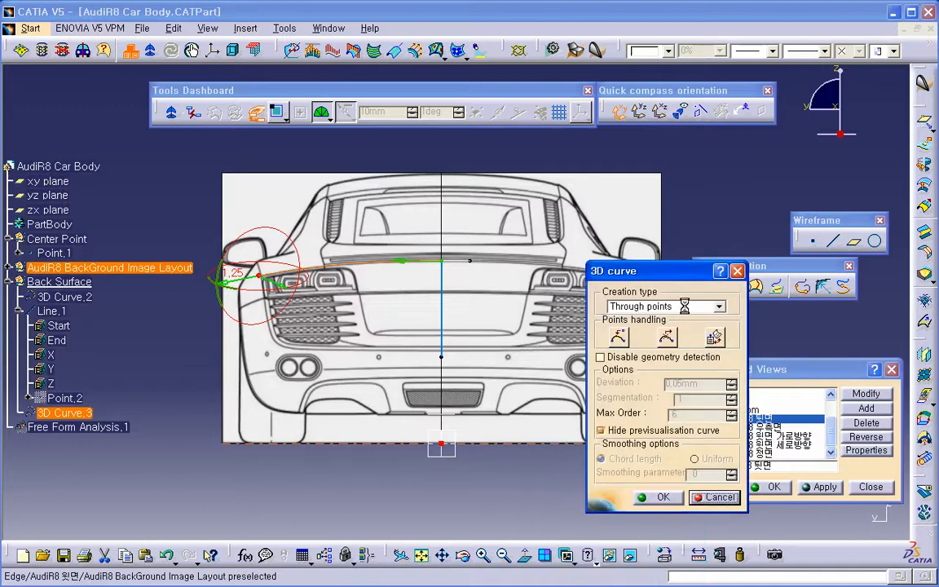
Accept the 3D curve along the tail edge and inspect it from the side of the car
click(662, 497)
middle_drag(421, 337, 356, 326)
click(686, 356)
middle_drag(510, 342, 482, 361)
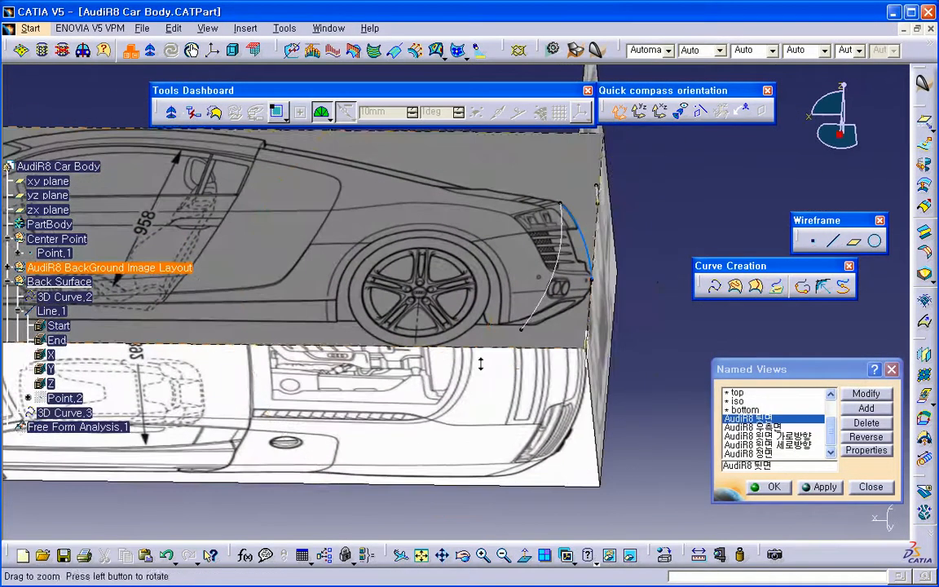
Hide the construction line Line.1 and collapse its branch in the tree
right_click(45, 312)
click(84, 358)
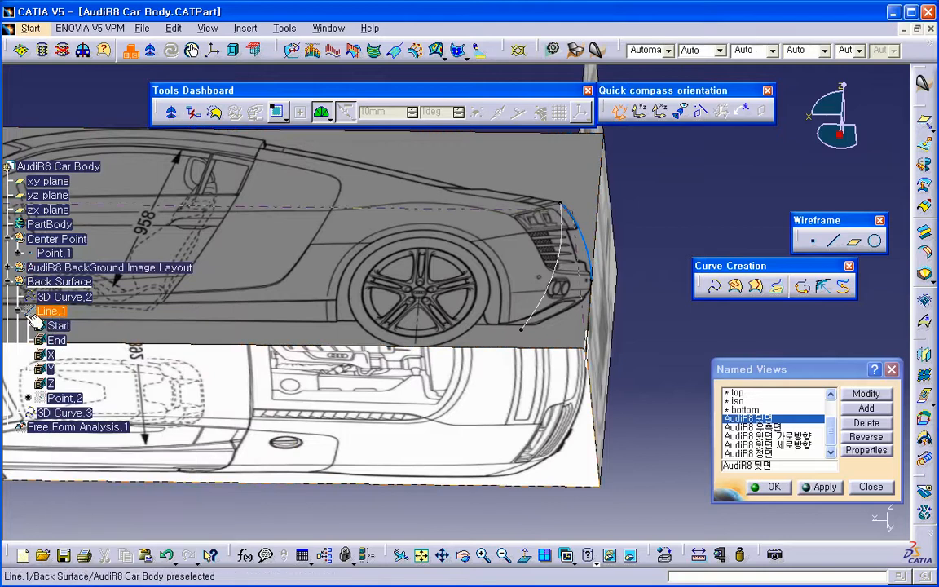
click(18, 312)
middle_drag(453, 379, 521, 281)
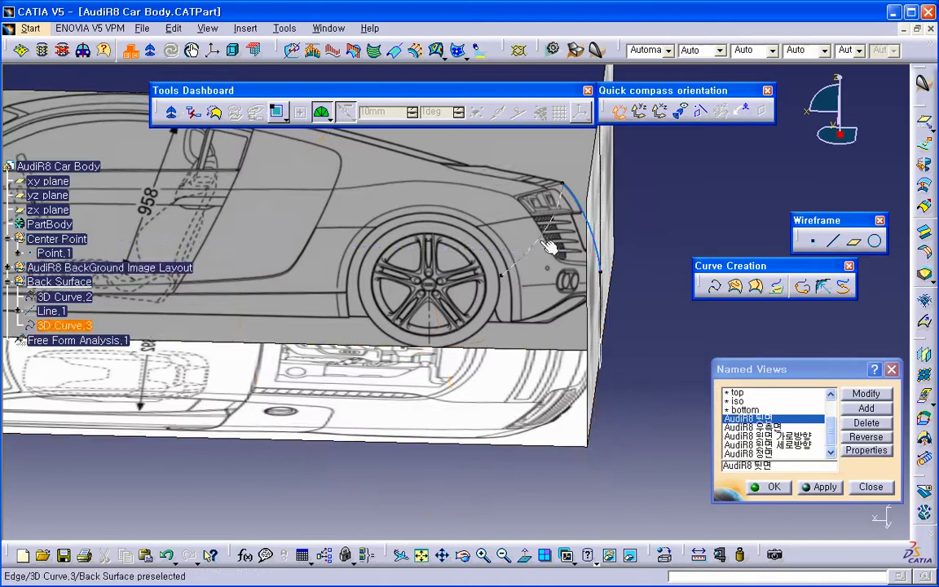
Format the new tail edge curve with a 0.7 mm line thickness and yellow color, and save the part
click(550, 247)
click(772, 50)
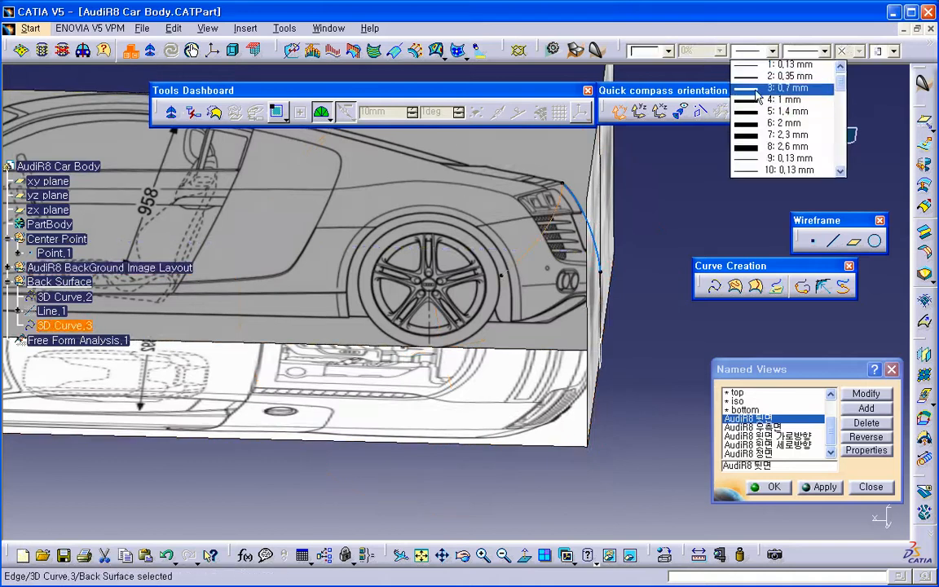
click(757, 88)
click(668, 51)
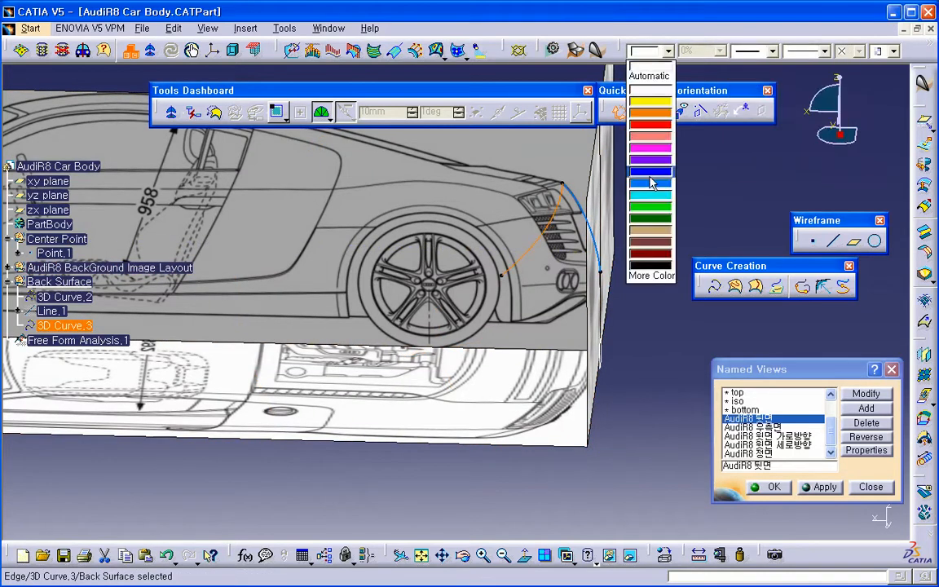
click(650, 101)
click(673, 218)
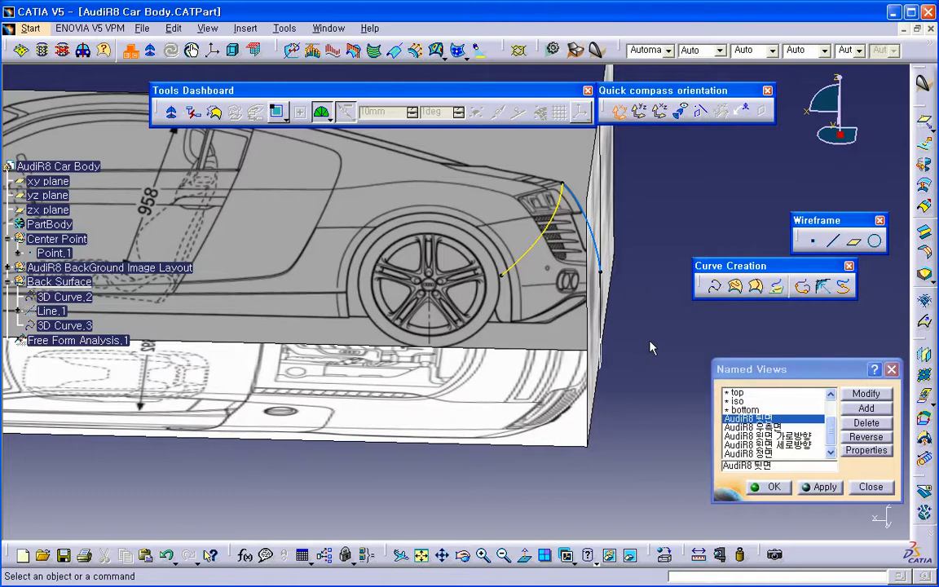
key(ctrl+s)
Float the Surface Creation tools above the Wireframe tools and start a Styling Sweep
drag(733, 266, 744, 264)
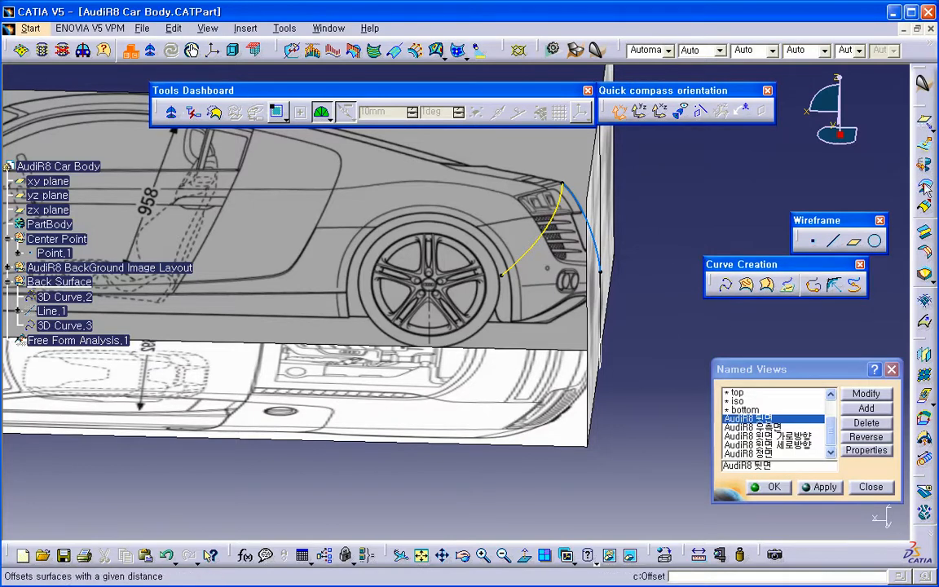
drag(924, 281, 637, 183)
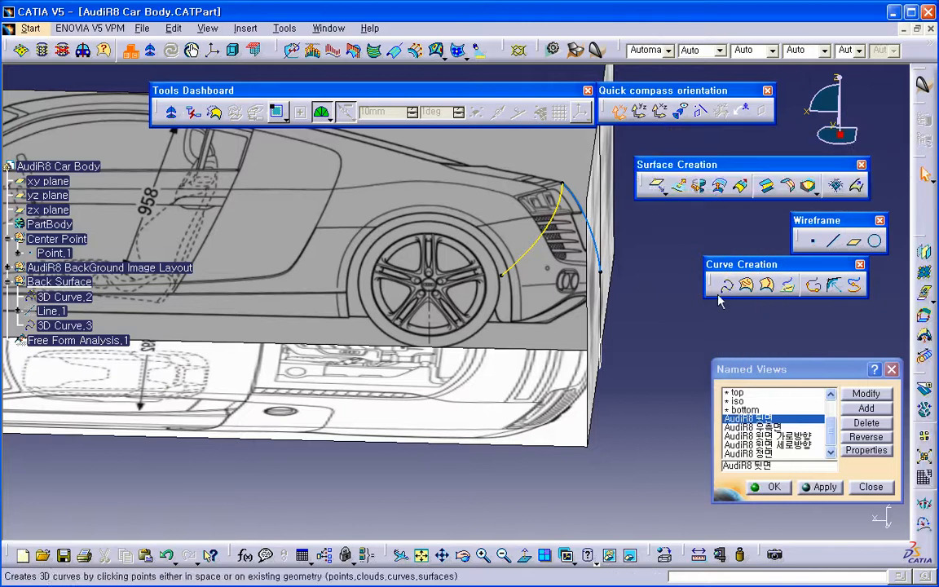
click(856, 188)
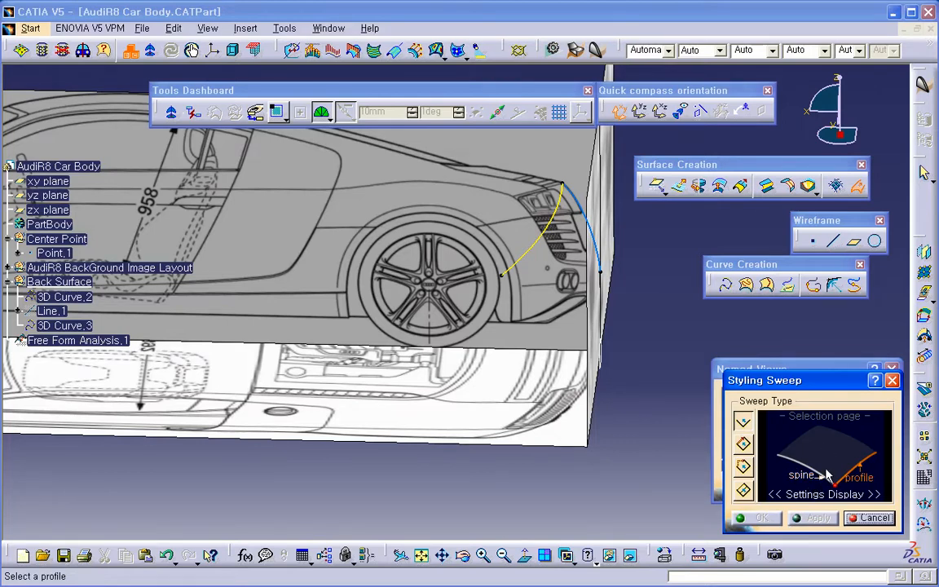
drag(833, 396, 819, 356)
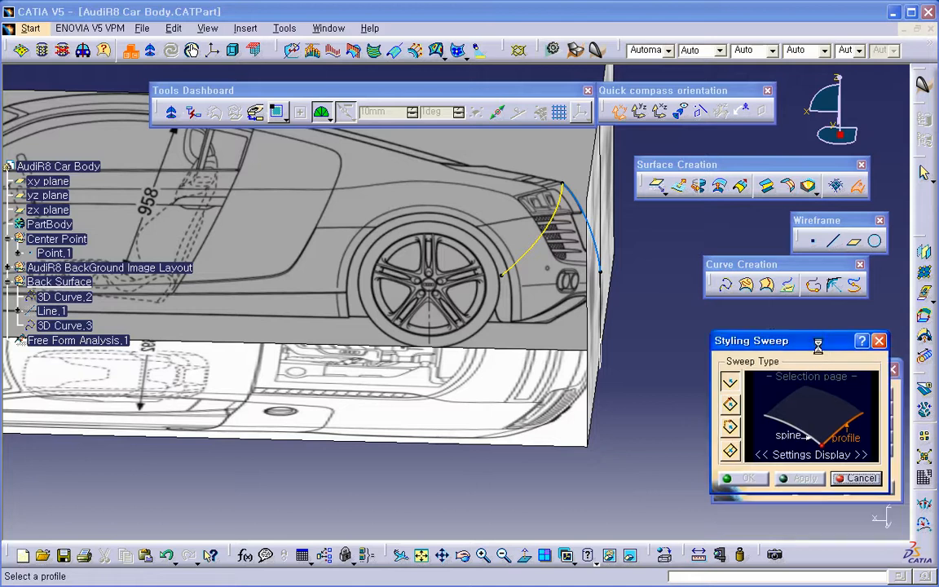
Review the Styling Sweep types that use a guide and reference profiles
click(729, 404)
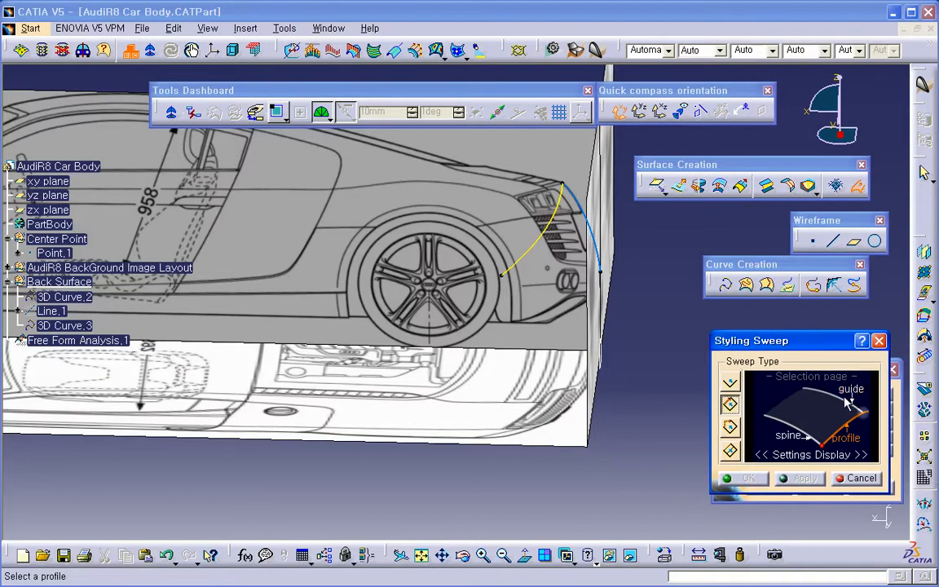
click(730, 426)
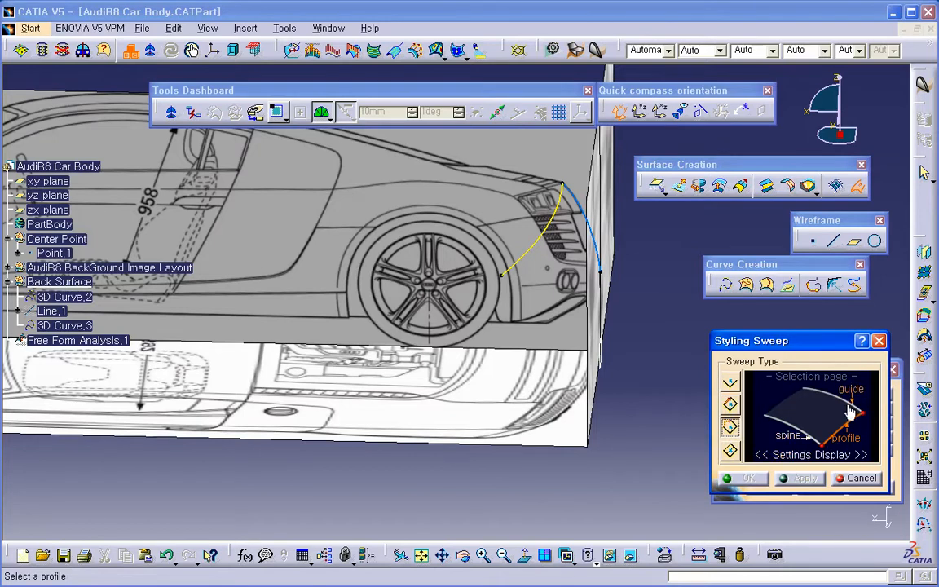
click(731, 451)
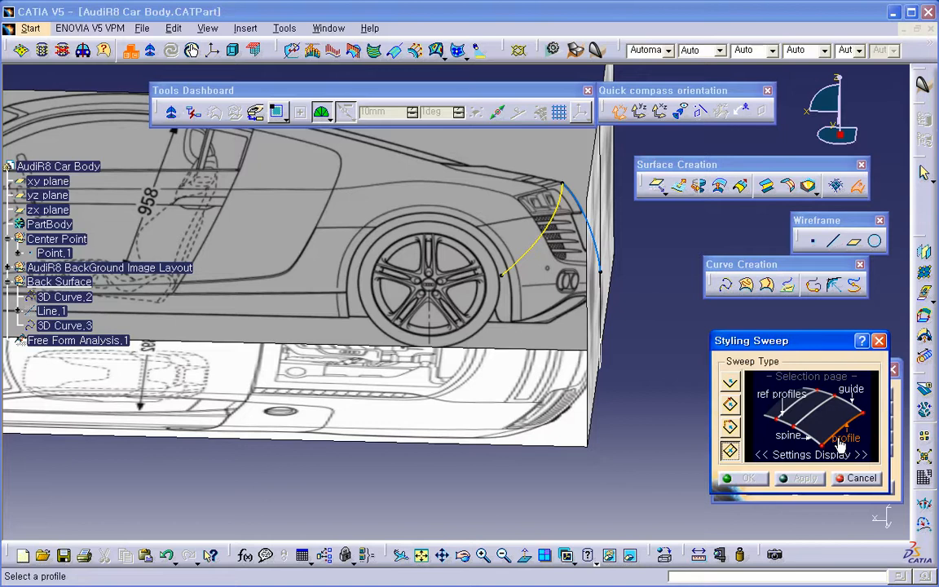
Preview a simple sweep with the blue centre curve as profile and the yellow tail edge curve as spine
click(731, 381)
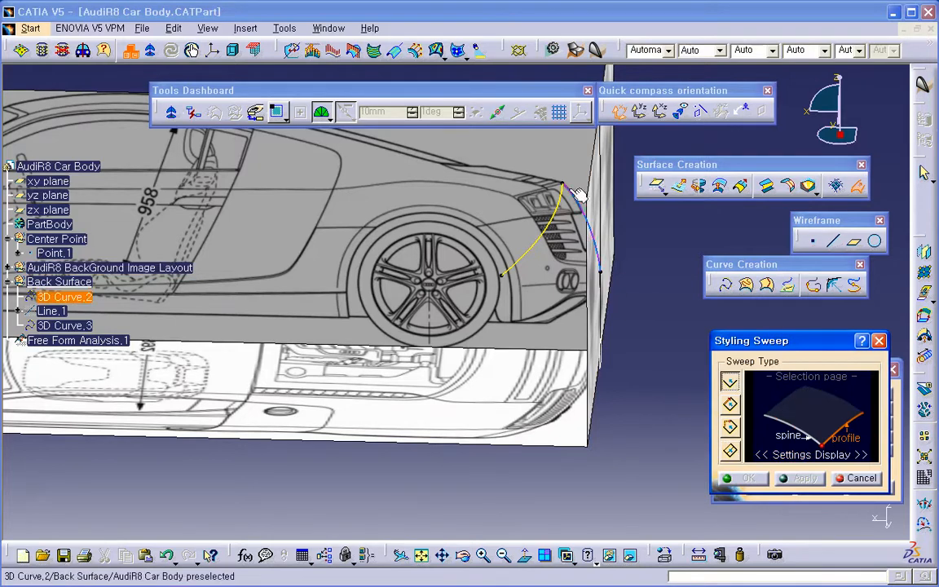
click(545, 249)
click(544, 249)
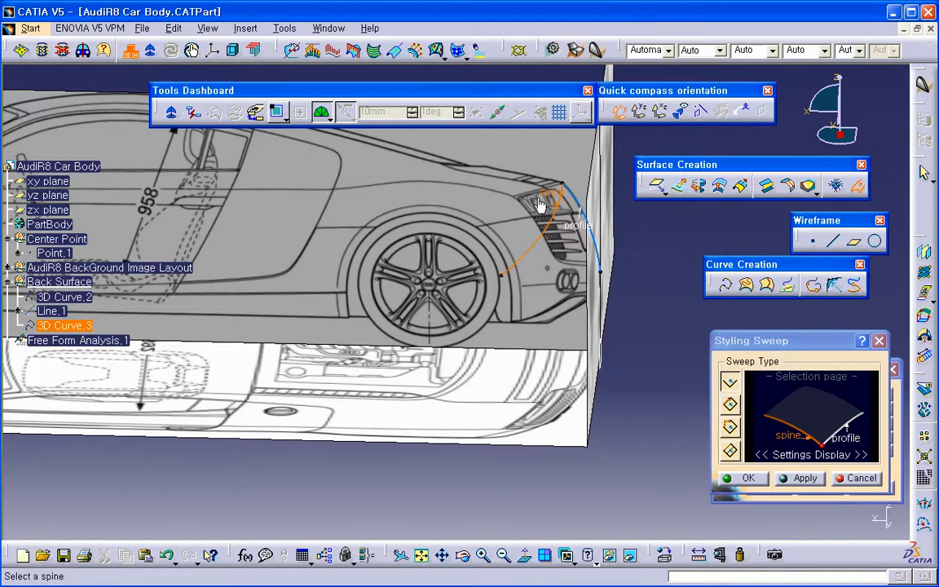
click(794, 477)
middle_drag(590, 392, 569, 396)
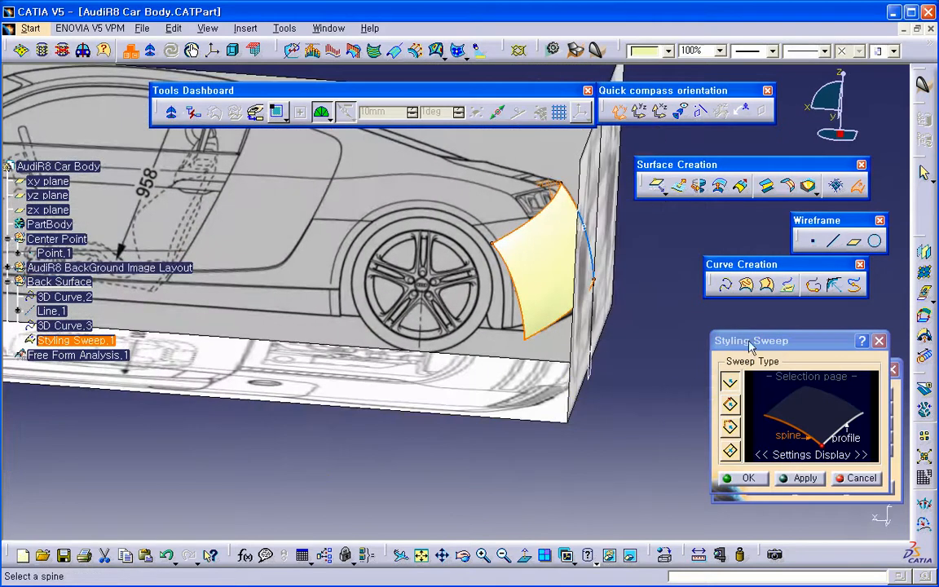
Separate the overlapping dialogs and examine the swept surface in the AudiR8 윗면 가로방향 and AudiR8 뒷면 views
drag(749, 343, 643, 359)
drag(820, 371, 811, 246)
click(766, 313)
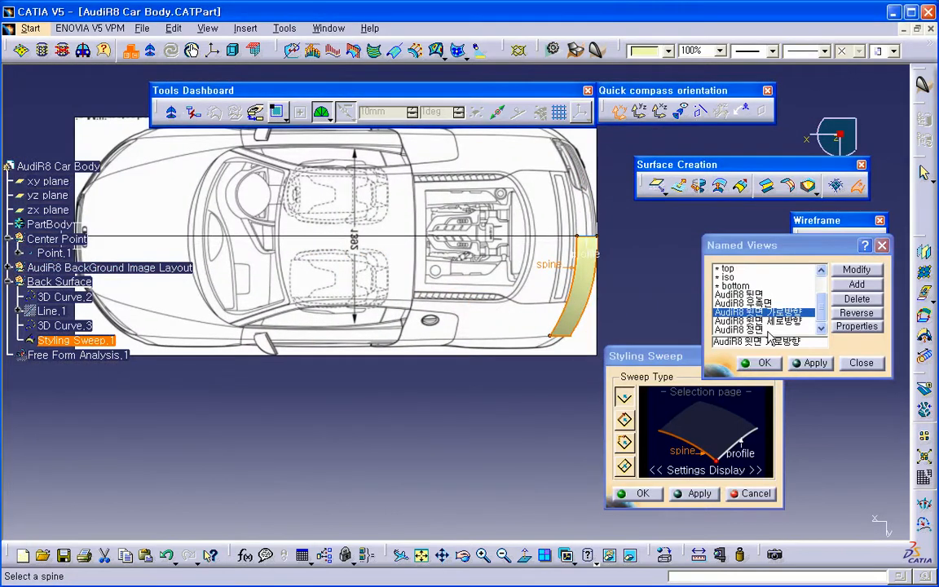
click(742, 294)
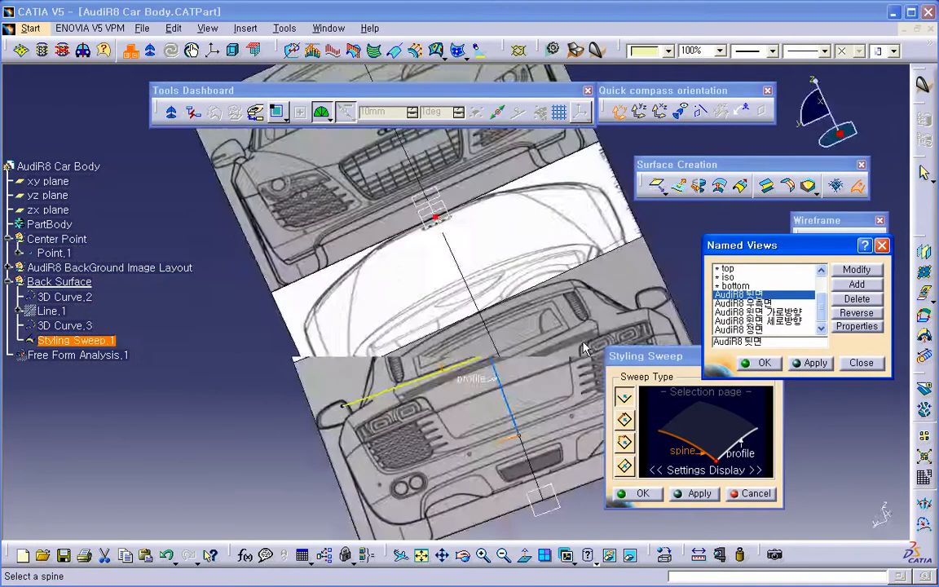
Hide the AudiR8 BackGround Image Layout so that only the swept surface is shown
right_click(90, 271)
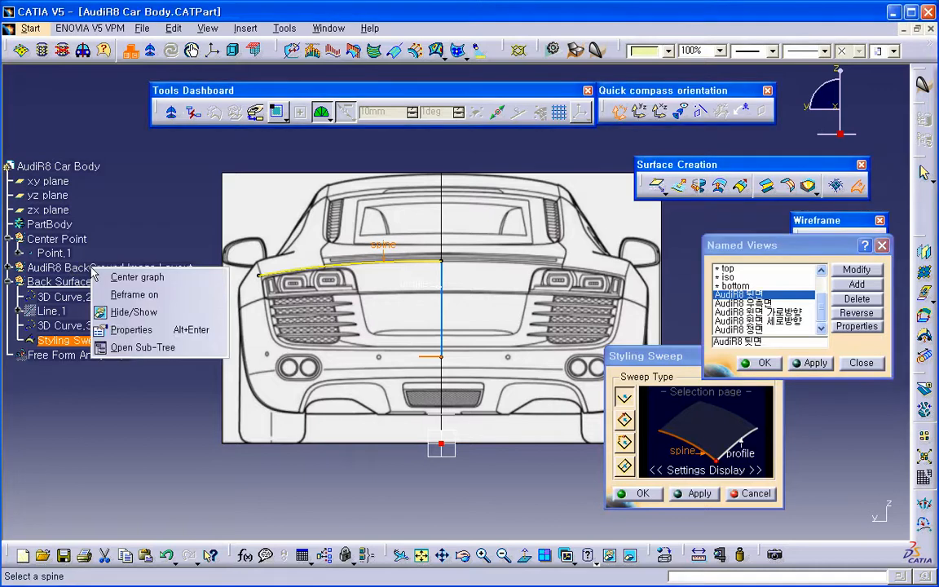
click(127, 314)
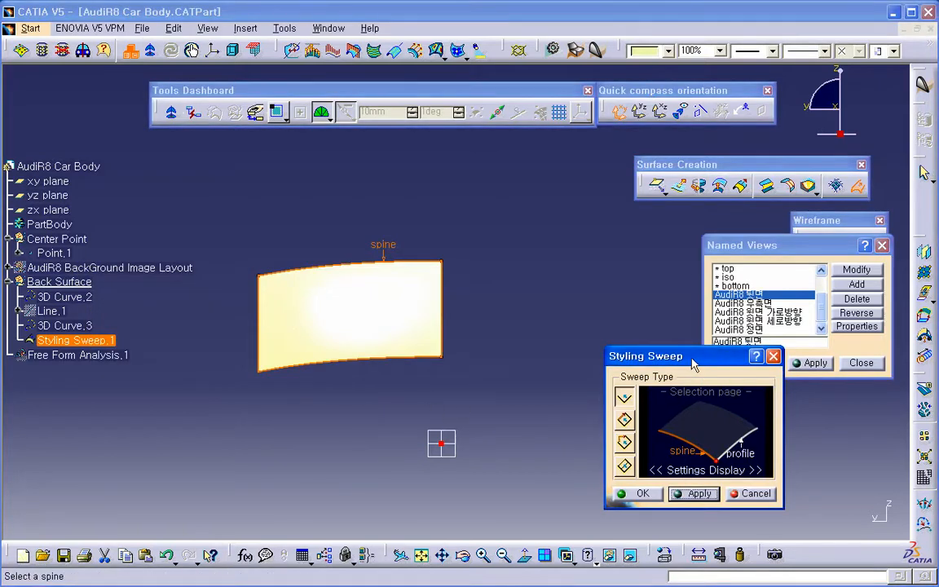
drag(693, 365, 650, 293)
Set the Styling Sweep's maximum deviation to 0.001 mm
click(644, 399)
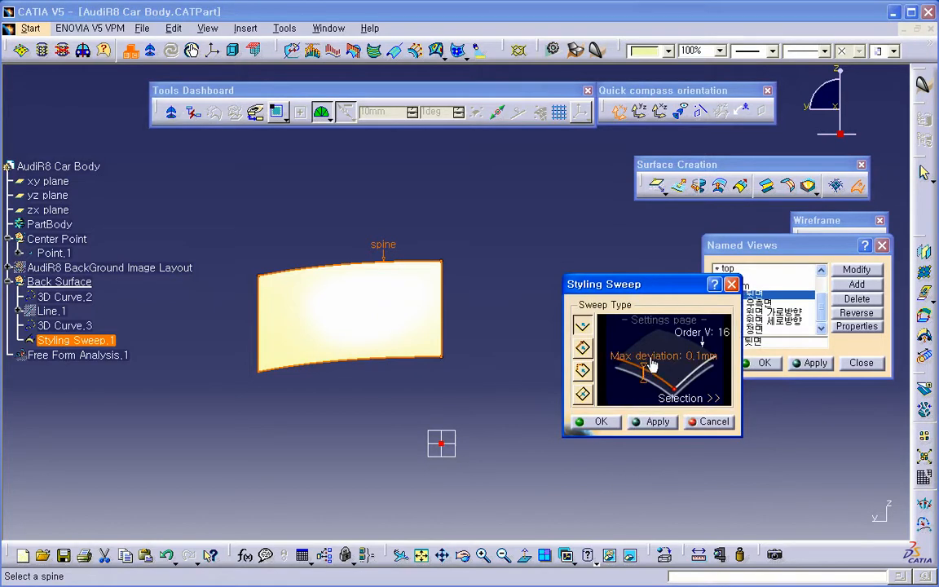
click(652, 365)
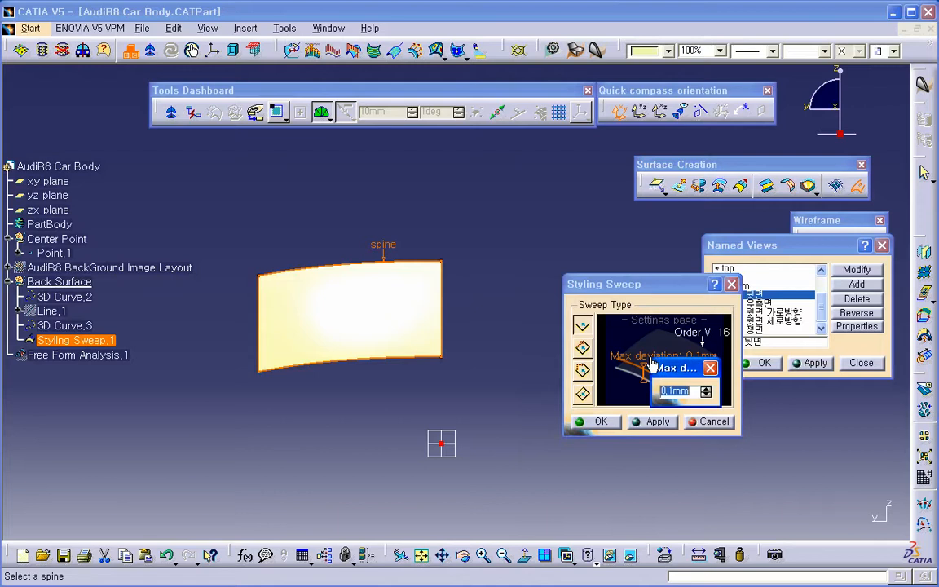
text(0.)
key(Return)
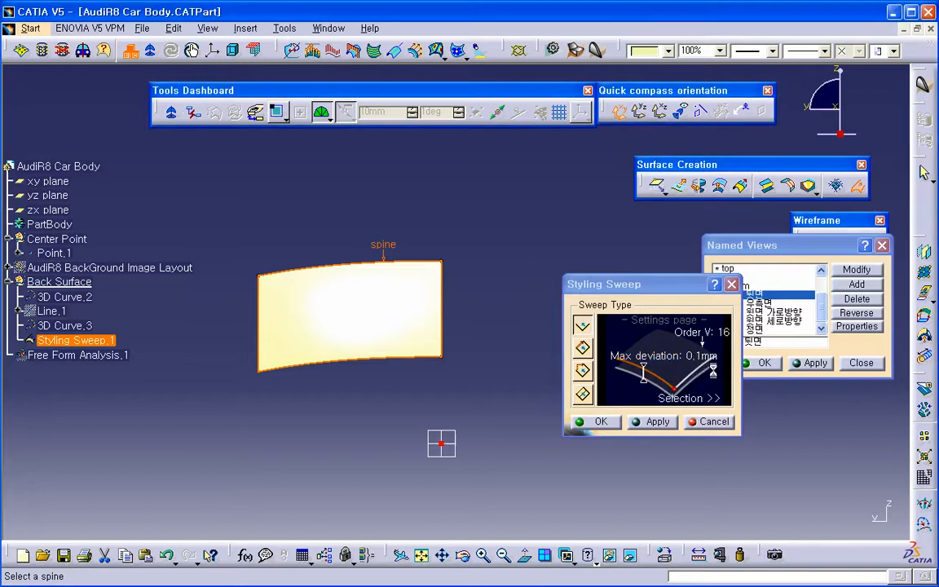
double_click(687, 356)
double_click(687, 356)
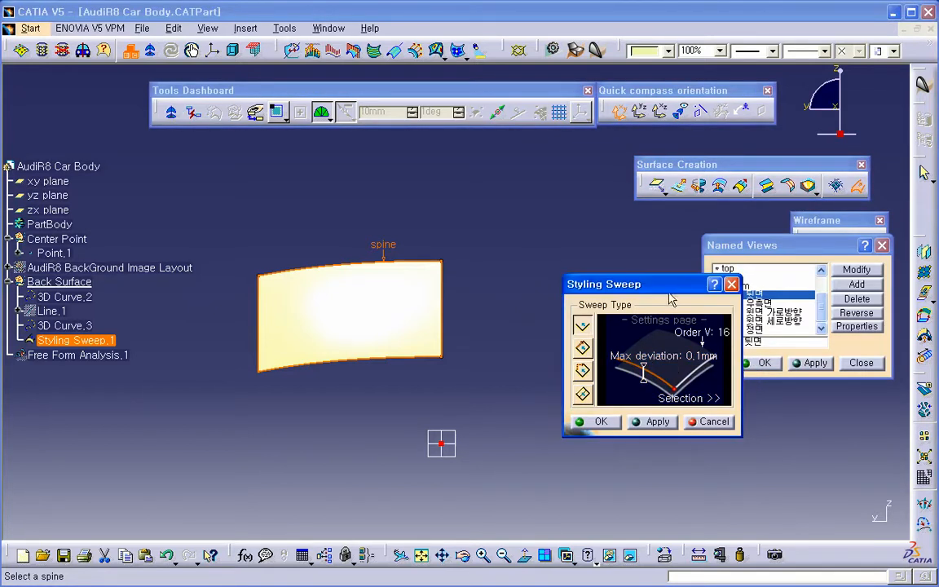
drag(664, 288, 561, 326)
drag(713, 392, 661, 359)
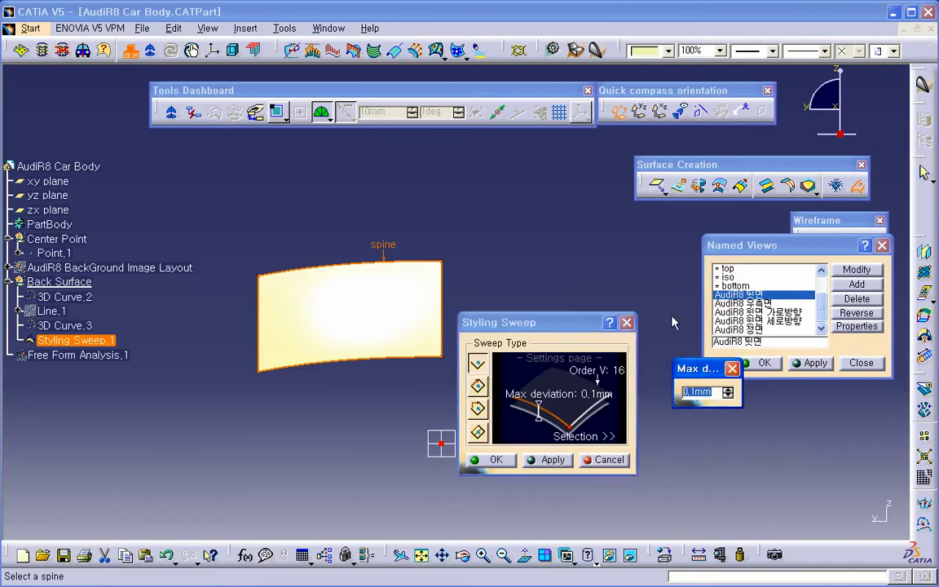
text(0.001)
key(Return)
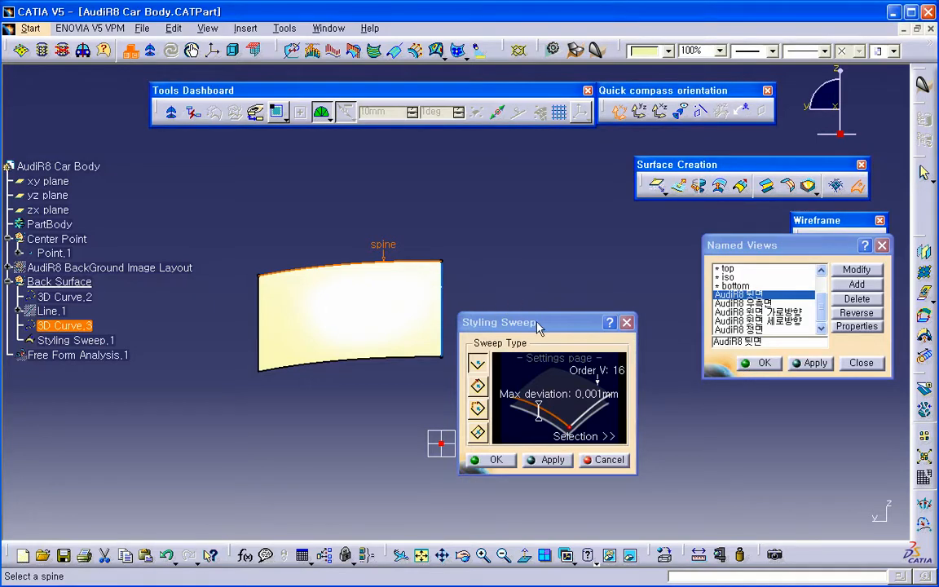
Check the Styling Sweep's maximum V order setting without changing it
drag(537, 327, 569, 320)
click(635, 364)
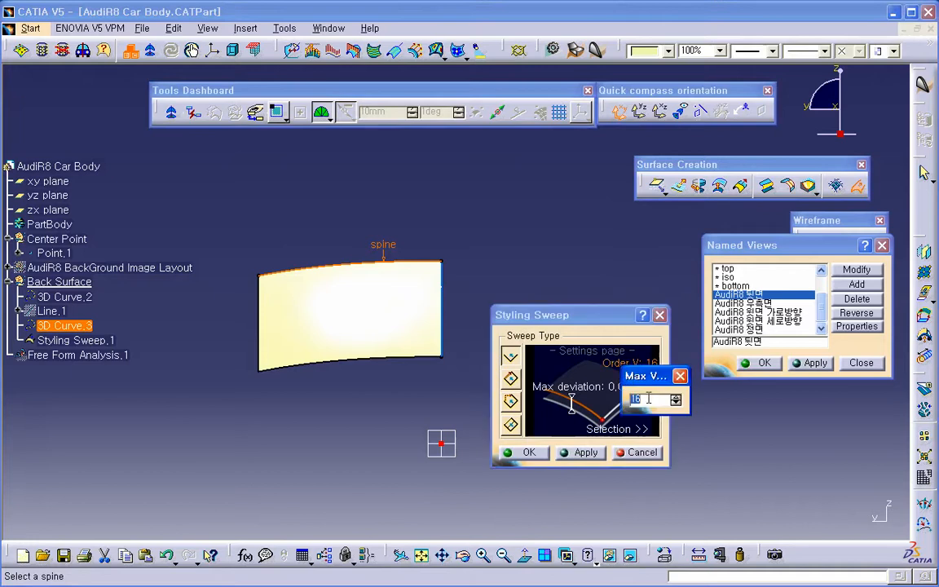
click(681, 376)
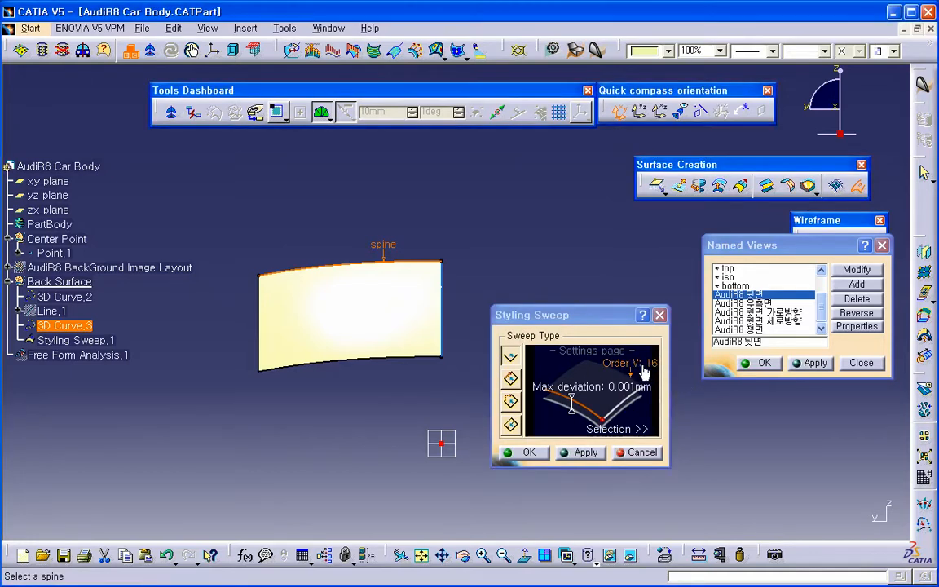
Display the moving frame of the Styling Sweep on the surface
click(619, 429)
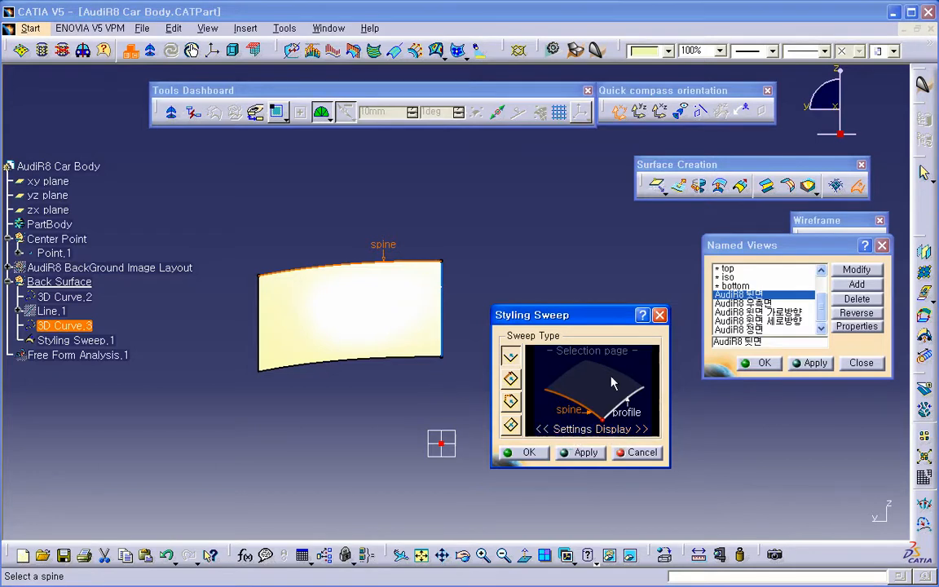
click(575, 430)
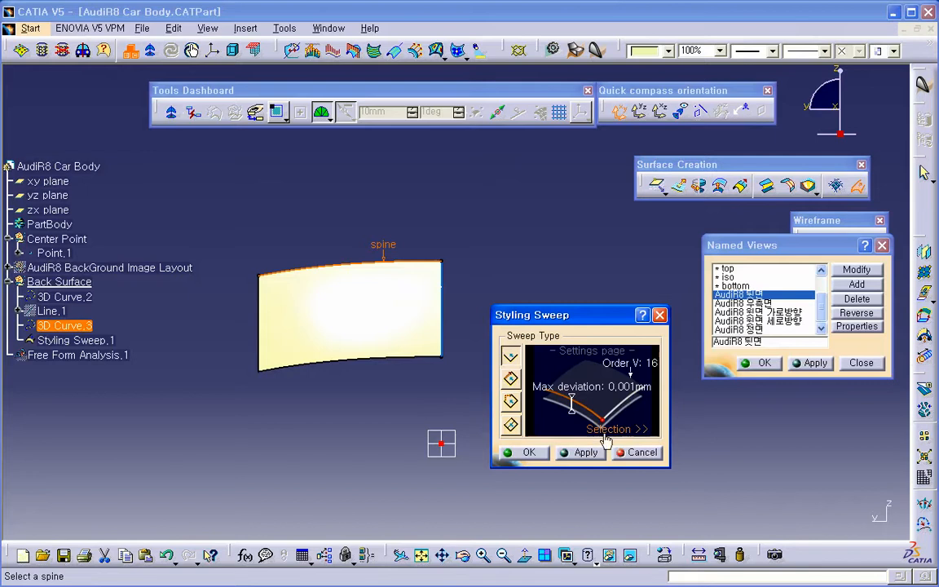
click(604, 430)
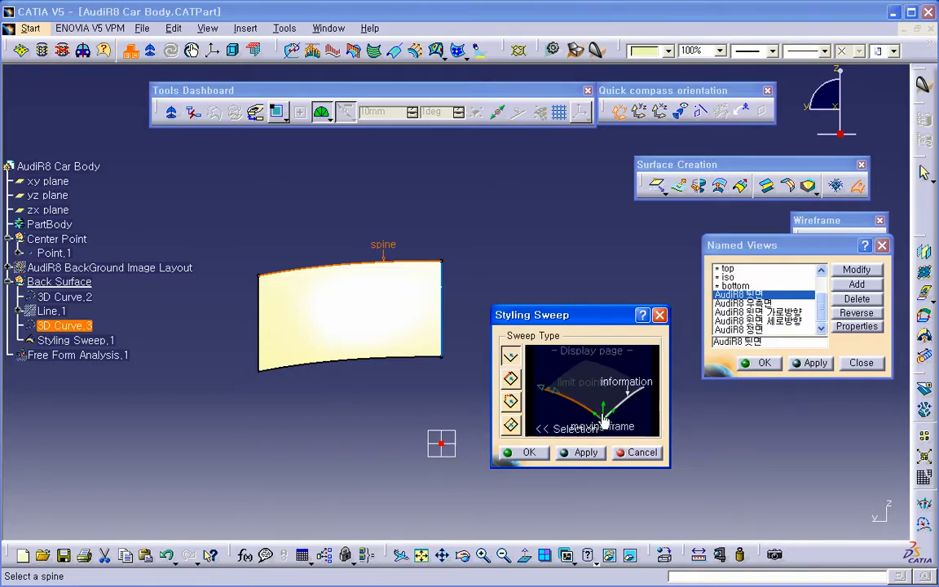
click(604, 420)
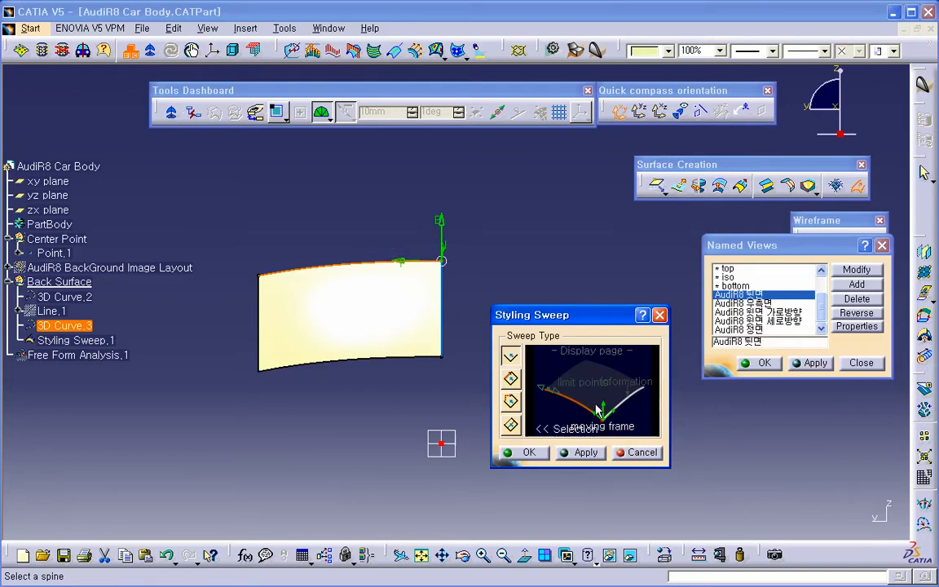
Examine the moving frame in a 3D view and review its available orientation modes
middle_drag(417, 357, 399, 310)
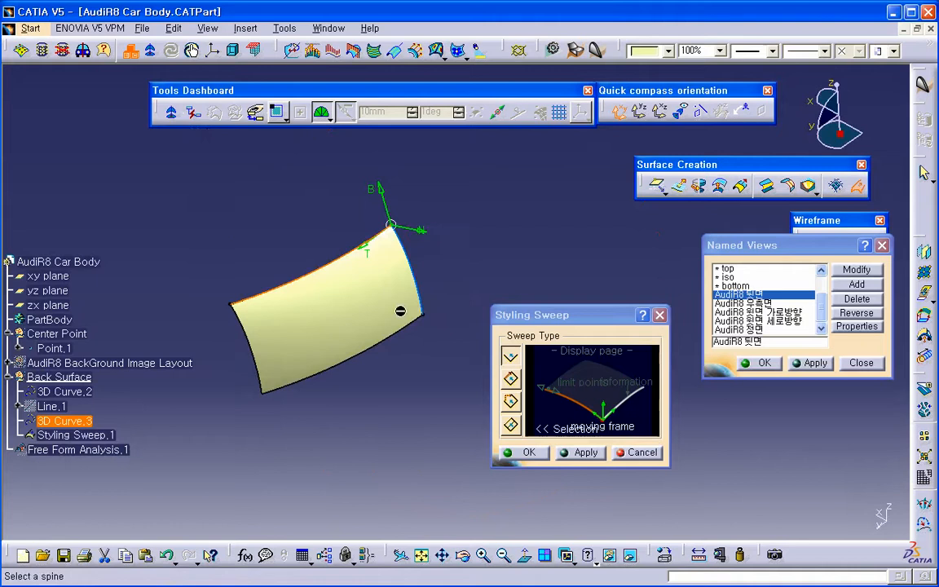
right_click(420, 237)
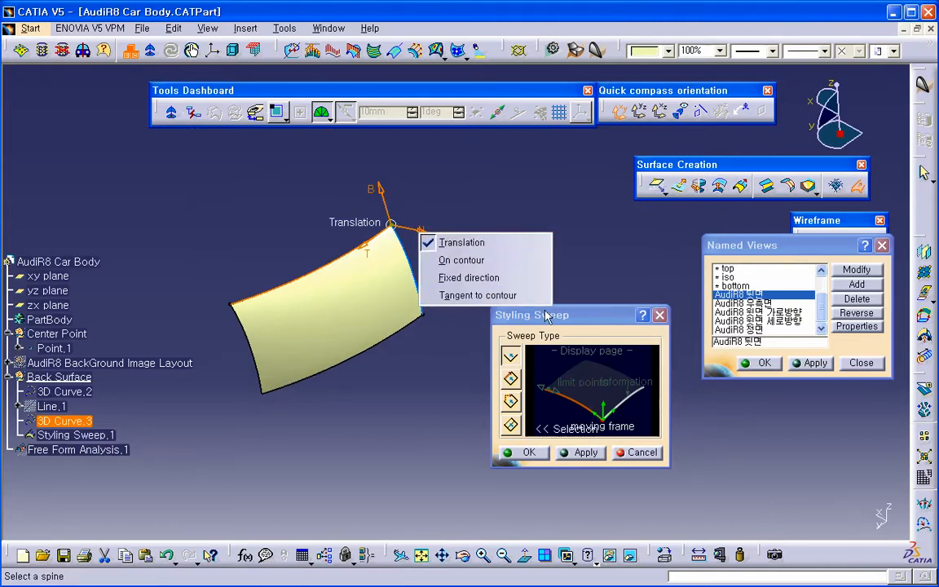
click(583, 275)
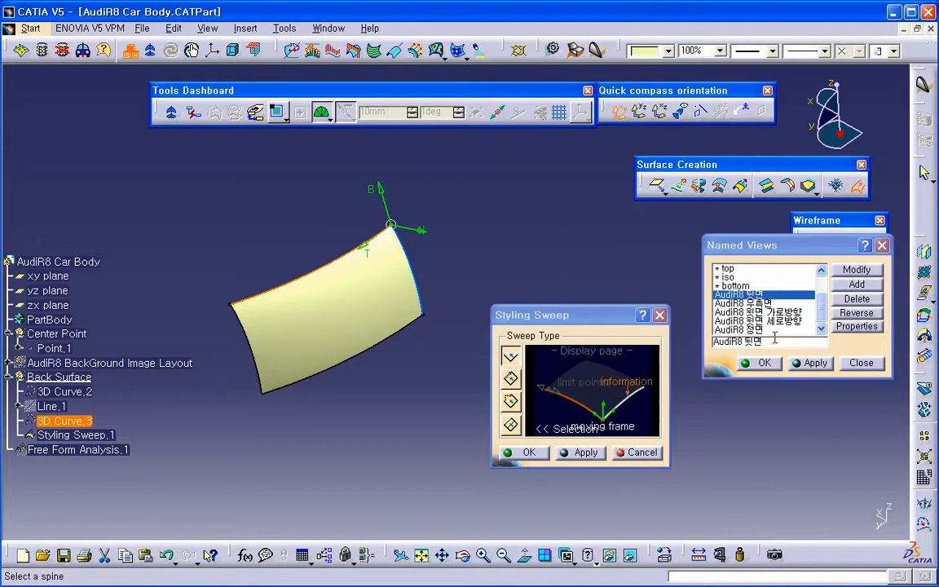
Set the Styling Sweep's moving frame to On contour and apply it, checking the surface in the AudiR8 뒷면 view
double_click(772, 298)
middle_drag(432, 375, 387, 312)
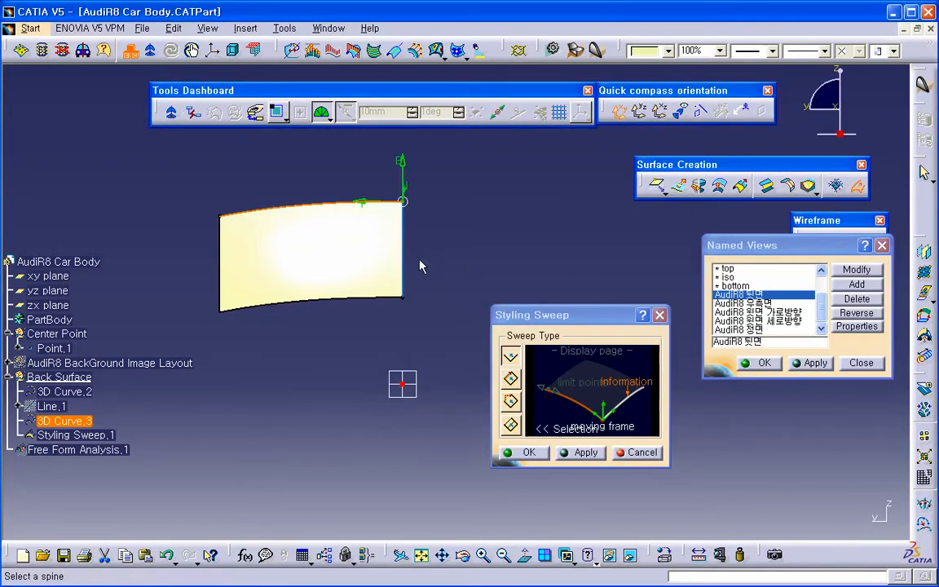
right_click(403, 167)
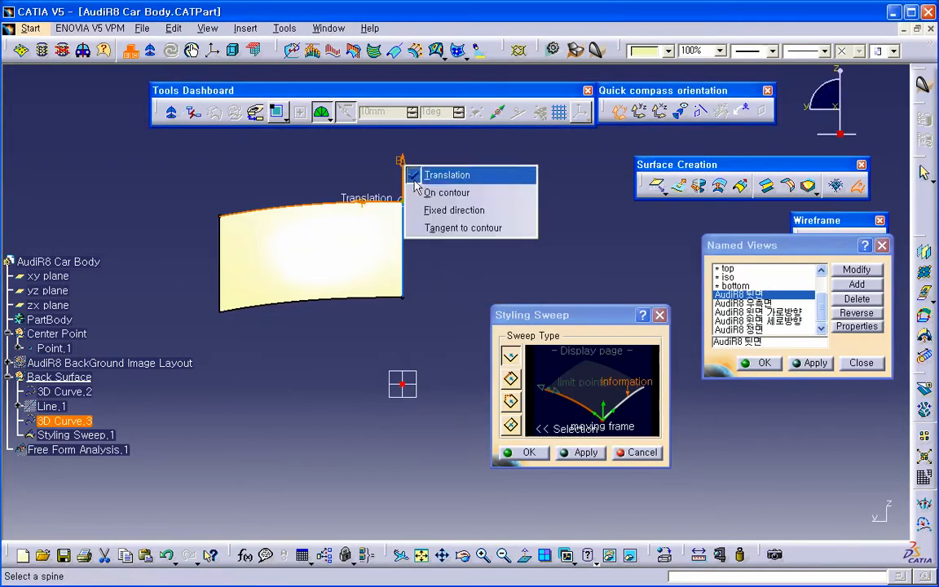
click(425, 192)
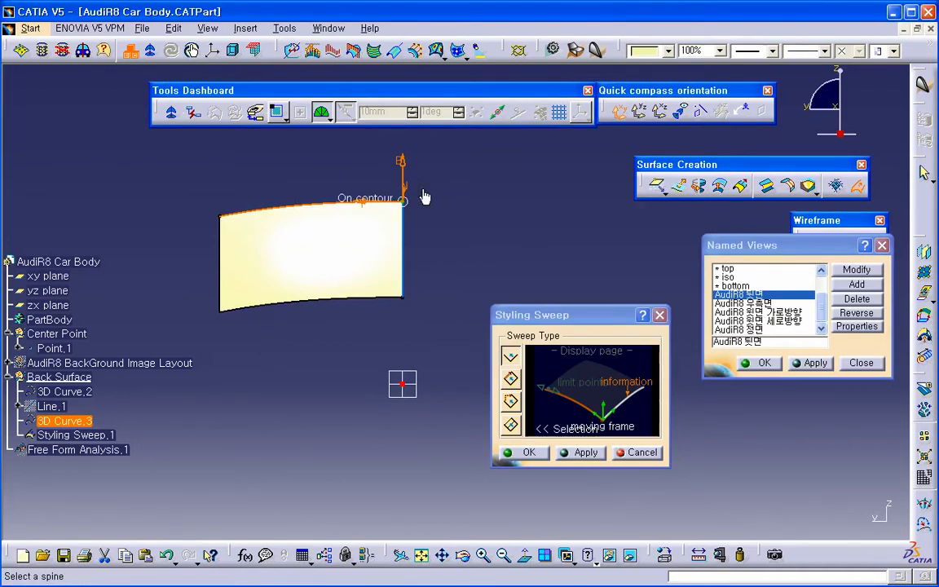
click(584, 451)
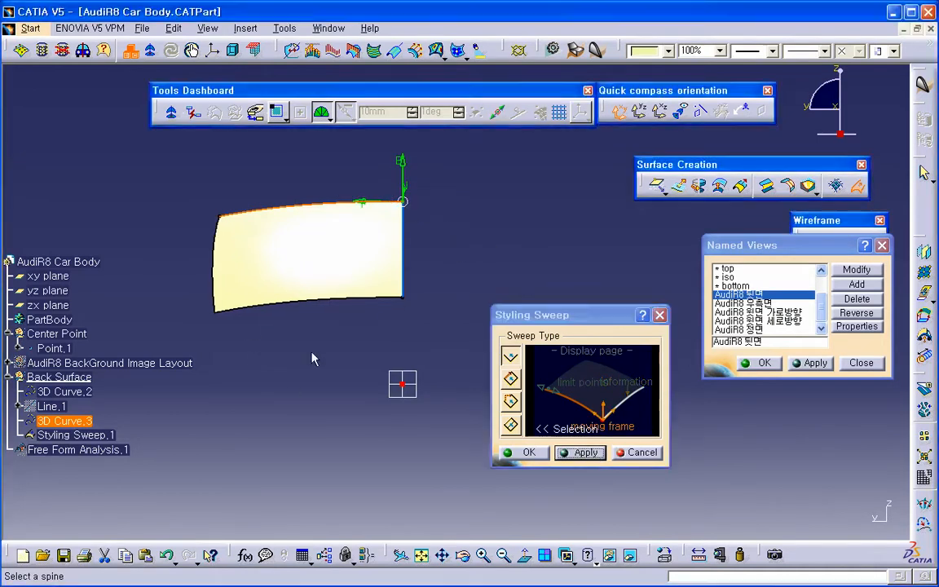
middle_drag(314, 356, 258, 318)
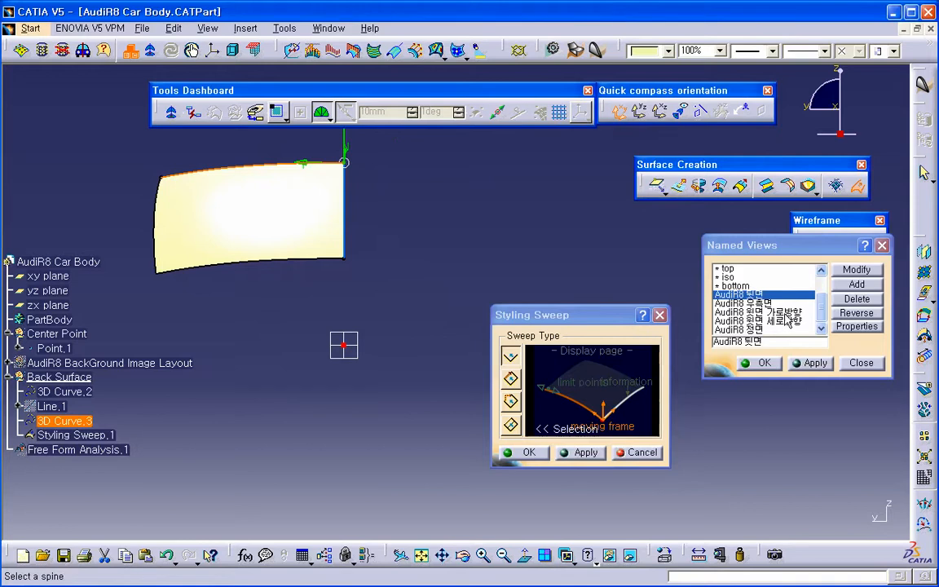
Return the moving frame to Translation and apply it, checking the surface in the AudiR8 윗면 가로방향 view
click(784, 313)
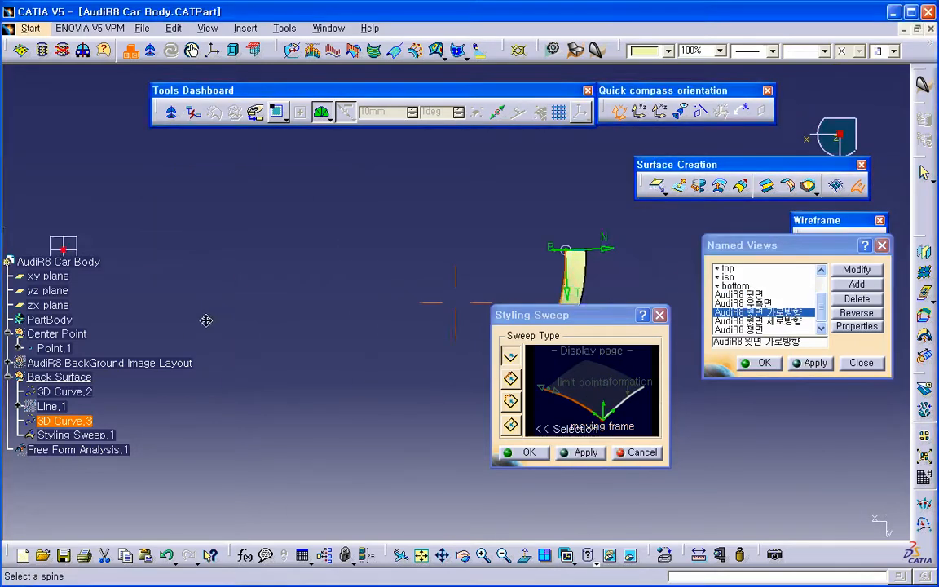
middle_drag(455, 354, 318, 259)
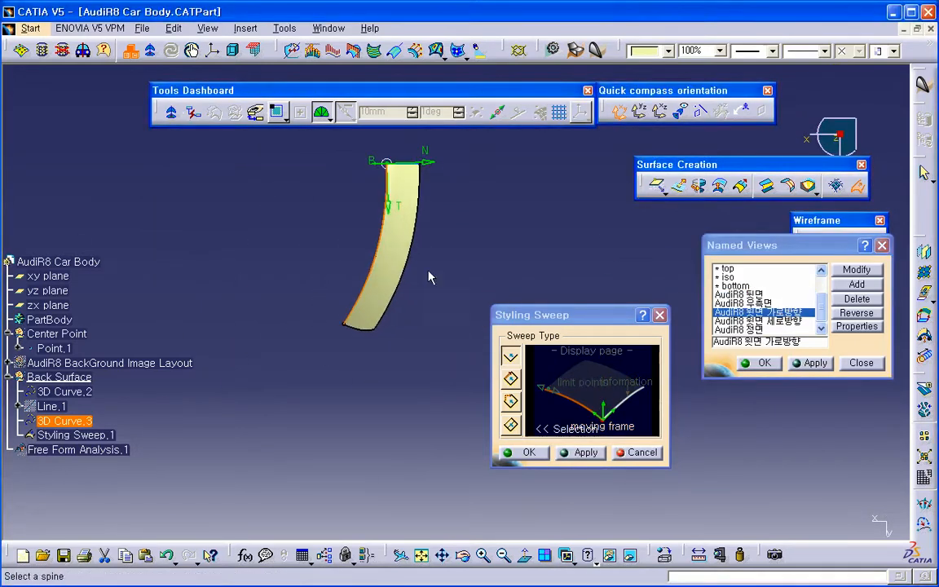
right_click(432, 167)
click(441, 181)
click(581, 452)
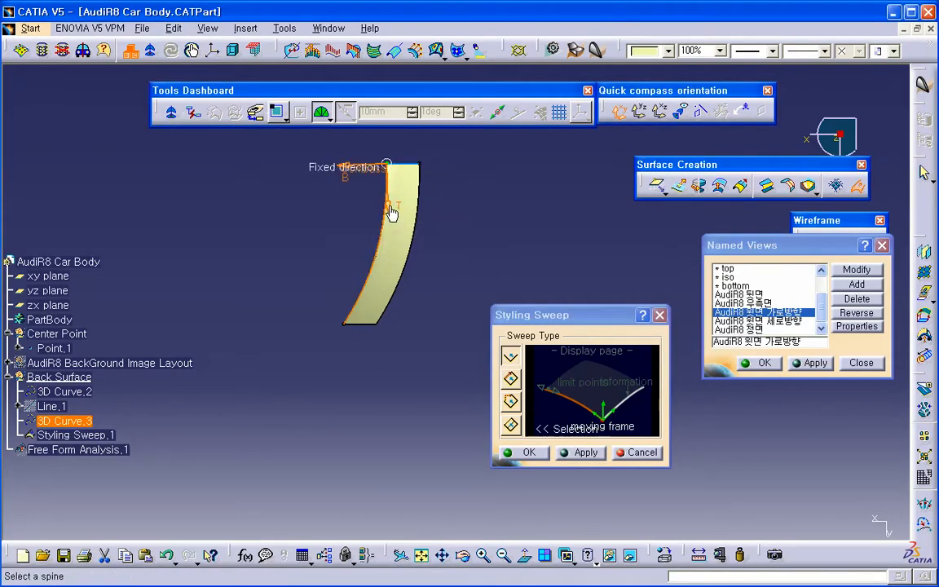
right_click(386, 163)
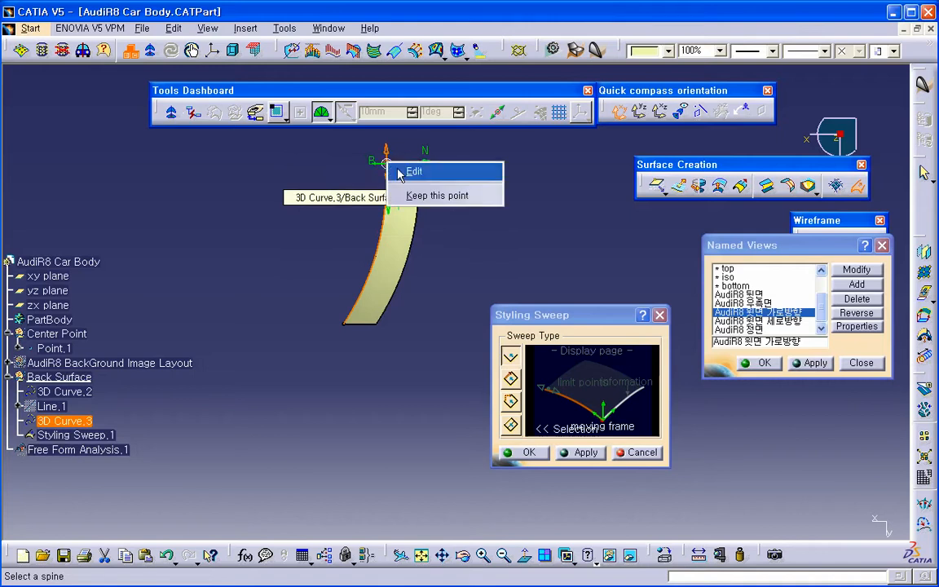
click(510, 289)
right_click(433, 163)
click(452, 177)
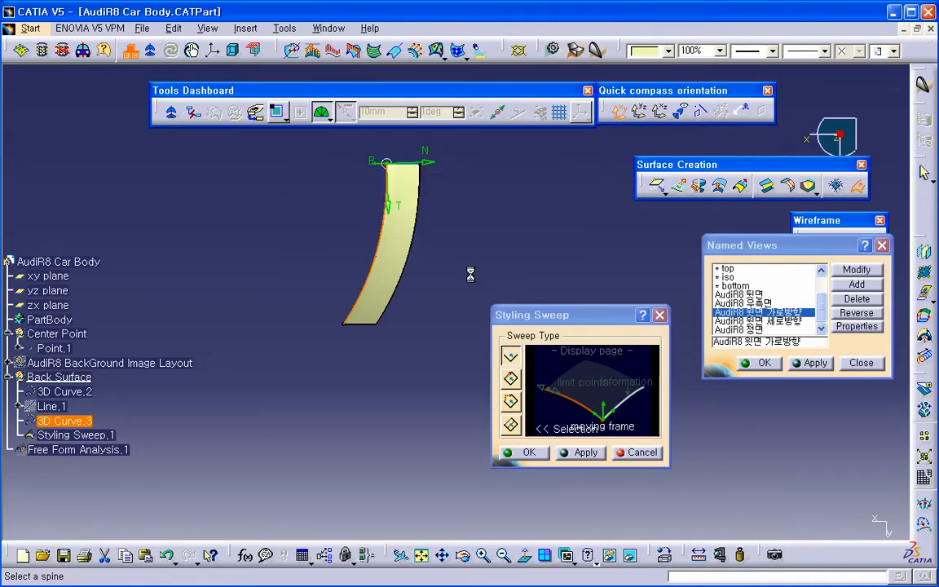
mouse_move(387, 165)
mouse_down()
mouse_move(385, 209)
mouse_move(364, 272)
mouse_move(386, 163)
mouse_up()
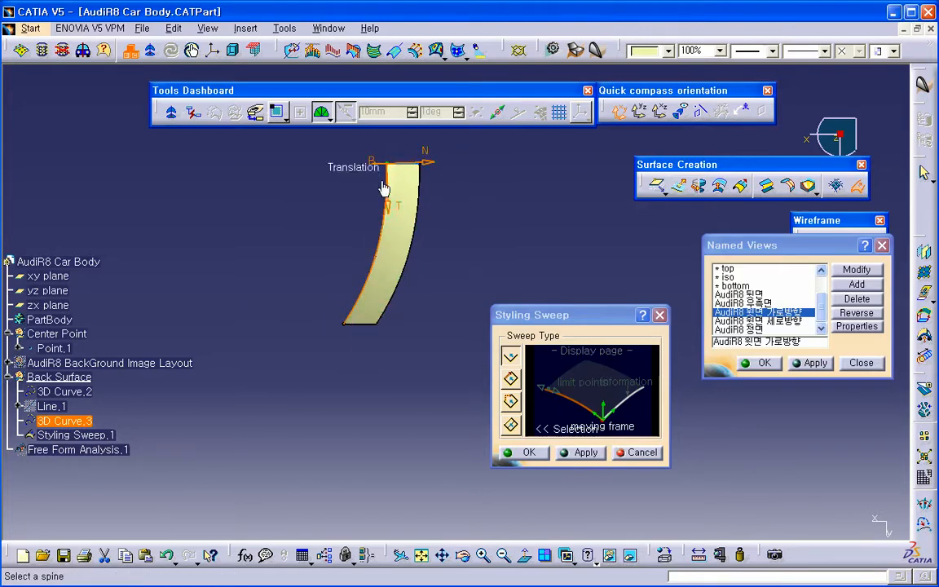
Switch the sweep's moving frame to On contour and recompute the surface for comparison from above
right_click(426, 161)
click(443, 193)
mouse_move(385, 163)
mouse_down()
mouse_move(386, 203)
mouse_move(360, 279)
mouse_move(385, 163)
mouse_up()
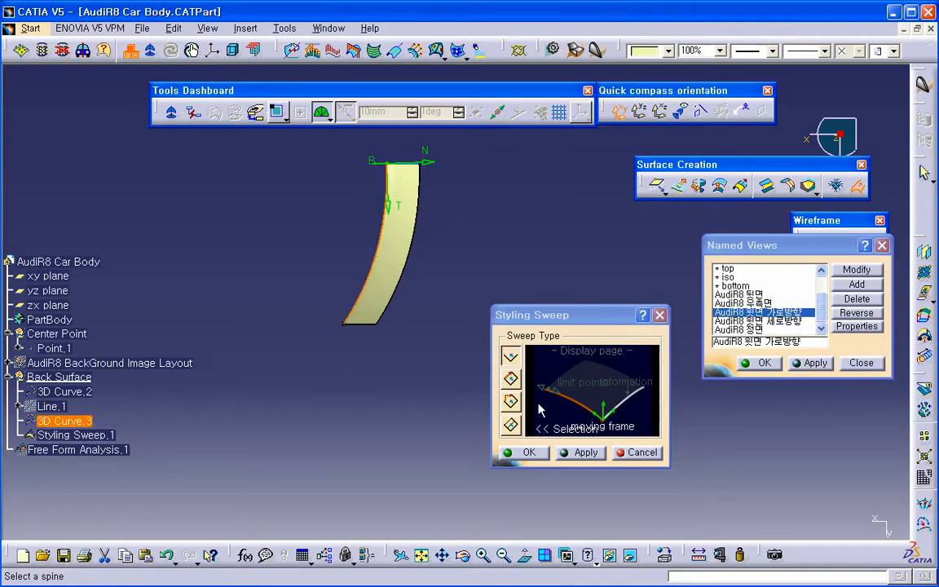
click(580, 451)
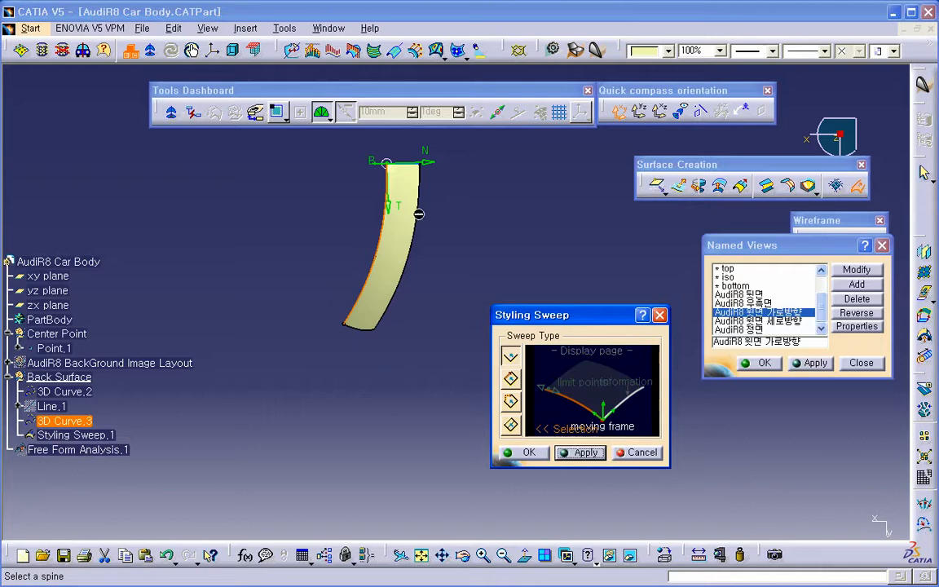
Try the Fixed direction mode for the sweep's moving frame and recompute the surface to compare its outer end
right_click(429, 163)
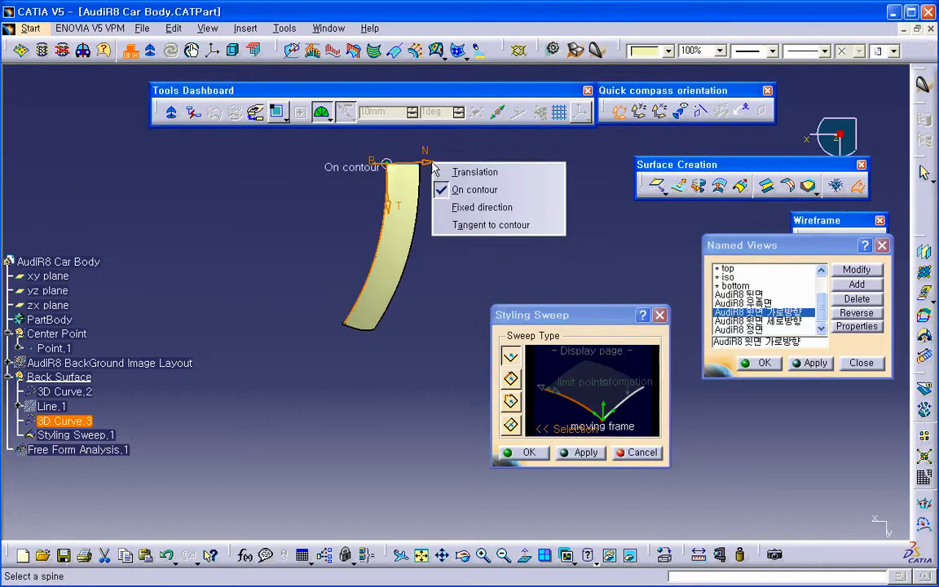
click(458, 208)
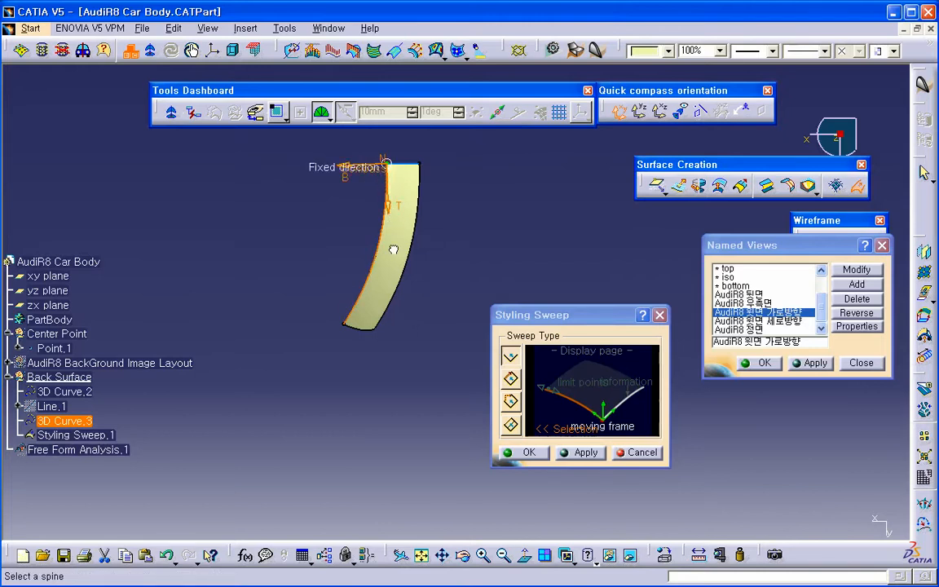
click(579, 454)
click(392, 215)
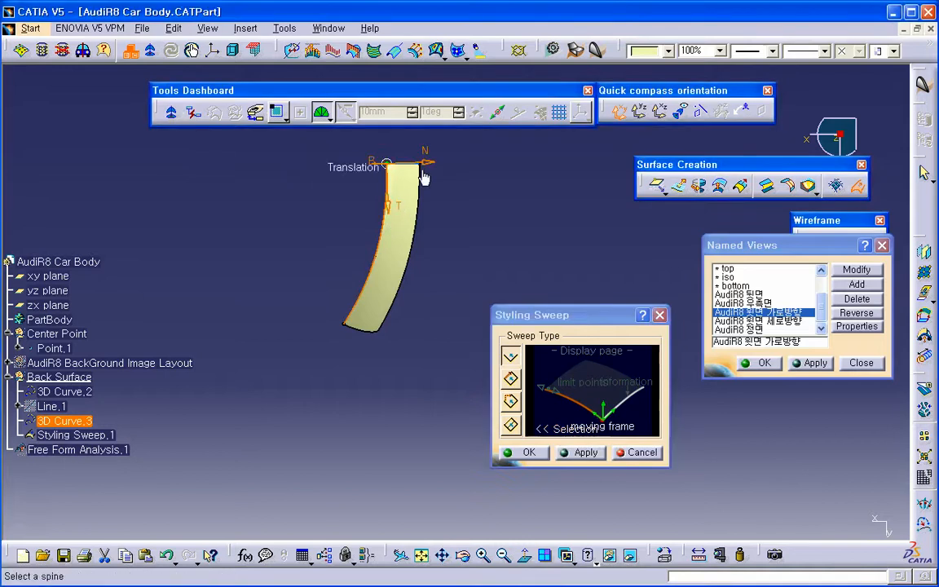
click(432, 166)
click(432, 166)
click(431, 167)
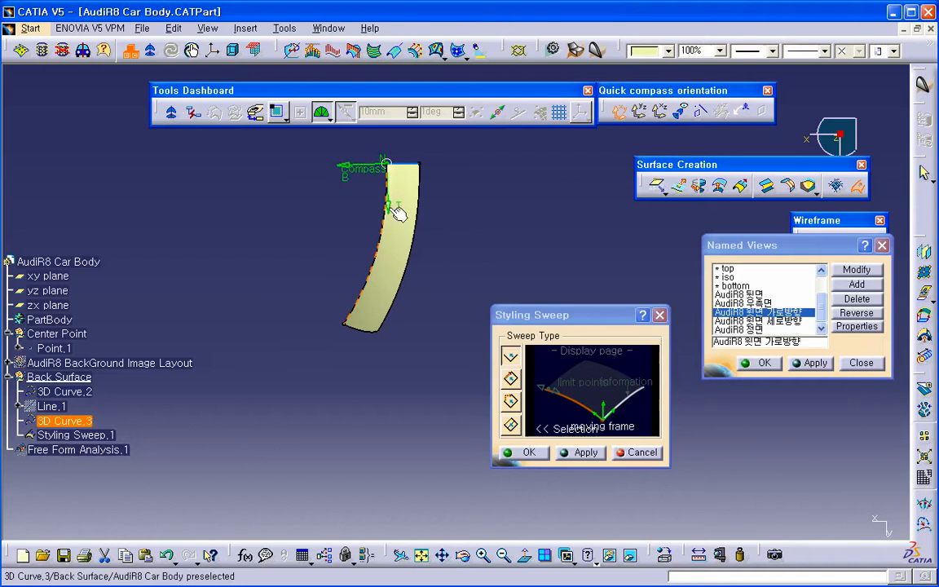
click(361, 175)
right_click(424, 160)
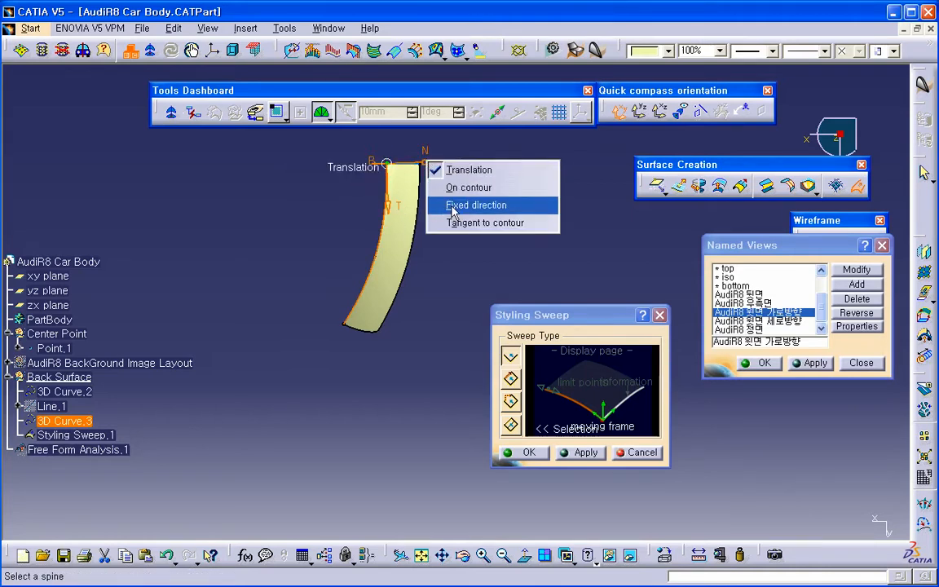
click(454, 206)
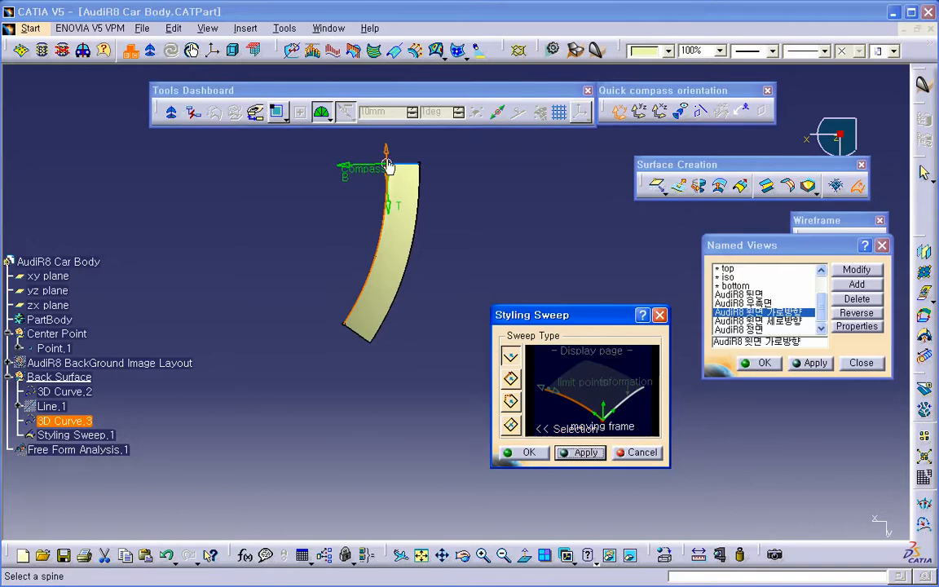
drag(385, 167, 370, 258)
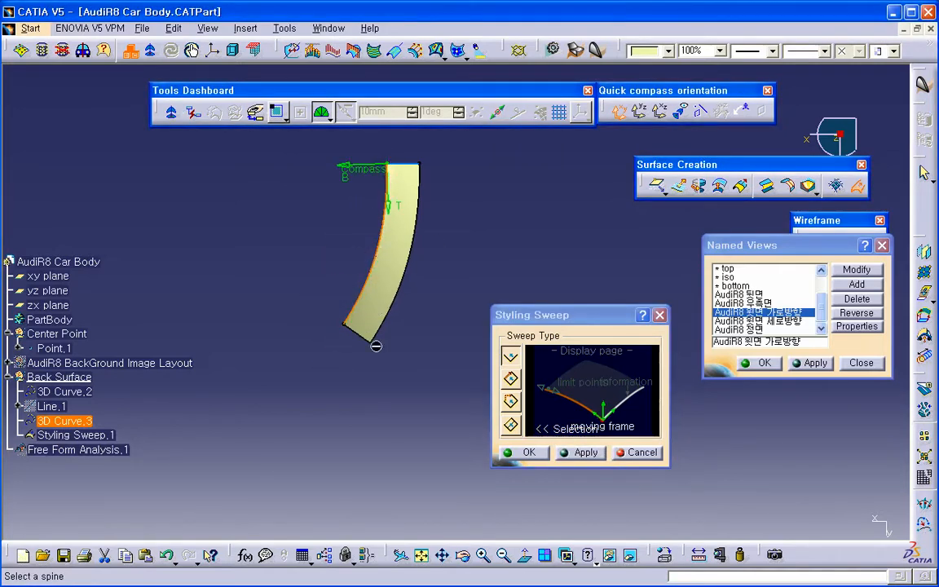
Try the Tangent to contour mode for the moving frame and apply it to the sweep surface
right_click(365, 171)
right_click(344, 167)
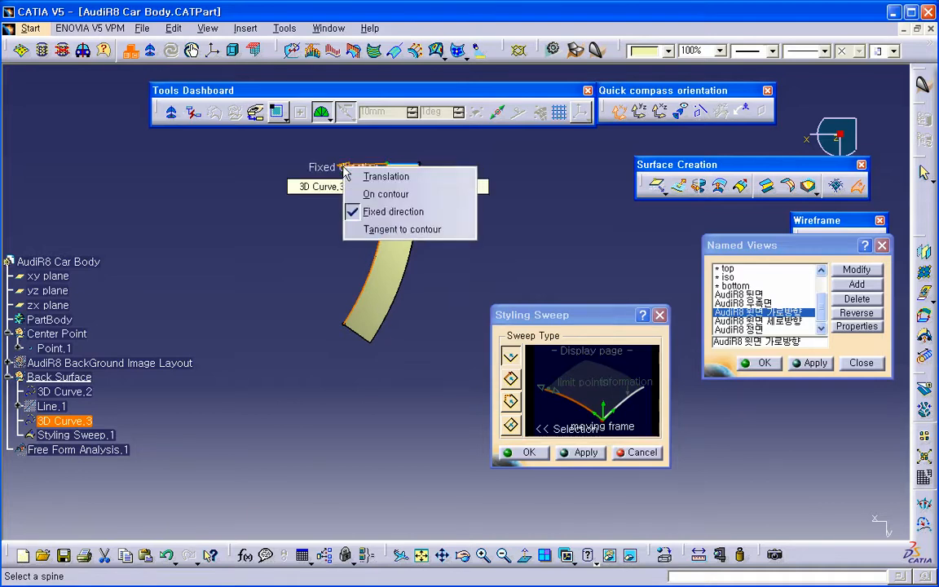
click(372, 230)
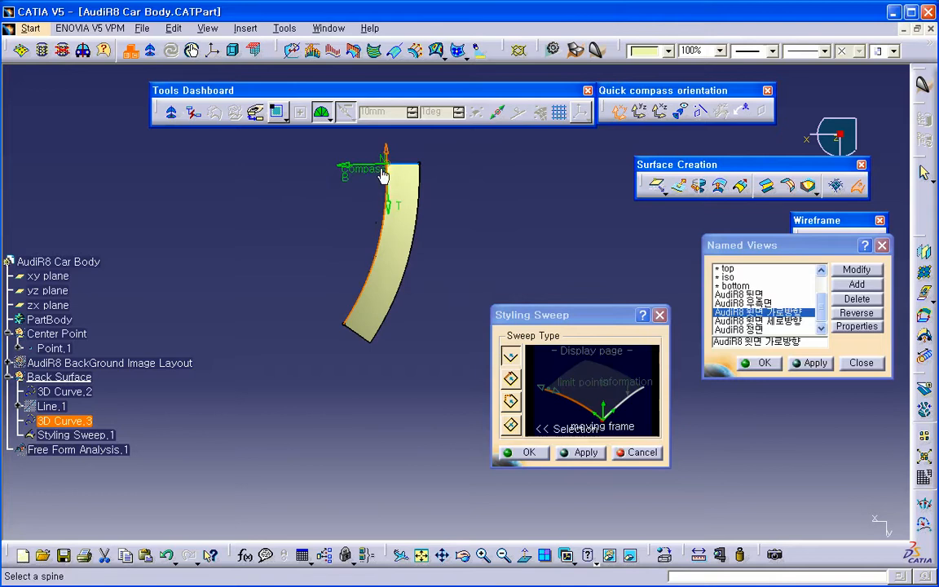
click(574, 452)
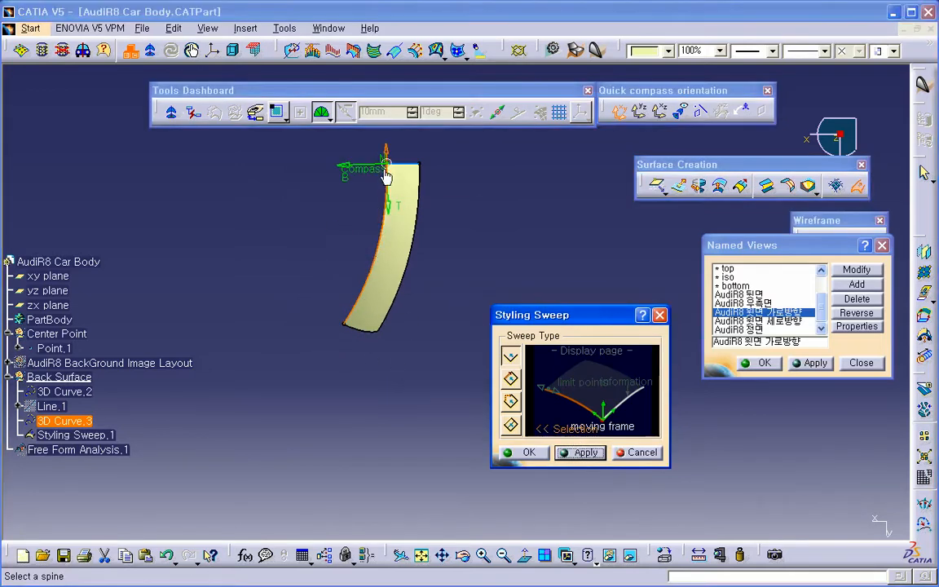
Switch the moving frame from Tangent to contour to Translation and recompute the sweep surface
right_click(346, 149)
click(355, 201)
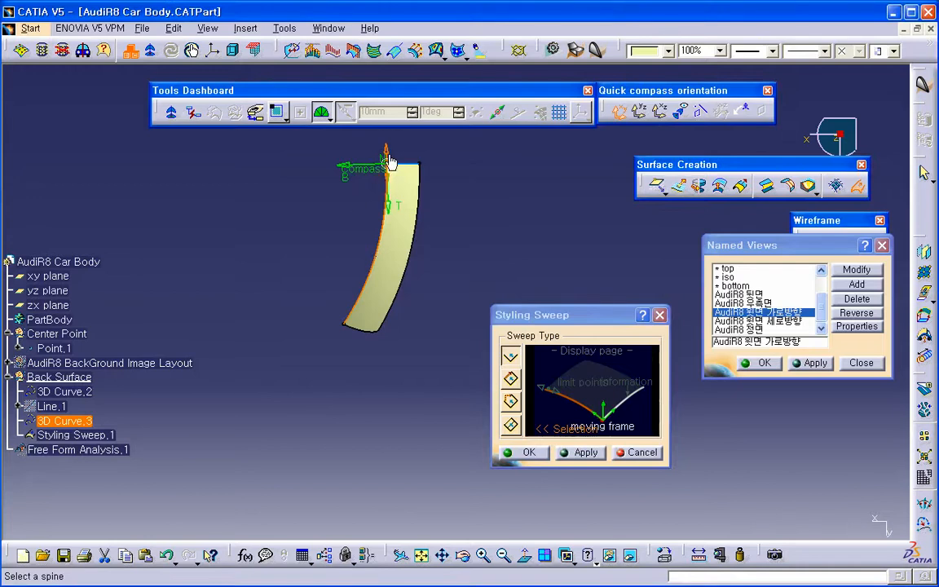
right_click(387, 156)
right_click(348, 169)
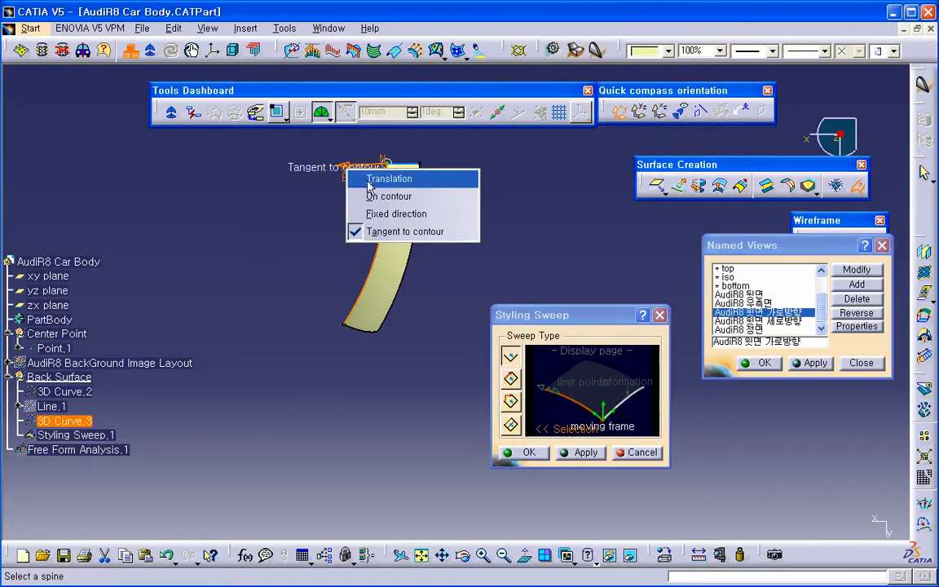
click(382, 189)
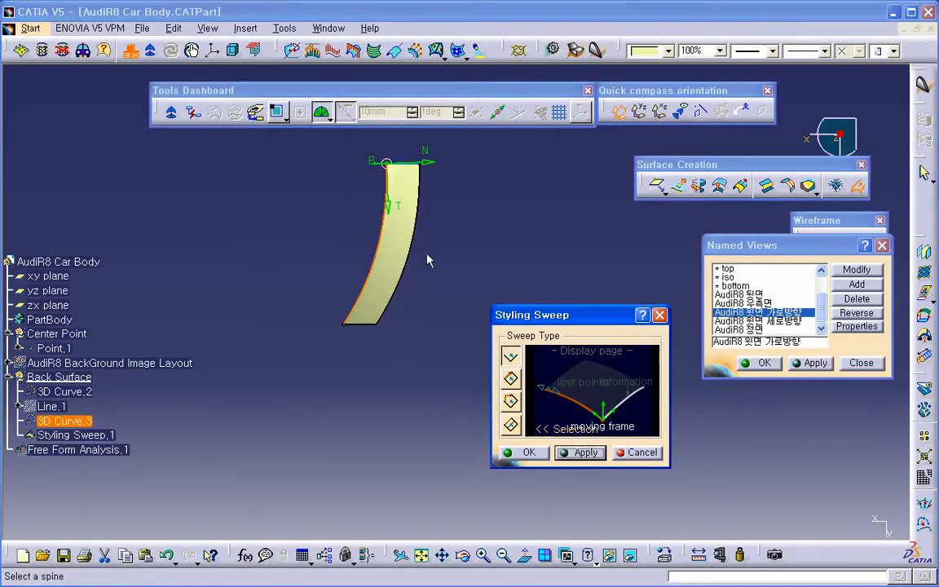
Compare On contour once more, keep Translation as the moving frame mode and complete the Styling Sweep
right_click(432, 170)
click(446, 188)
right_click(420, 161)
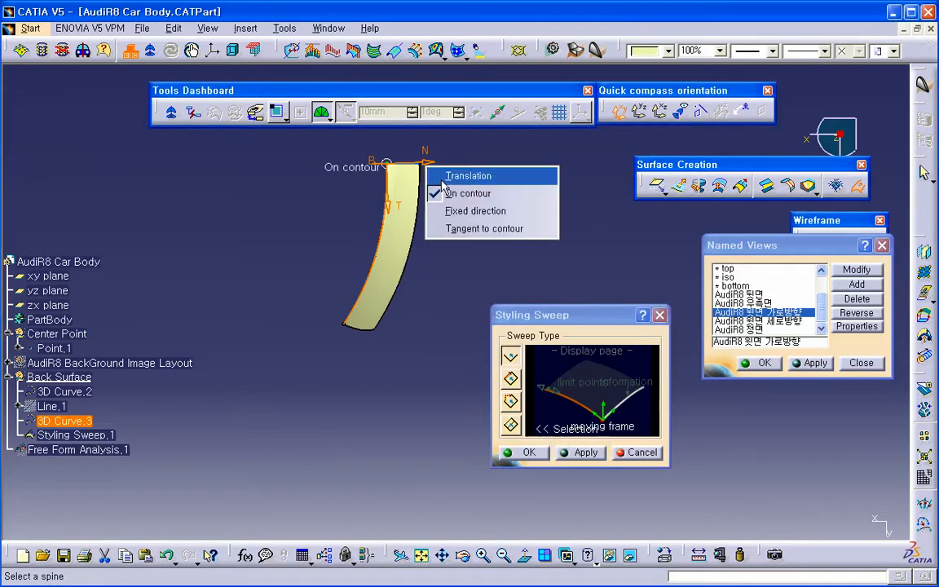
click(460, 173)
click(580, 452)
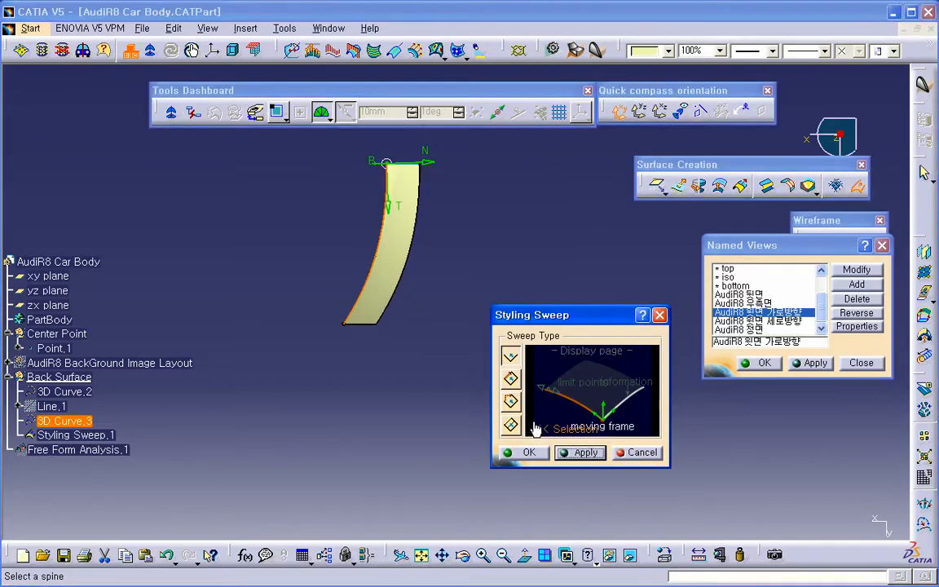
click(528, 452)
middle_drag(387, 414, 410, 225)
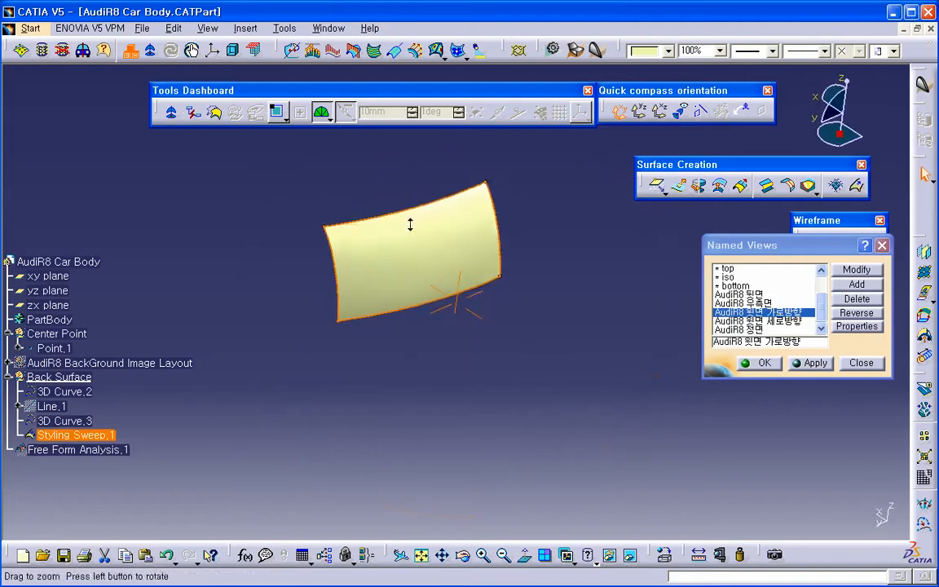
click(246, 442)
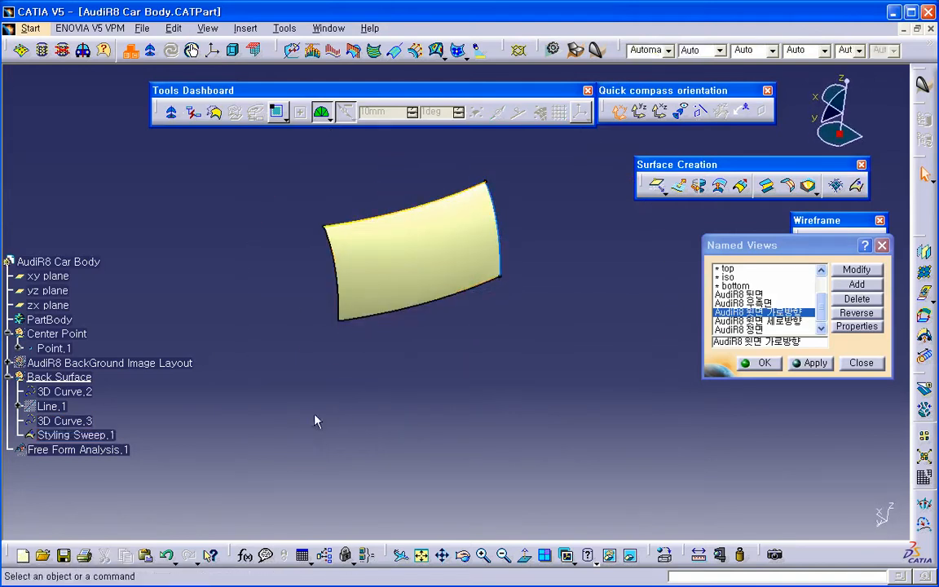
Show the hidden AudiR8 BackGround Image Layout around the swept surface and save the part
right_click(82, 363)
click(125, 403)
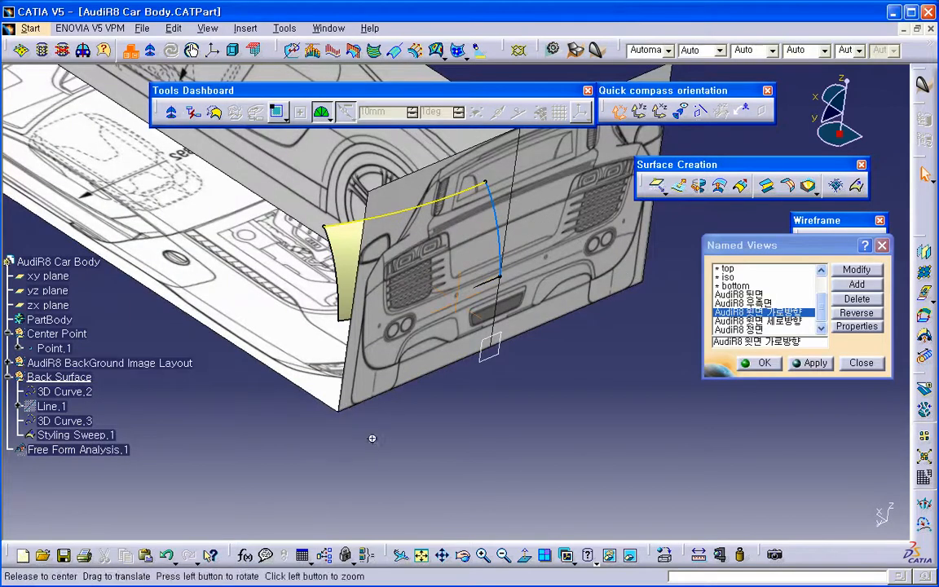
middle_drag(373, 437, 517, 445)
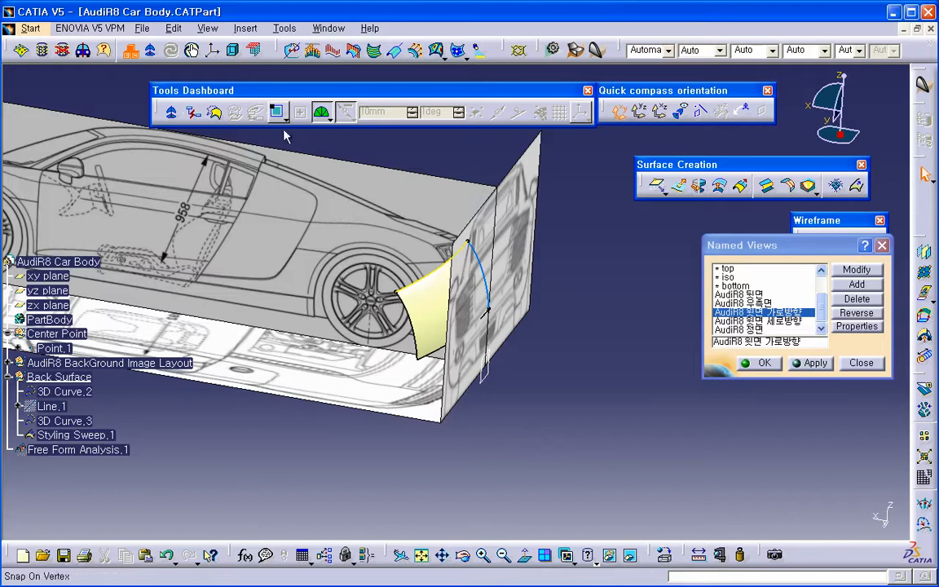
key(ctrl+s)
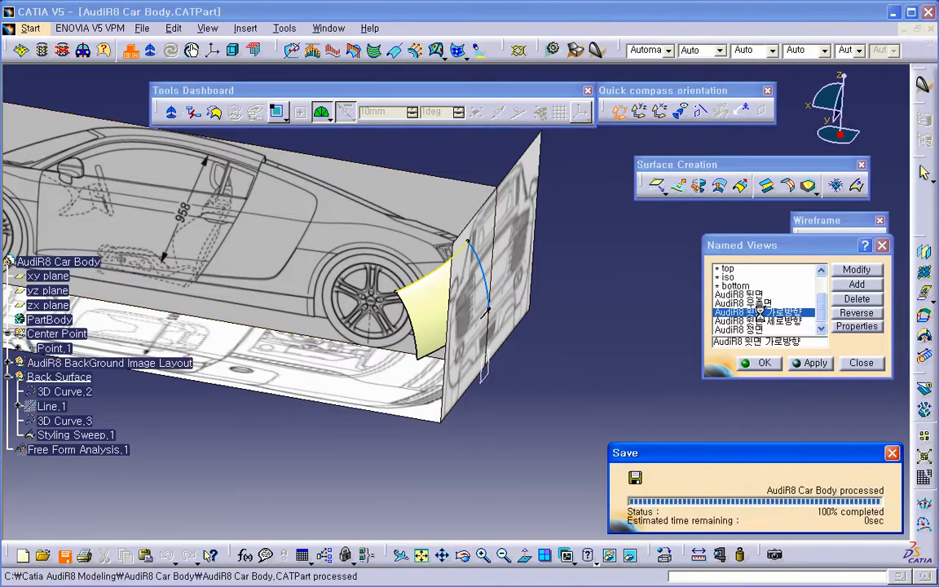
Apply the AudiR8 뒷면 named view and move the Named Views dialog clear of the curve creation tools
click(738, 294)
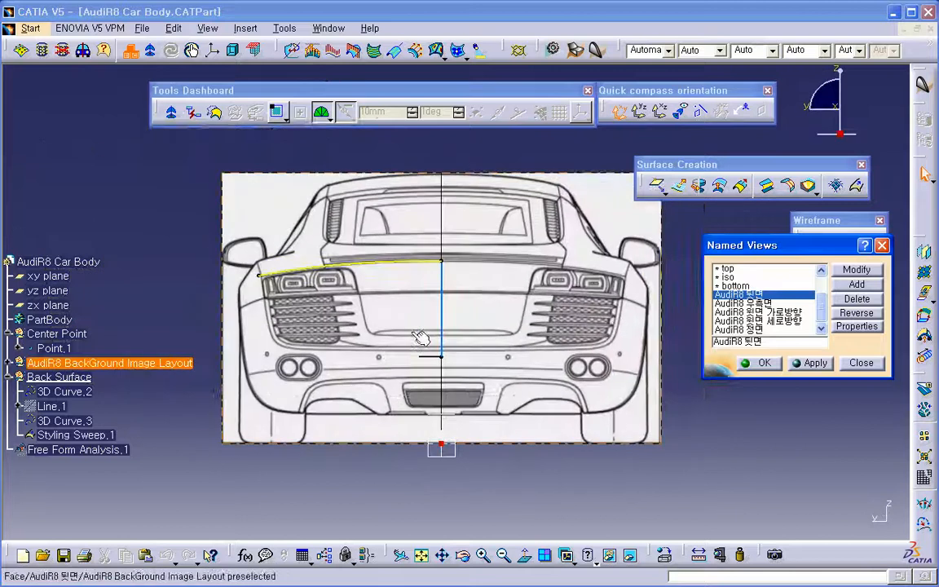
middle_drag(421, 337, 385, 242)
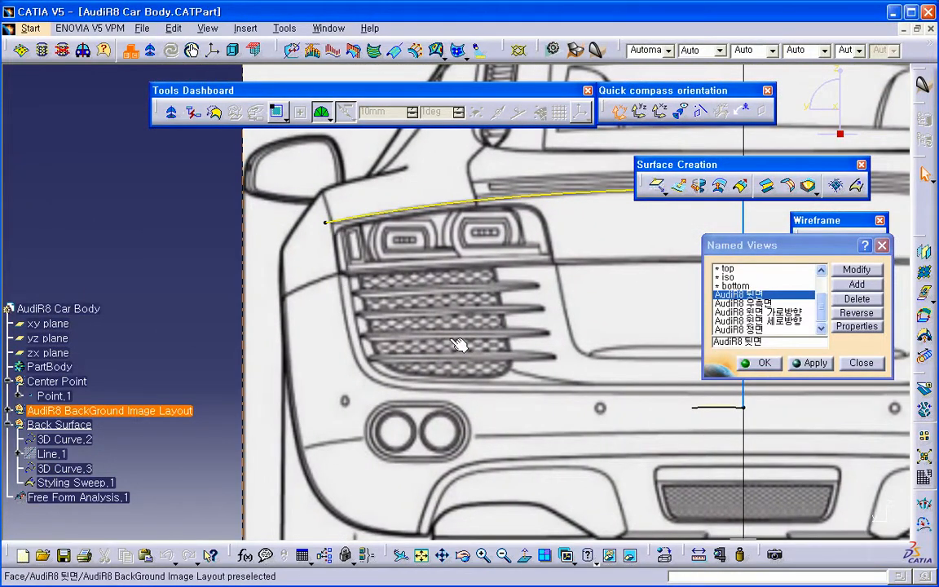
scroll(269, 267, down, 4)
middle_drag(480, 314, 355, 341)
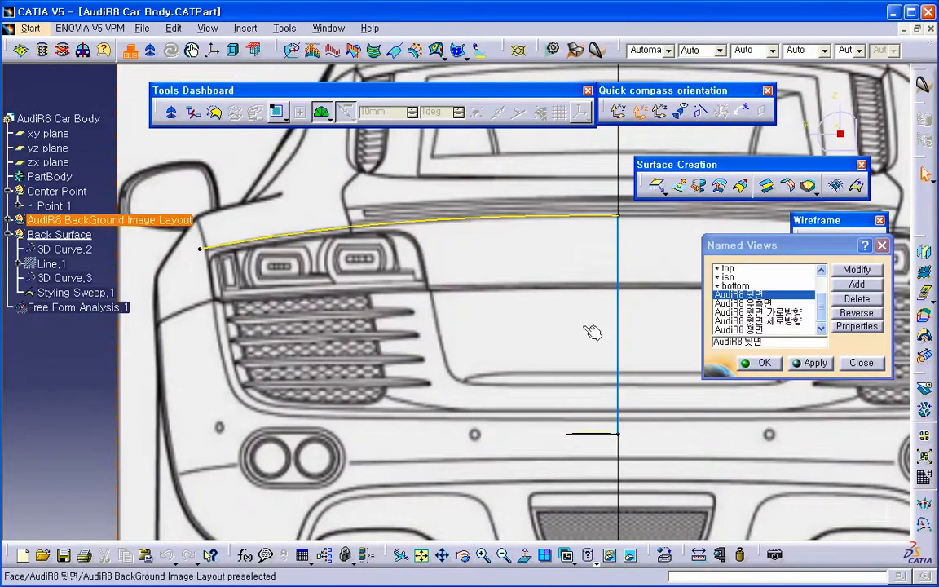
ctrl+middle_drag(591, 331, 591, 278)
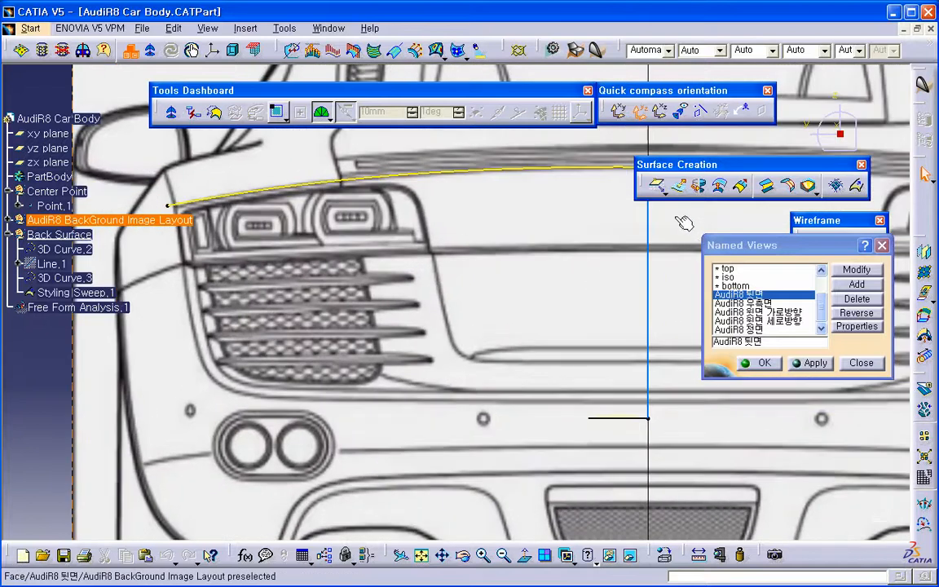
drag(802, 245, 785, 333)
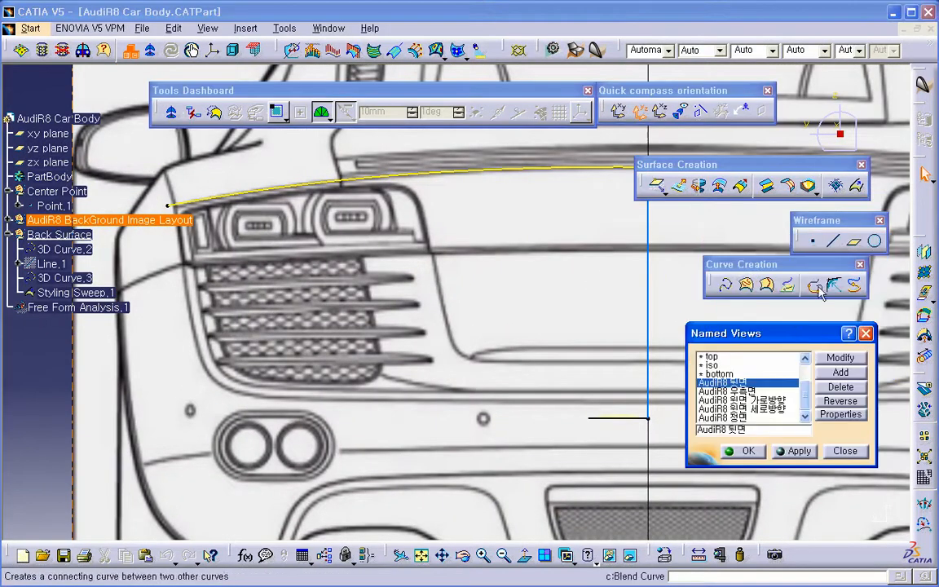
Start a Through points 3D curve at the outer end of the tail edge curve and place points down the outer side of the left grille
click(726, 287)
middle_drag(365, 294, 526, 264)
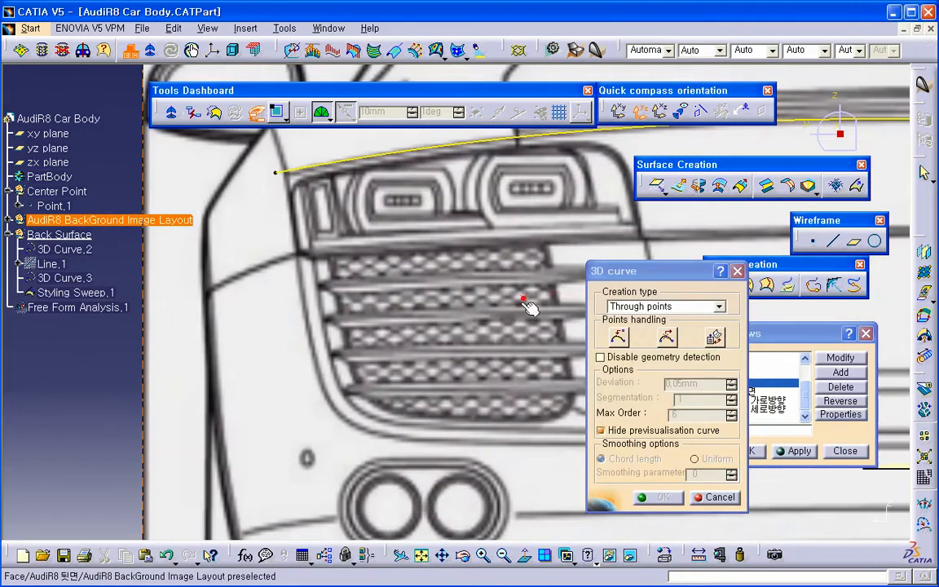
click(290, 174)
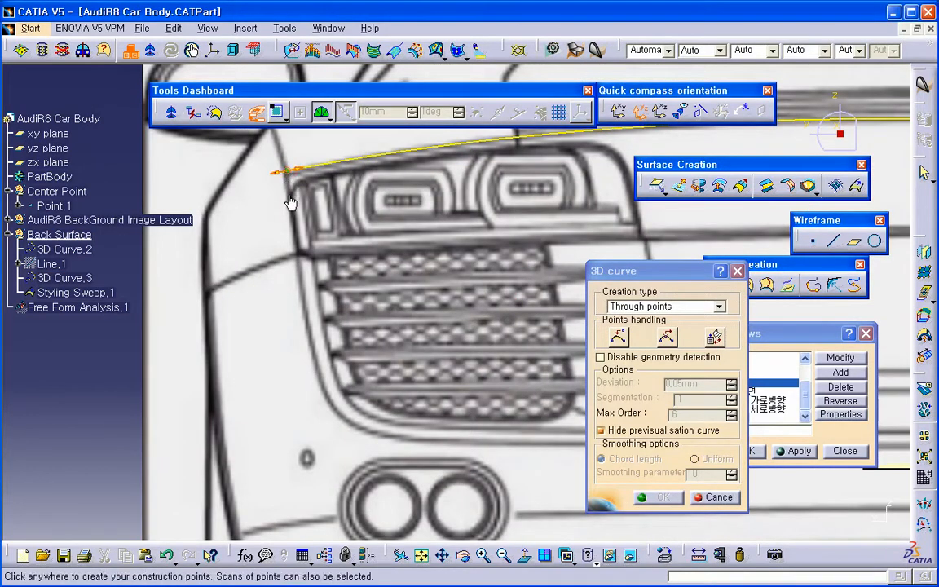
click(293, 224)
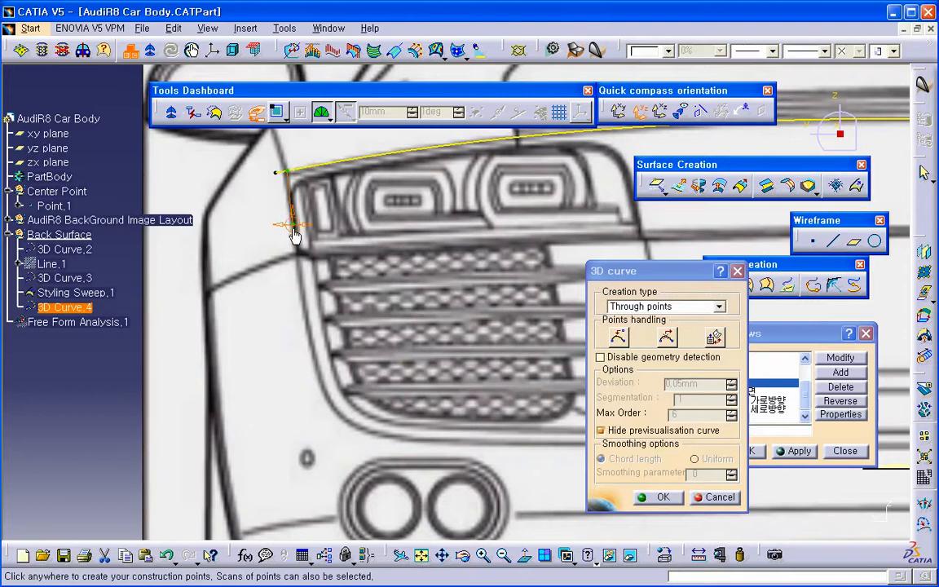
click(301, 284)
click(318, 369)
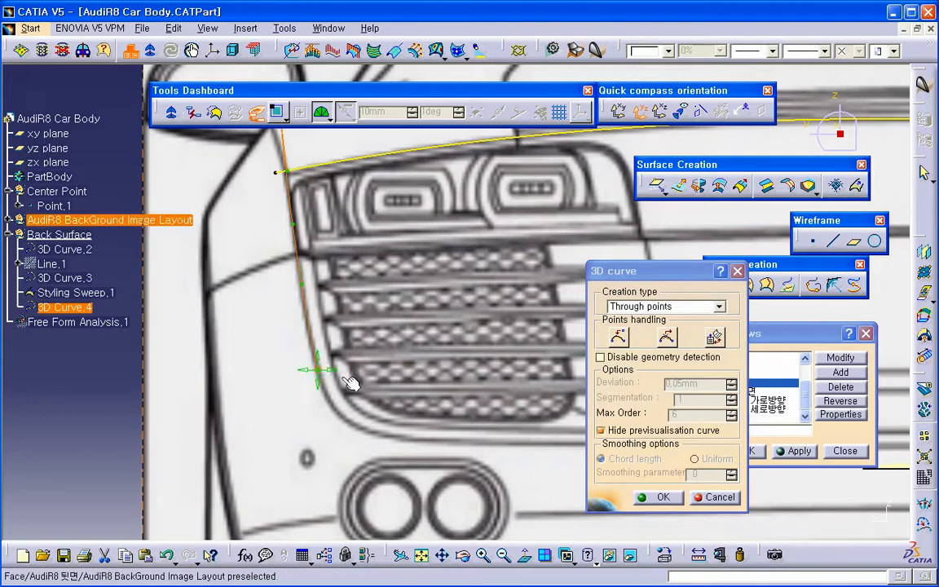
Continue the 3D curve with points around the grille's lower corner and along the bumper line to the car's centre
middle_drag(341, 376, 305, 294)
click(311, 337)
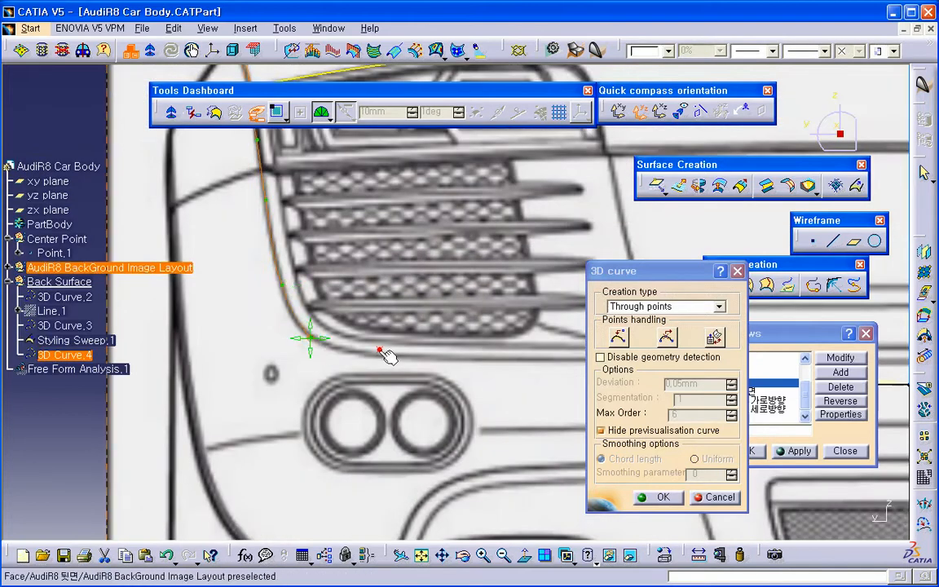
click(382, 357)
middle_drag(459, 366, 306, 360)
click(323, 353)
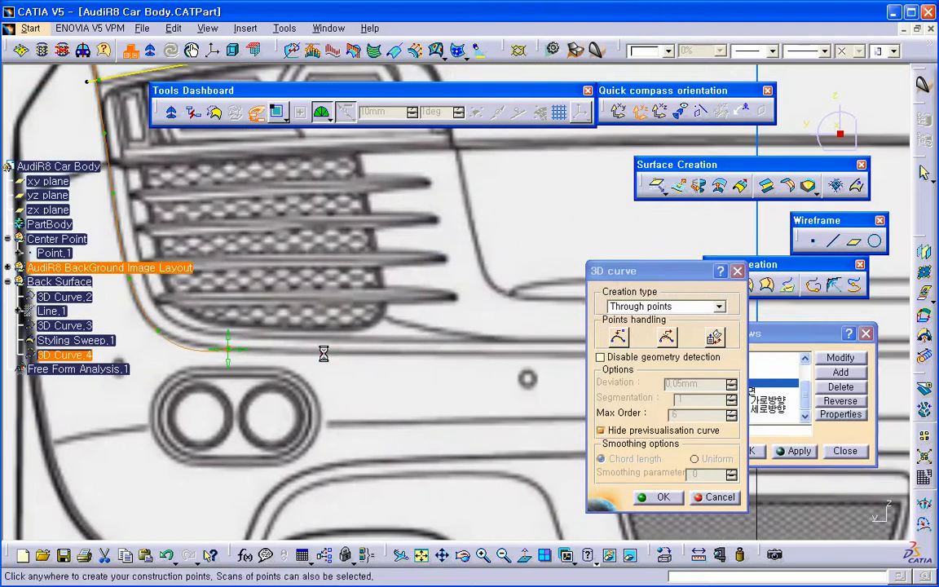
middle_drag(447, 351, 271, 343)
middle_drag(541, 352, 456, 330)
click(524, 341)
middle_drag(421, 329, 250, 305)
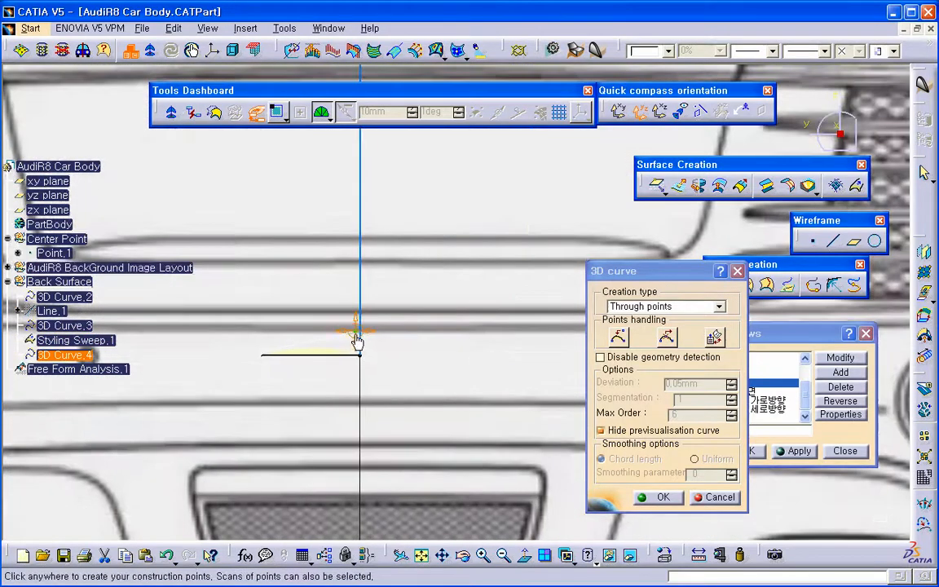
Constrain the 3D curve's last point onto the vertical centre profile curve and free it again
right_click(357, 341)
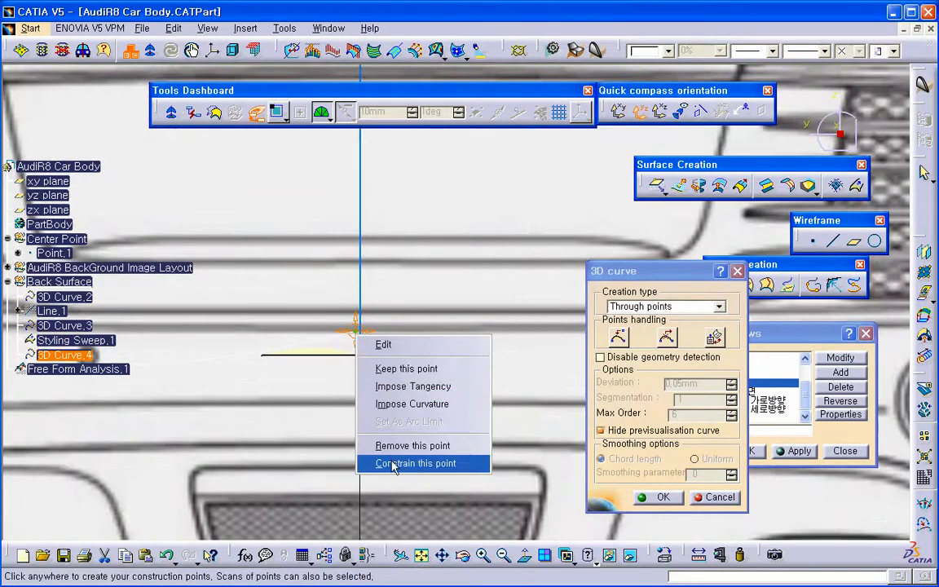
click(394, 463)
click(360, 330)
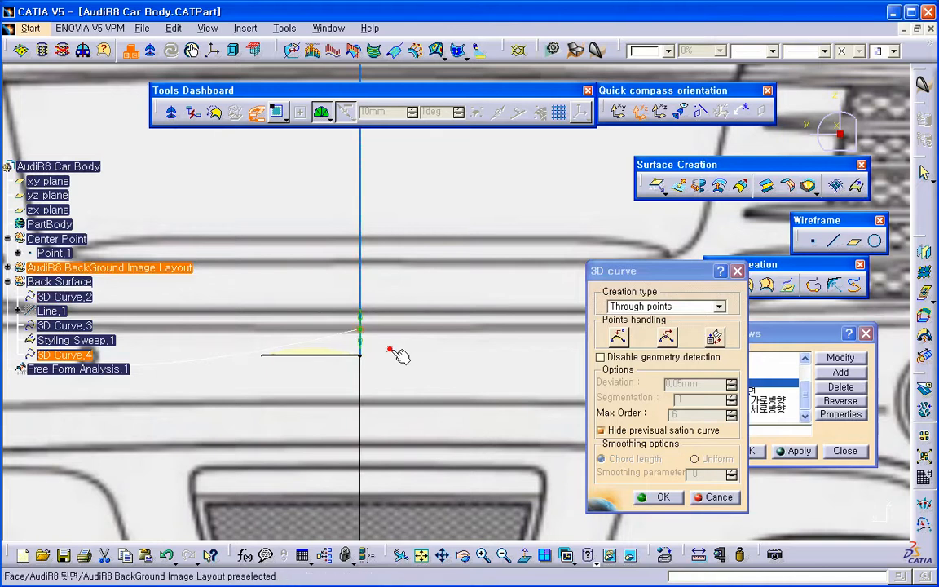
middle_drag(363, 355, 437, 357)
ctrl+middle_drag(438, 357, 454, 407)
right_click(441, 331)
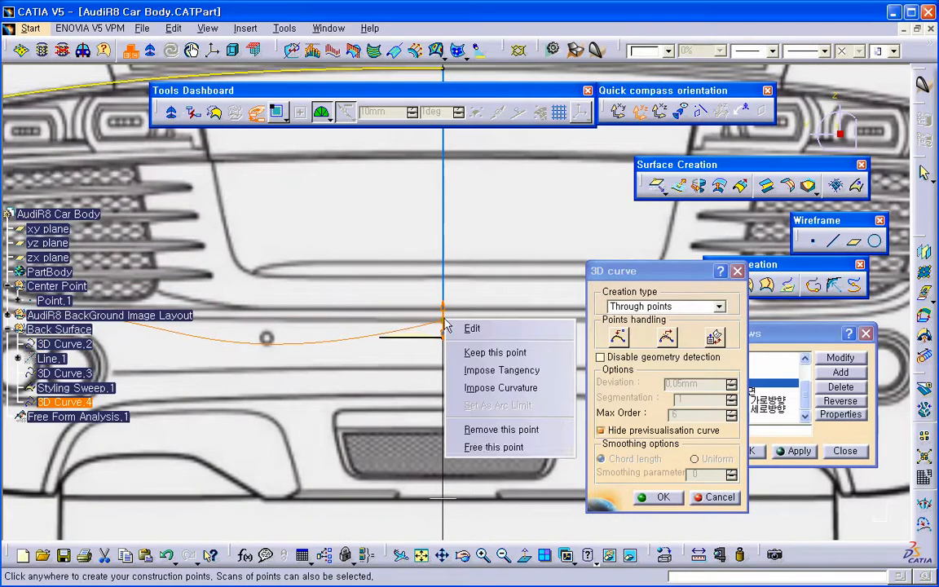
click(492, 446)
Impose tangency at the 3D curve's centre end point
middle_drag(371, 375, 440, 399)
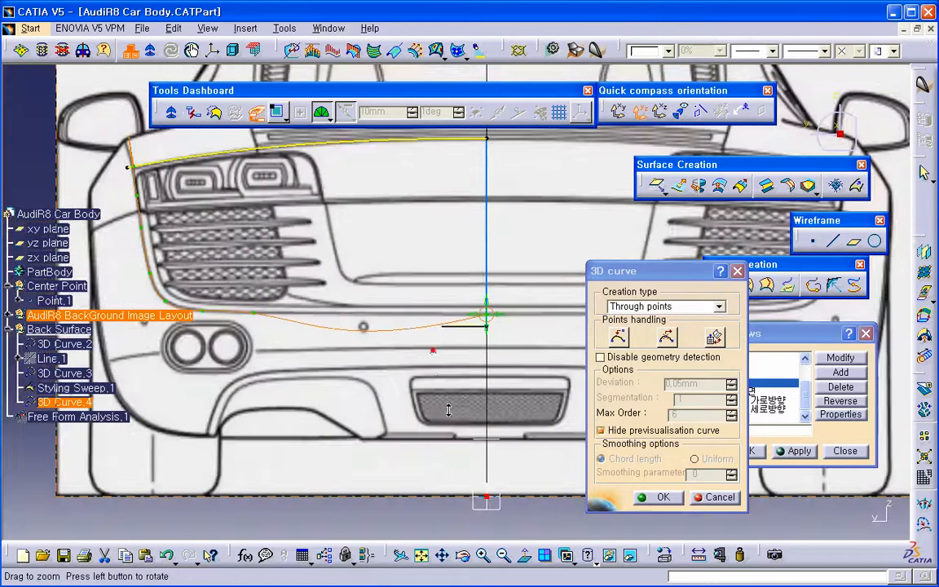
right_click(488, 320)
click(520, 370)
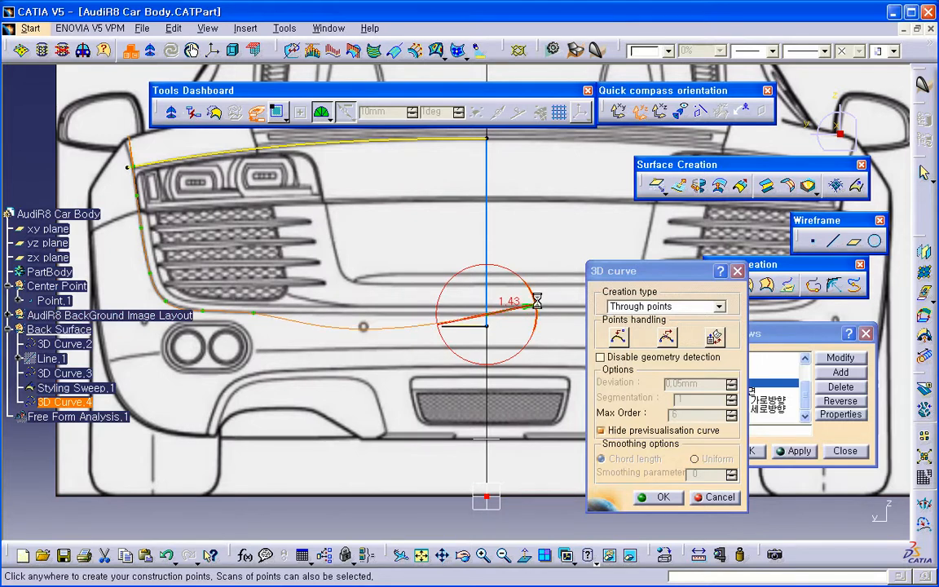
Set the centre end point's tangent direction to X 0, Y -1 and Z 0 mm
right_click(535, 307)
click(562, 309)
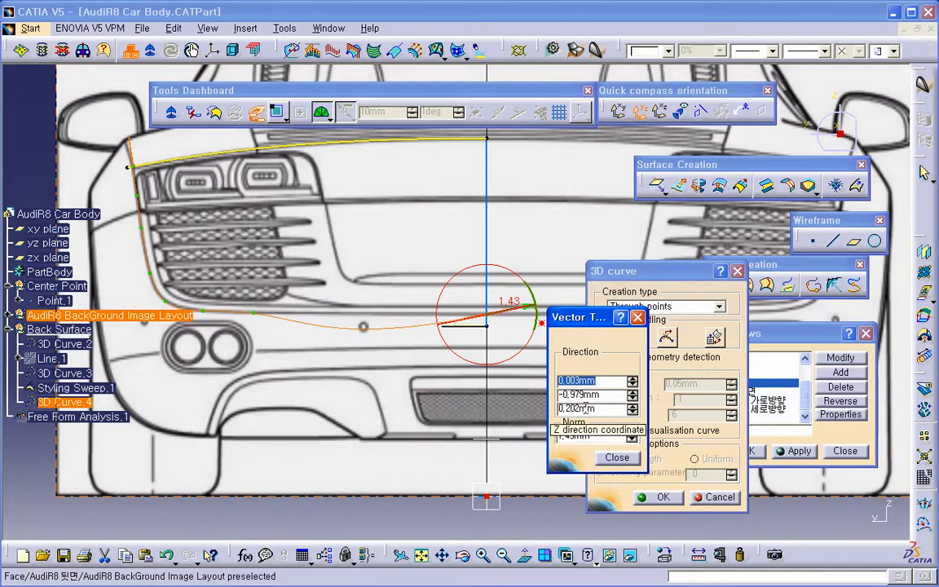
key(Tab)
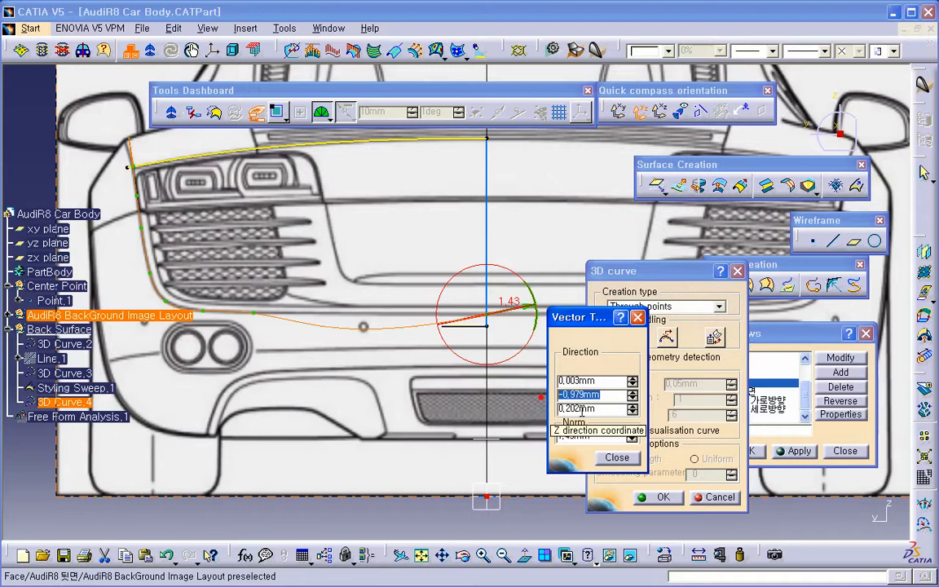
text(-)
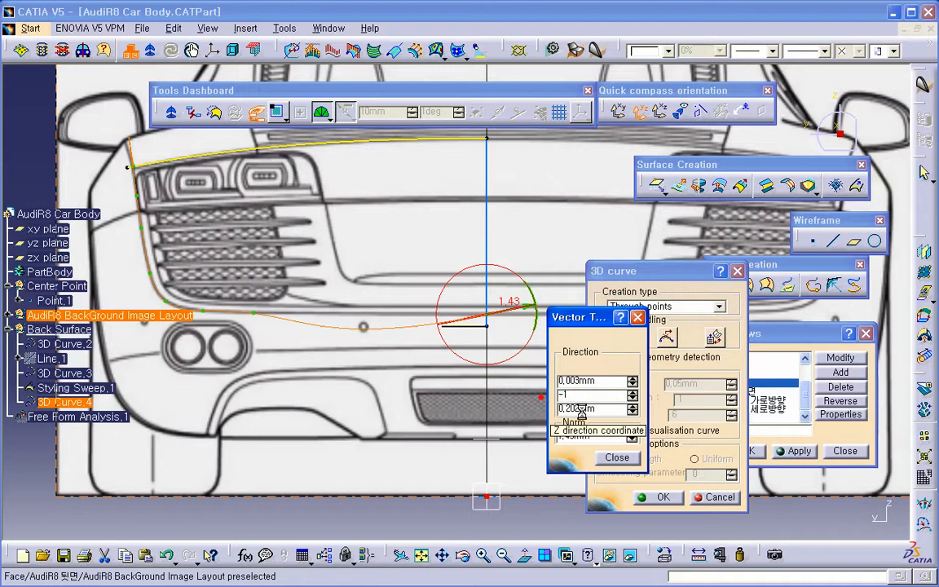
text(1)
key(Tab)
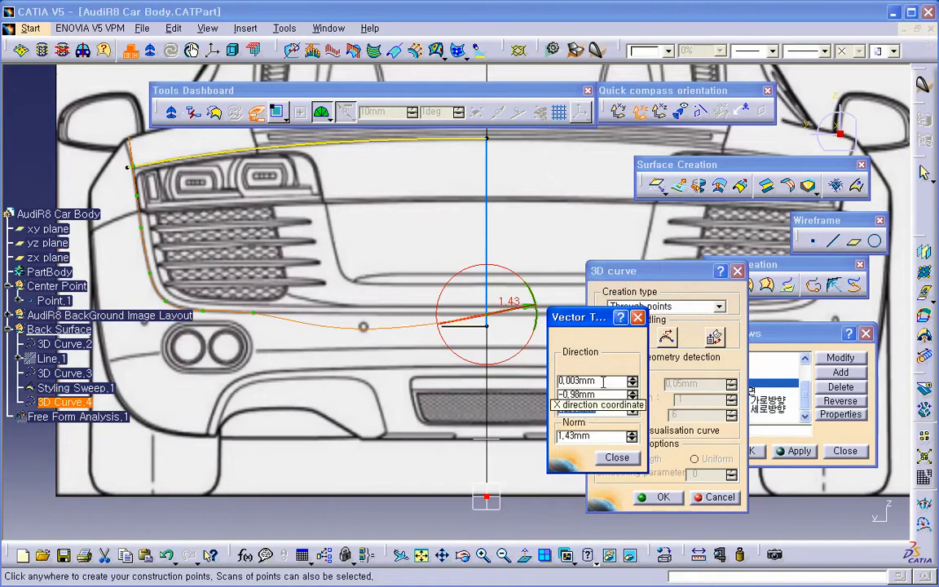
drag(601, 383, 531, 394)
text(0)
key(Tab)
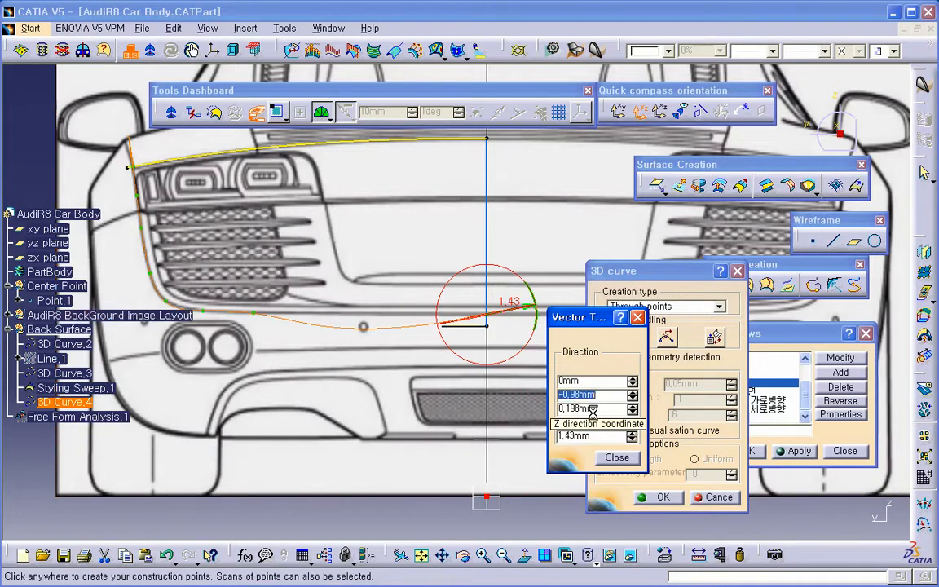
key(Tab)
text(0)
key(Tab)
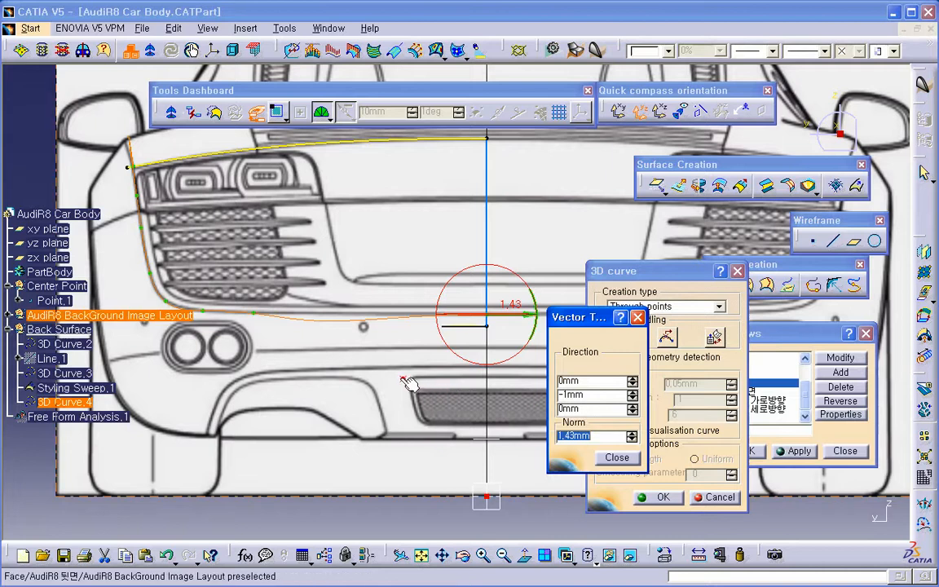
Impose tangency at the curve point below the left grille and set its X and Z direction components to 0 mm
ctrl+middle_drag(404, 378, 408, 399)
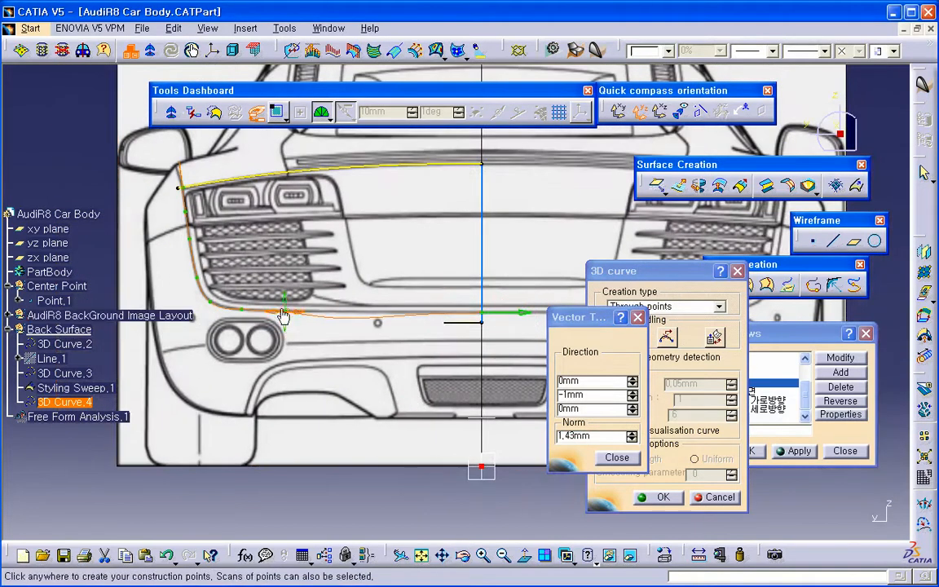
right_click(283, 316)
click(330, 358)
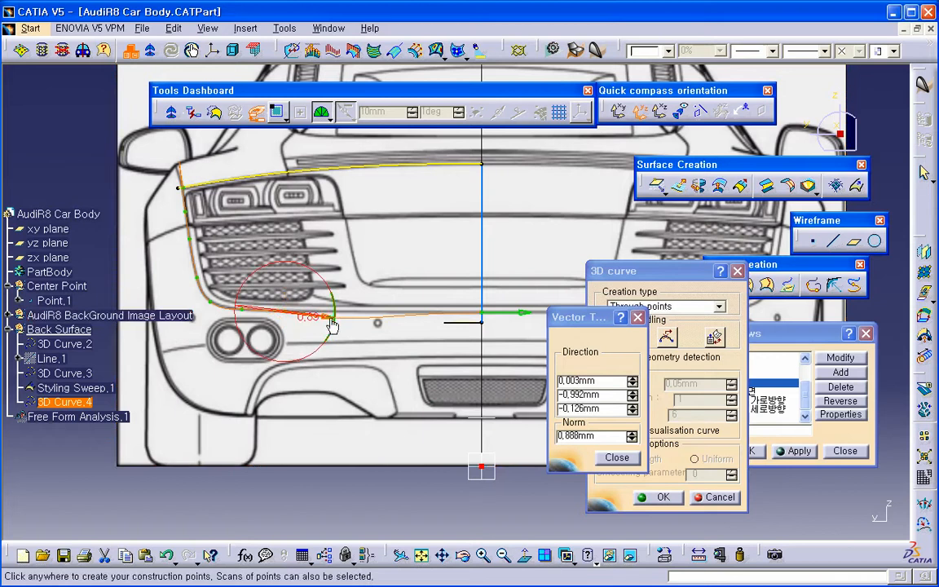
right_click(334, 334)
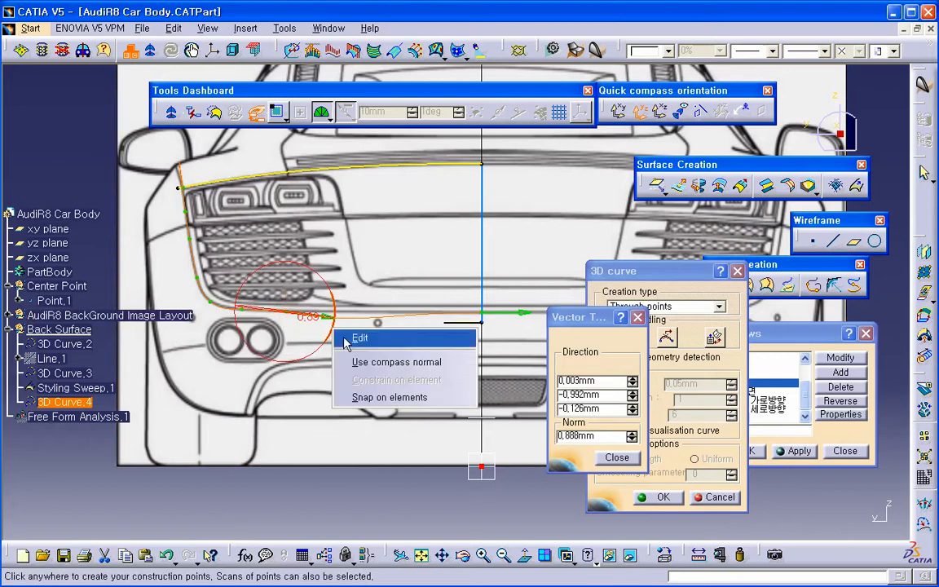
click(346, 340)
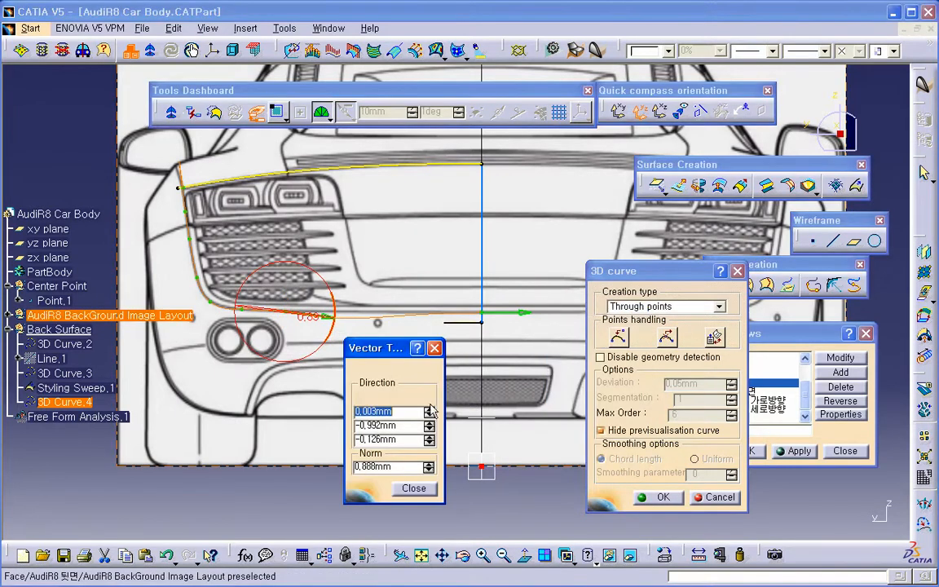
text(0)
key(Tab)
key(Tab)
text(0)
key(Tab)
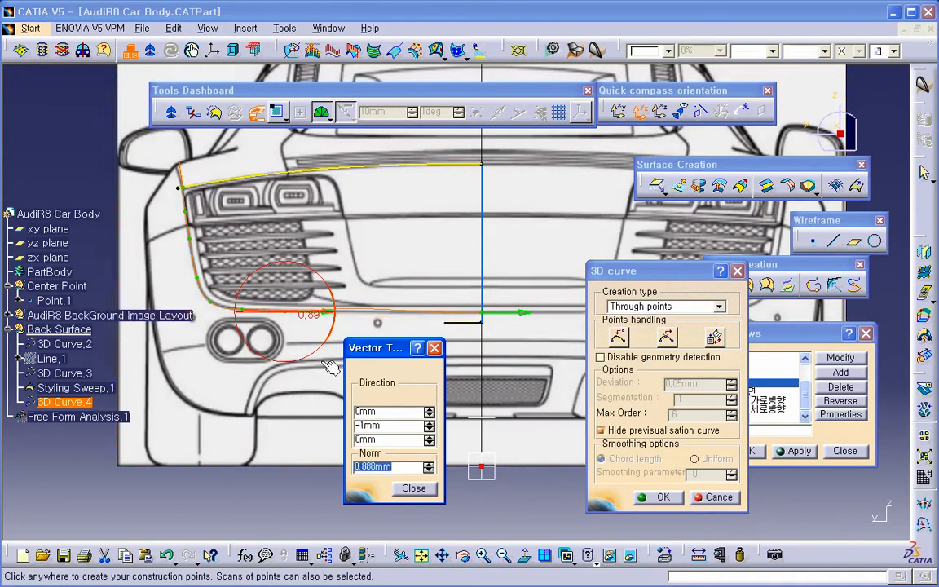
click(413, 489)
Free the 3D curve's start point from the tail edge curve and impose tangency there
middle_drag(393, 440, 394, 388)
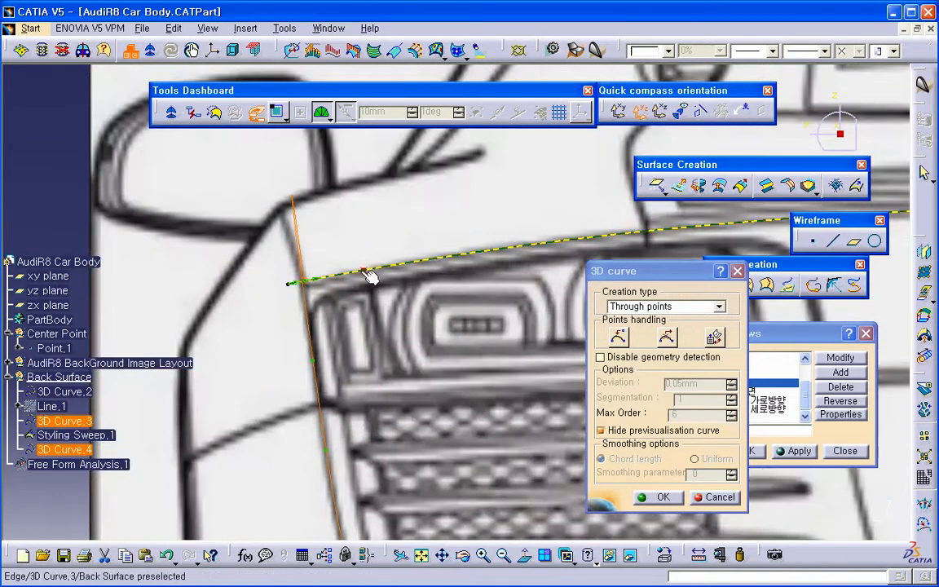
right_click(312, 286)
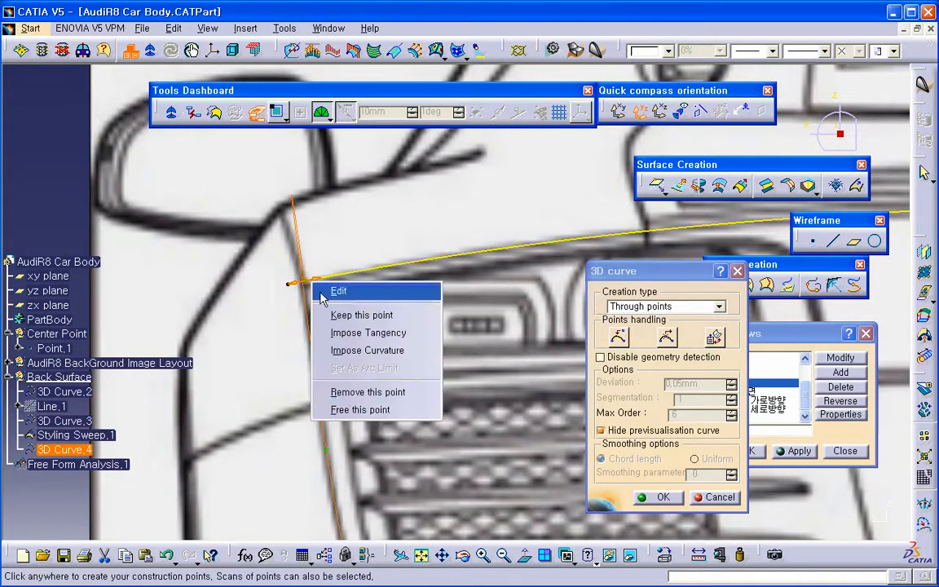
click(356, 389)
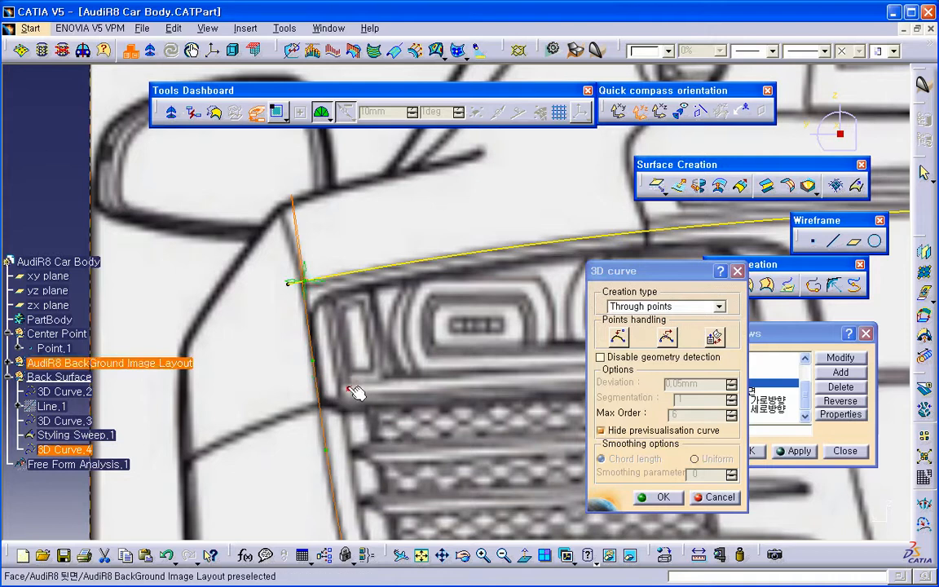
right_click(306, 287)
click(357, 312)
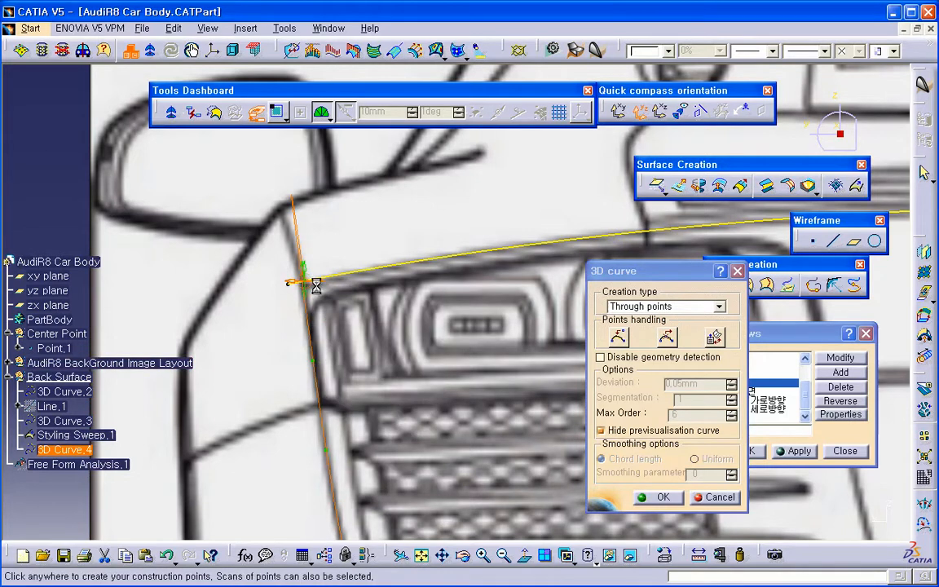
Pull the 3D curve's start point off the tail edge curve to just below it, inside the rear panel corner
middle_drag(342, 309, 376, 253)
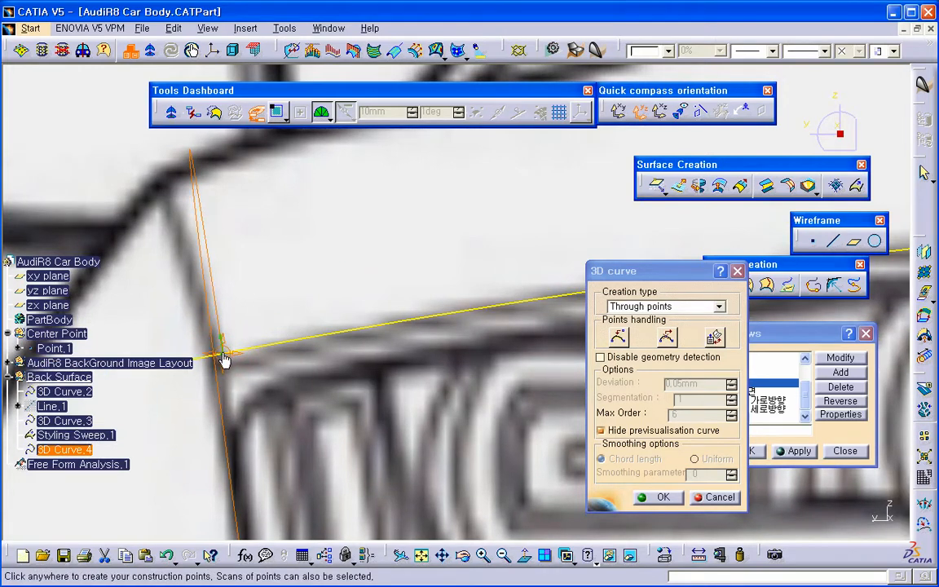
drag(225, 361, 267, 386)
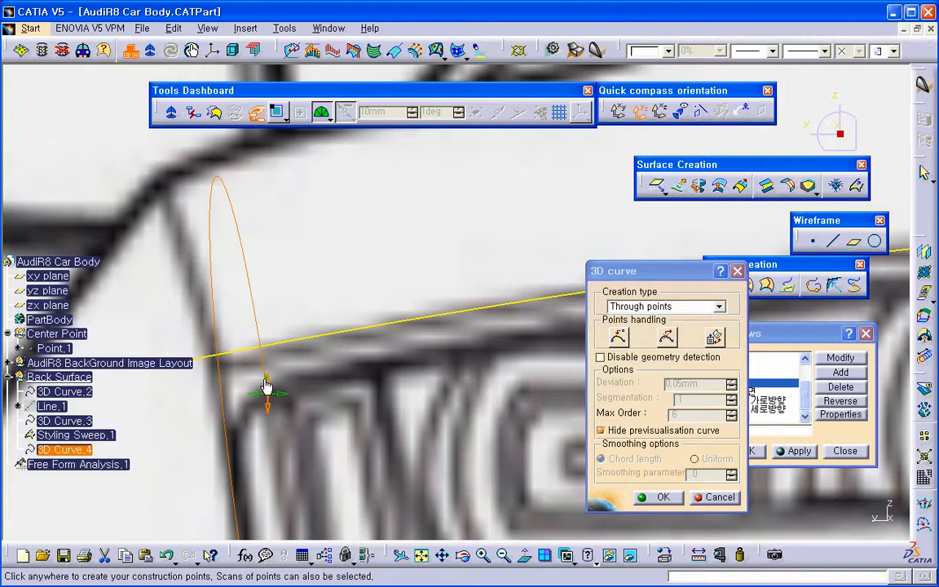
right_click(267, 396)
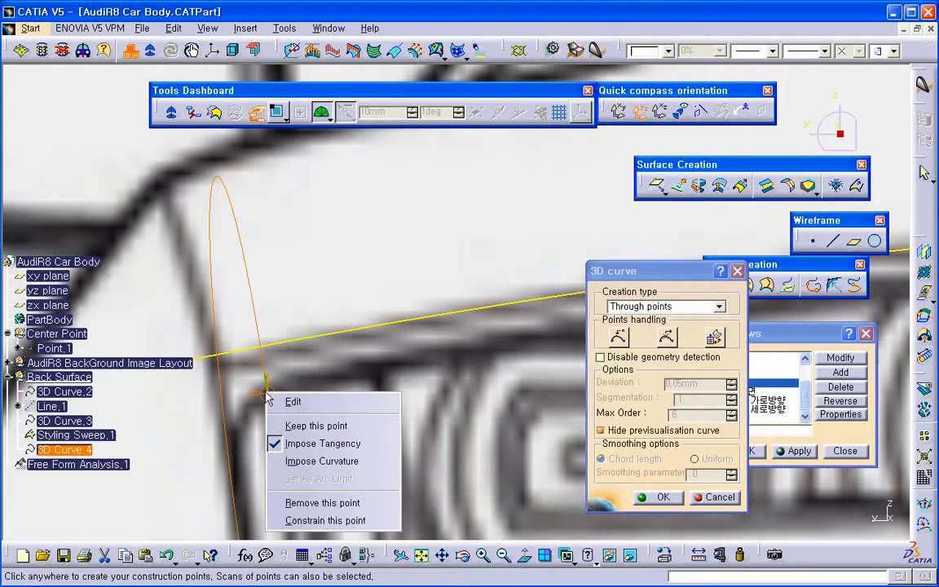
click(273, 295)
middle_drag(289, 374, 407, 180)
mouse_move(267, 325)
middle_down()
mouse_move(362, 348)
mouse_move(311, 335)
mouse_move(293, 358)
mouse_move(275, 344)
mouse_move(309, 461)
middle_up()
Set the 3D curve's start point X position to -4441 mm
click(658, 275)
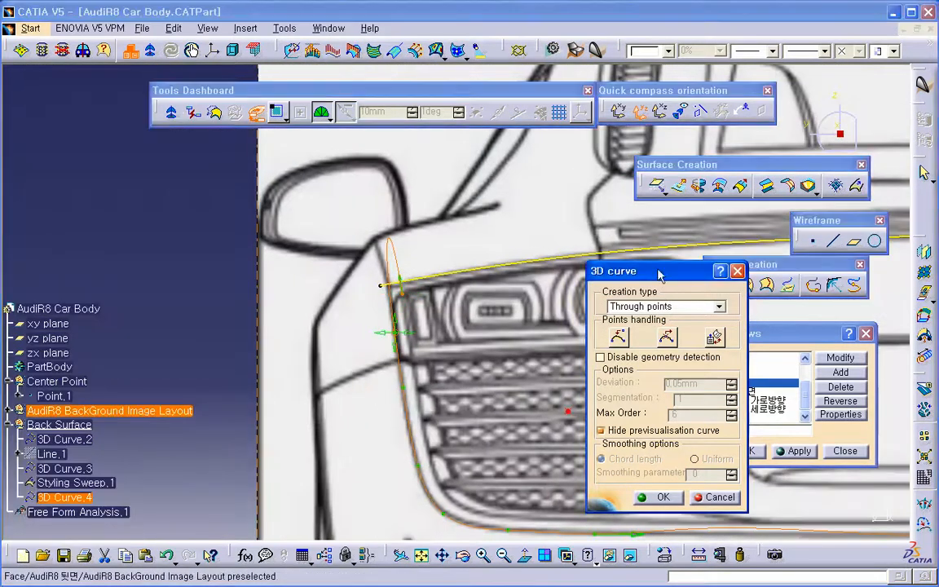
drag(658, 275, 195, 275)
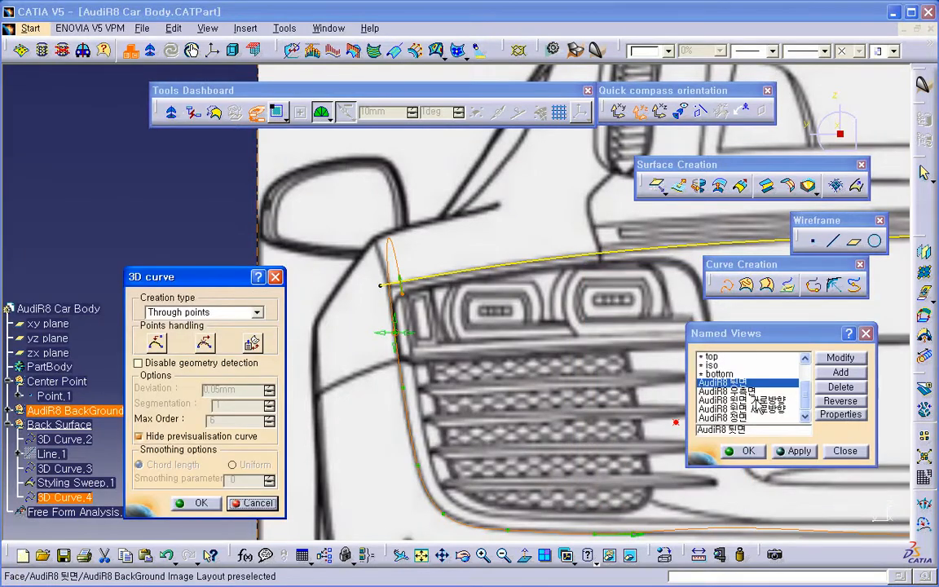
mouse_move(477, 432)
middle_down()
mouse_move(414, 377)
mouse_move(605, 438)
mouse_move(580, 440)
mouse_move(440, 371)
mouse_move(479, 394)
middle_up()
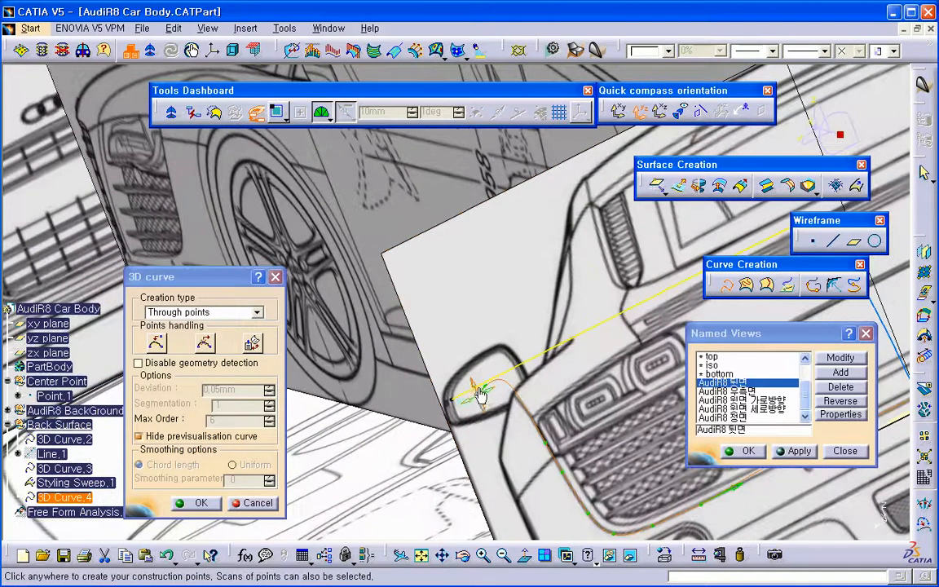
right_click(480, 400)
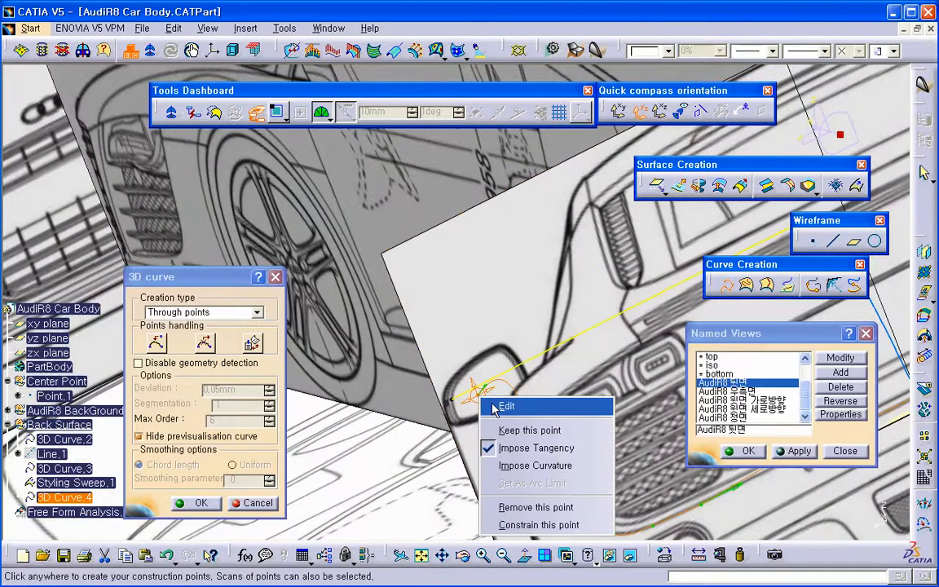
click(505, 406)
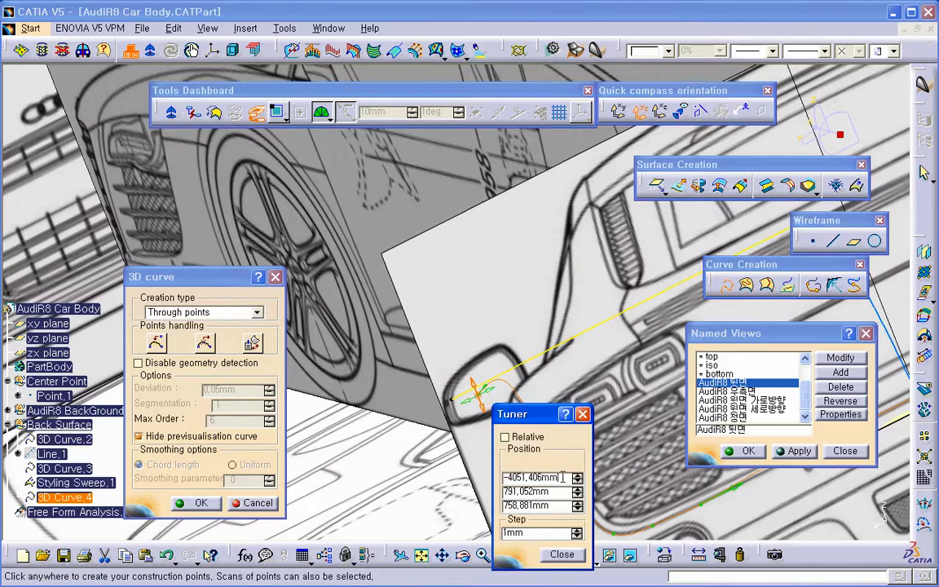
text(-444)
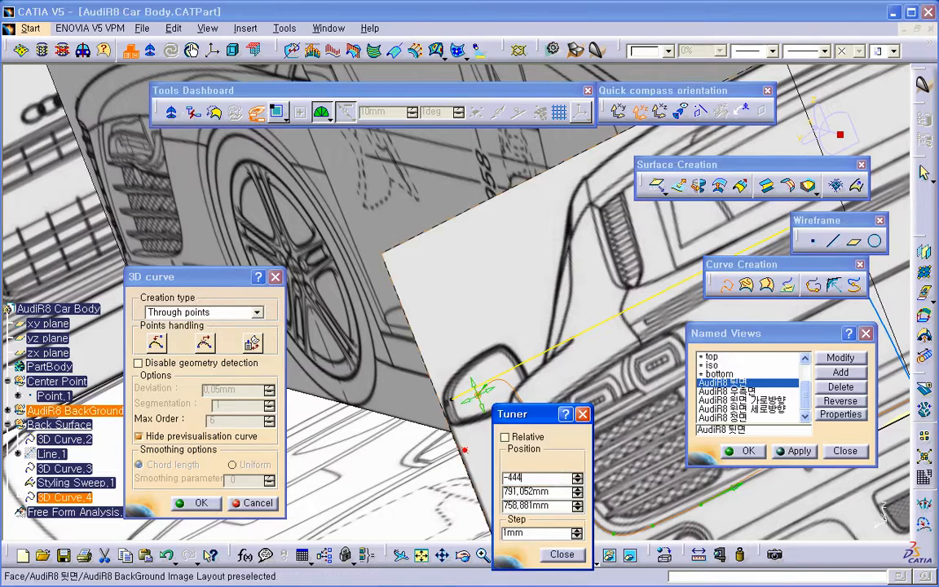
key(Tab)
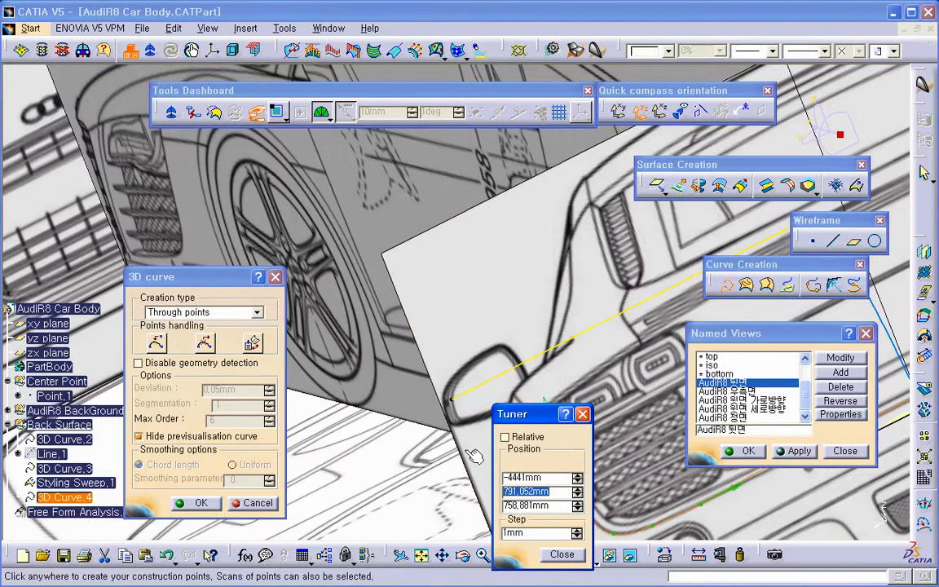
drag(517, 414, 356, 379)
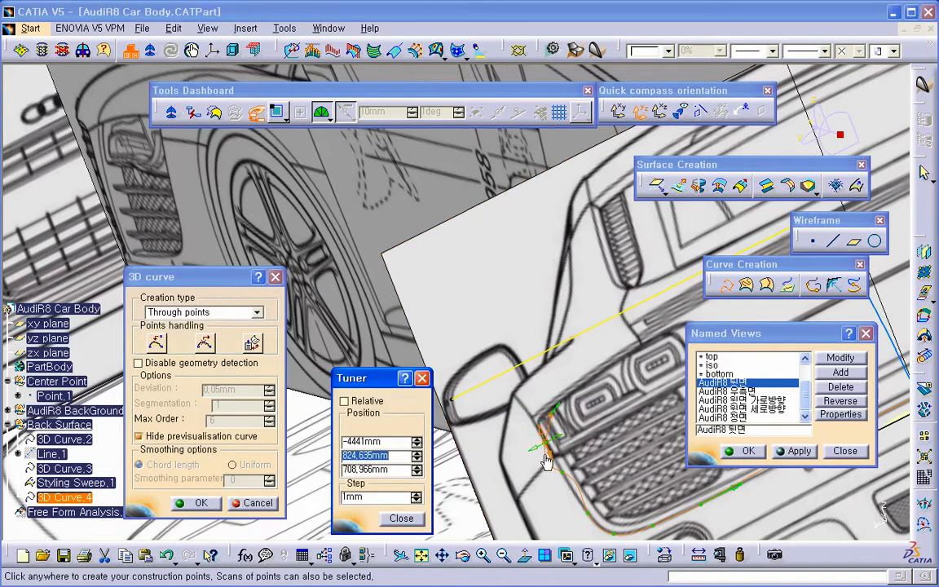
click(404, 519)
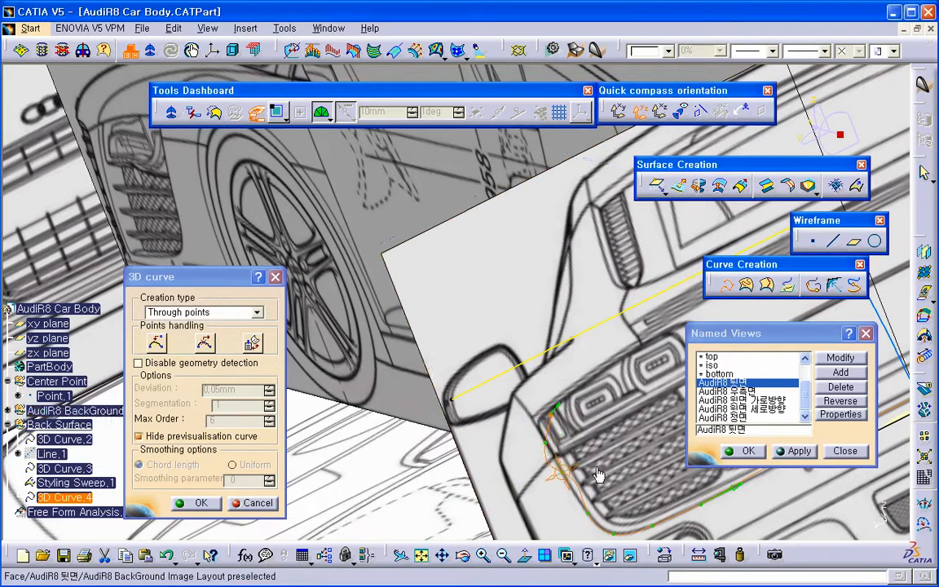
Return to the saved rear view and remove the imposed tangency from the curve's start point
double_click(724, 383)
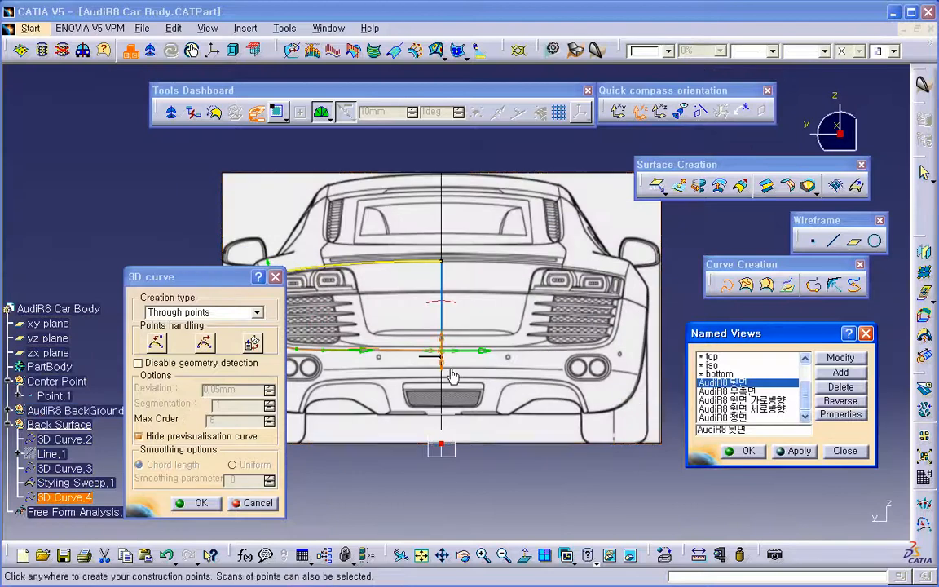
middle_drag(451, 379, 638, 371)
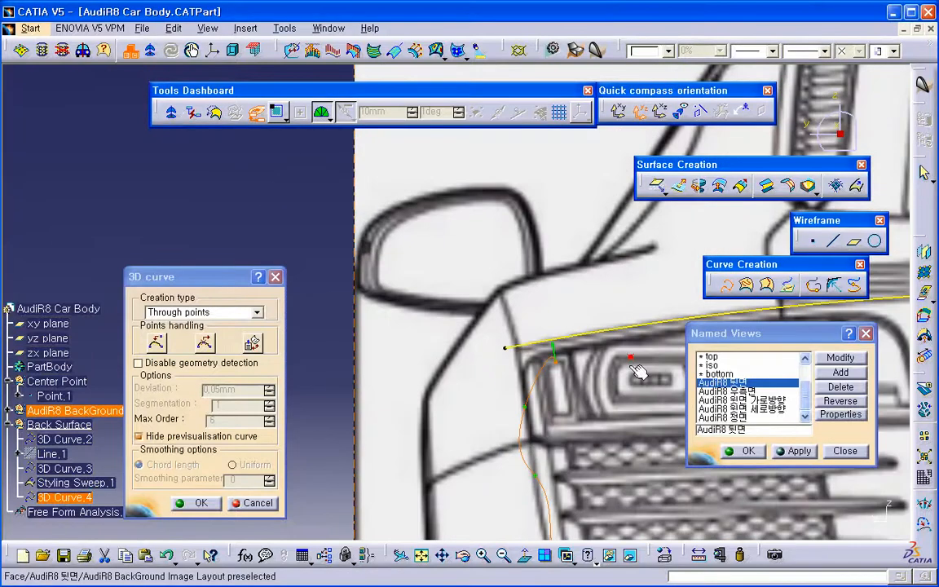
right_click(557, 371)
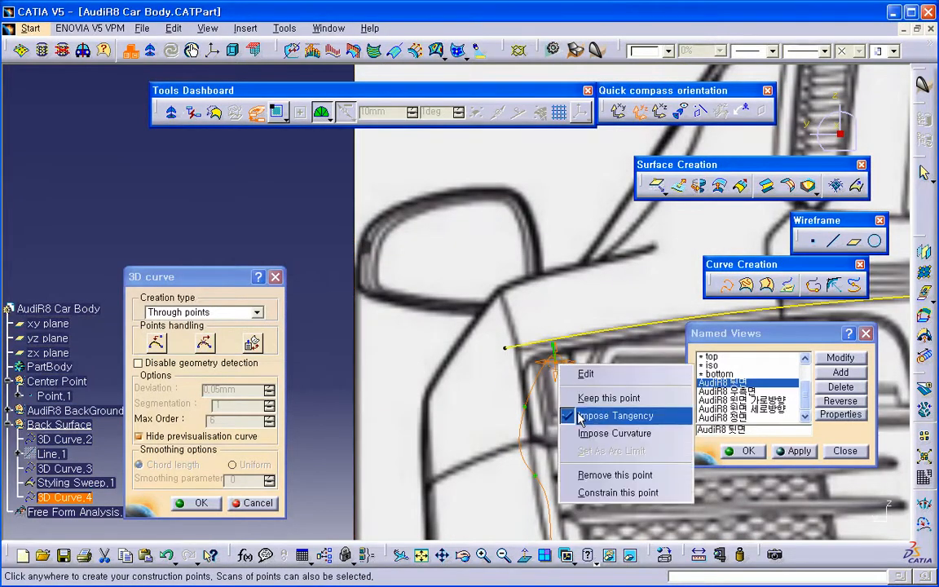
click(605, 416)
Reposition the curve's start point on the panel outline in the blueprint, just above the tail edge curve
drag(557, 370, 511, 346)
mouse_move(530, 375)
ctrl+middle_down()
mouse_move(570, 389)
mouse_move(545, 383)
ctrl+middle_up()
drag(531, 371, 520, 372)
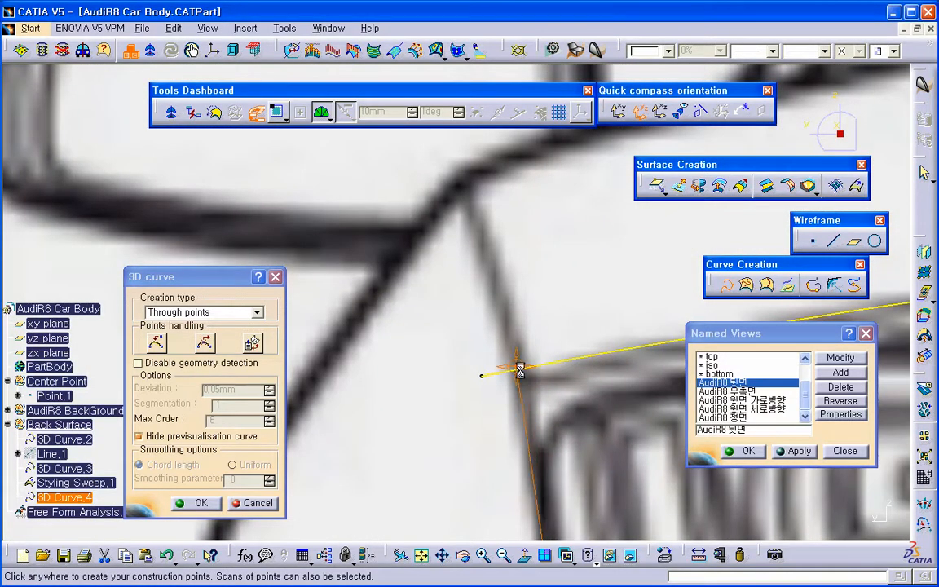
ctrl+middle_drag(519, 377, 557, 423)
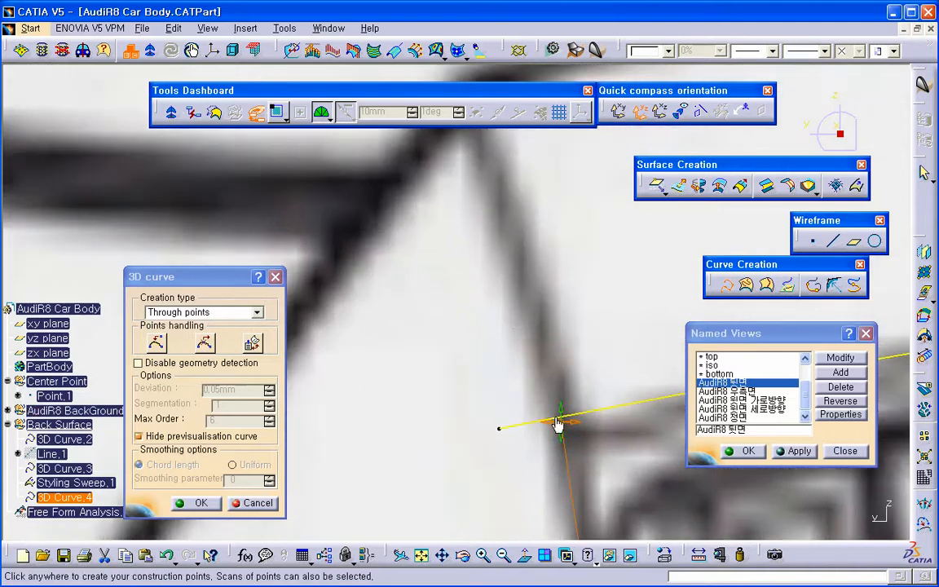
drag(562, 427, 557, 410)
drag(560, 422, 553, 399)
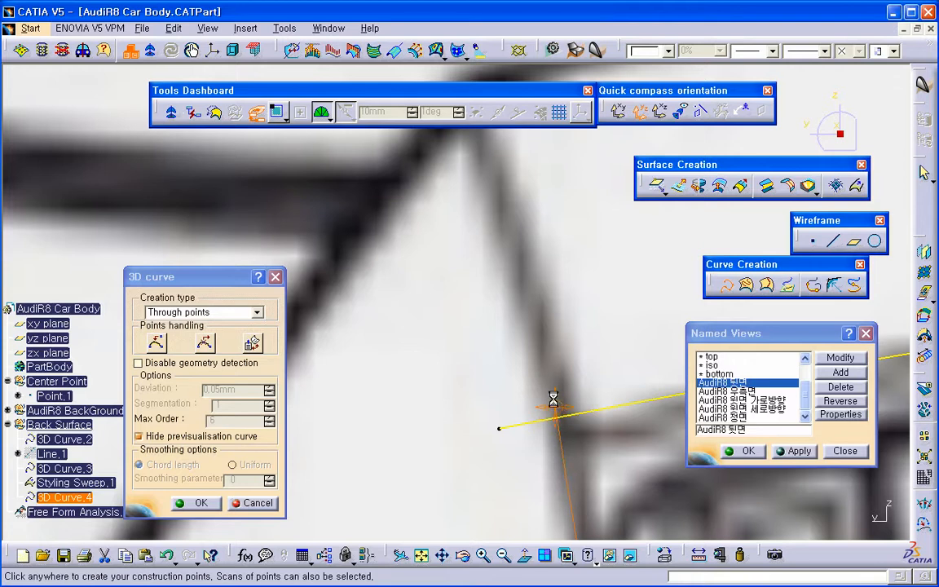
Slide the tangent point on the rear panel's lower edge further along that edge toward the car's centreline
middle_drag(530, 367, 385, 209)
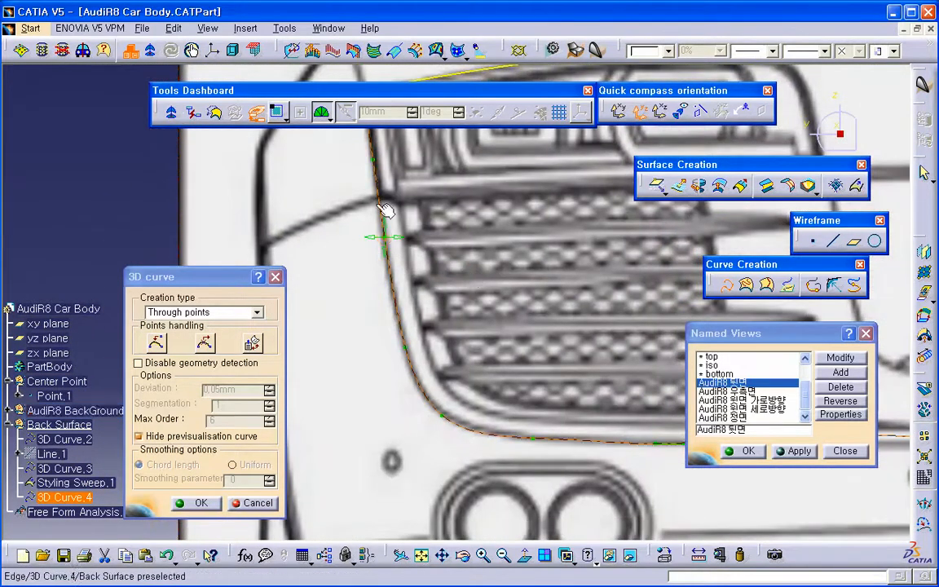
middle_drag(565, 406, 460, 402)
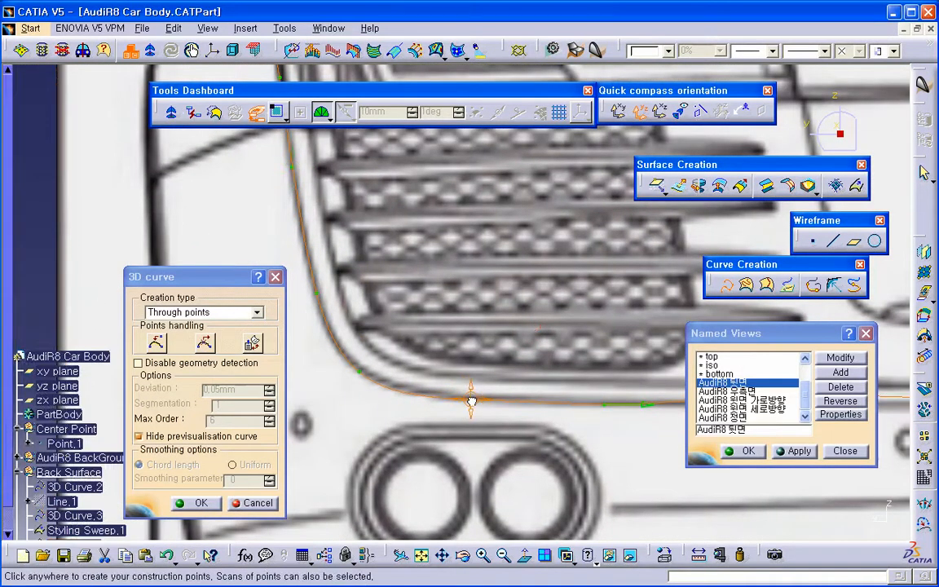
middle_drag(472, 401, 511, 429)
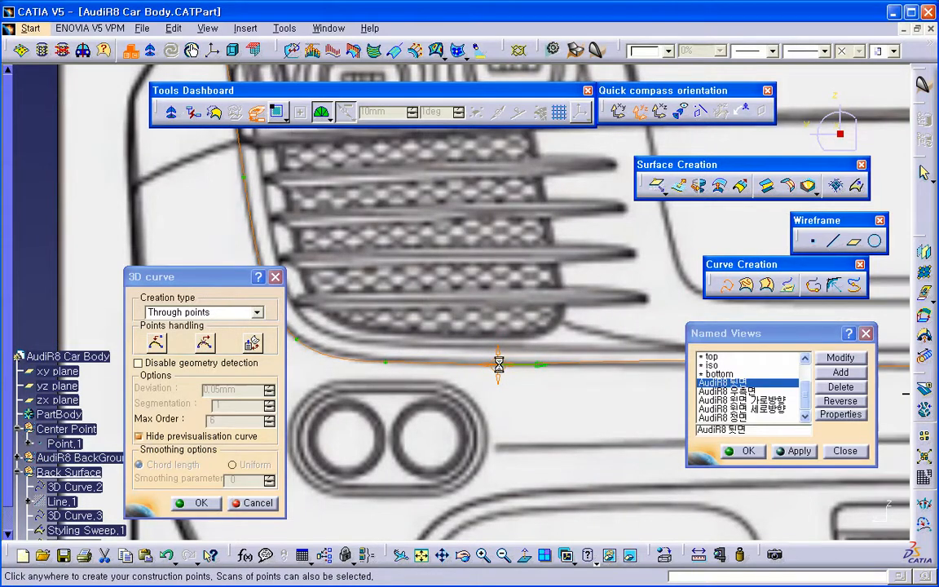
middle_drag(597, 413, 471, 411)
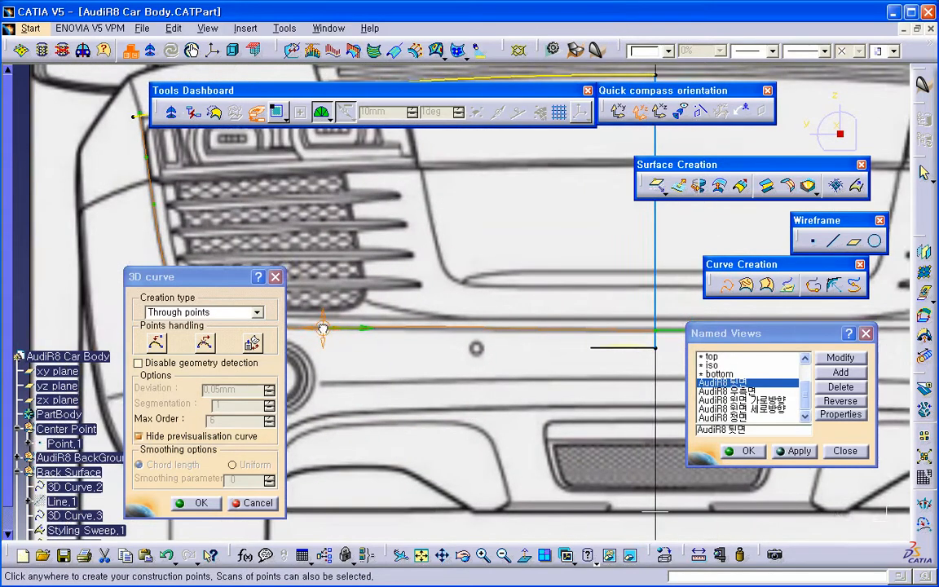
drag(323, 329, 404, 333)
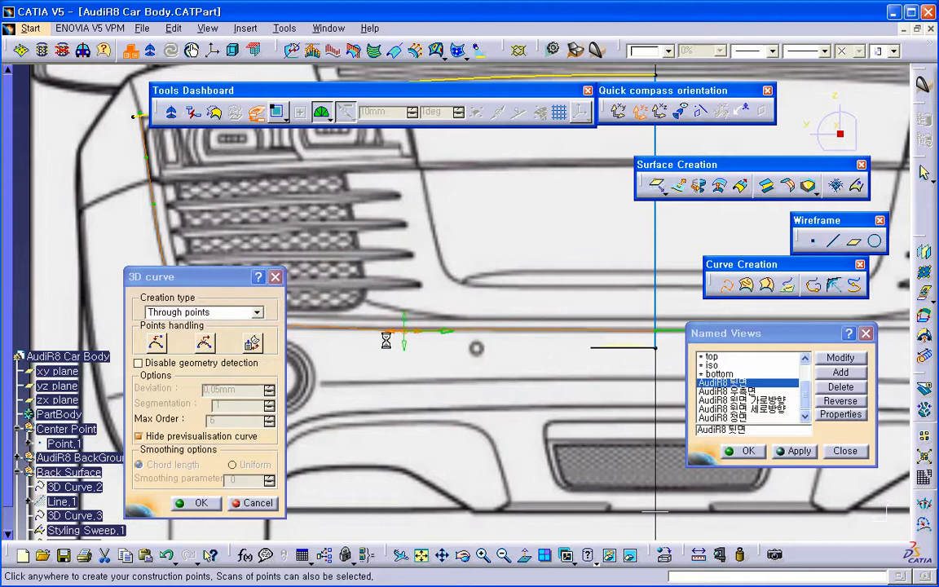
Set the Z position of the 3D curve's centre end point to 430 mm
middle_drag(386, 341, 536, 320)
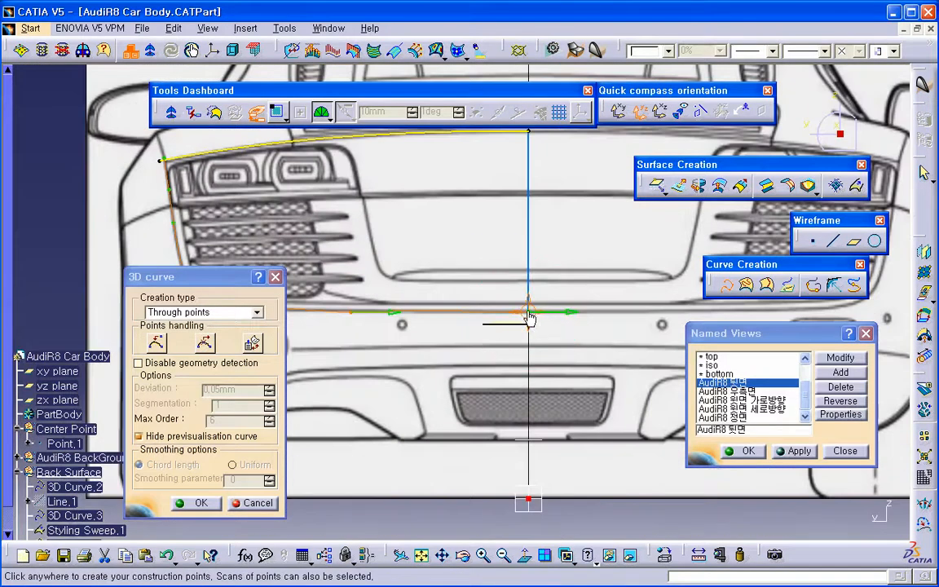
right_click(528, 317)
click(551, 320)
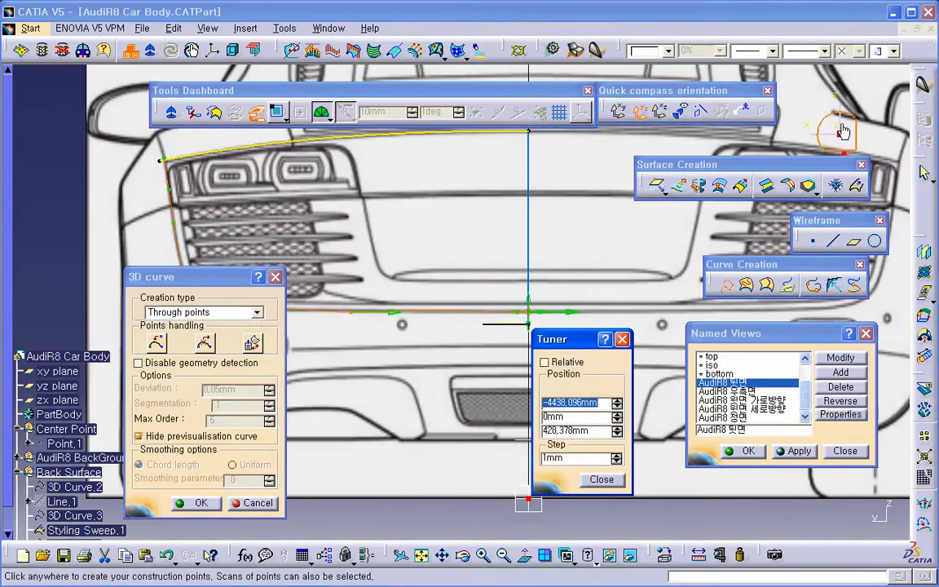
double_click(580, 431)
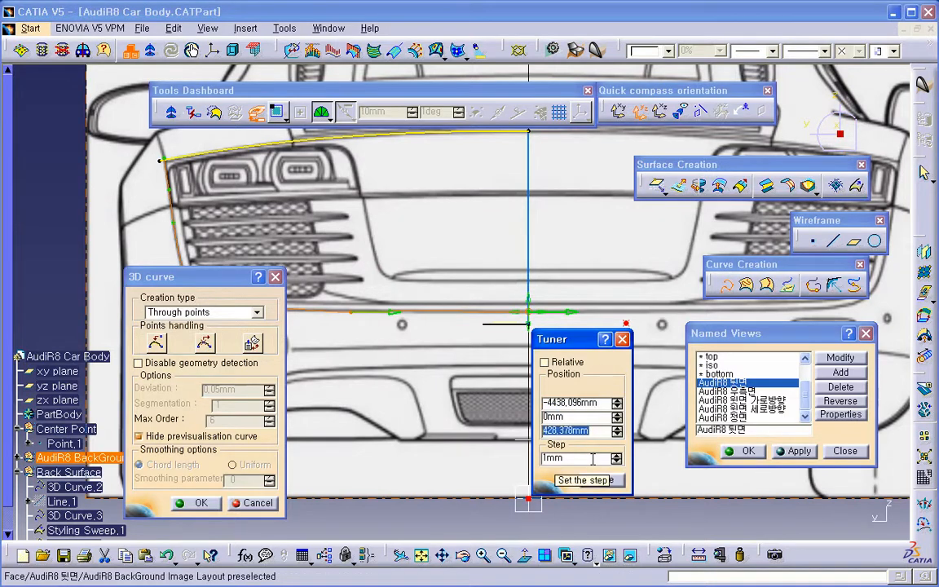
text(430)
double_click(592, 459)
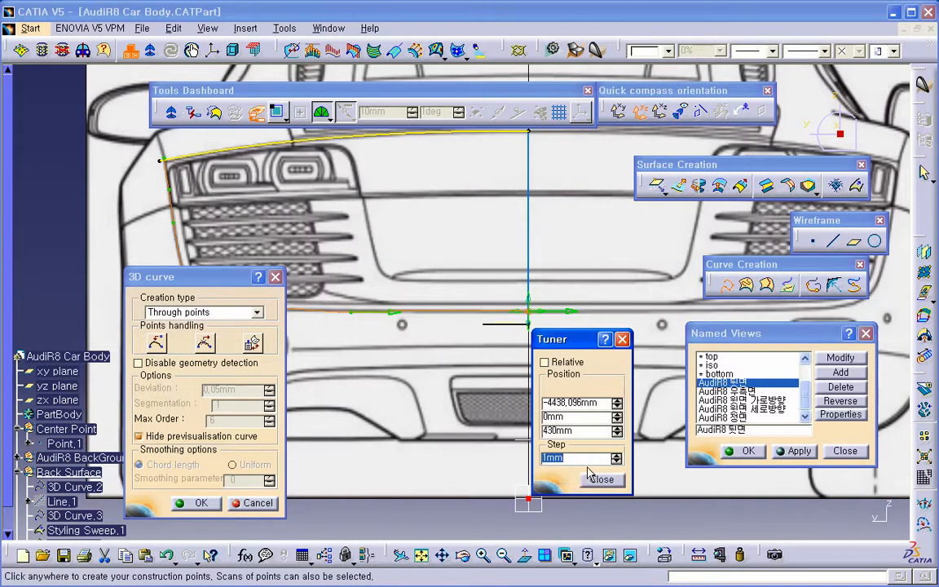
Set the Z position of the tangent point on the panel's lower edge to 430 mm
middle_drag(369, 339, 471, 347)
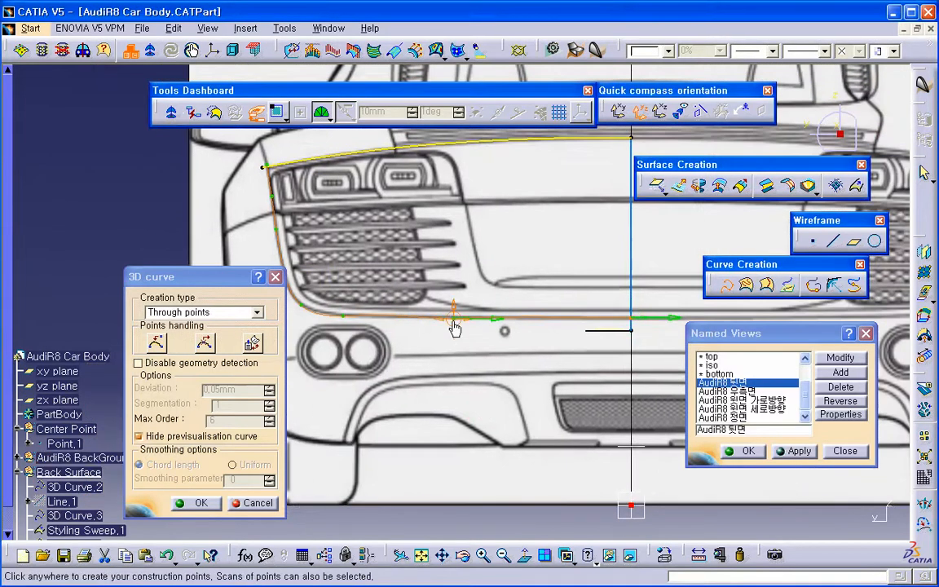
right_click(452, 318)
click(482, 330)
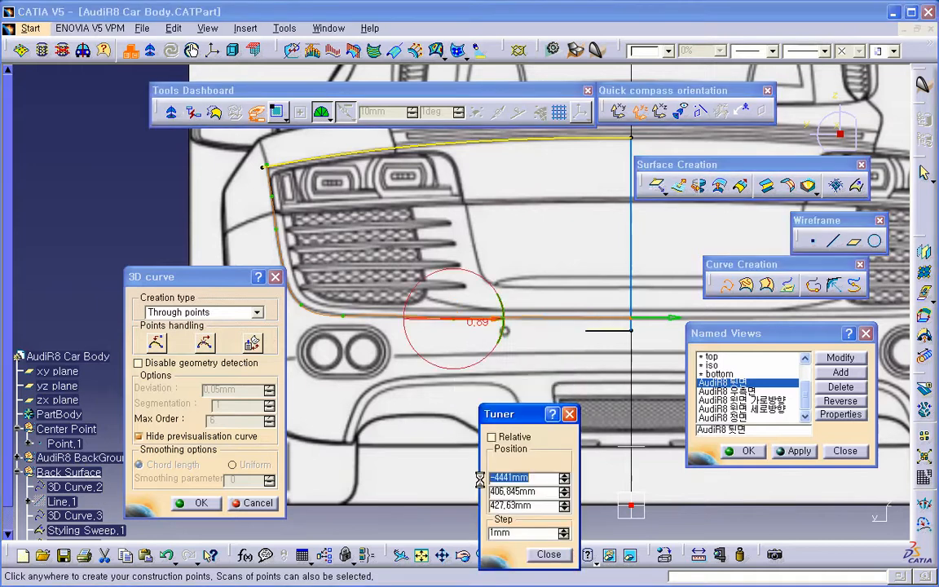
double_click(534, 506)
text(430)
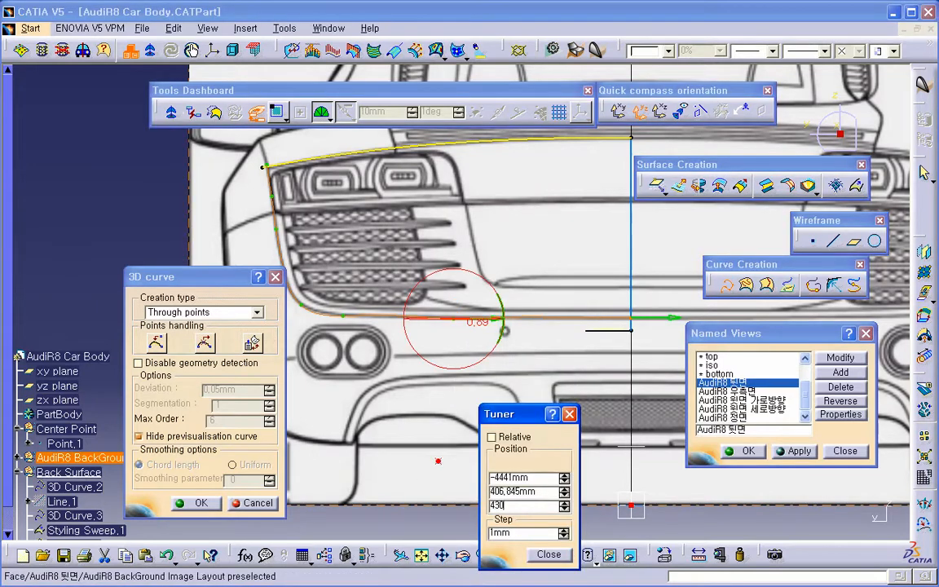
key(Tab)
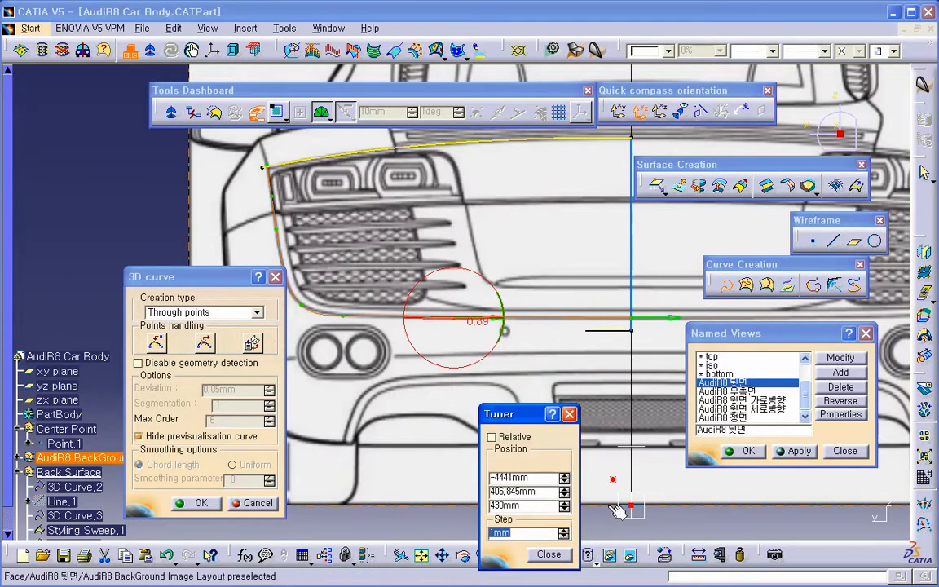
click(542, 554)
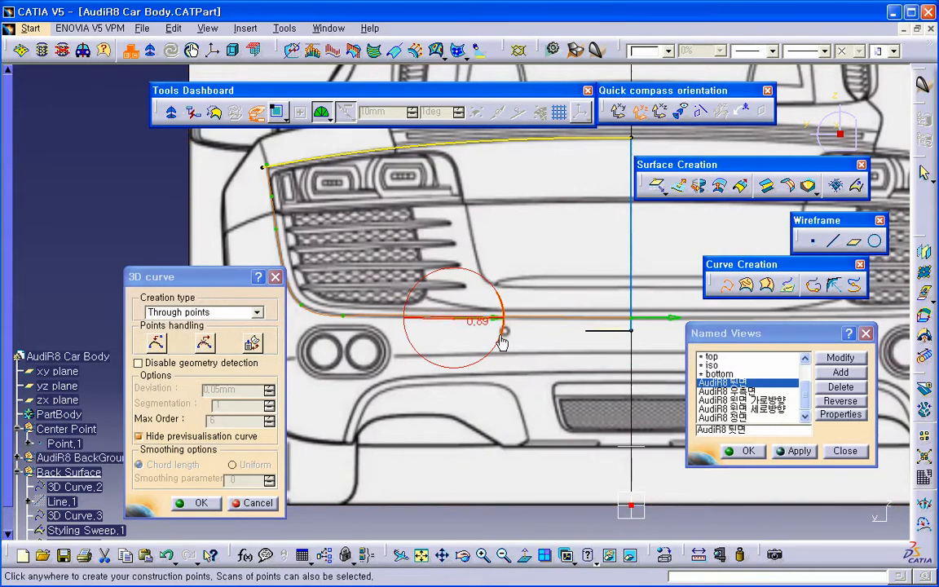
Set the tangent direction at the point on the rear panel's lower edge to 0, -1, 0 mm
middle_drag(447, 401, 434, 385)
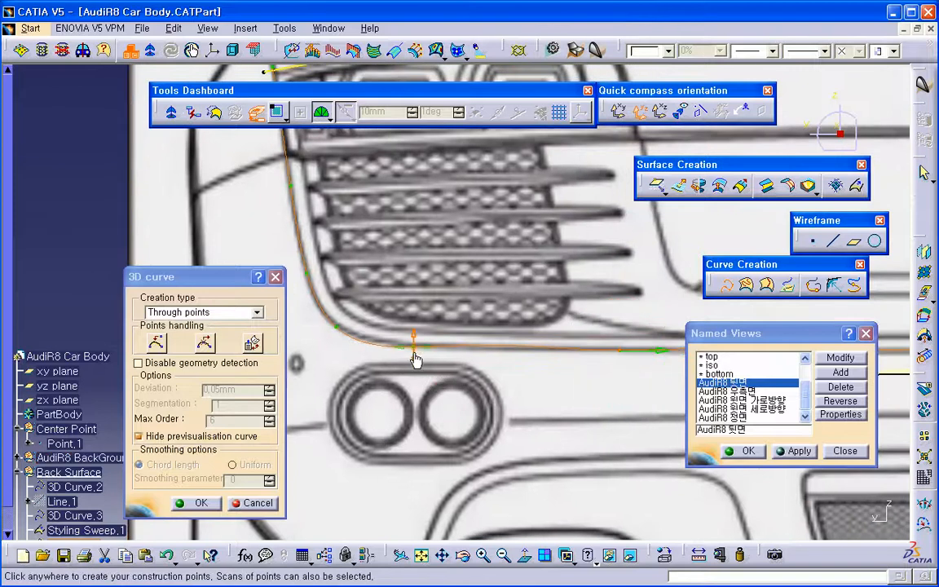
right_click(415, 354)
click(473, 417)
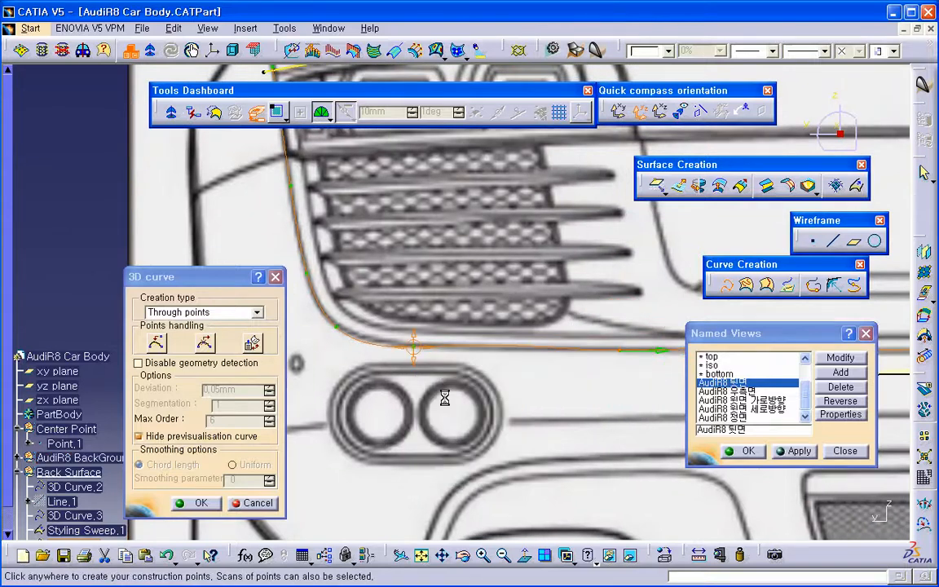
right_click(463, 358)
click(486, 364)
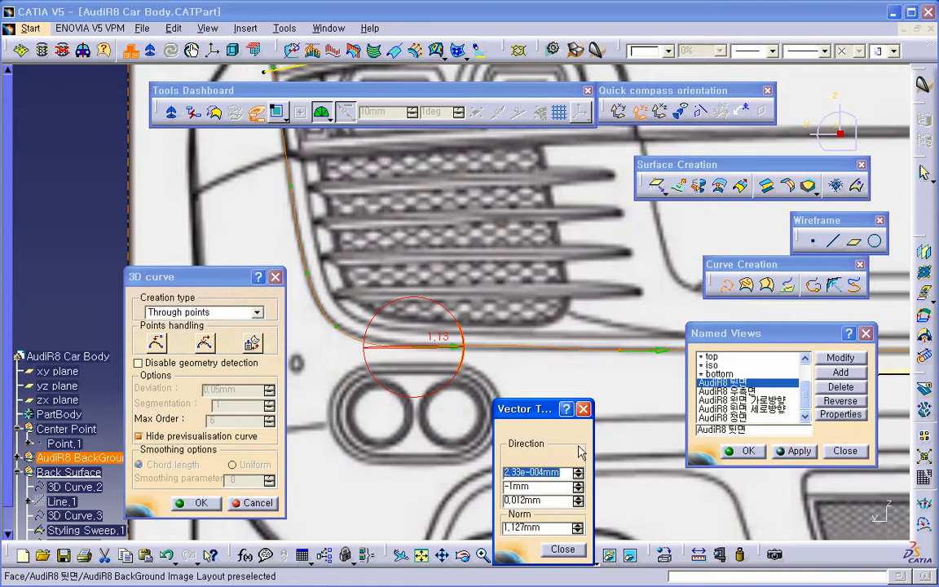
text(0)
key(Tab)
key(Tab)
text(0)
key(Tab)
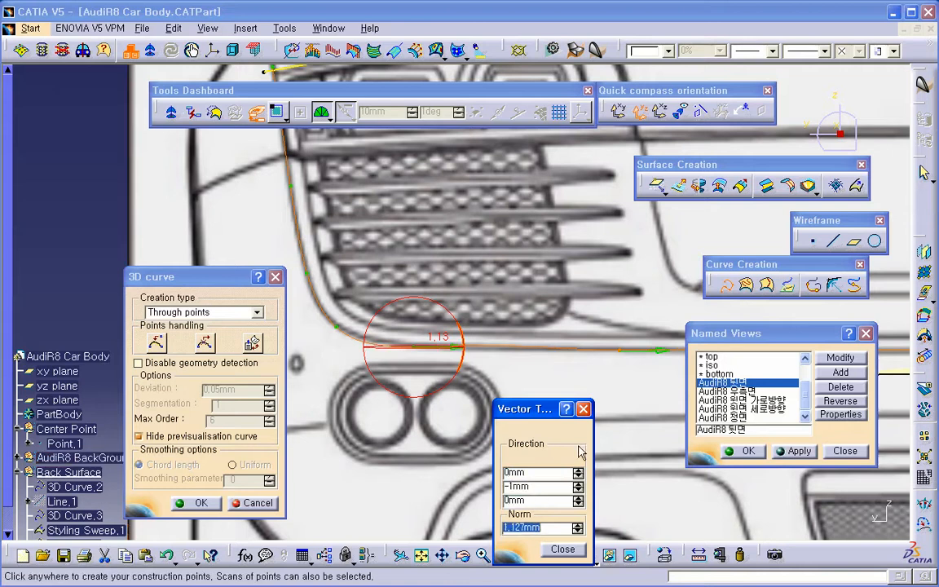
click(559, 548)
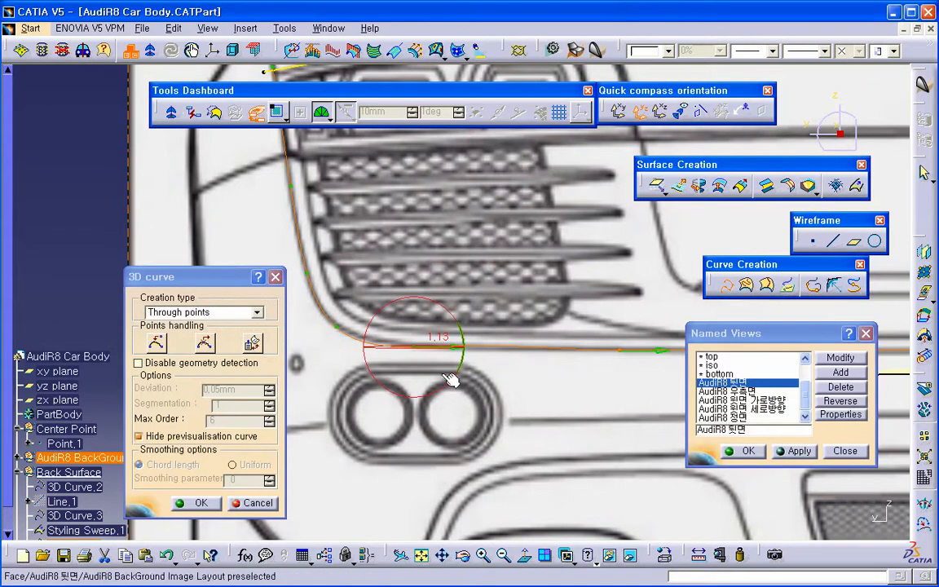
Tilt the tangent at the lower-edge point slightly downward so the curve follows the blueprint near the exhaust outlet
mouse_move(469, 390)
middle_down()
mouse_move(465, 369)
mouse_move(469, 390)
mouse_move(459, 389)
middle_up()
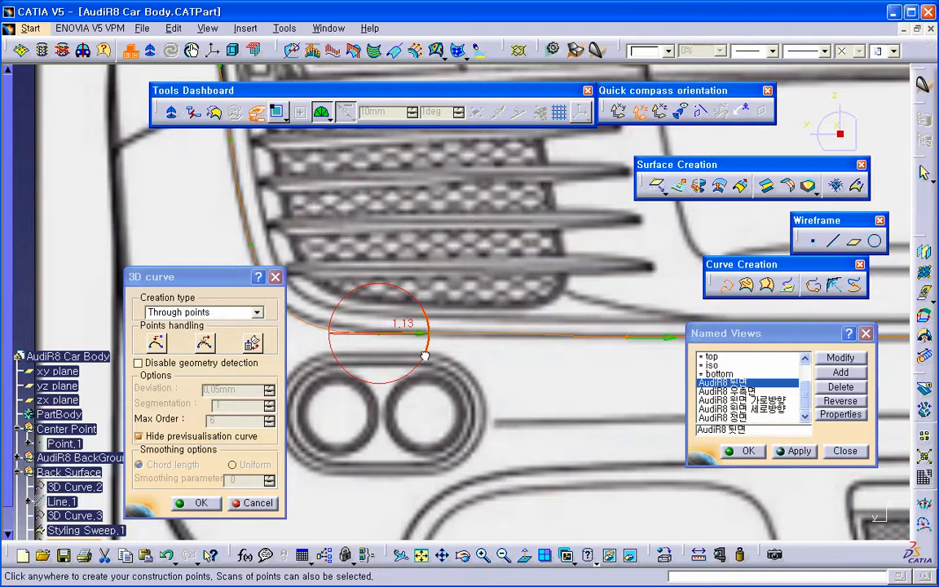
drag(424, 359, 429, 361)
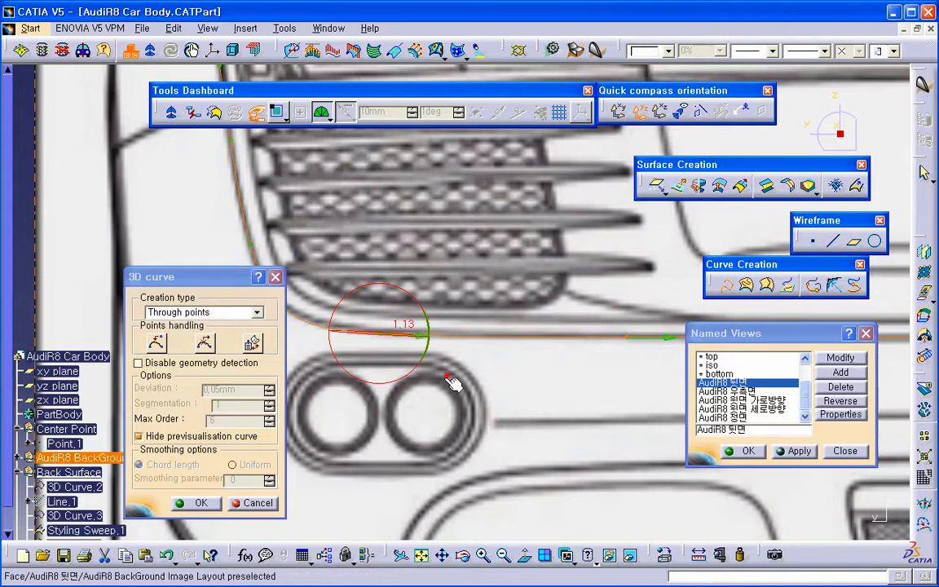
middle_drag(445, 377, 465, 362)
scroll(457, 375, up, 1)
middle_drag(427, 414, 648, 422)
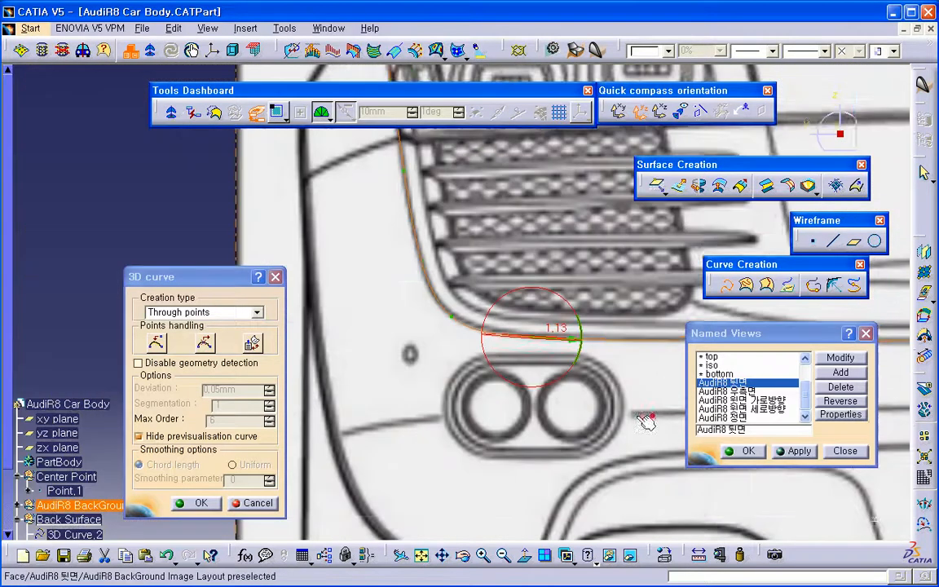
Fine-tune the 3D curve's points at the panel's lower corner and along its upper side edge, and finish the curve
middle_drag(390, 388, 413, 377)
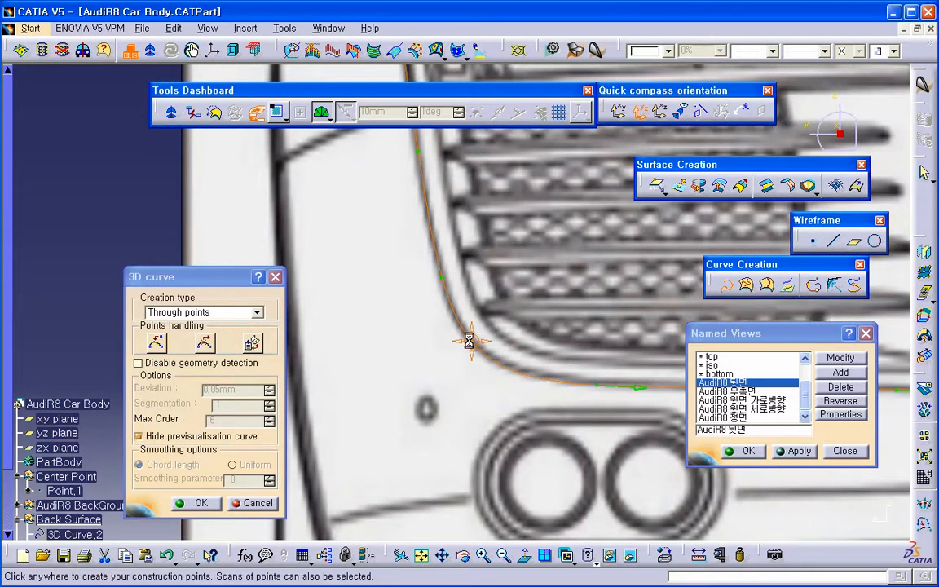
middle_drag(496, 412, 492, 488)
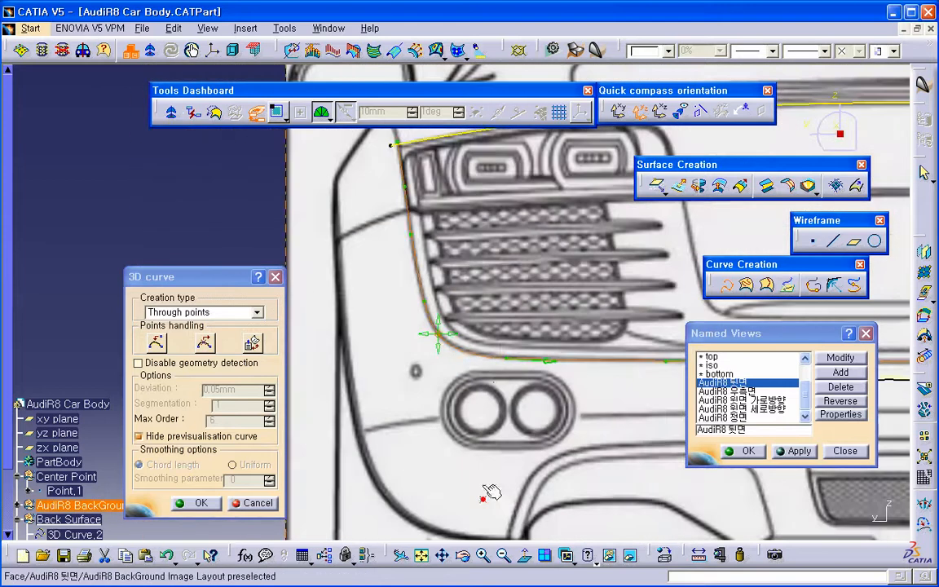
middle_drag(446, 320, 473, 335)
drag(397, 308, 397, 307)
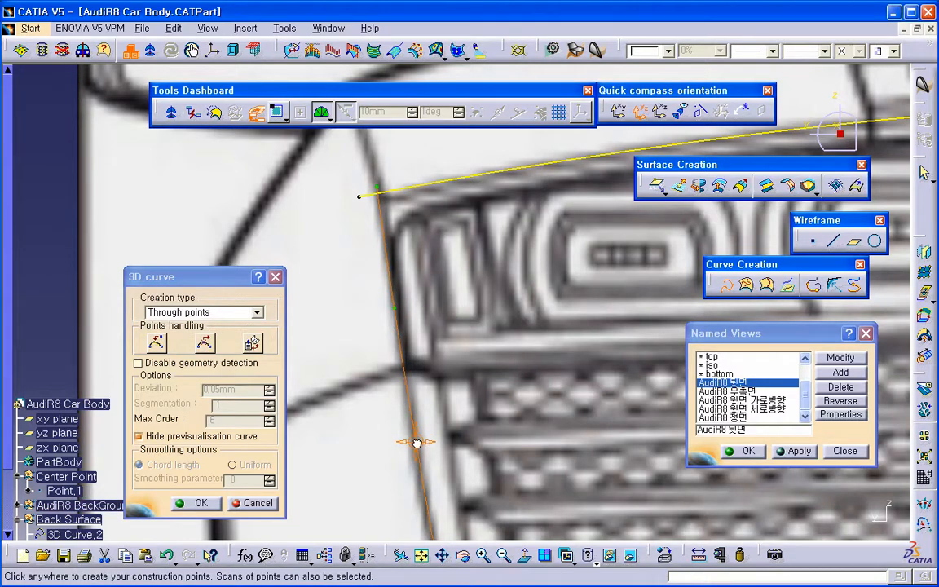
middle_drag(417, 443, 440, 383)
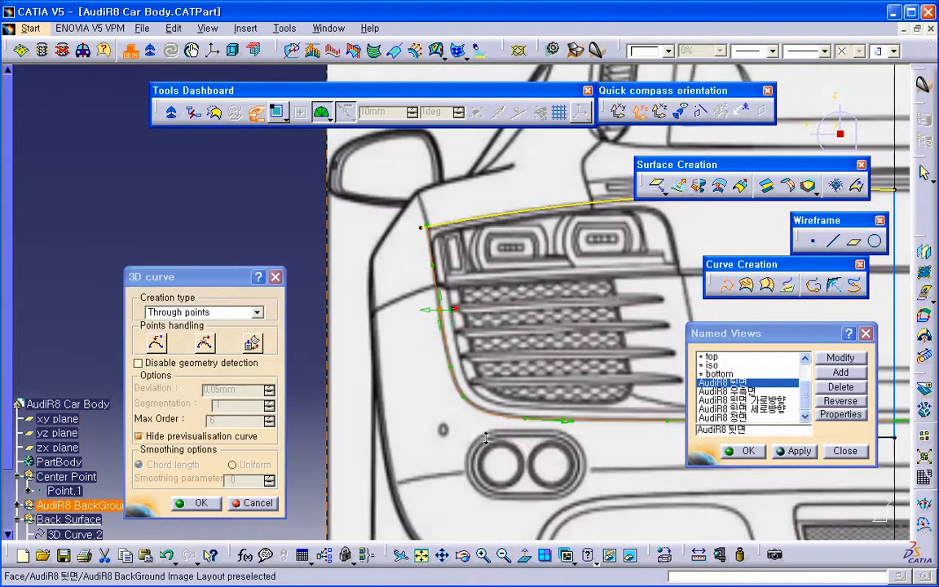
click(210, 507)
Hide the AudiR8 BackGround Image Layout geometrical set and save the part
middle_drag(496, 388, 433, 395)
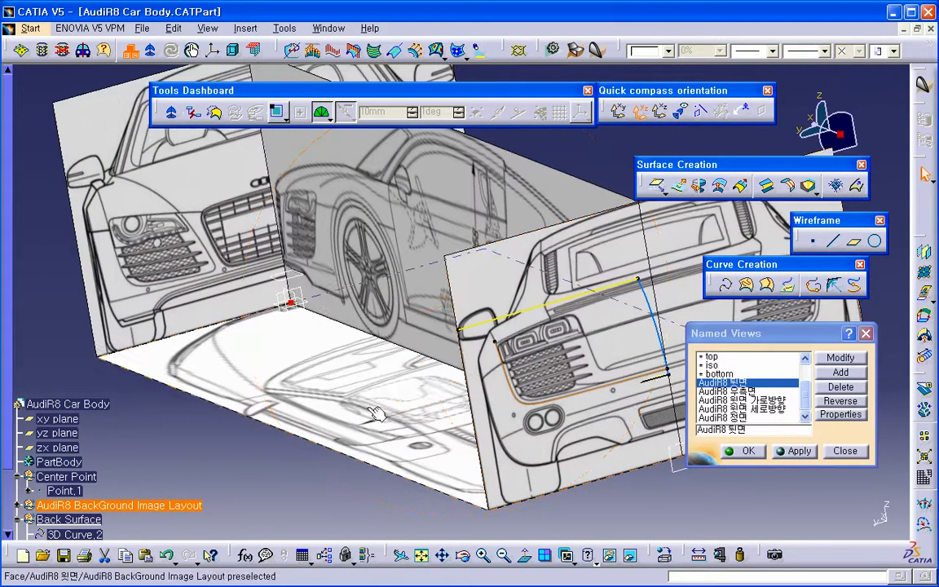
scroll(228, 385, down, 4)
right_click(98, 317)
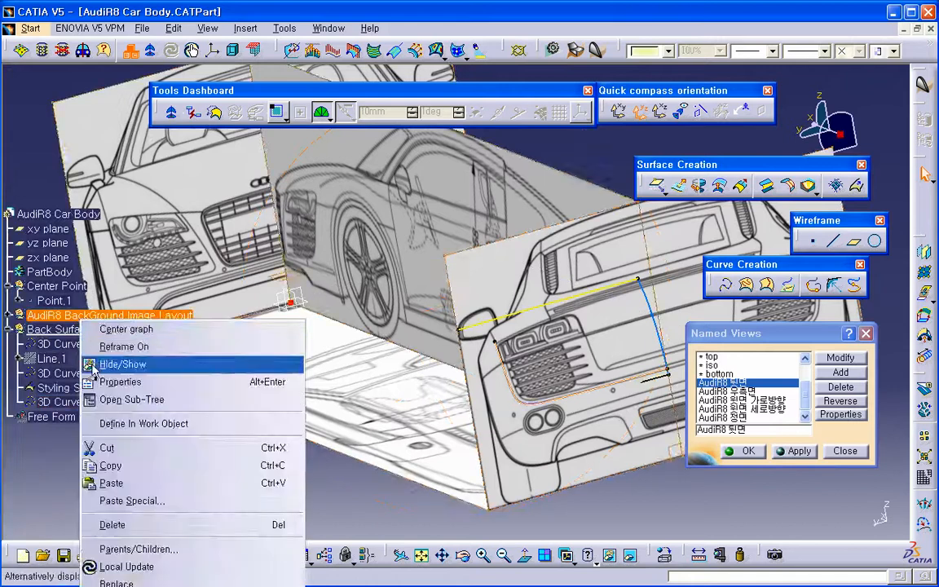
click(114, 363)
key(ctrl+s)
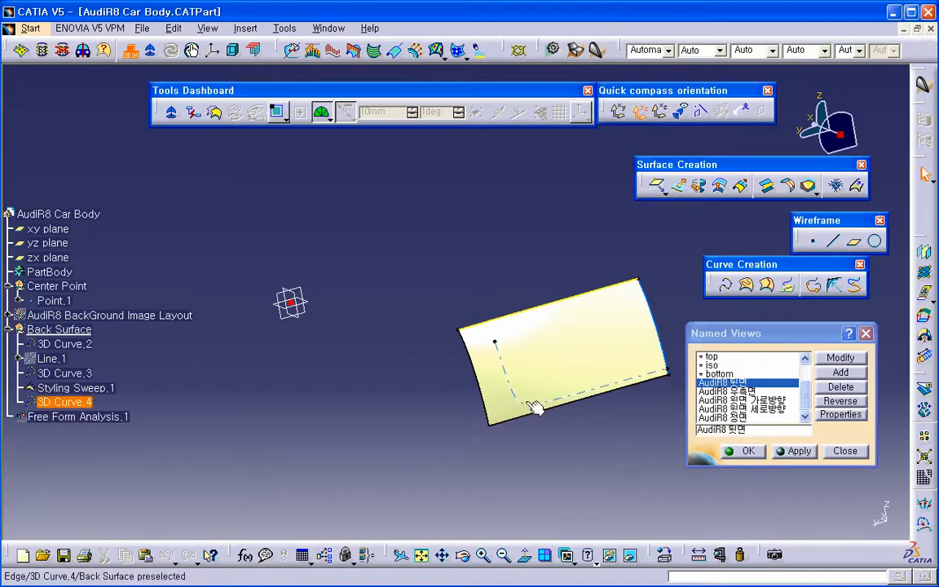
Give the panel outline curve a thicker solid line and colour it magenta
click(760, 50)
click(755, 76)
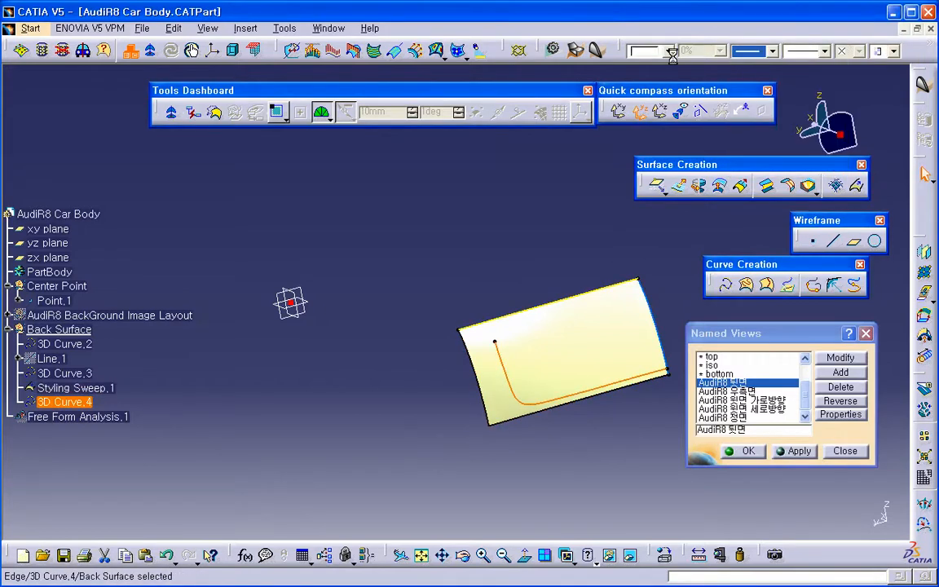
click(651, 50)
click(649, 147)
middle_drag(535, 236, 457, 237)
click(505, 248)
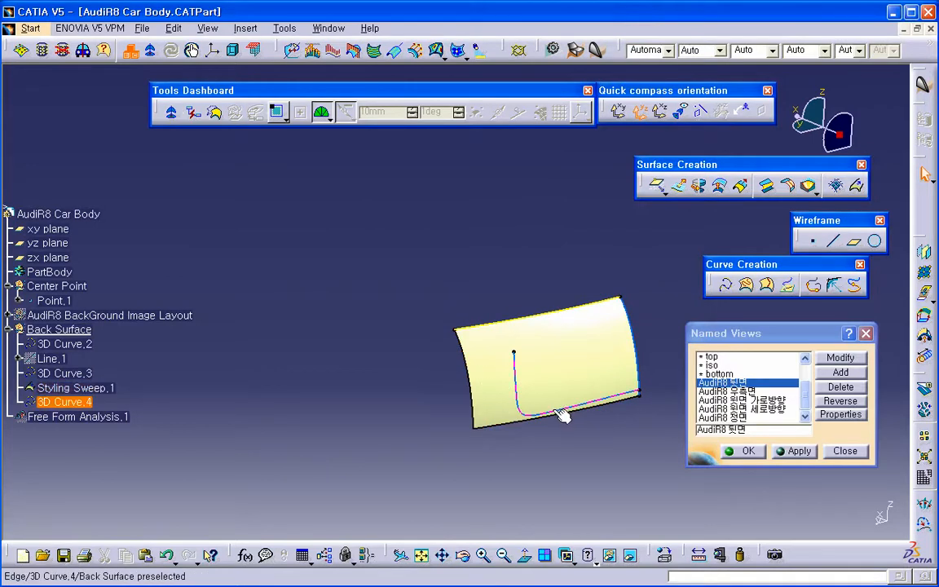
middle_drag(571, 413, 500, 423)
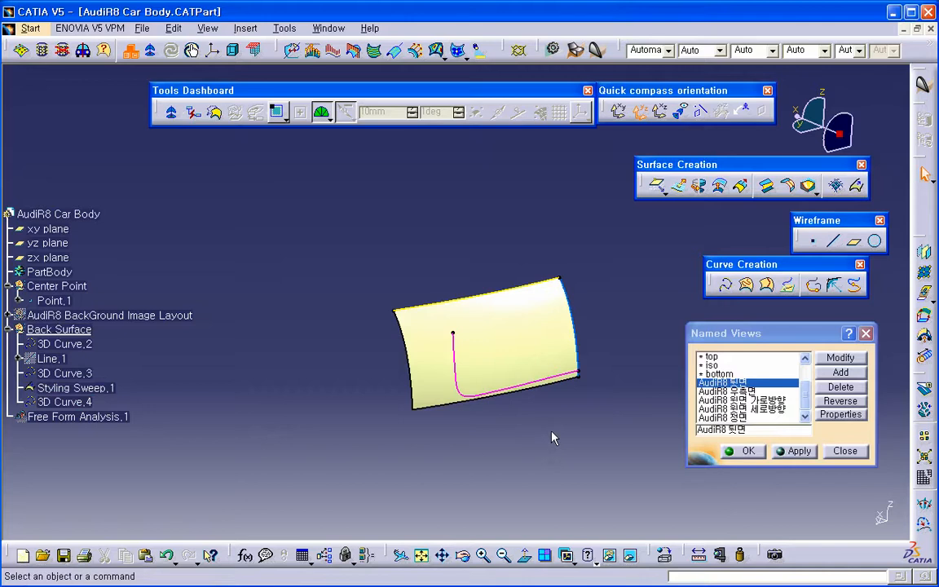
click(923, 392)
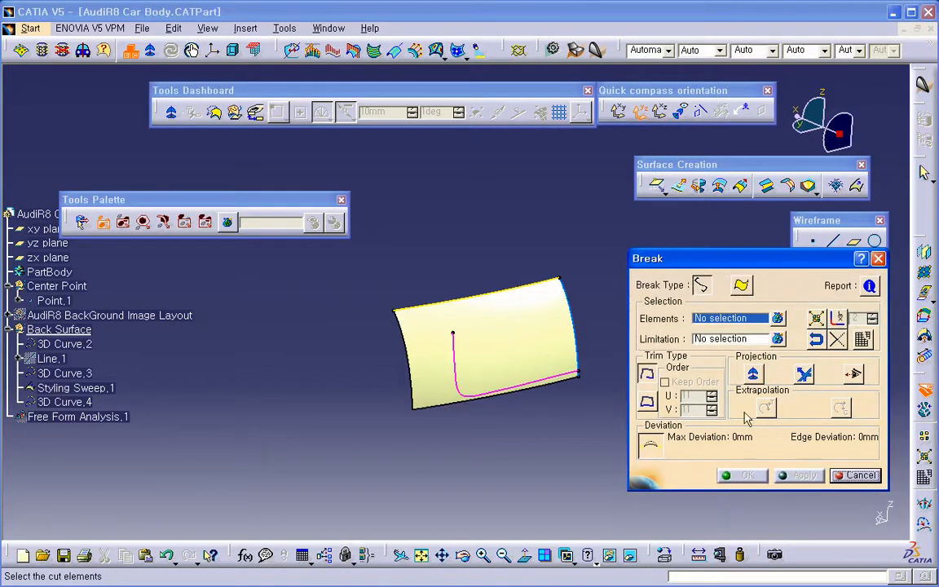
click(857, 474)
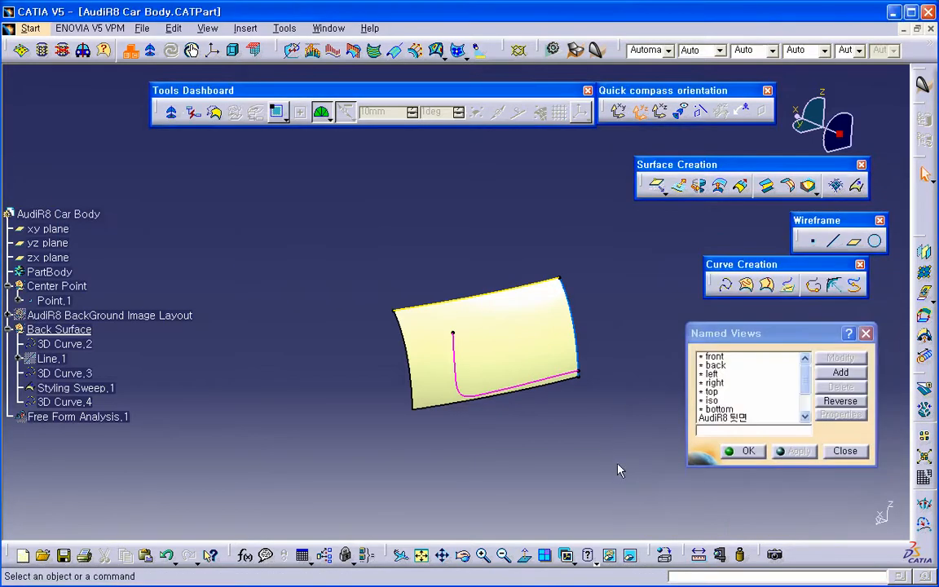
Switch to the Generative Shape Design workbench and show the surface in the saved view AudiR8 우측면
click(578, 50)
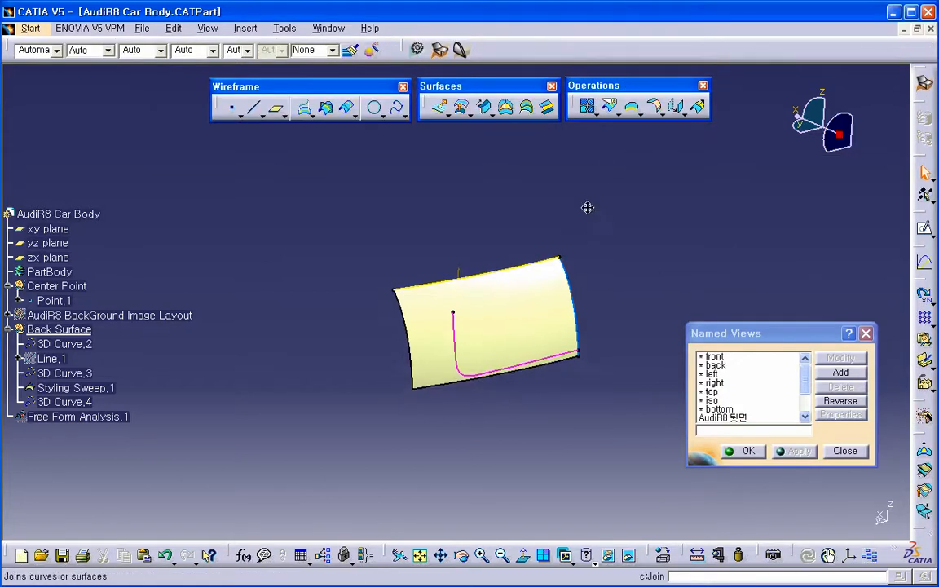
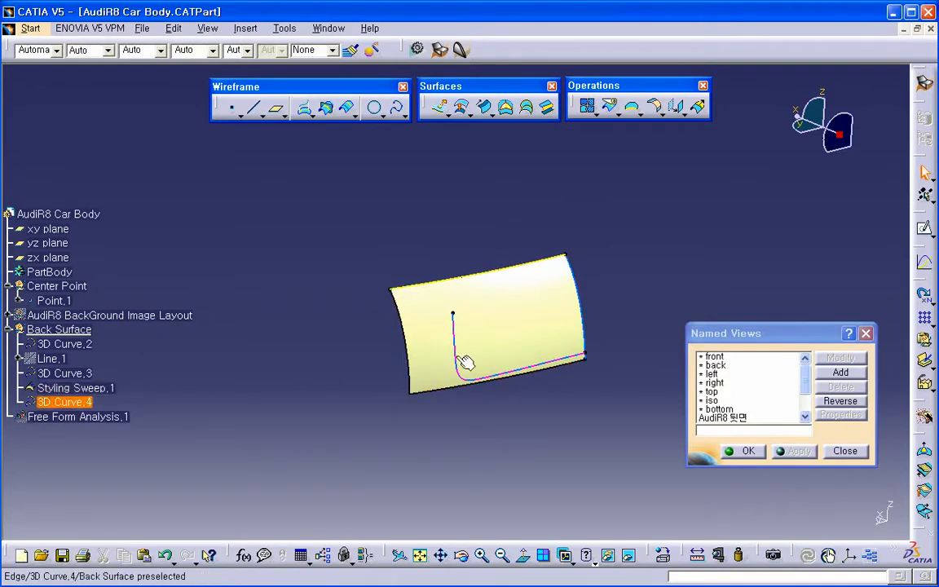
mouse_move(474, 393)
middle_down()
mouse_move(452, 387)
mouse_move(464, 394)
middle_up()
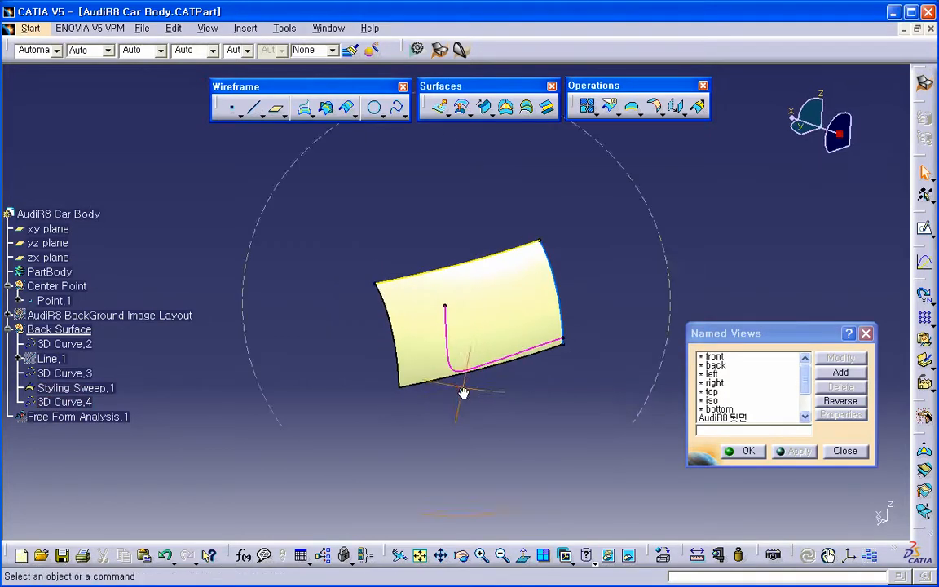
click(803, 392)
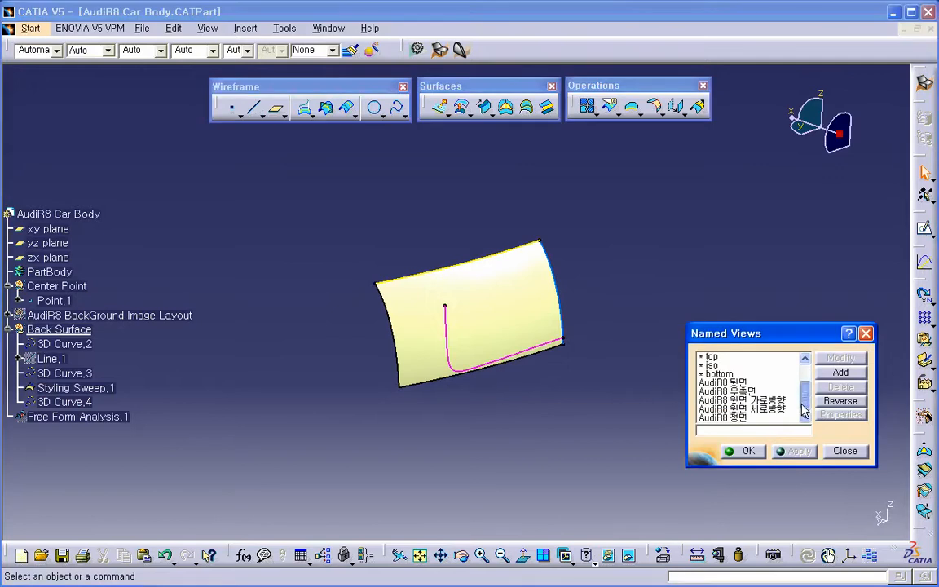
double_click(747, 392)
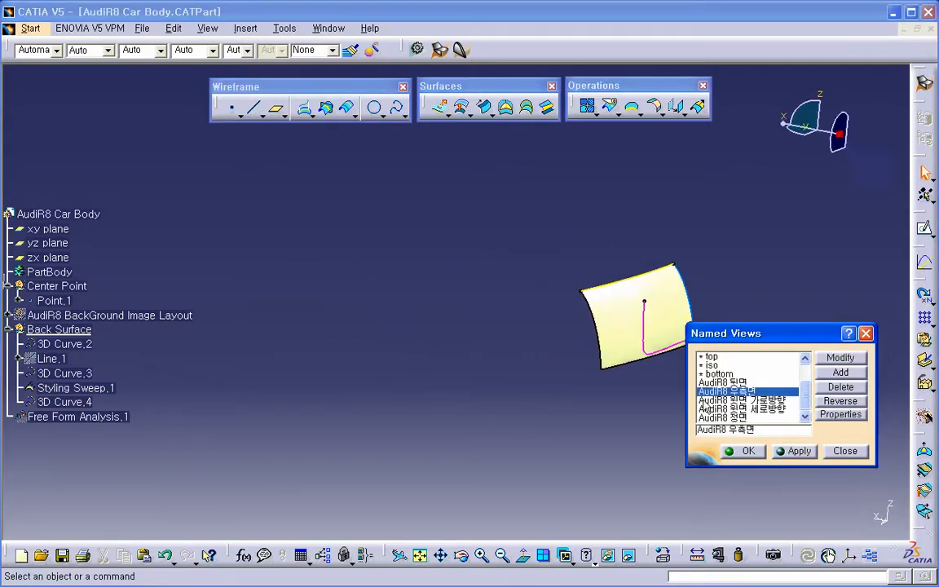
middle_drag(555, 345, 415, 273)
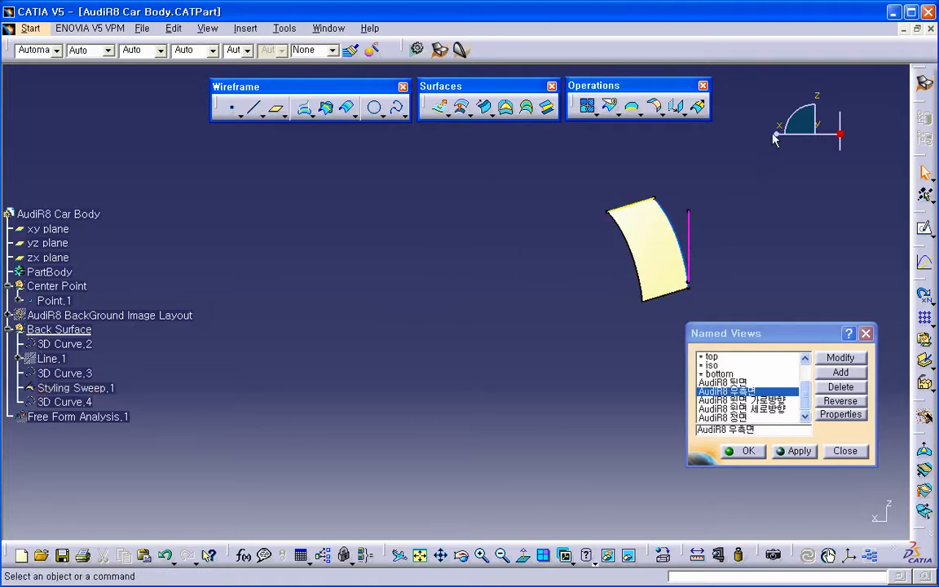
middle_drag(784, 238, 560, 263)
Set up a Normal projection of 3D Curve.4 onto Styling Sweep.1 and preview it
click(304, 107)
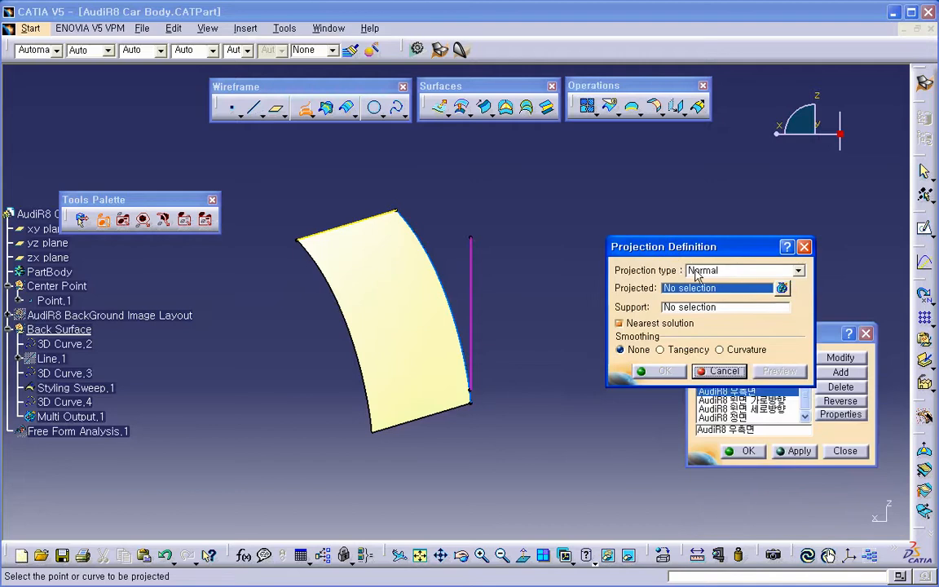
click(474, 306)
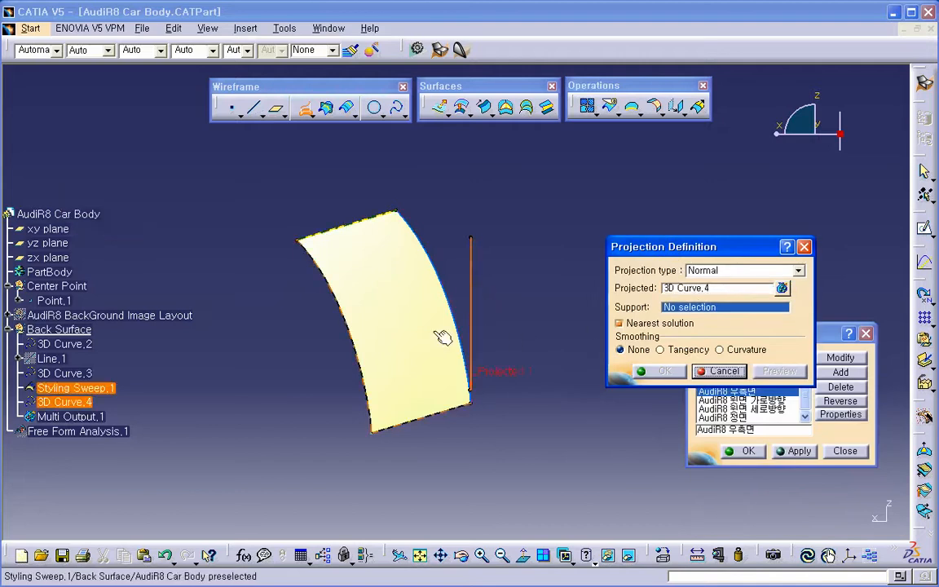
click(440, 335)
click(778, 372)
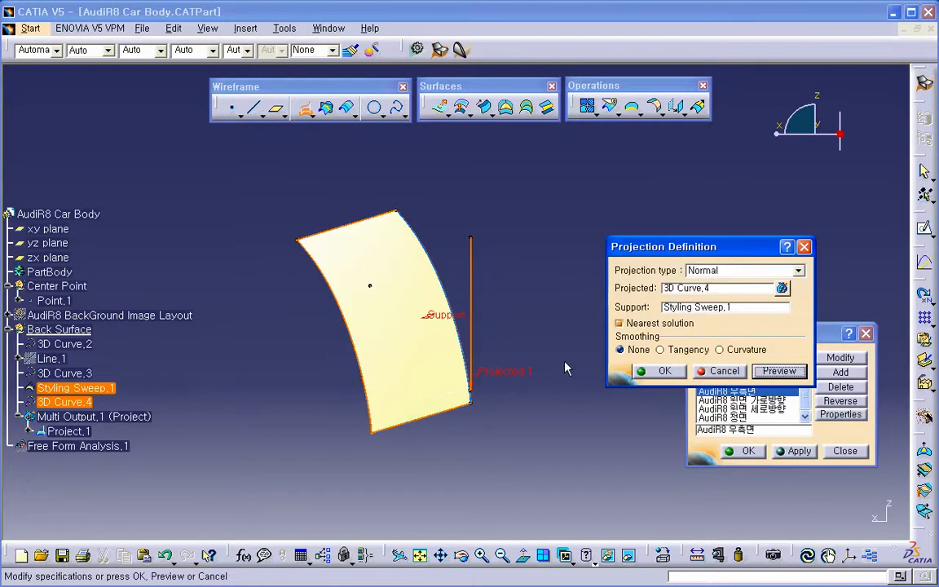
Examine the projection preview on the swept surface from the saved view AudiR8 뒷면
drag(823, 337, 831, 375)
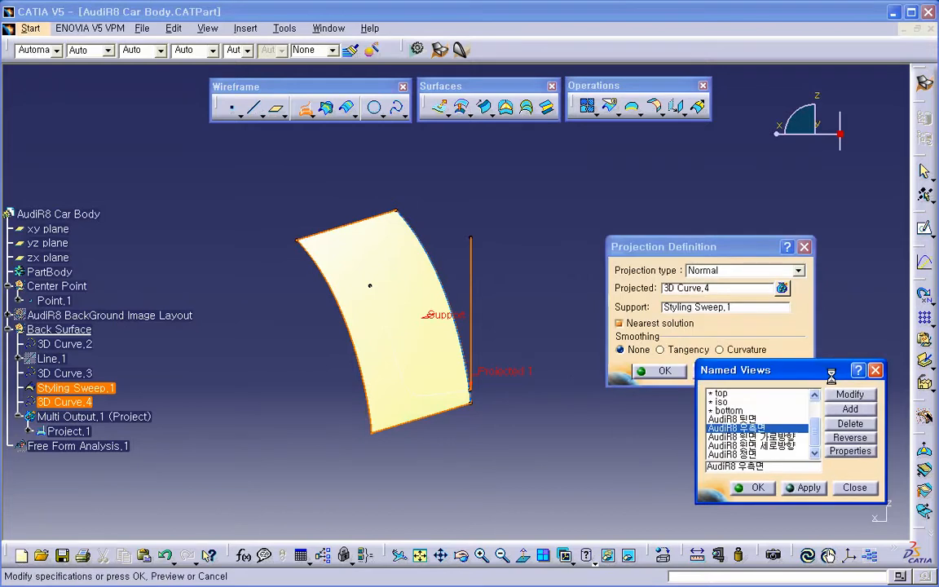
click(746, 419)
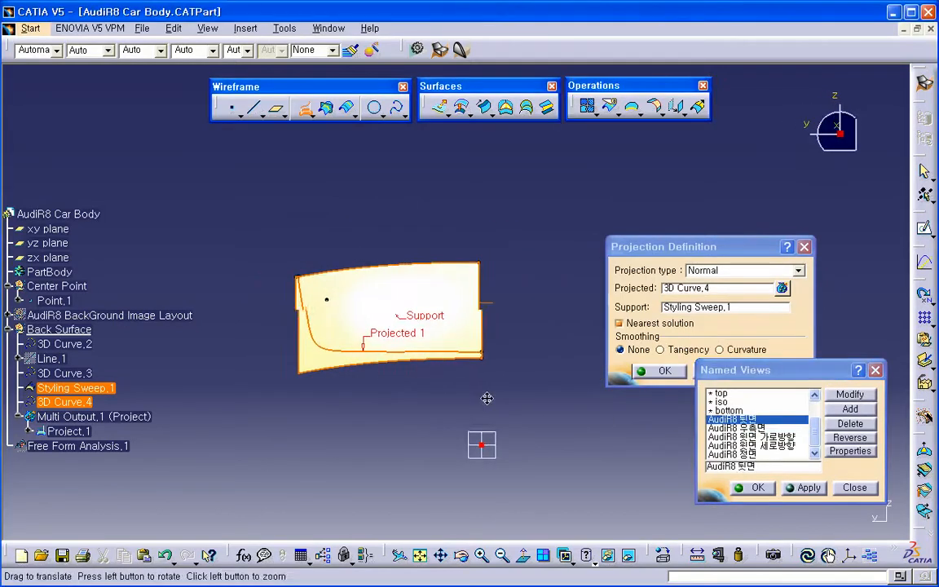
middle_drag(486, 399, 486, 399)
click(487, 399)
middle_drag(358, 358, 360, 289)
click(358, 358)
middle_drag(337, 404, 304, 352)
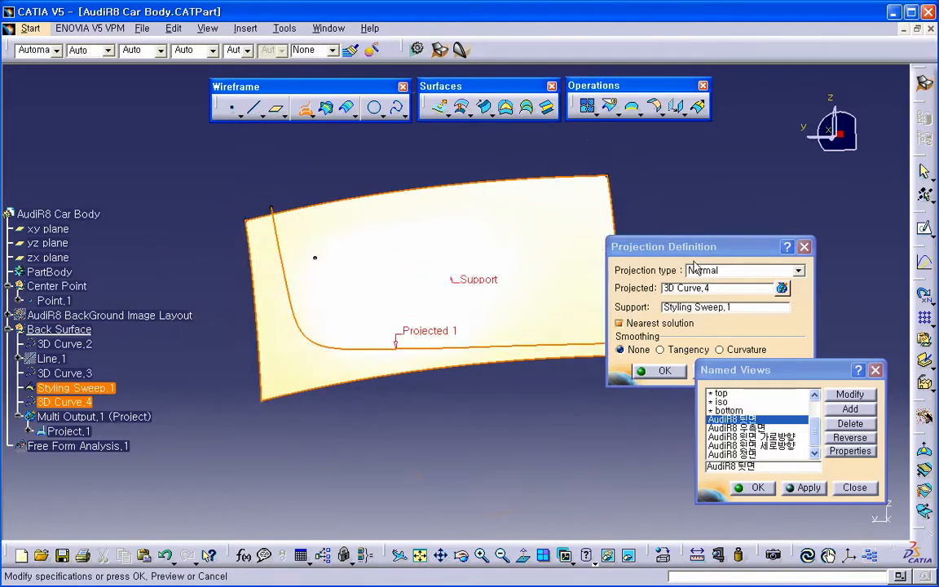
Dim the scene lighting by setting the light source values to about 0.23 ambient, 0.41 diffuse and 0.19 specular
drag(634, 246, 624, 198)
click(174, 28)
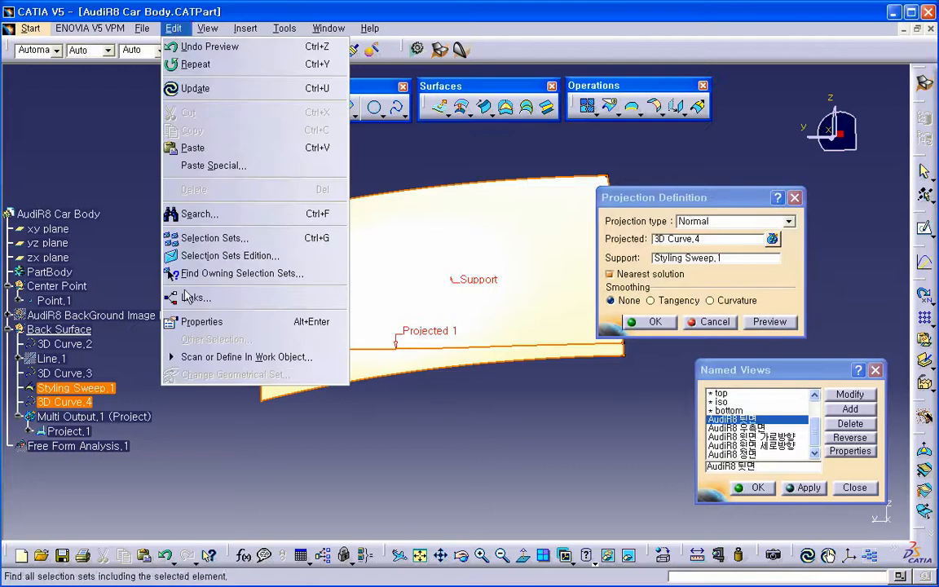
mouse_move(207, 29)
click(254, 422)
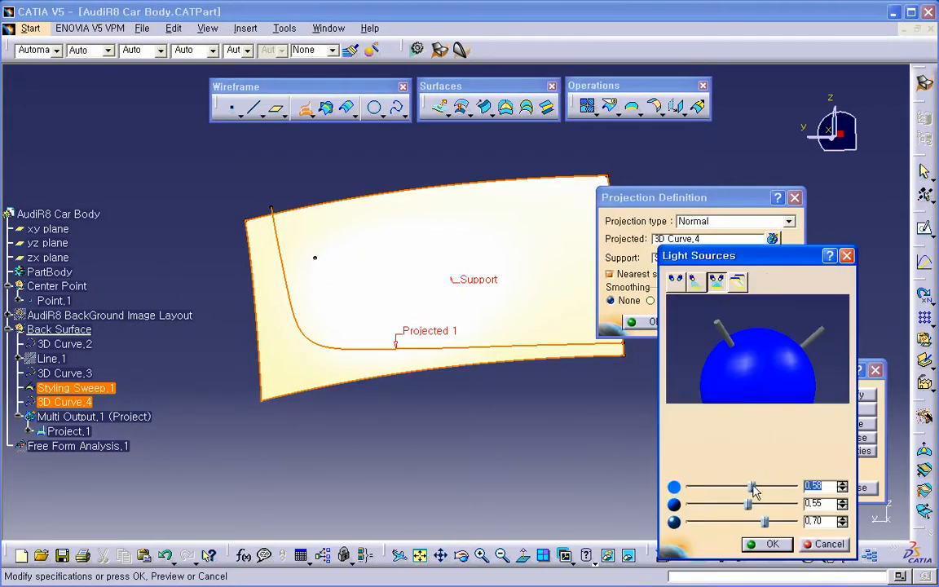
drag(753, 489, 728, 492)
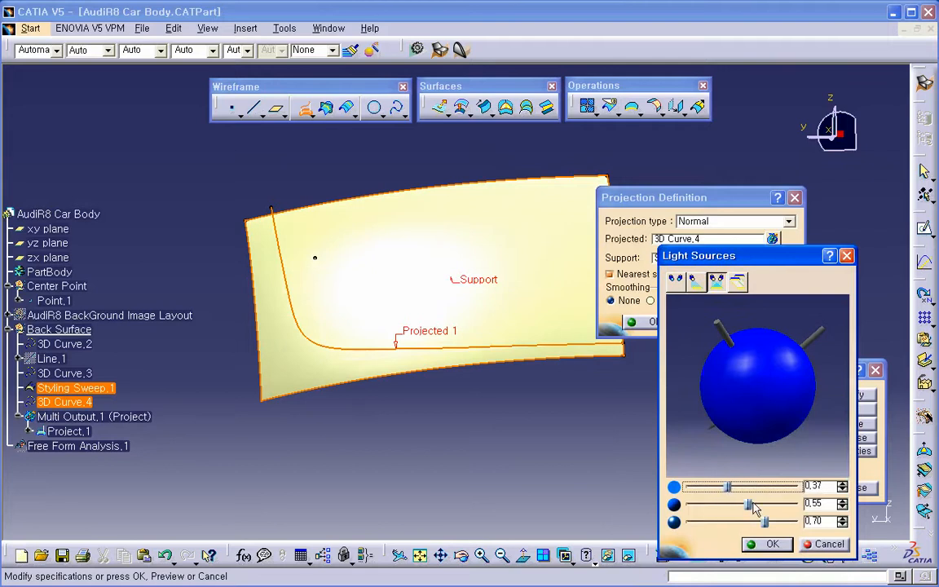
mouse_move(762, 522)
mouse_down()
mouse_move(713, 526)
mouse_move(736, 507)
mouse_move(709, 488)
mouse_up()
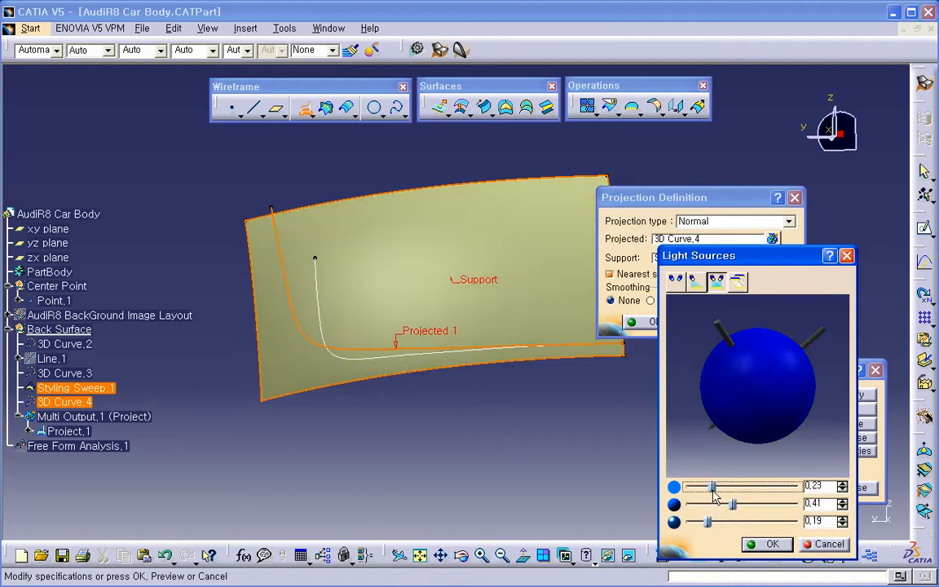
click(766, 545)
Compare the Normal projection preview with 3D Curve.4 from the saved view AudiR8 뒷면 and oblique angles, and cancel the projection
middle_drag(578, 444, 466, 441)
double_click(765, 422)
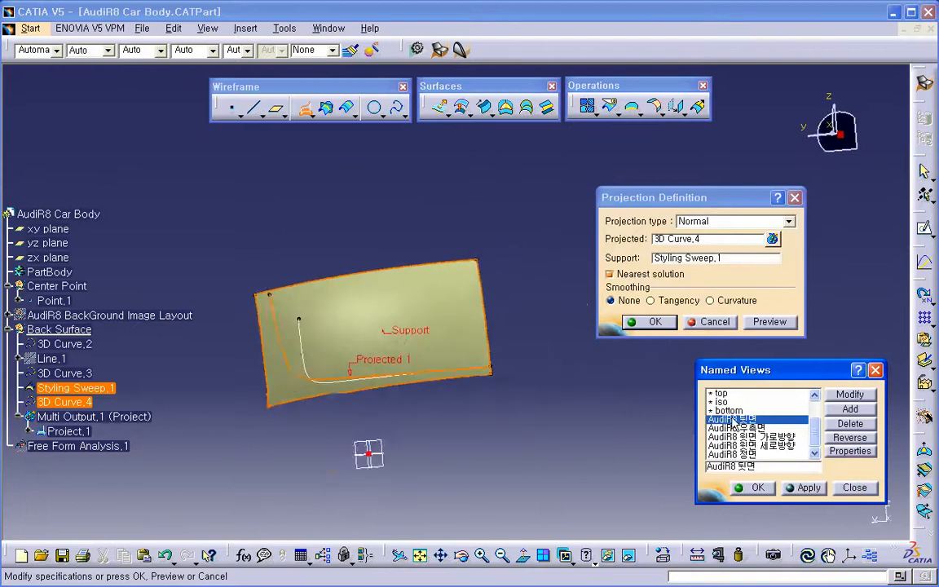
scroll(416, 402, up, 1)
middle_drag(417, 402, 286, 371)
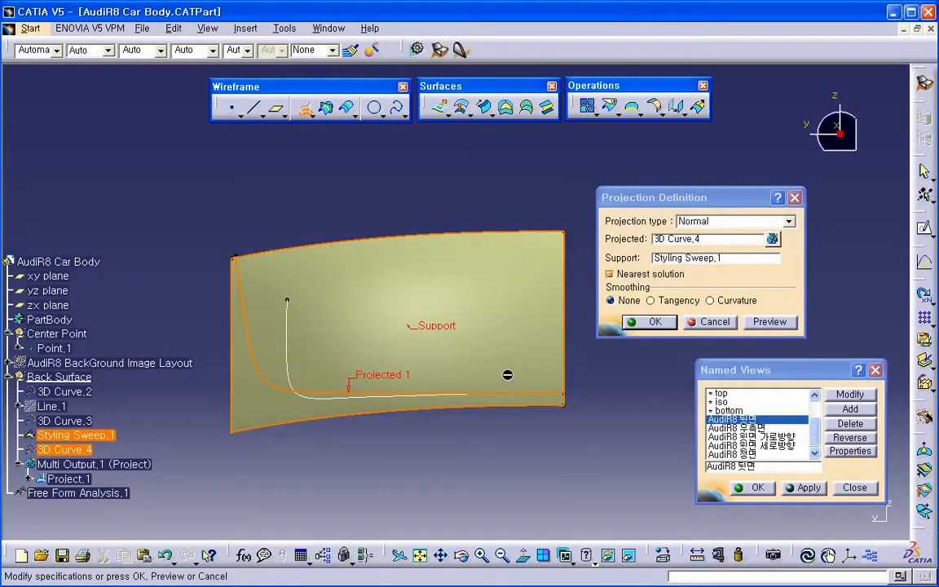
middle_drag(498, 392, 454, 449)
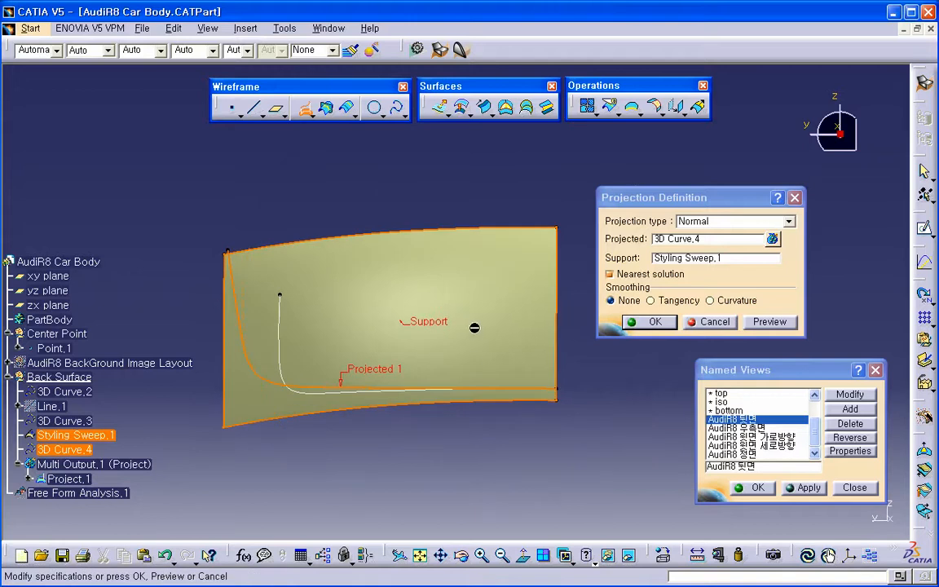
mouse_move(490, 389)
middle_down()
mouse_move(452, 394)
mouse_move(499, 404)
mouse_move(477, 381)
middle_up()
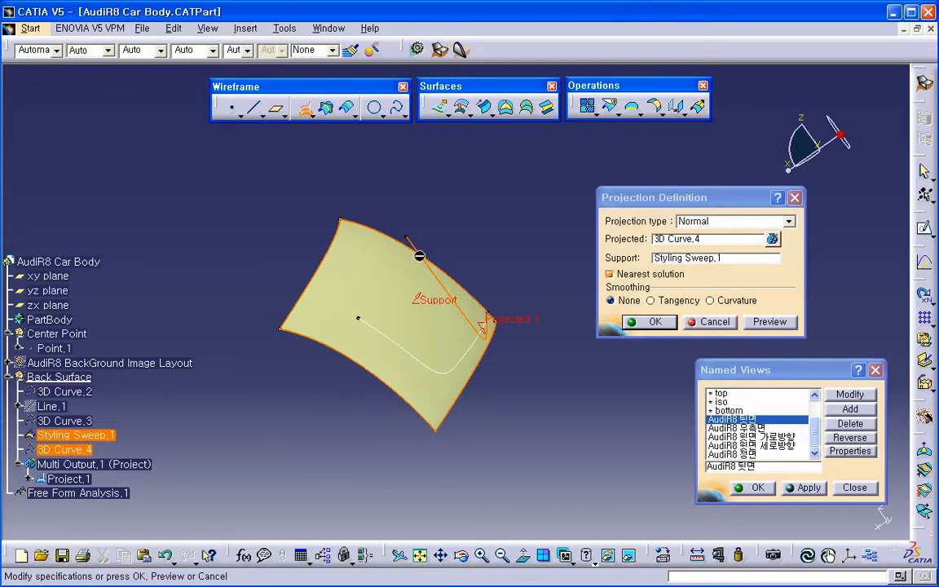
middle_drag(416, 340, 462, 364)
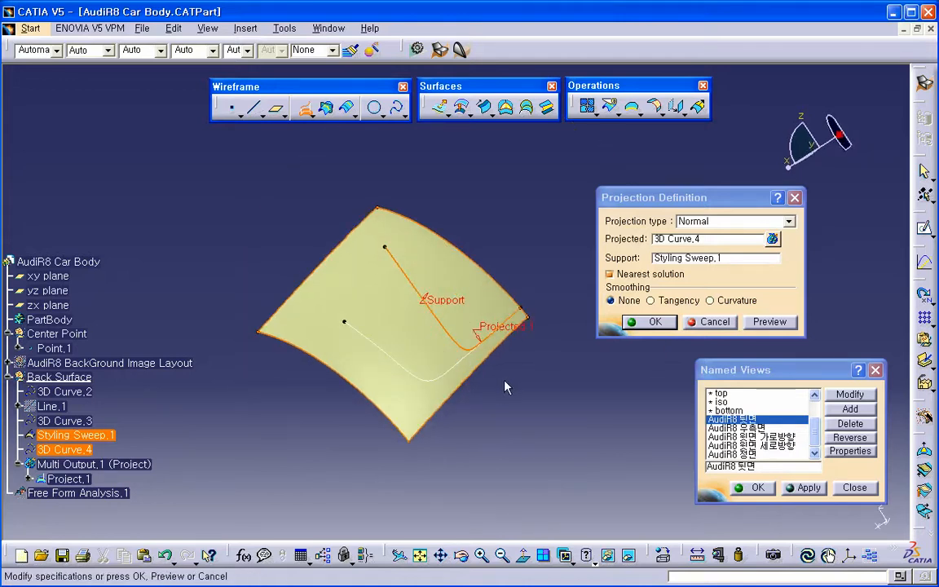
scroll(505, 387, down, 2)
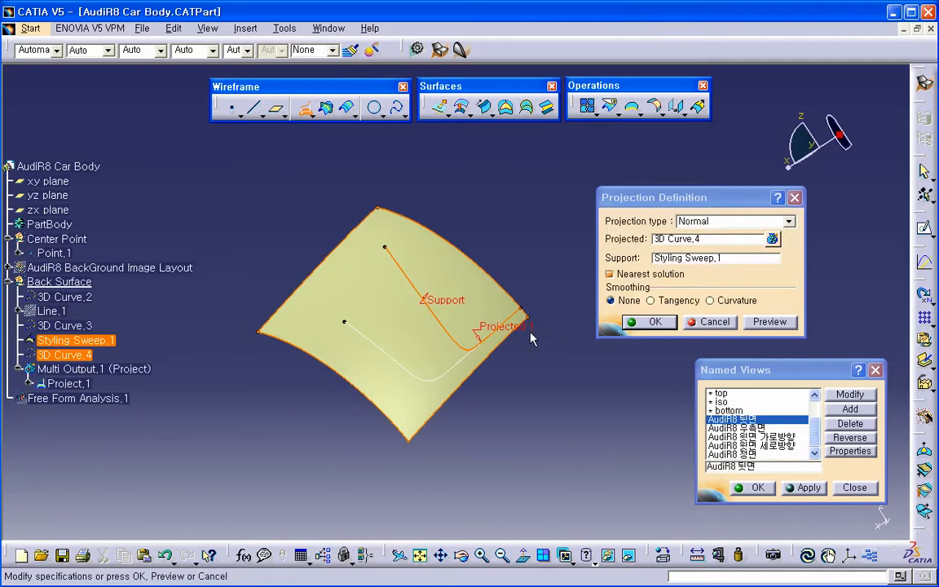
click(688, 323)
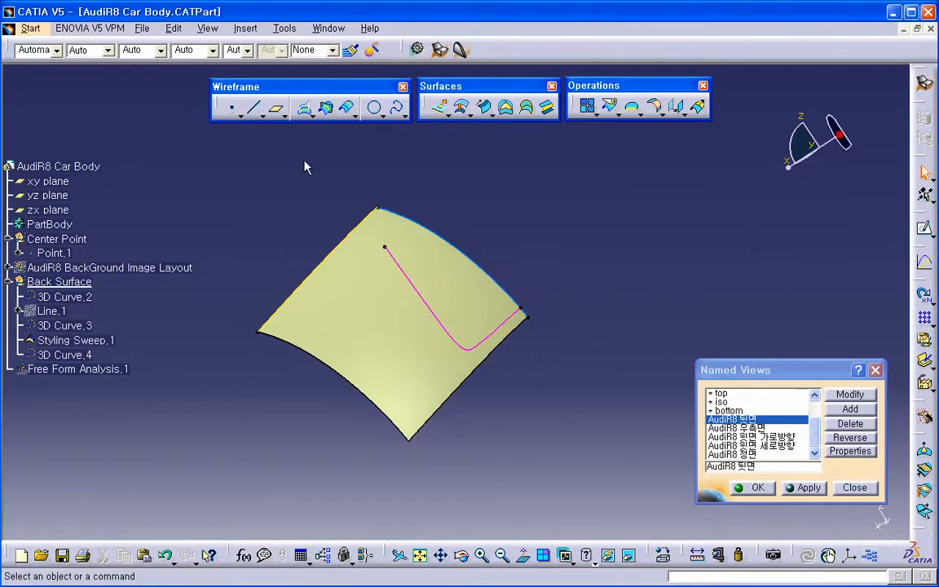
Preview an extrusion of 3D Curve.4 by about 514 mm along the X component and discard it
click(440, 107)
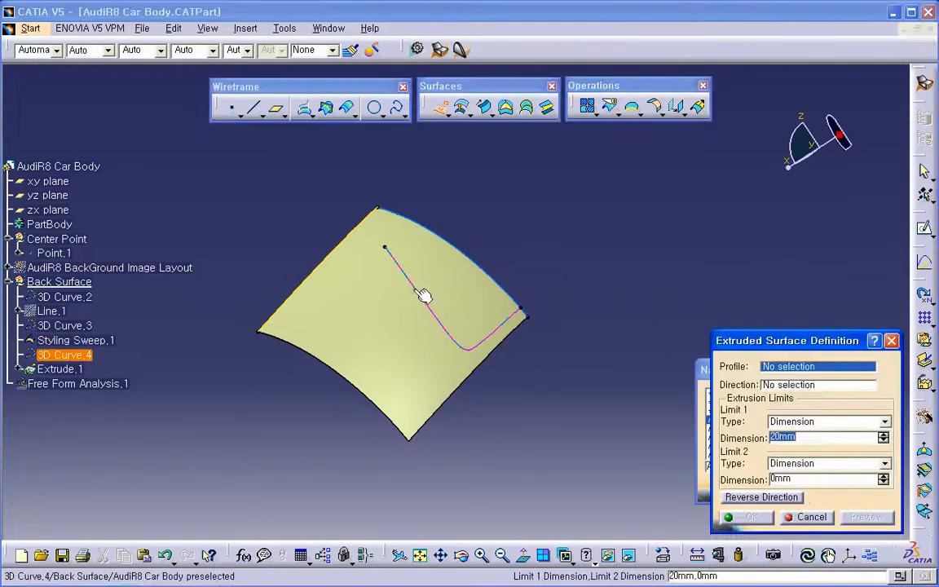
click(423, 296)
right_click(788, 390)
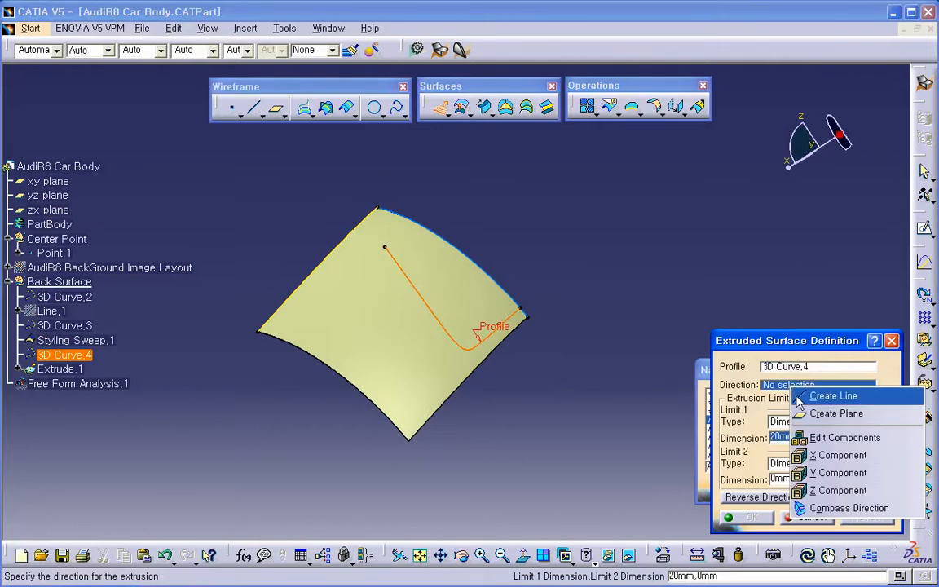
click(813, 457)
middle_drag(604, 382, 598, 373)
drag(342, 243, 342, 344)
drag(246, 301, 187, 340)
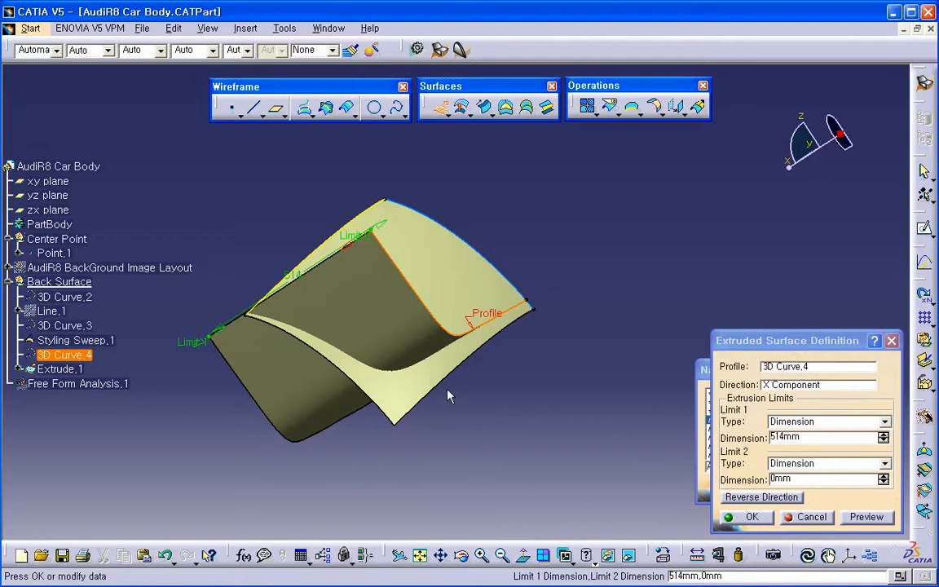
middle_drag(447, 396, 466, 432)
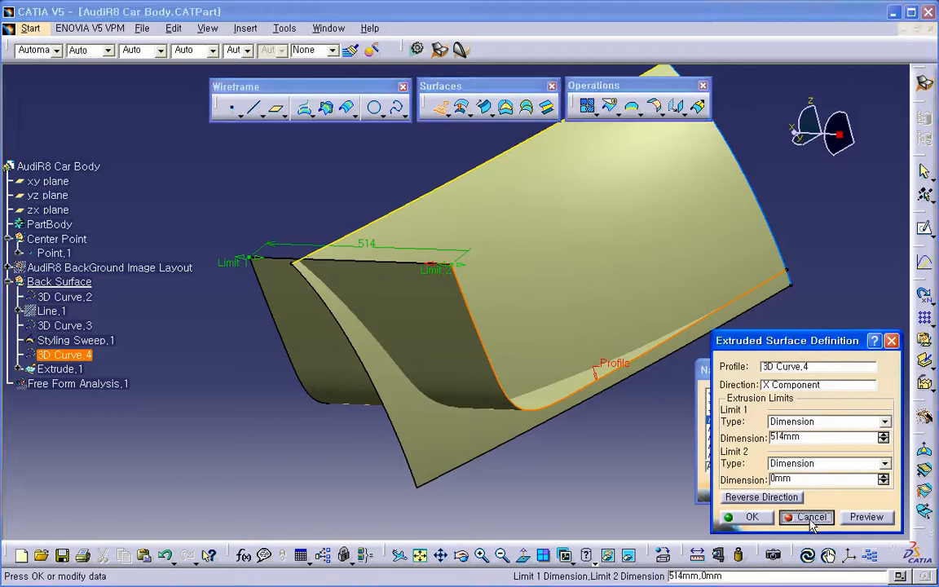
click(810, 517)
Set up and preview a projection of 3D Curve.4 onto Styling Sweep.1 along the X component
middle_drag(513, 440, 501, 379)
click(307, 109)
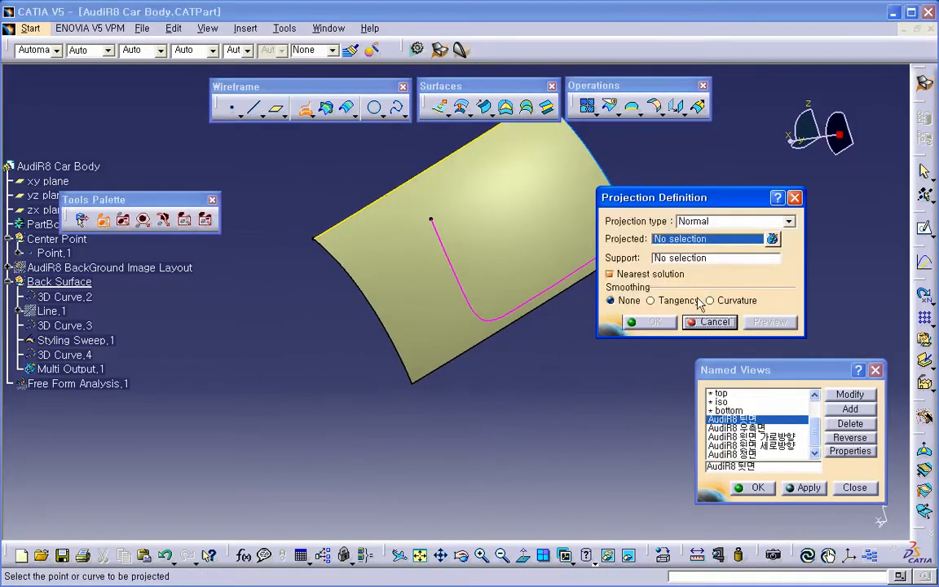
click(705, 222)
click(709, 246)
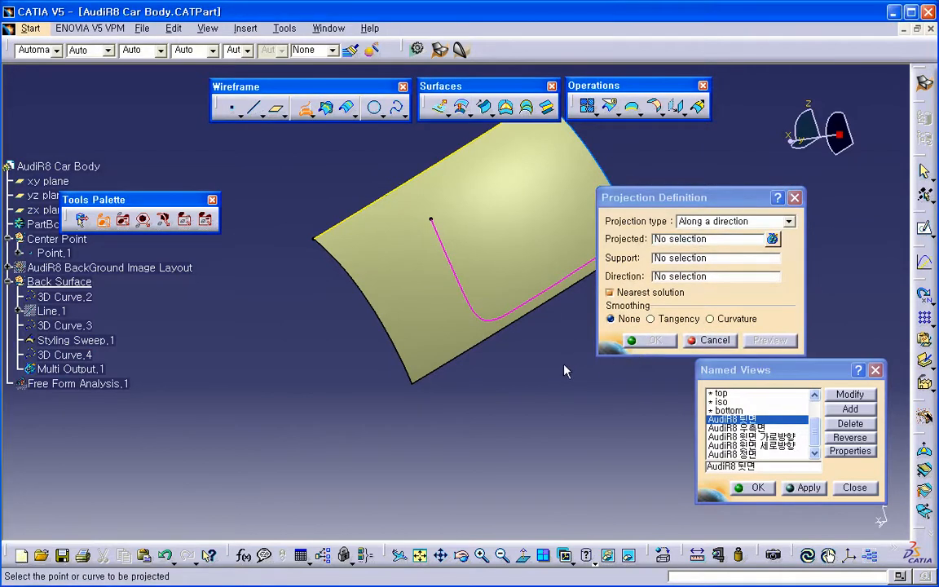
click(489, 326)
click(440, 335)
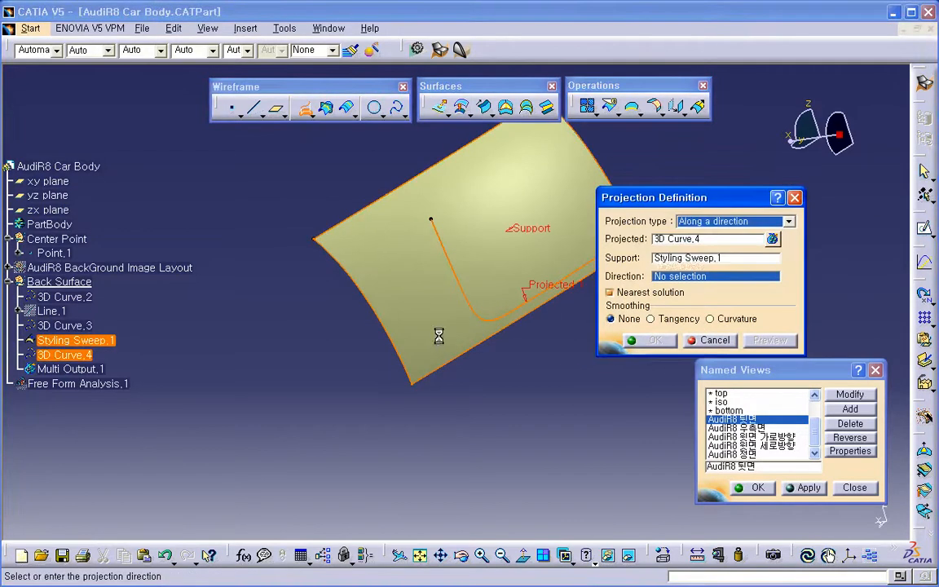
right_click(670, 278)
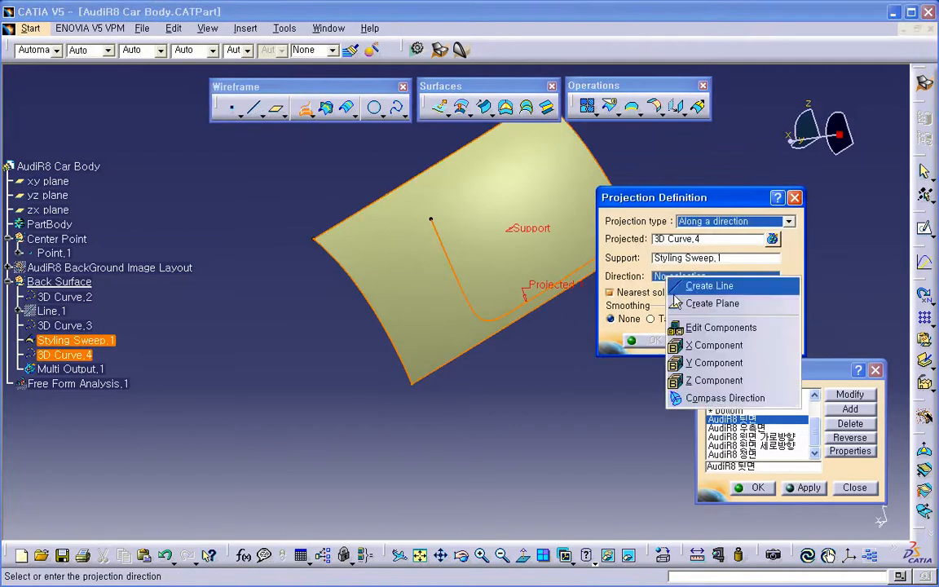
click(693, 345)
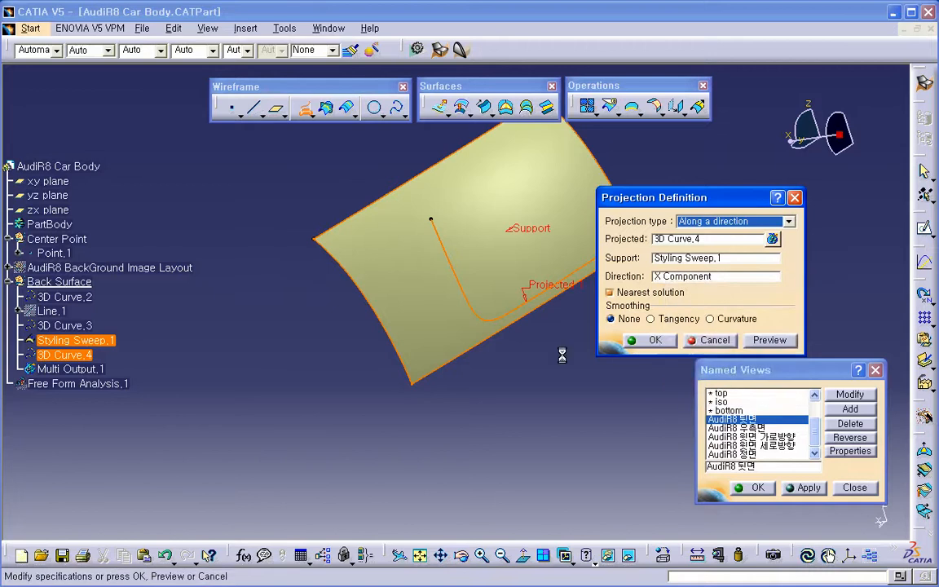
click(769, 341)
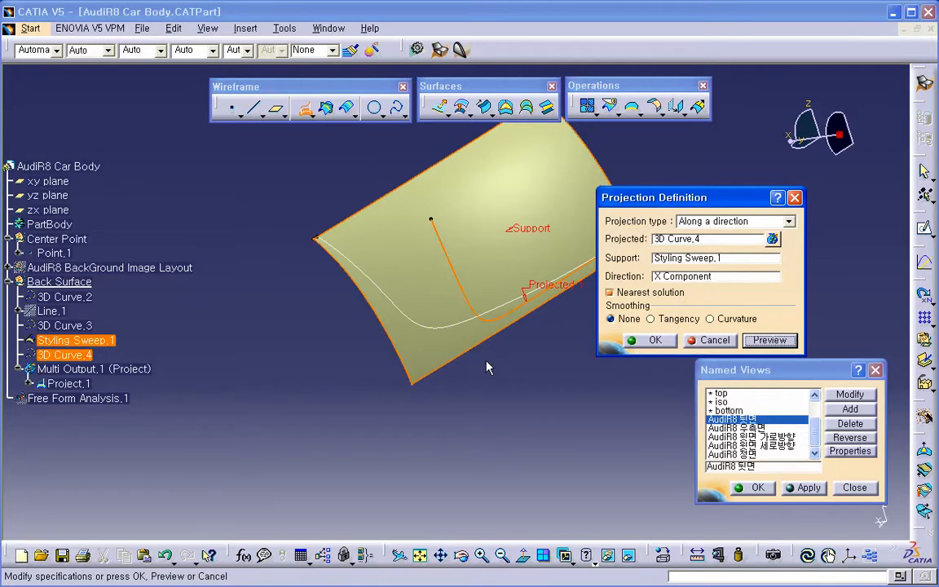
Show the background image layout and create the projection using the rear image plane AudiR8 뒷면 as its direction
right_click(162, 284)
click(195, 319)
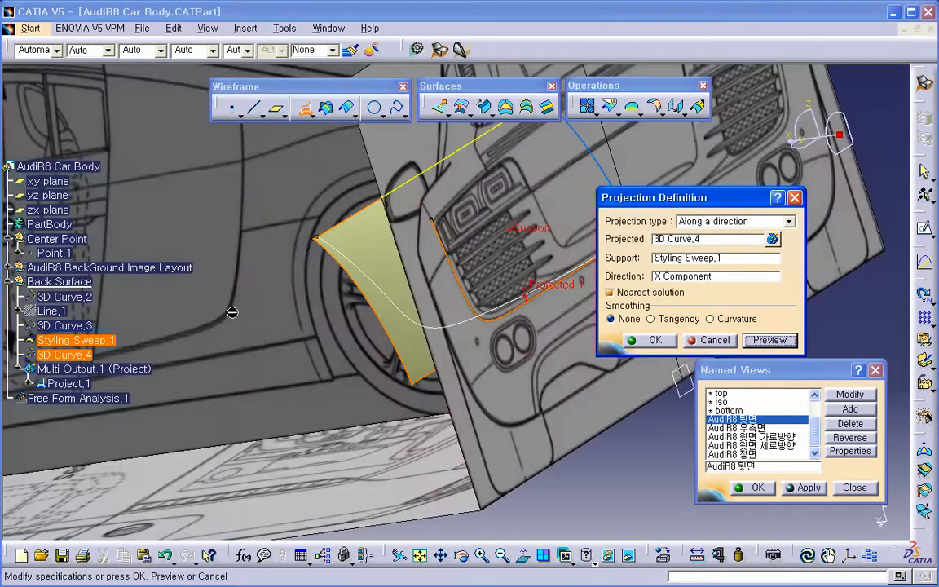
middle_drag(232, 312, 251, 324)
middle_drag(341, 350, 300, 375)
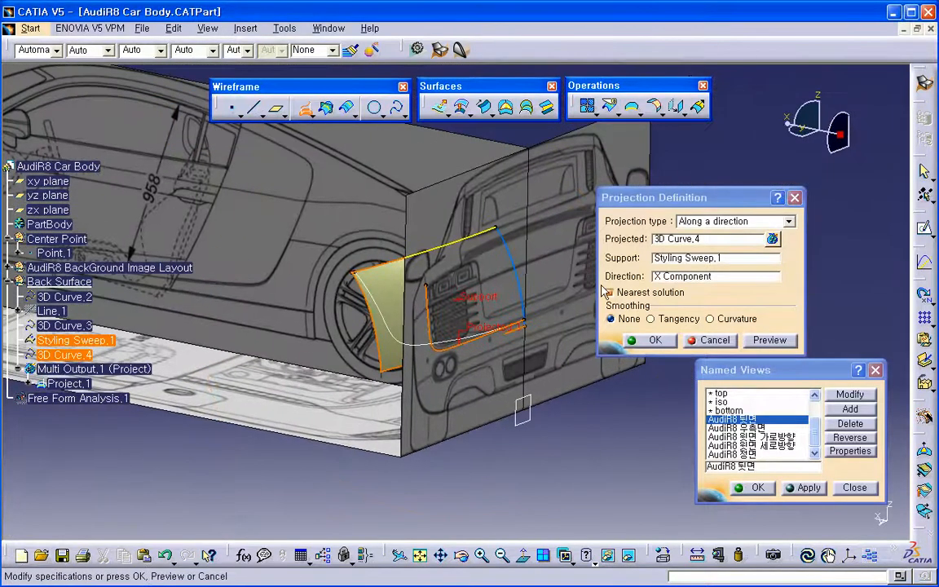
click(667, 277)
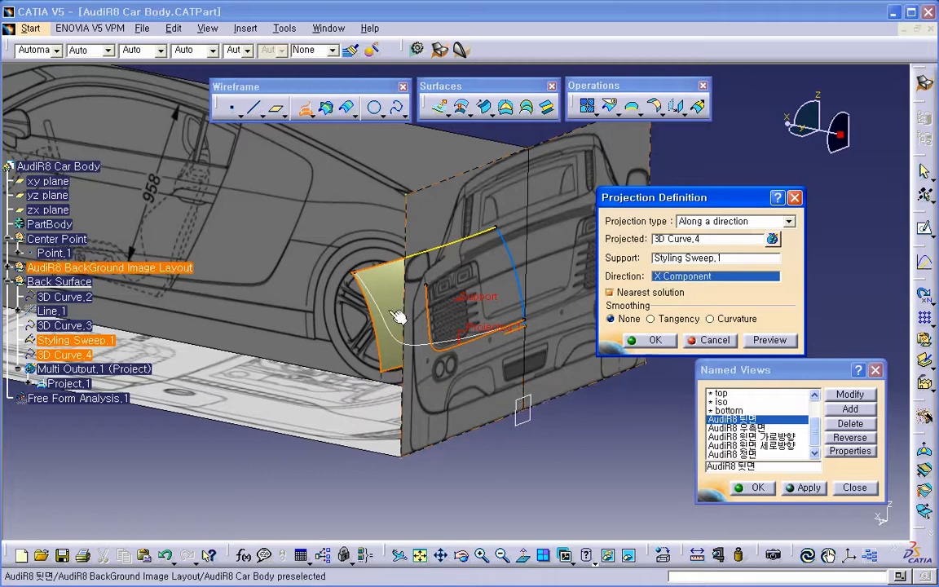
click(466, 383)
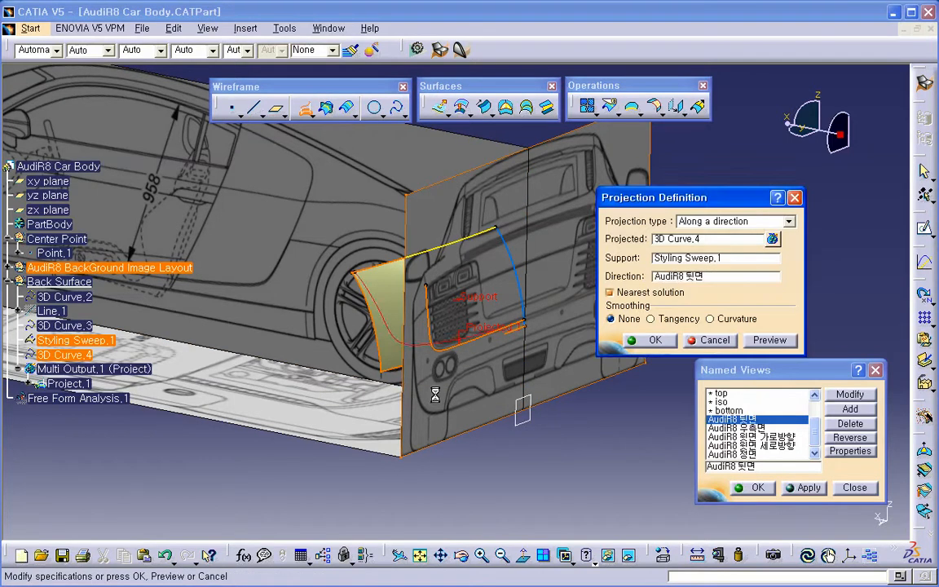
click(766, 343)
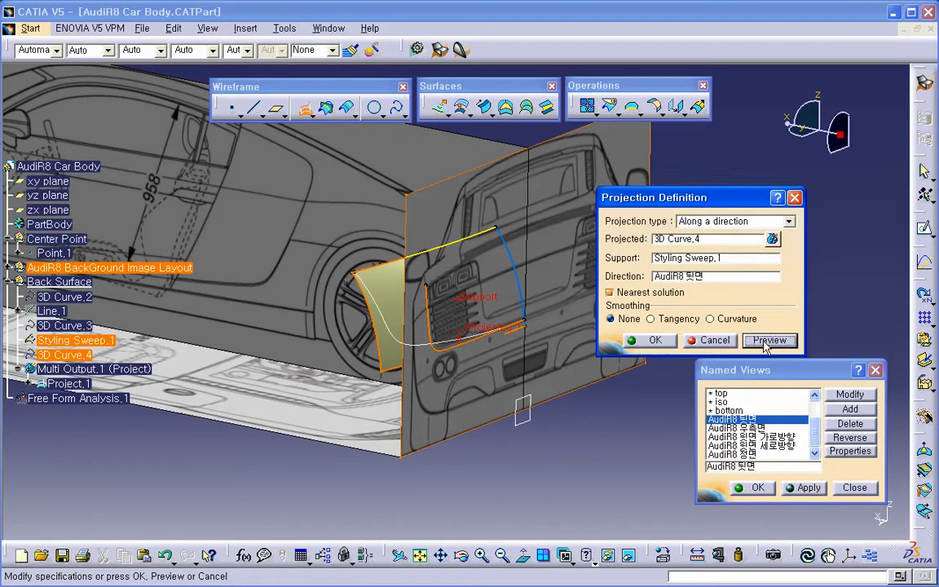
click(666, 345)
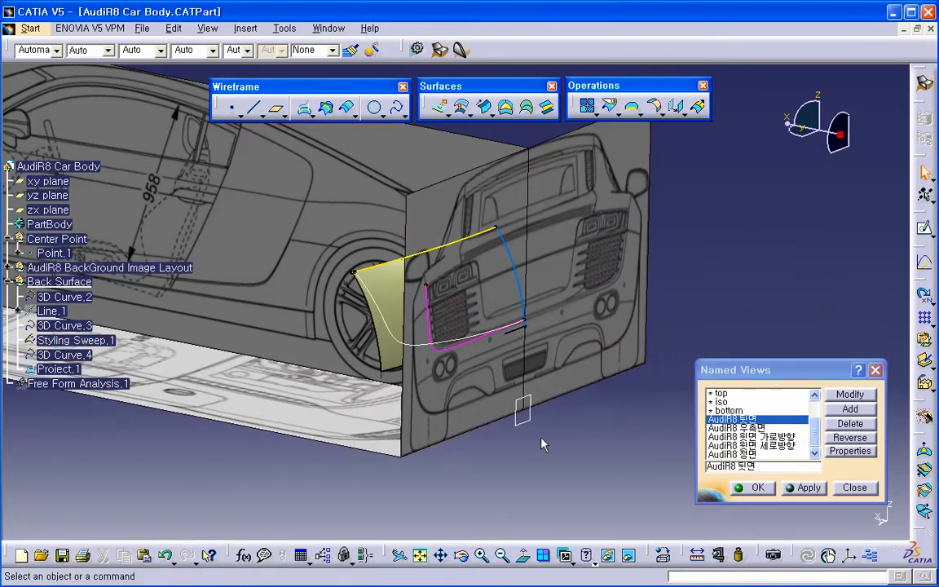
Split Styling Sweep.1 with the projected curve Project.1, keeping the portion above the curve
middle_drag(542, 444, 535, 404)
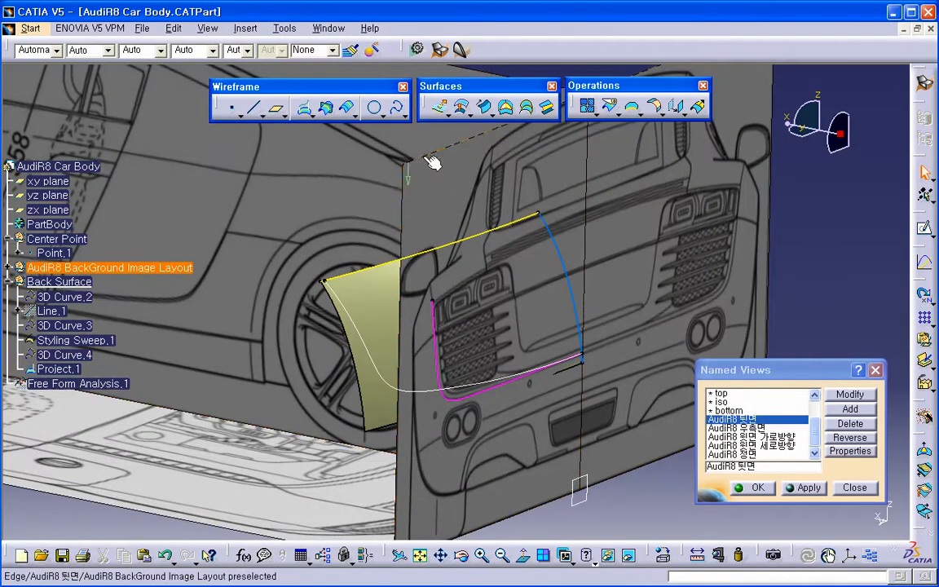
click(609, 106)
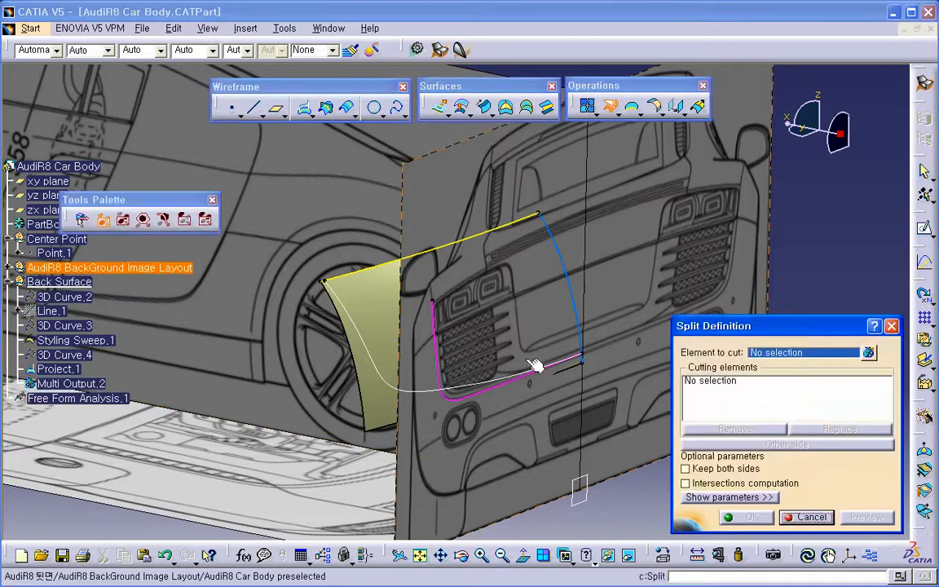
click(376, 336)
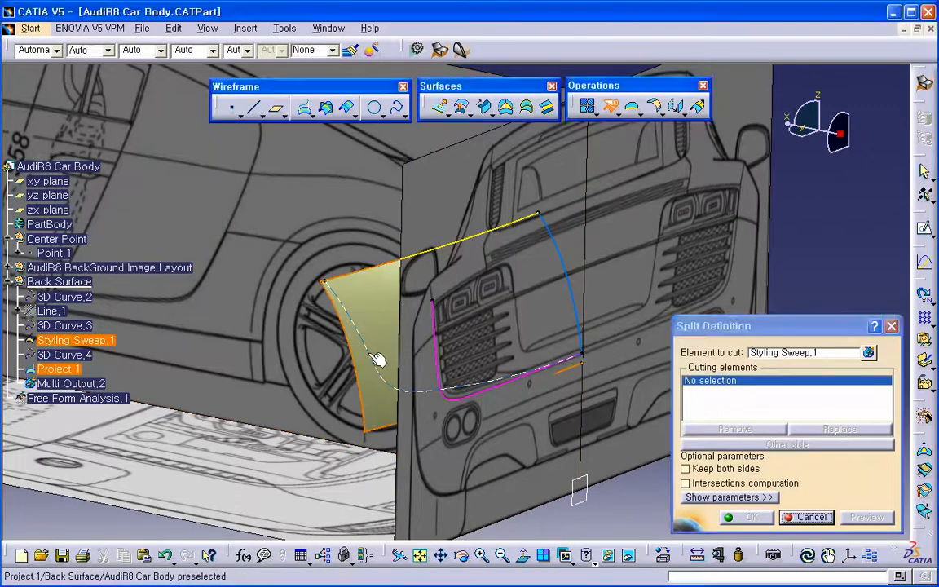
click(377, 359)
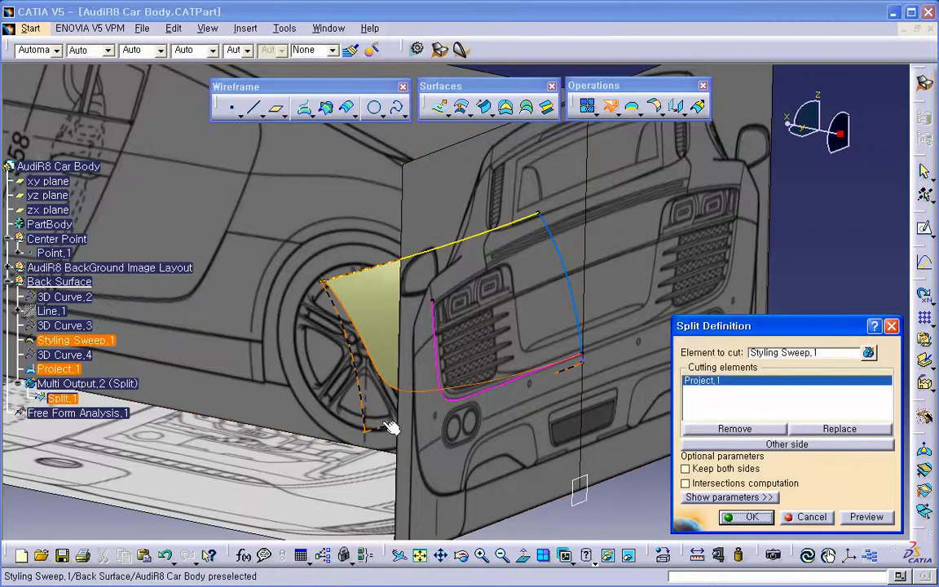
click(768, 526)
Check the trimmed surface against the side image and save the part
middle_drag(460, 458, 549, 462)
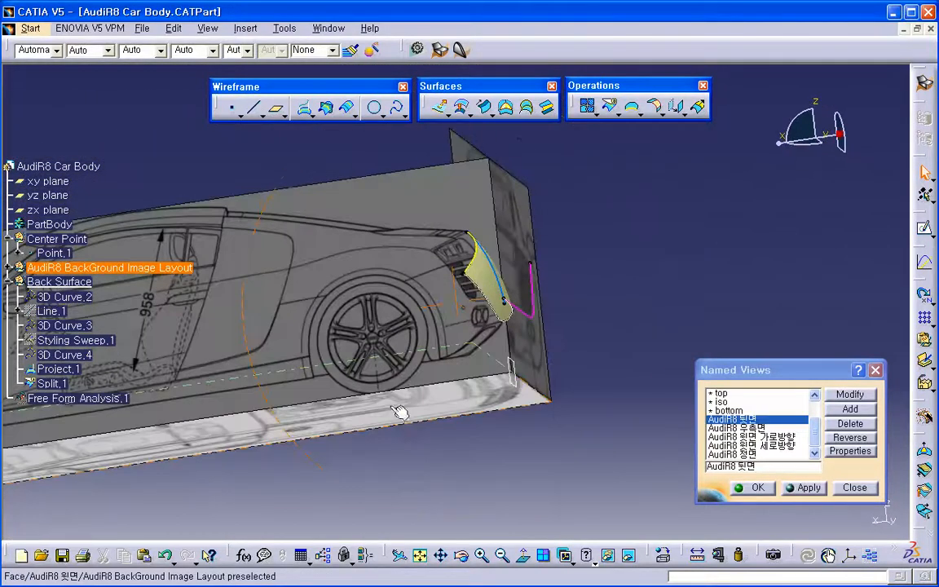
middle_drag(399, 412, 517, 377)
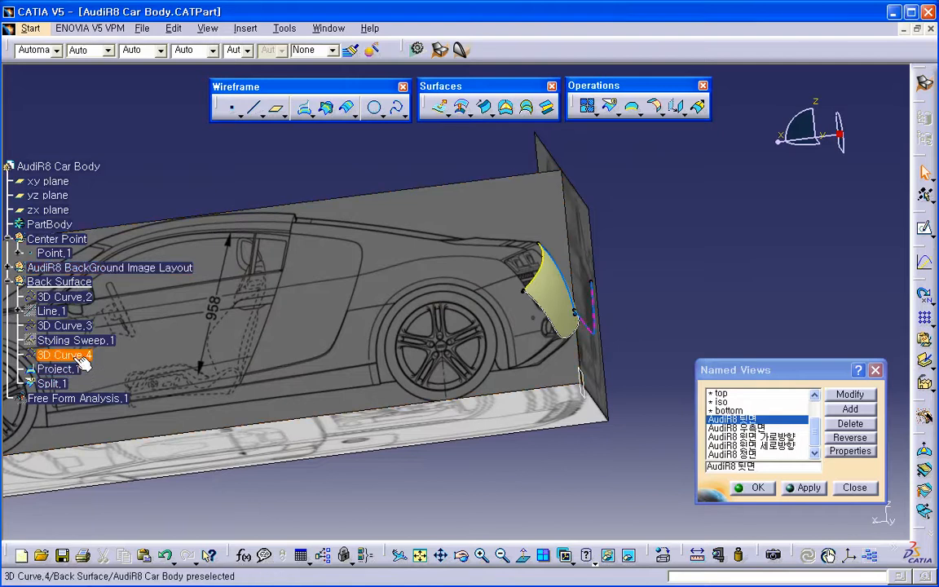
key(ctrl+s)
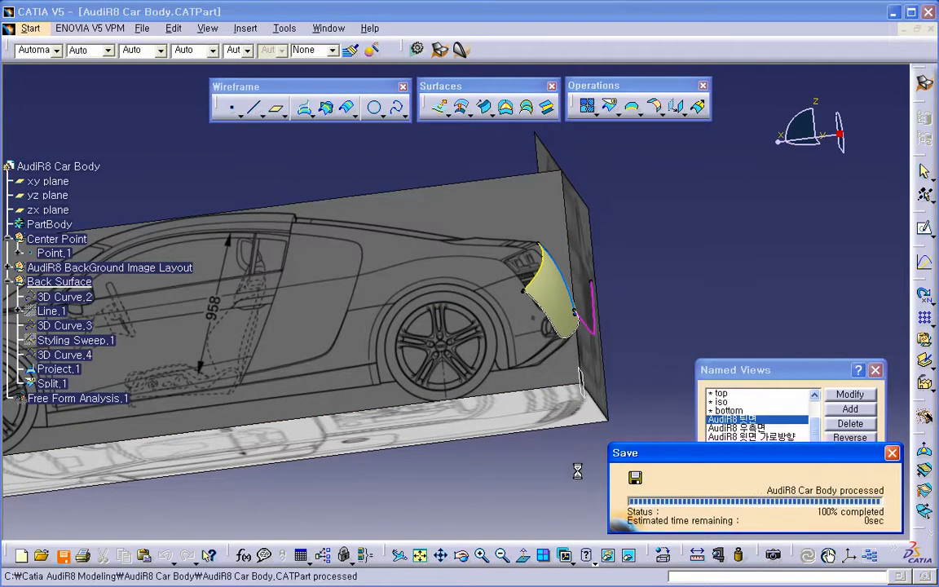
Hide the construction curves 3D Curve.2, 3D Curve.3, 3D Curve.4 and Project.1
click(90, 360)
ctrl+click(69, 325)
ctrl+click(74, 297)
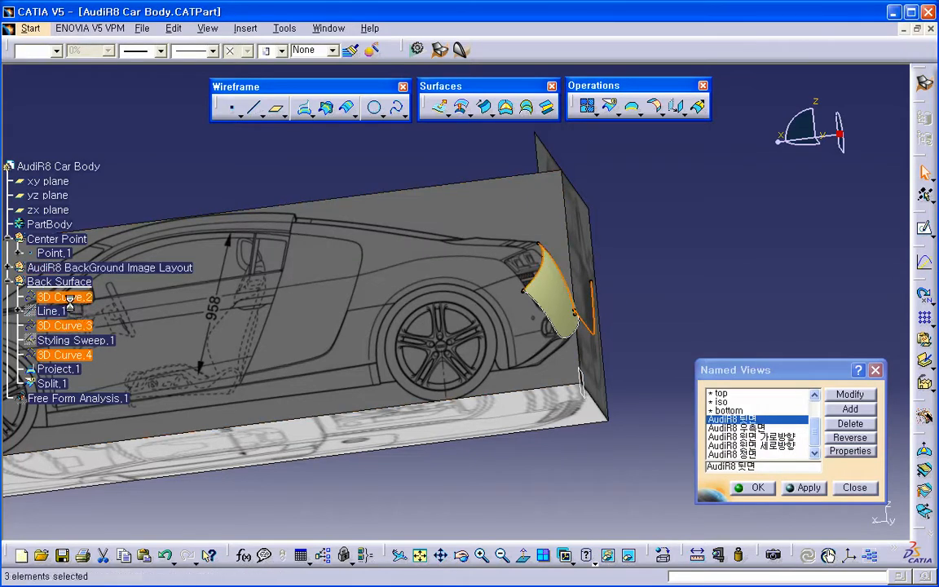
right_click(75, 303)
click(114, 347)
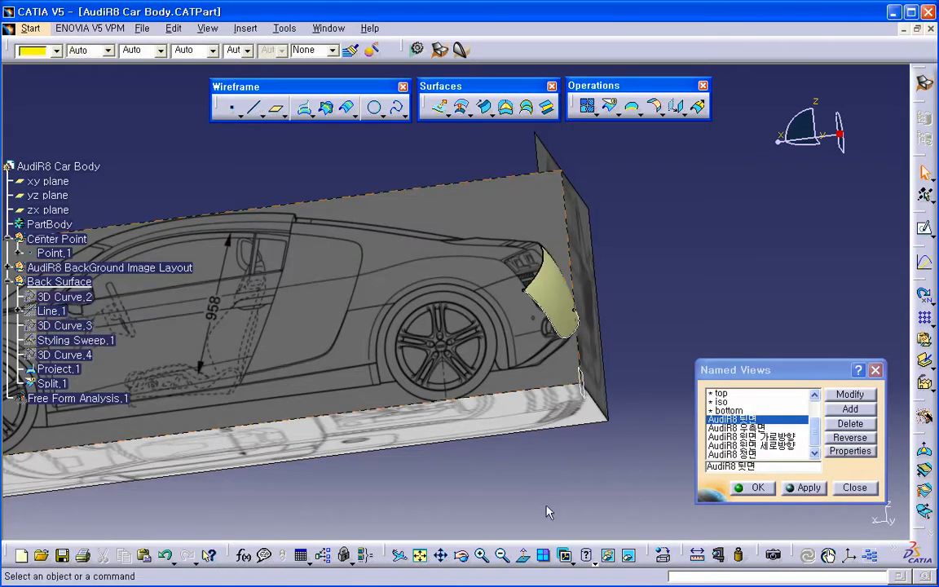
click(576, 342)
right_click(576, 343)
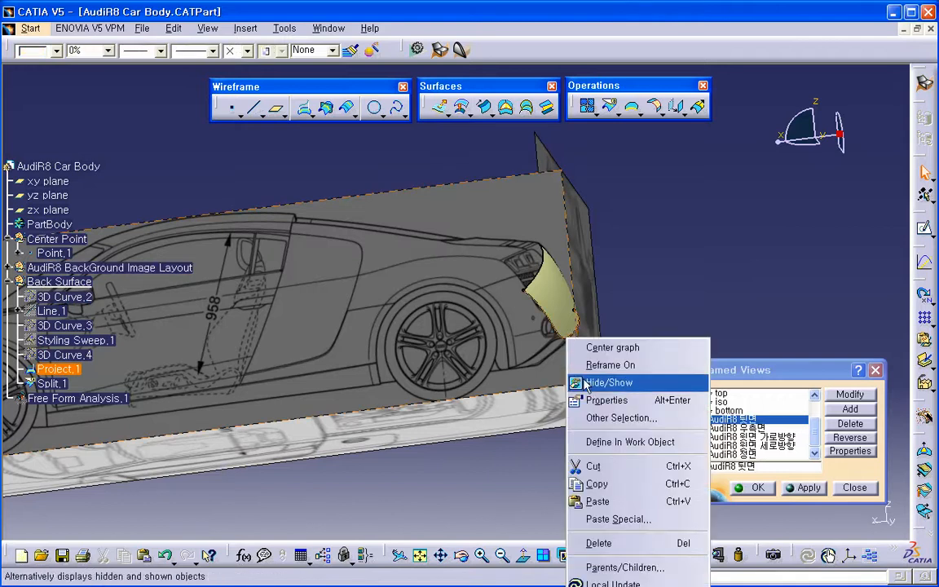
click(572, 383)
Set the line thickness of the trimmed surface Split.1 to 1: 0.13 mm
middle_drag(513, 434, 378, 426)
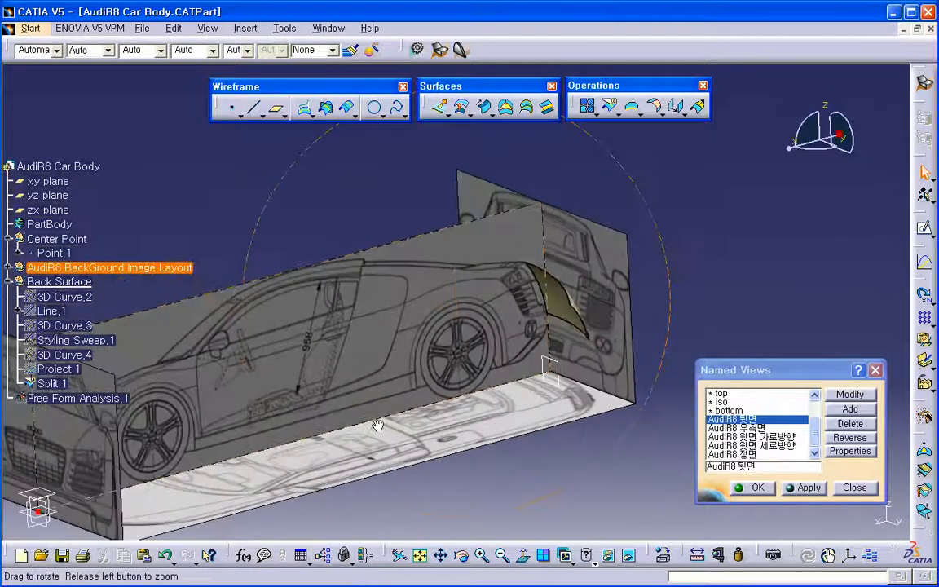
click(54, 387)
click(143, 49)
scroll(148, 103, up, 1)
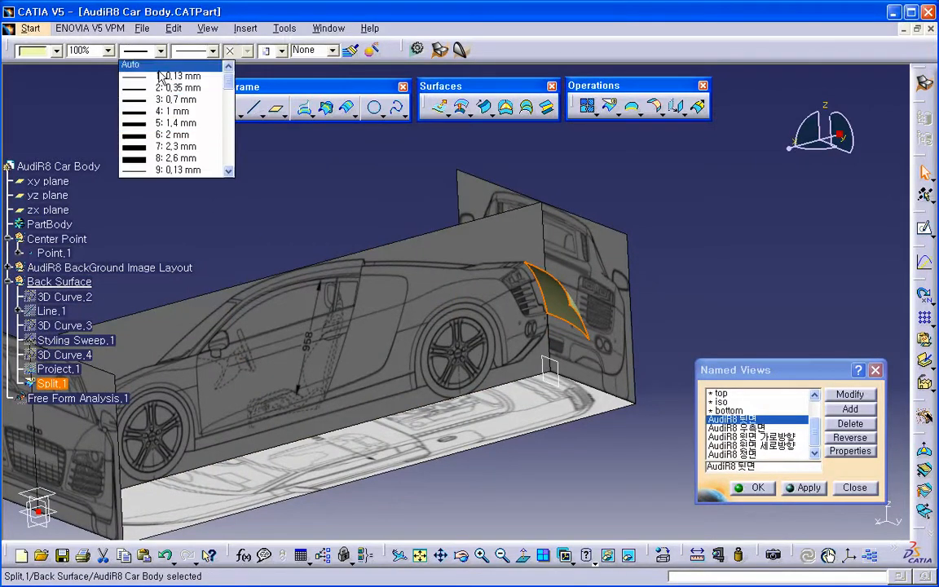
click(158, 75)
click(159, 71)
click(155, 52)
click(158, 75)
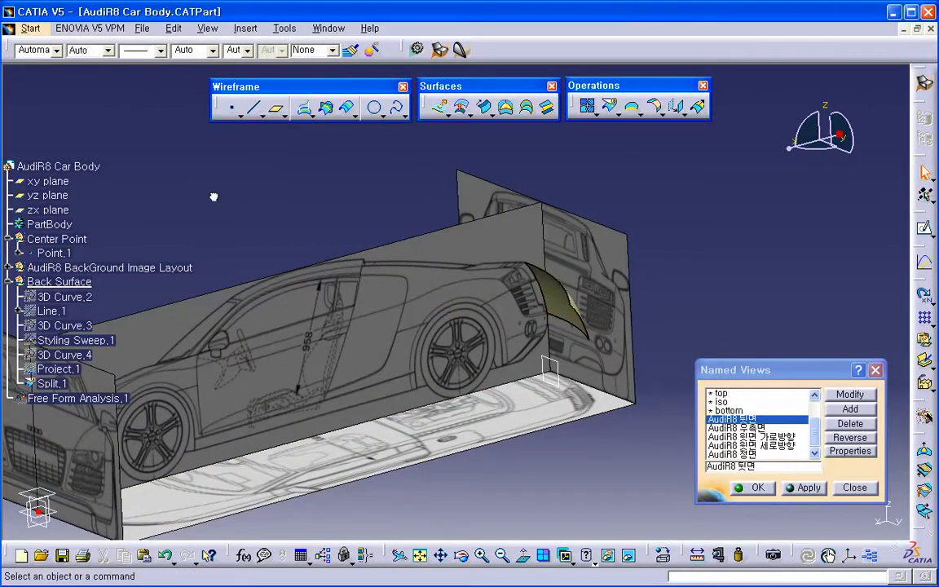
click(51, 383)
click(155, 49)
scroll(151, 90, up, 1)
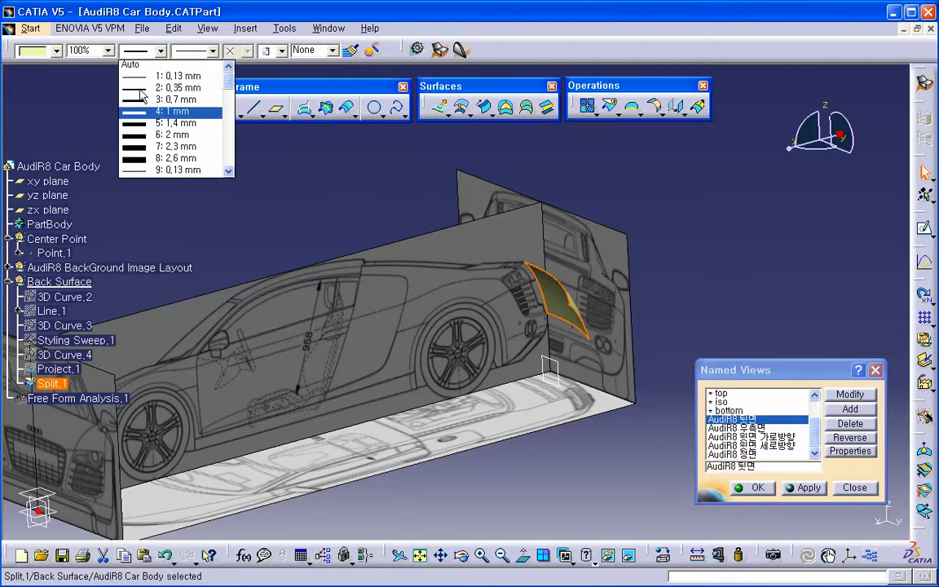
click(151, 74)
middle_drag(312, 280, 348, 220)
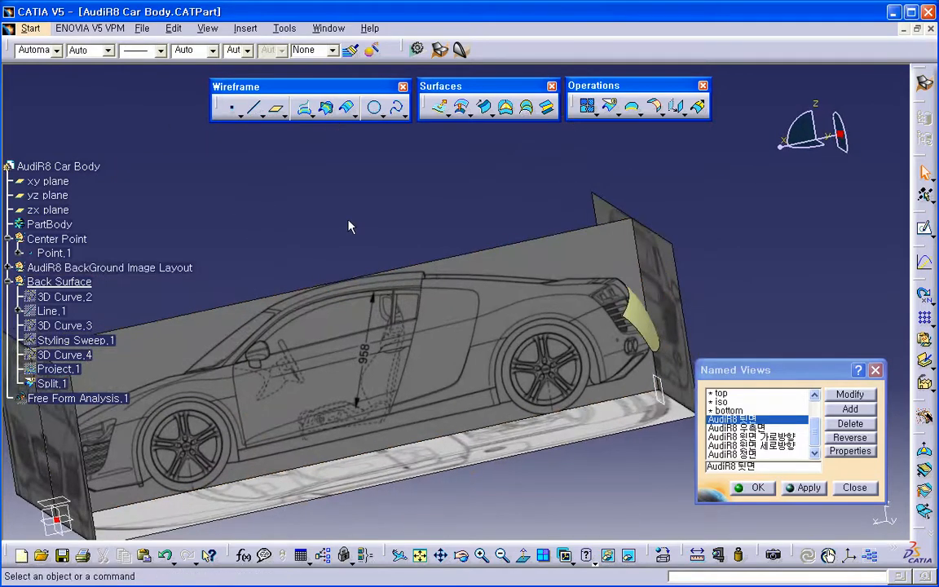
Switch to the FreeStyle workbench with the whole car image layout in view
click(459, 50)
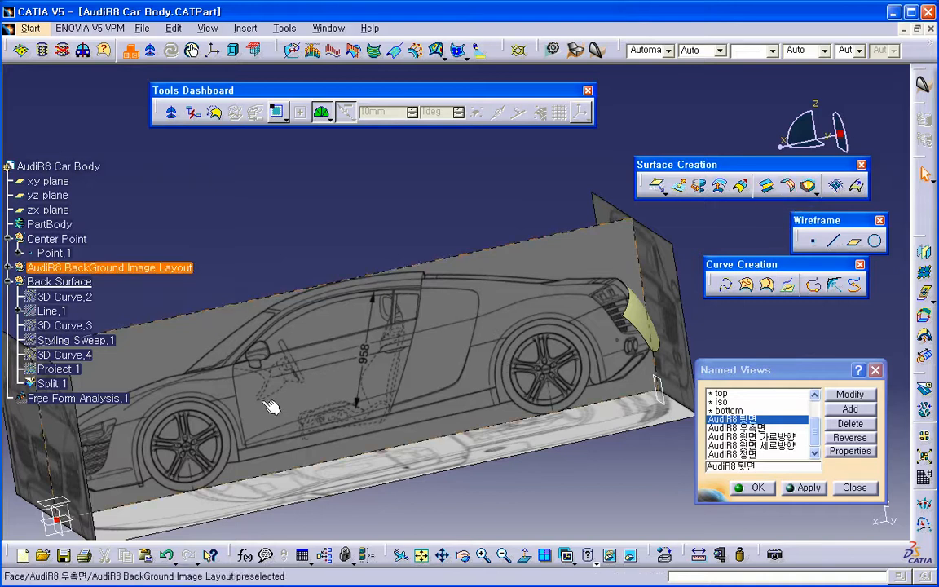
middle_drag(268, 402, 532, 418)
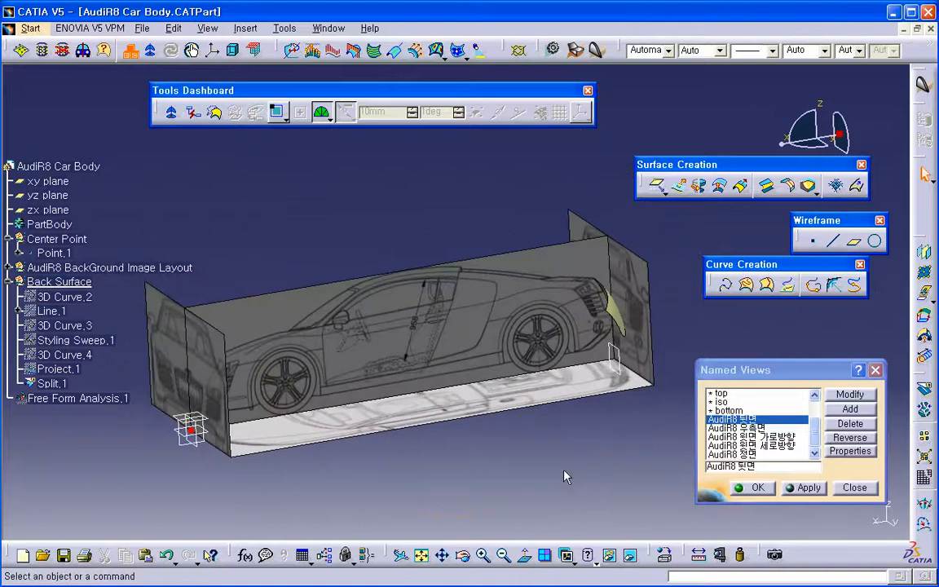